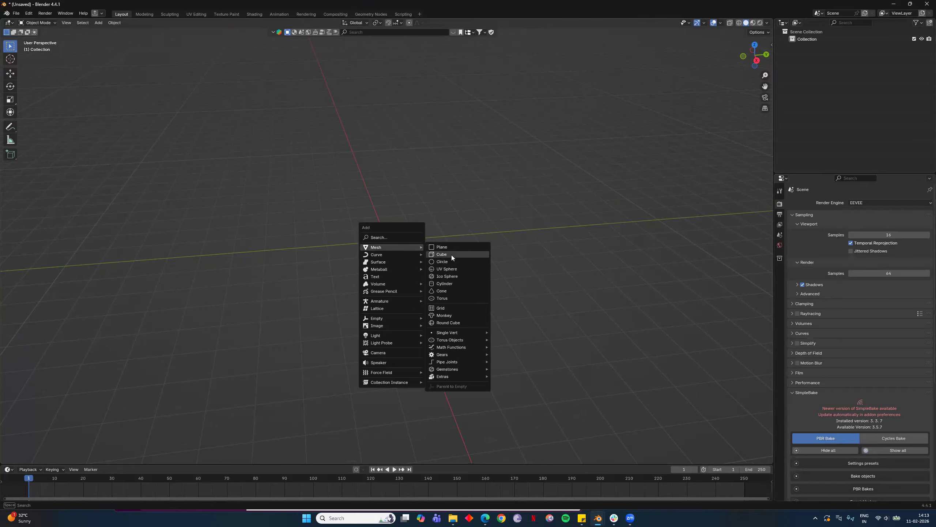
Step: Add a cube mesh at the world origin and view it up close
{"action": "middle_click_drag", "start_coordinate": [557, 275], "coordinate": [493, 245]}
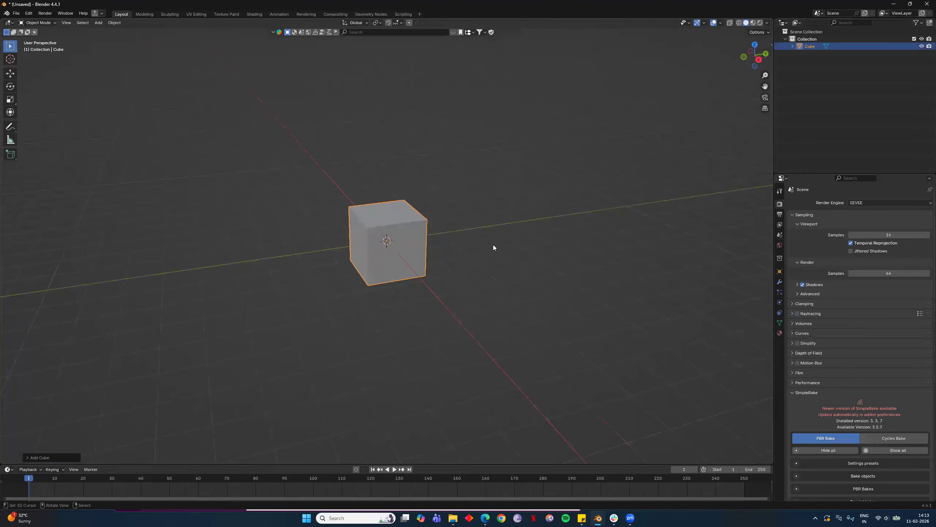
{"action": "scroll", "coordinate": [560, 262], "scroll_direction": "up", "scroll_amount": 3}
{"action": "middle_click_drag", "start_coordinate": [569, 306], "coordinate": [634, 269]}
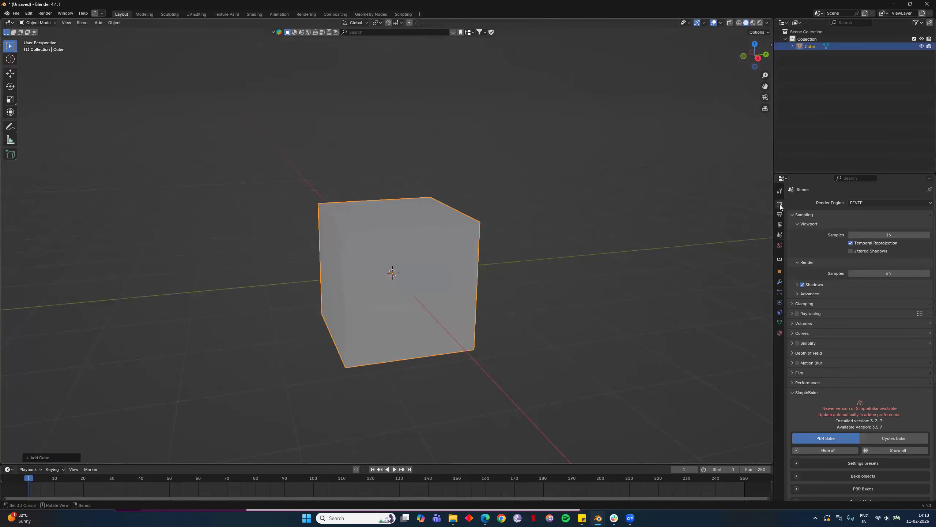
Step: Look through the cube's object properties and the tool, render, output, view layer and scene settings
{"action": "left_click", "coordinate": [780, 271]}
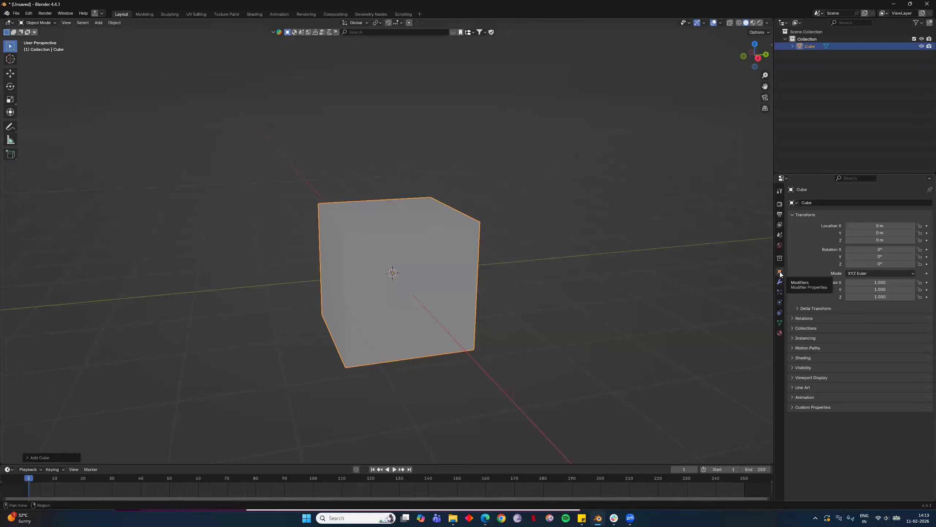
{"action": "left_click", "coordinate": [781, 204]}
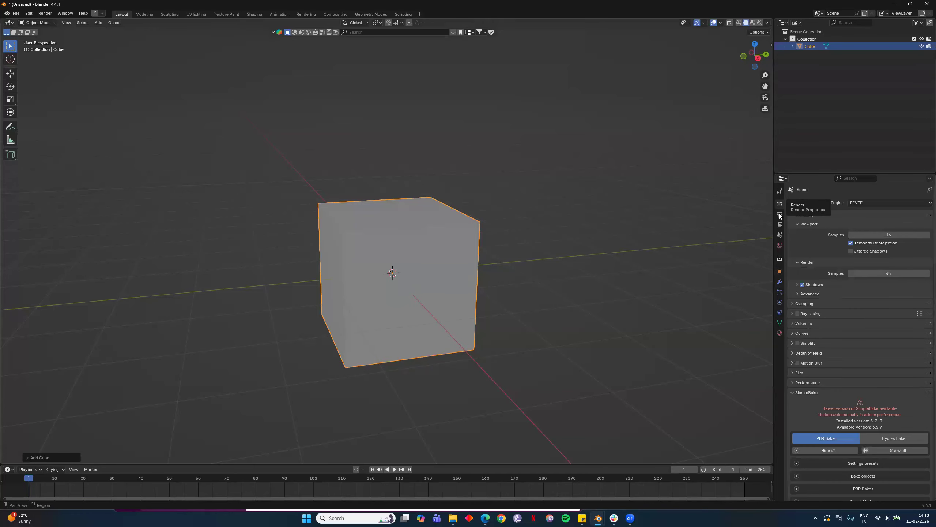
{"action": "left_click", "coordinate": [780, 190]}
{"action": "left_click", "coordinate": [779, 214]}
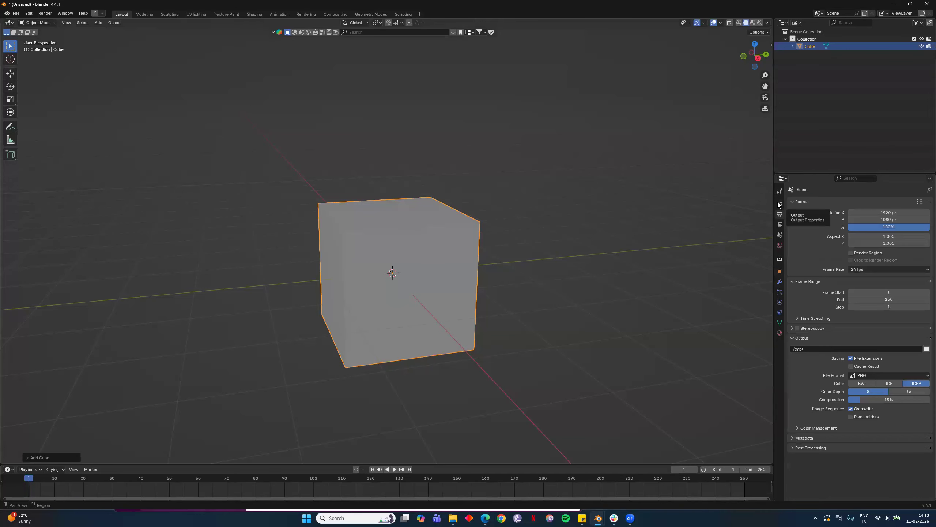
{"action": "left_click", "coordinate": [780, 205]}
{"action": "left_click", "coordinate": [779, 214]}
{"action": "left_click", "coordinate": [780, 224]}
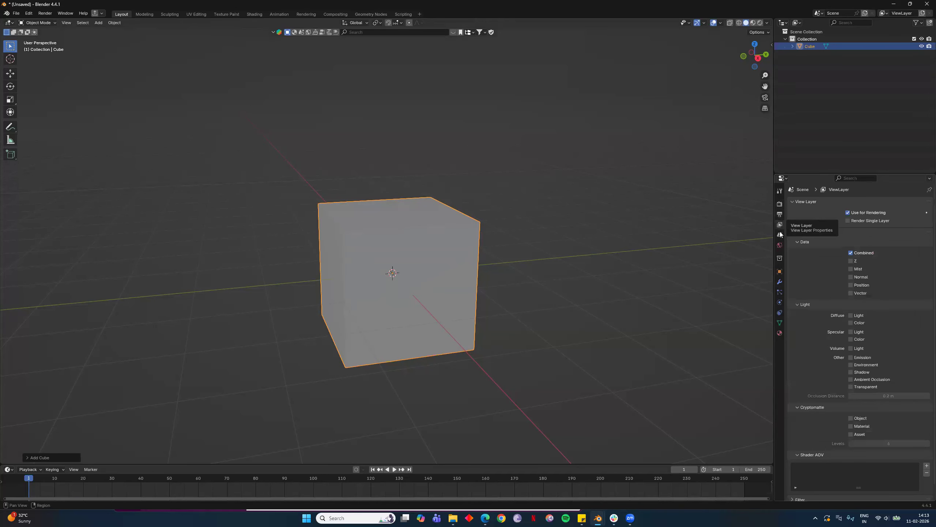
{"action": "left_click", "coordinate": [780, 235]}
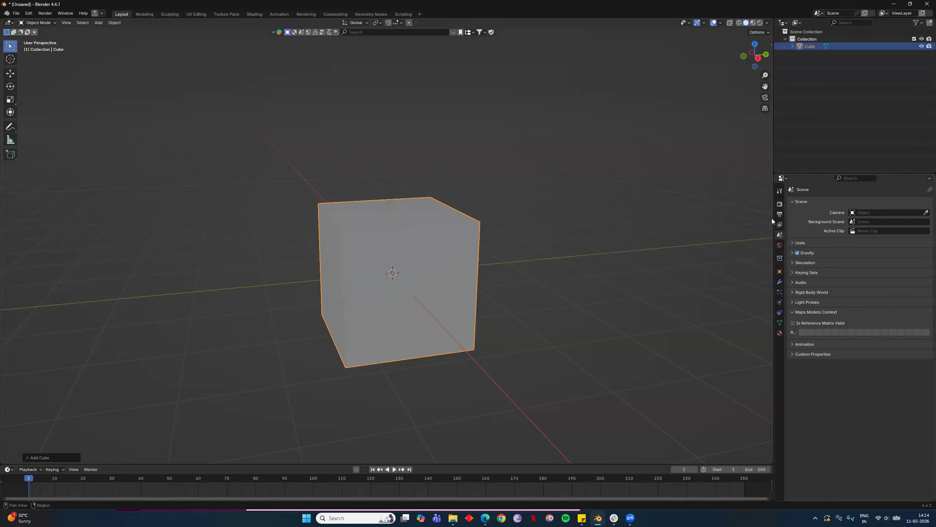
Step: Set the render engine to Cycles with GPU Compute as the device
{"action": "left_click", "coordinate": [779, 203]}
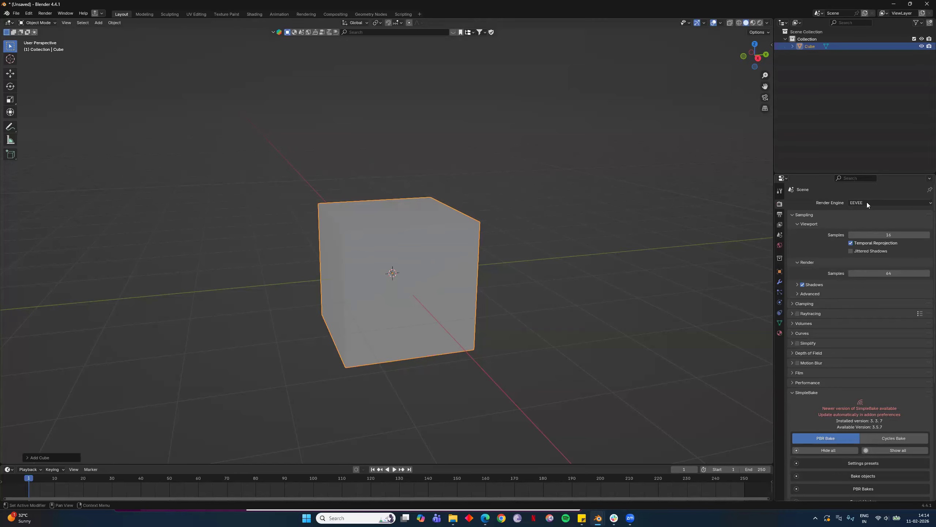
{"action": "left_click", "coordinate": [857, 203]}
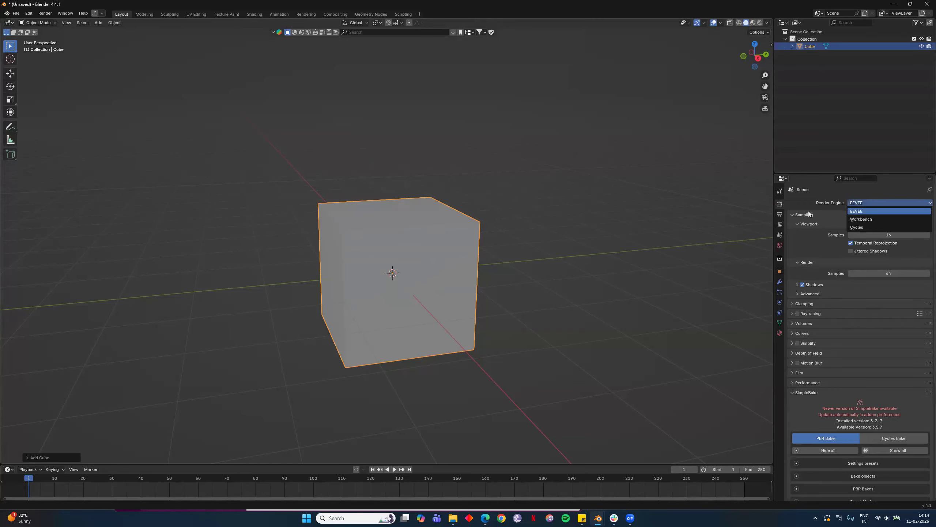
{"action": "left_click", "coordinate": [885, 204]}
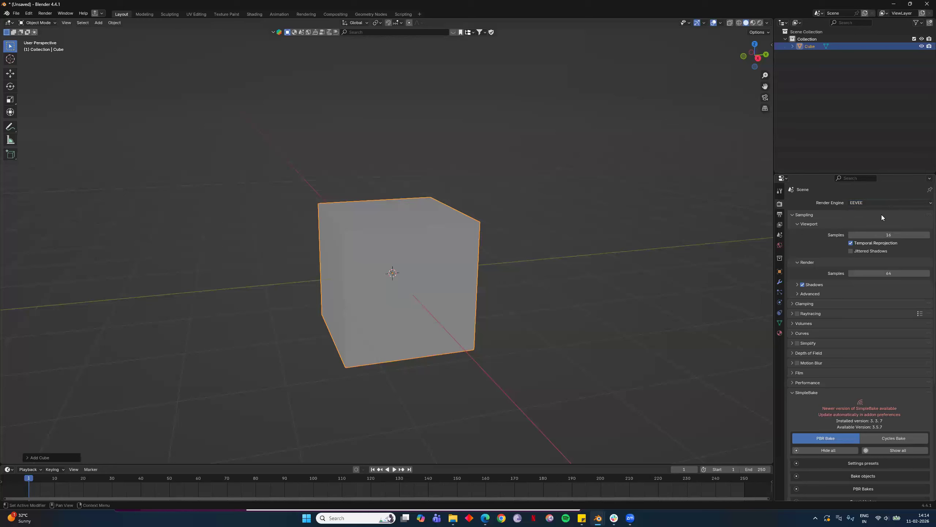
{"action": "left_click", "coordinate": [871, 230]}
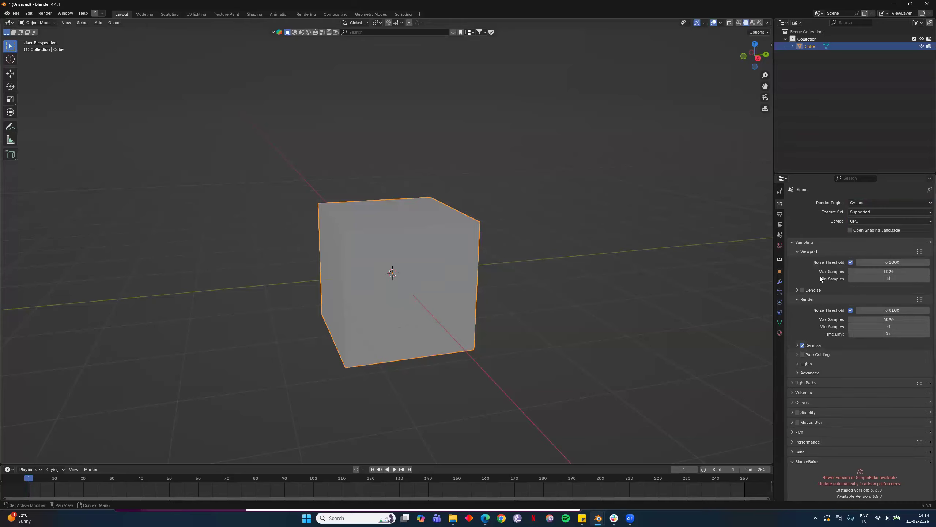
{"action": "left_click", "coordinate": [874, 220]}
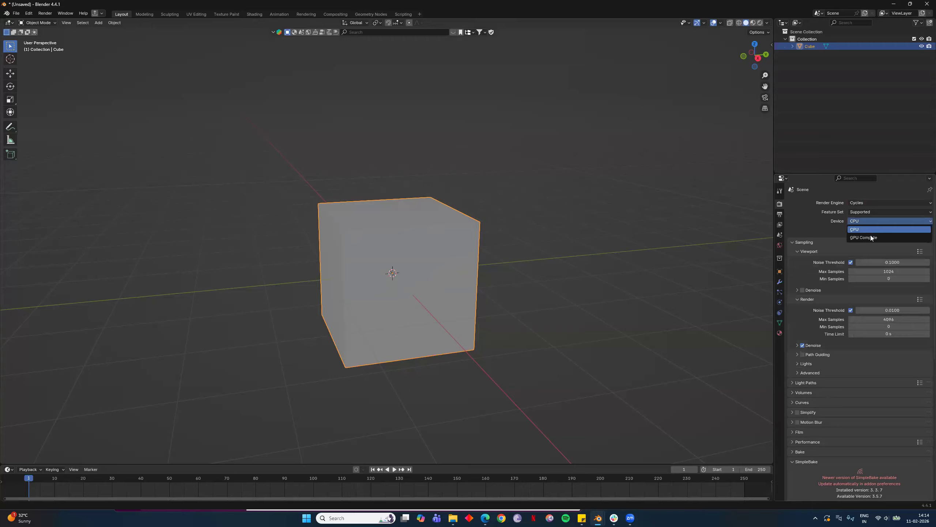
{"action": "left_click", "coordinate": [864, 237]}
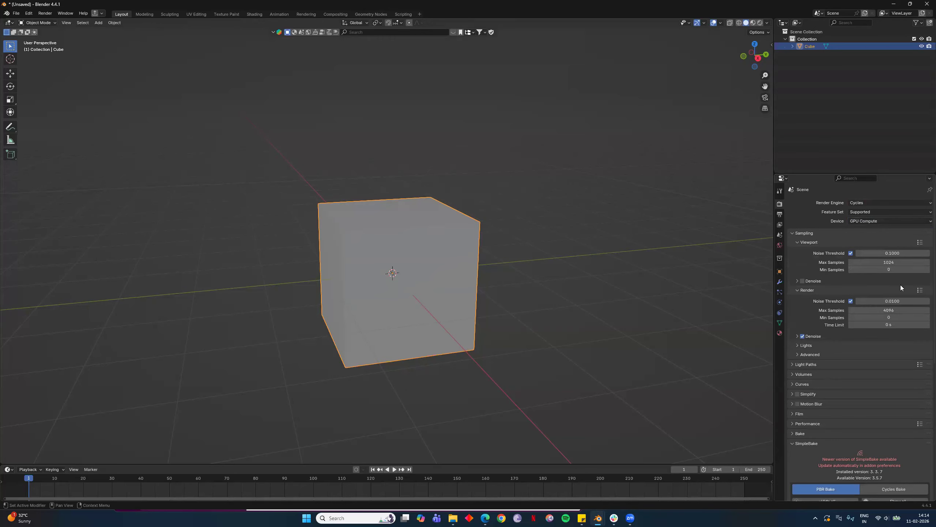
Step: Collapse the SimpleBake section in the render settings
{"action": "scroll", "coordinate": [848, 361], "scroll_direction": "down", "scroll_amount": 10}
{"action": "scroll", "coordinate": [818, 322], "scroll_direction": "up", "scroll_amount": 5}
{"action": "left_click", "coordinate": [816, 314]}
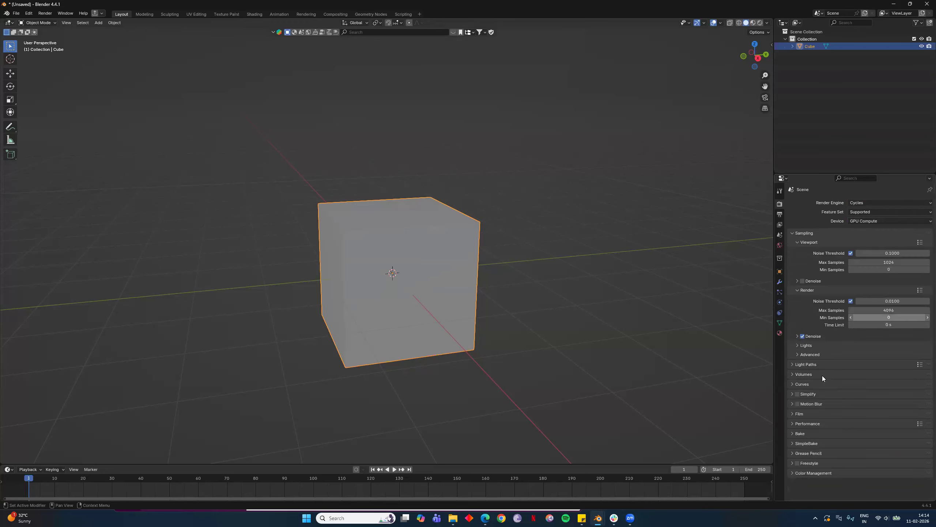
Step: Examine the output settings and the view layer's render passes
{"action": "left_click", "coordinate": [781, 215]}
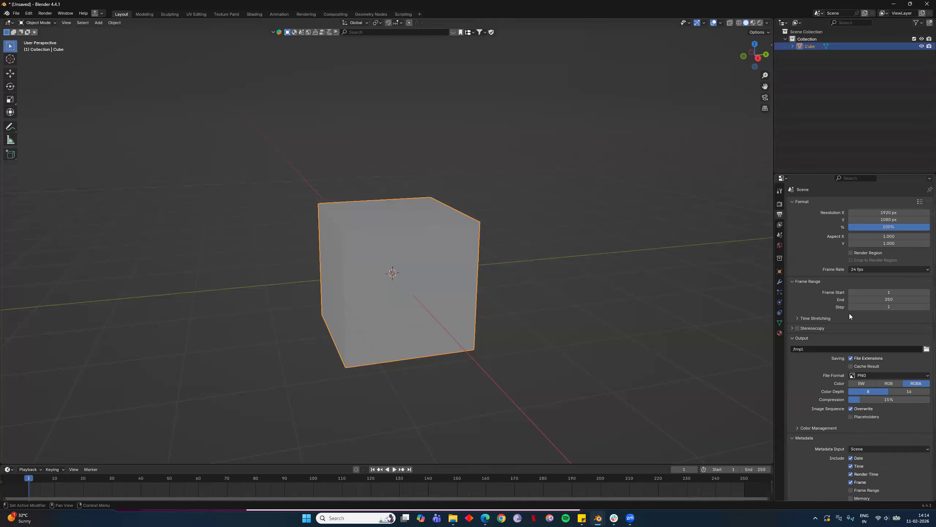
{"action": "left_click", "coordinate": [780, 225]}
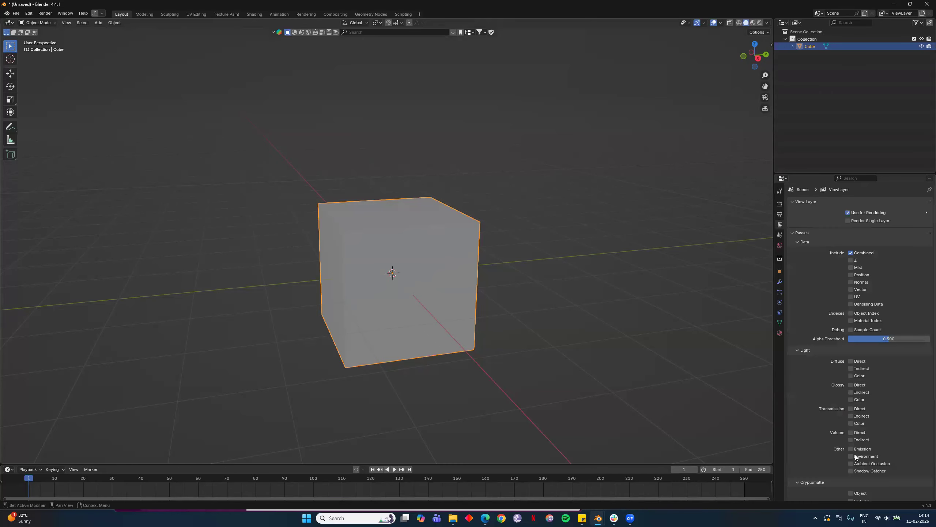
{"action": "scroll", "coordinate": [848, 390], "scroll_direction": "down", "scroll_amount": 5}
{"action": "scroll", "coordinate": [840, 350], "scroll_direction": "up", "scroll_amount": 5}
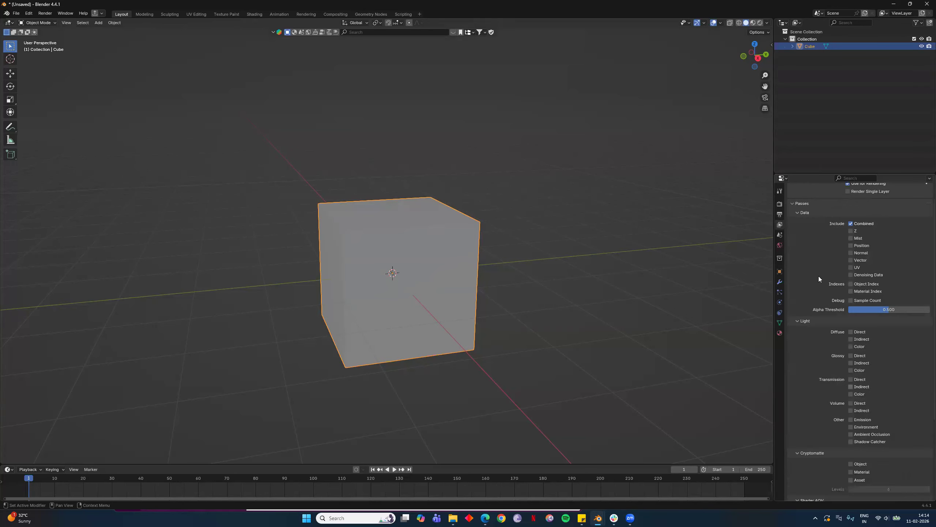
Step: Expand the scene's unit settings and set the unit system to Imperial
{"action": "left_click", "coordinate": [780, 235]}
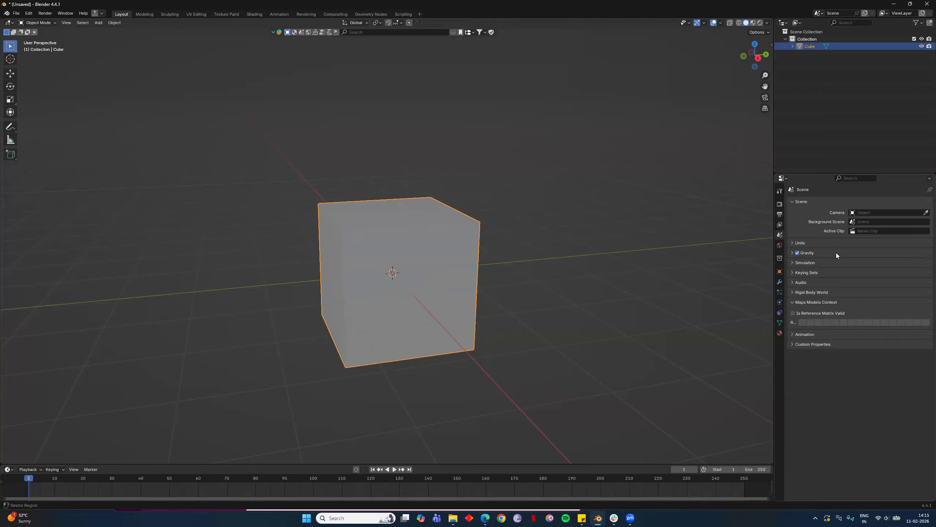
{"action": "left_click", "coordinate": [800, 244]}
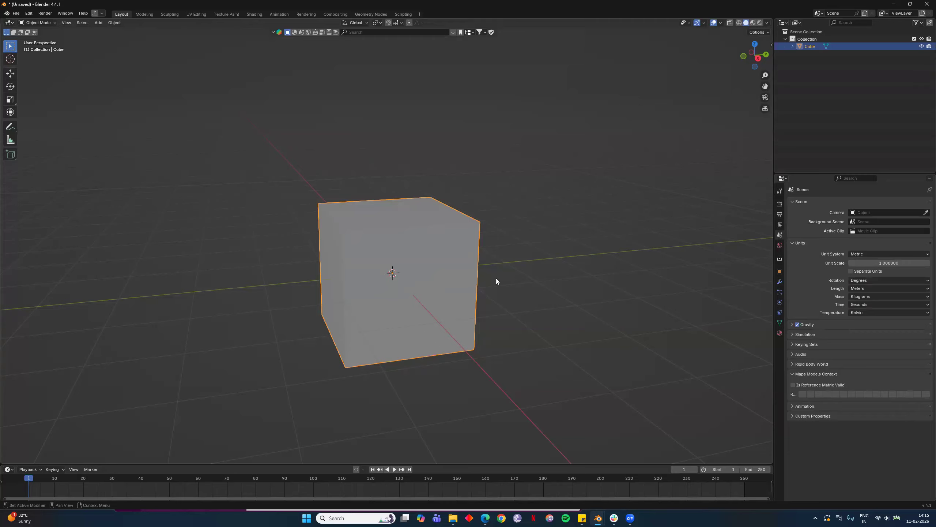
{"action": "left_click", "coordinate": [854, 255]}
{"action": "left_click", "coordinate": [873, 278]}
{"action": "middle_click_drag", "start_coordinate": [470, 251], "coordinate": [490, 245]}
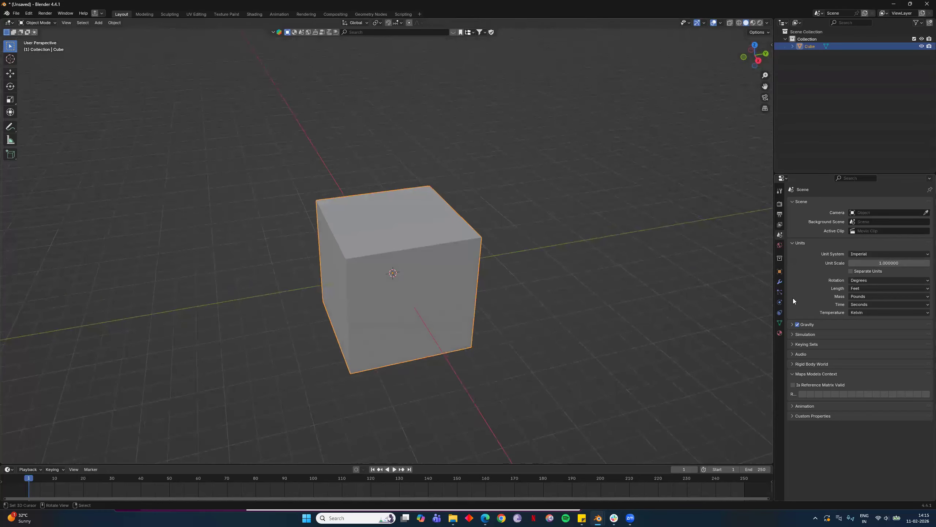
Step: Set the scene's unit system back to Metric
{"action": "left_click", "coordinate": [881, 254]}
{"action": "left_click", "coordinate": [867, 268]}
{"action": "left_click", "coordinate": [875, 254]}
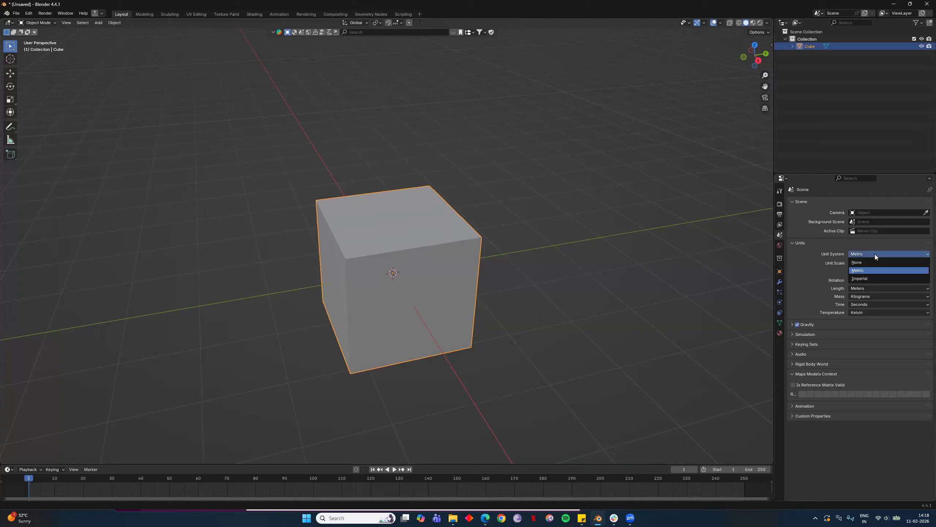
{"action": "left_click", "coordinate": [863, 270]}
{"action": "left_click", "coordinate": [859, 241]}
{"action": "left_click", "coordinate": [859, 242]}
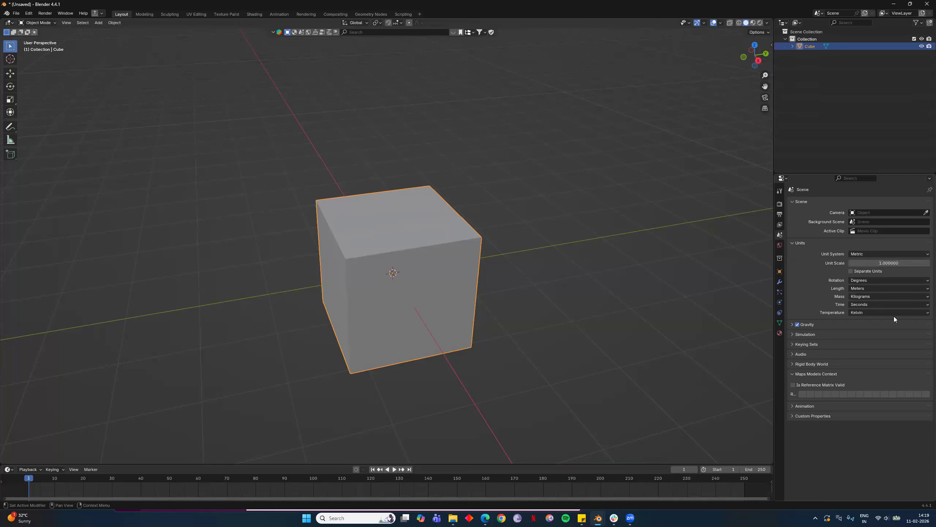
Step: Switch the scene's unit system to Imperial again
{"action": "left_click", "coordinate": [879, 255]}
{"action": "left_click", "coordinate": [861, 279]}
{"action": "left_click", "coordinate": [869, 279]}
{"action": "left_click", "coordinate": [869, 279]}
Step: Return the scene's unit system to Metric and check the rotation unit options
{"action": "left_click", "coordinate": [908, 255]}
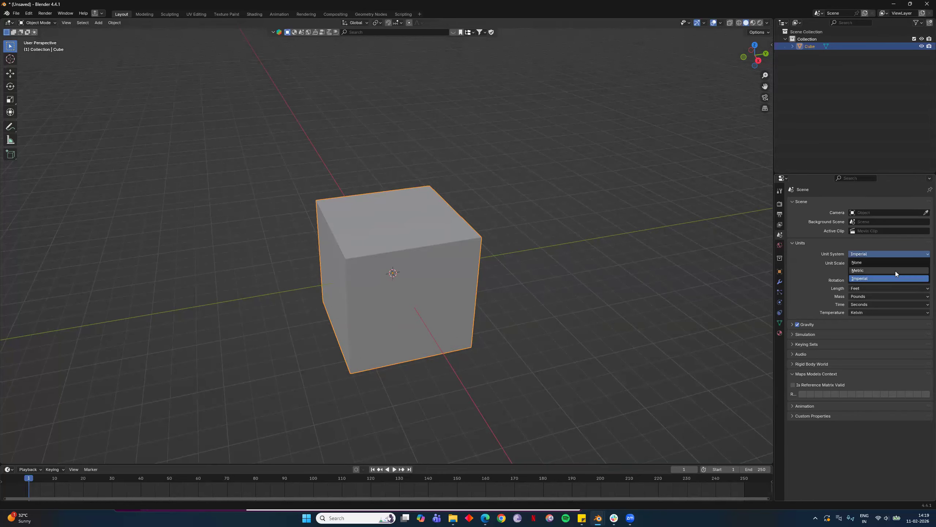
{"action": "left_click", "coordinate": [889, 271]}
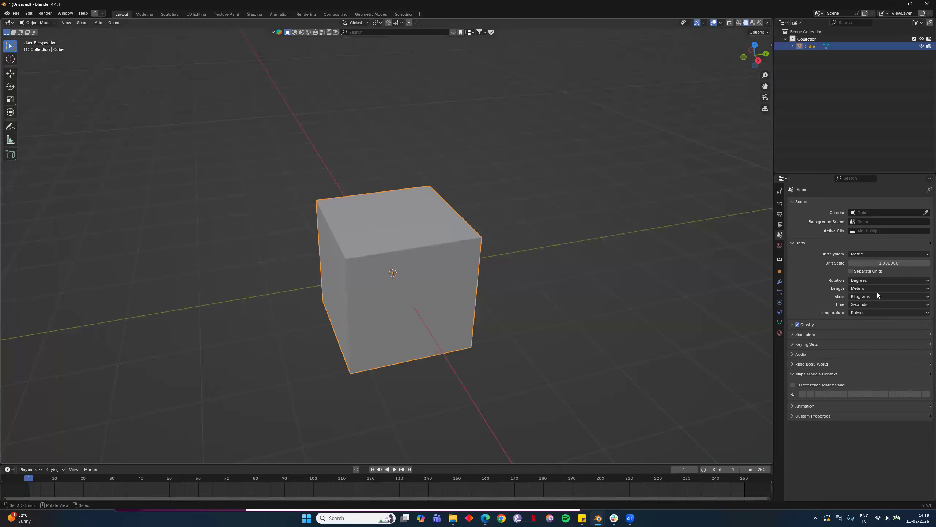
{"action": "left_click", "coordinate": [902, 281]}
Step: Move the cube up about 1 m along the Z axis so it rests on the grid floor
{"action": "middle_click_drag", "start_coordinate": [738, 305], "coordinate": [534, 257]}
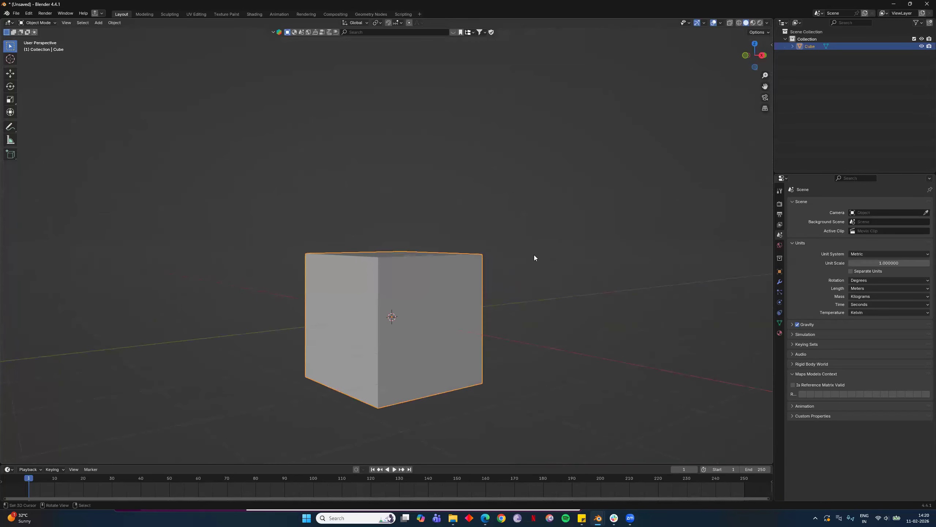
{"action": "key", "text": "g"}
{"action": "key", "text": "z"}
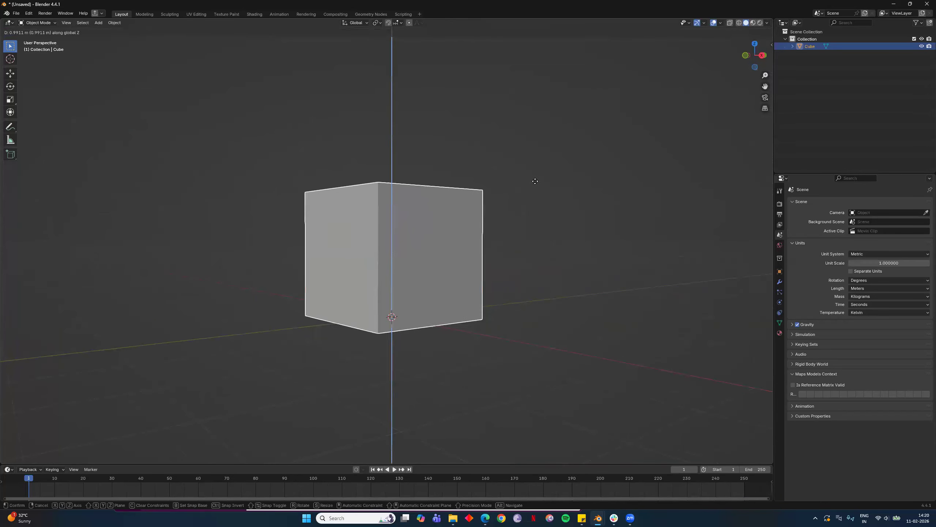
{"action": "left_click", "coordinate": [553, 183]}
{"action": "middle_click_drag", "start_coordinate": [582, 186], "coordinate": [418, 204]}
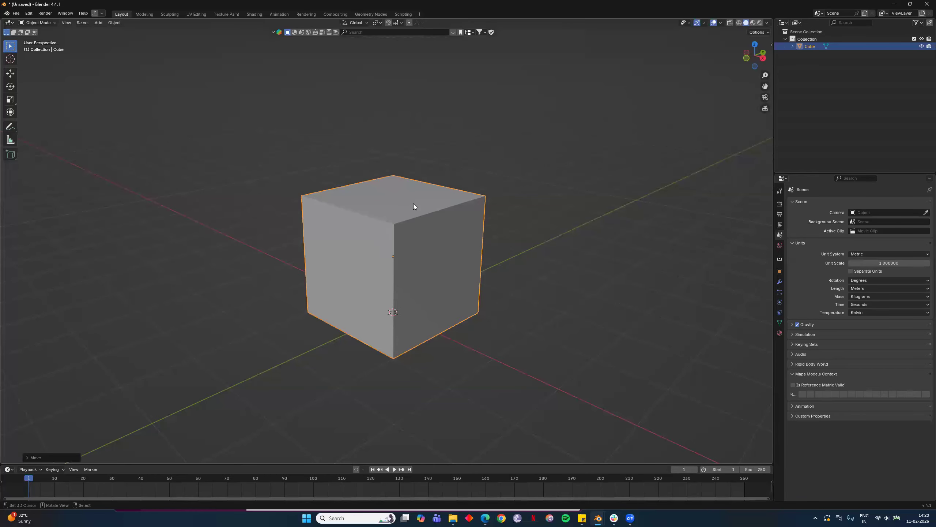
Step: Check the available metric length units and change the scene's unit system to Imperial
{"action": "key", "text": "Tab"}
{"action": "key", "text": "Tab"}
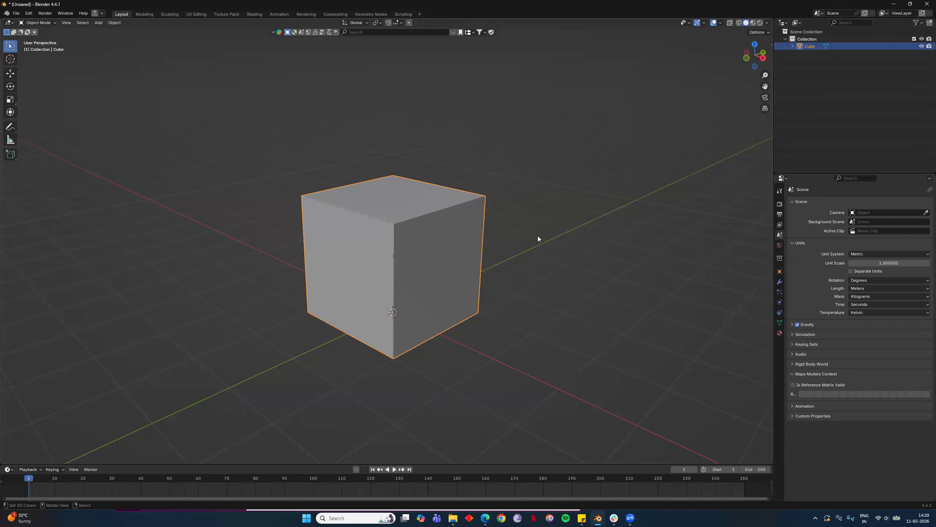
{"action": "left_click", "coordinate": [854, 289]}
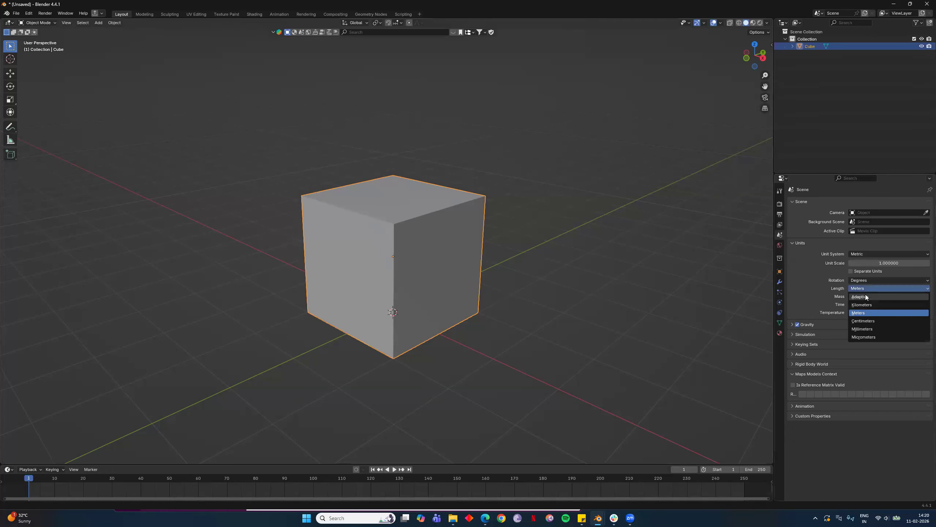
{"action": "left_click", "coordinate": [875, 255]}
{"action": "left_click", "coordinate": [865, 278]}
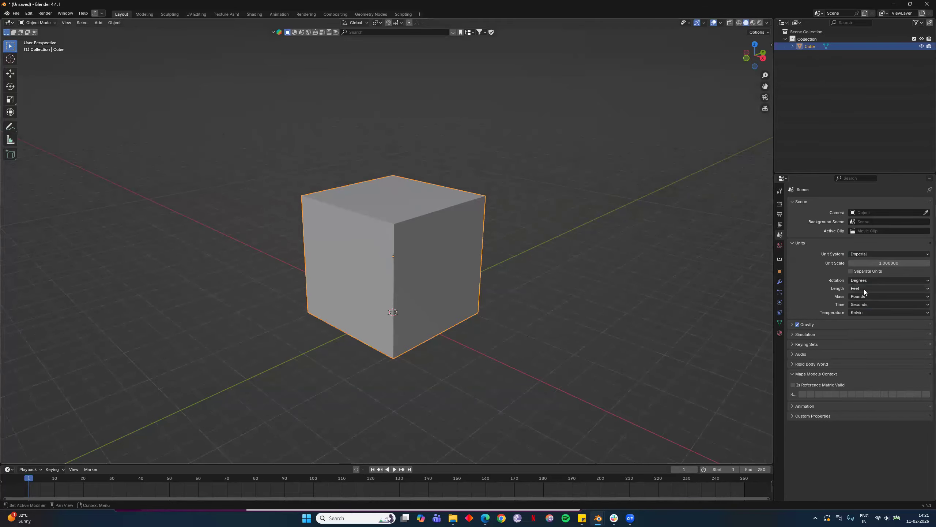
Step: Display the cube's transform values and inspect its X dimension in feet without changing it
{"action": "key", "text": "Tab"}
{"action": "middle_click_drag", "start_coordinate": [439, 257], "coordinate": [491, 265]}
{"action": "scroll", "coordinate": [461, 260], "scroll_direction": "down", "scroll_amount": 2}
{"action": "key", "text": "Tab"}
{"action": "key", "text": "n"}
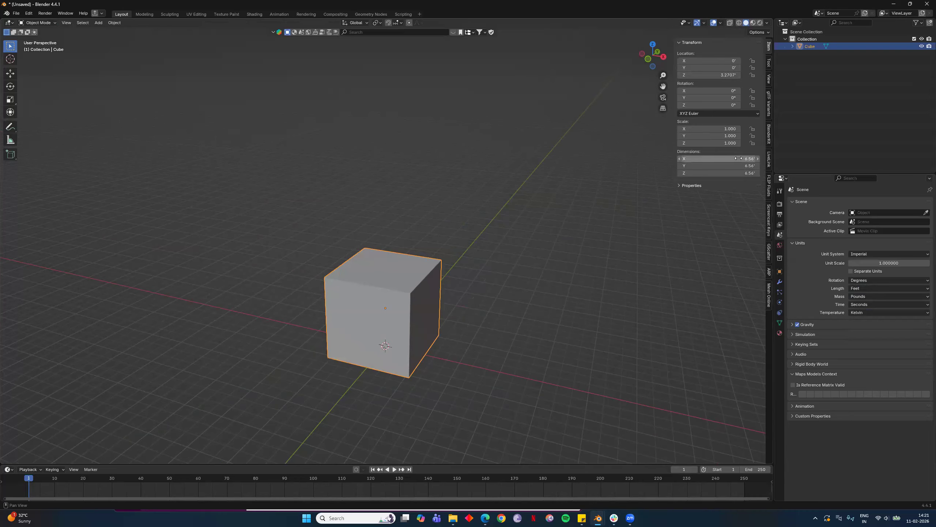
{"action": "left_click", "coordinate": [718, 159]}
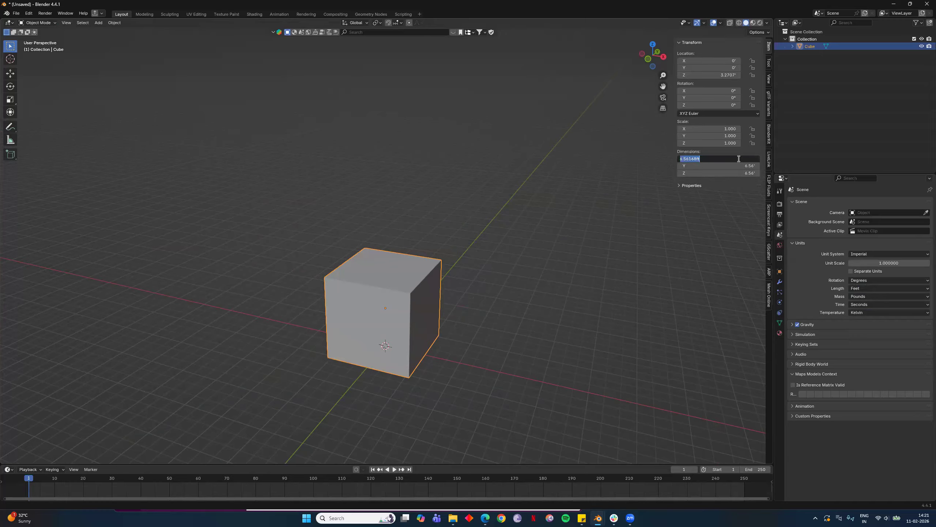
{"action": "left_click_drag", "start_coordinate": [685, 158], "coordinate": [727, 160]}
{"action": "left_click", "coordinate": [727, 161]}
{"action": "key", "text": "Tab"}
{"action": "key", "text": "Return"}
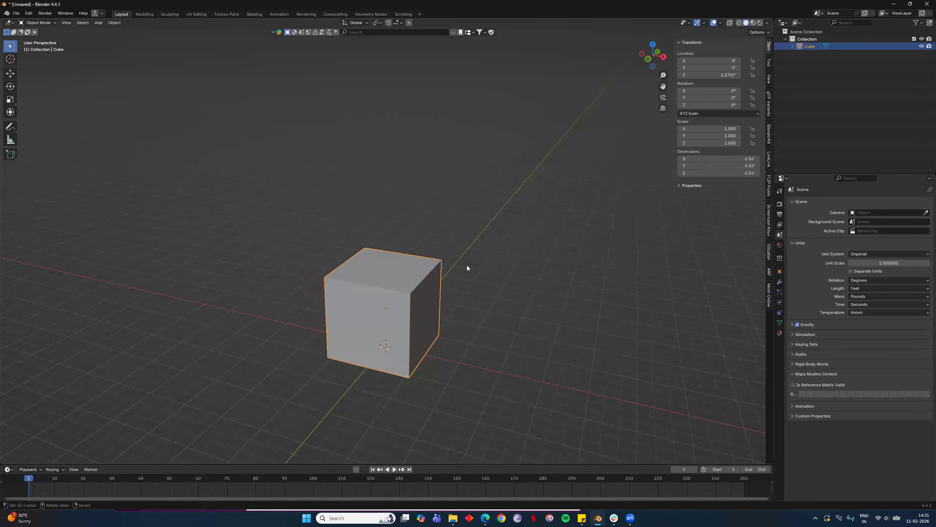
Step: Set the scene's unit system to Metric so the cube's dimensions are given in meters
{"action": "left_click", "coordinate": [895, 256]}
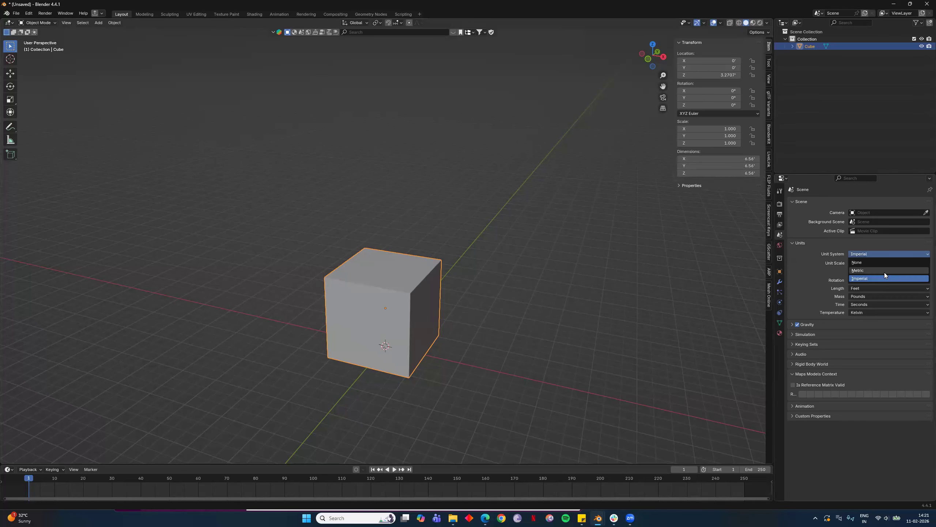
{"action": "left_click", "coordinate": [875, 271]}
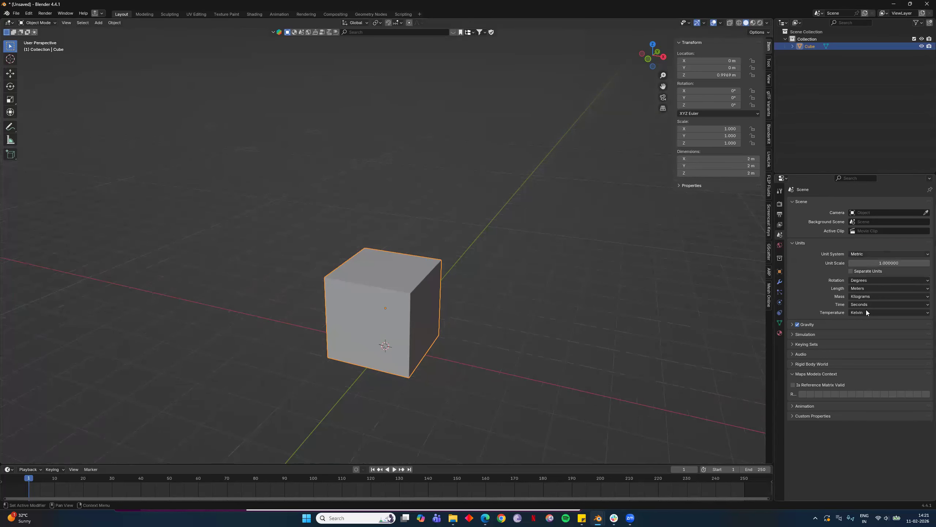
Step: Set the scene's temperature unit to Celsius and check the available time and mass units
{"action": "left_click", "coordinate": [865, 312]}
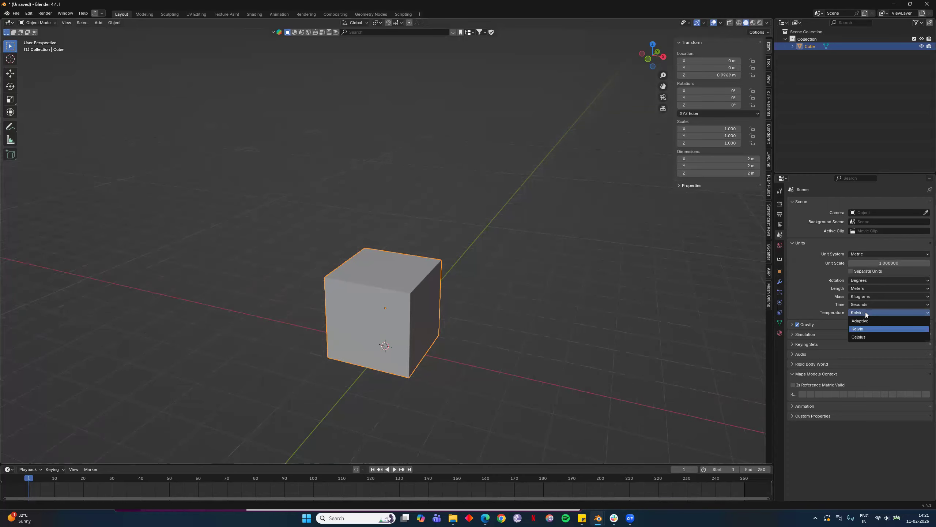
{"action": "left_click", "coordinate": [861, 338]}
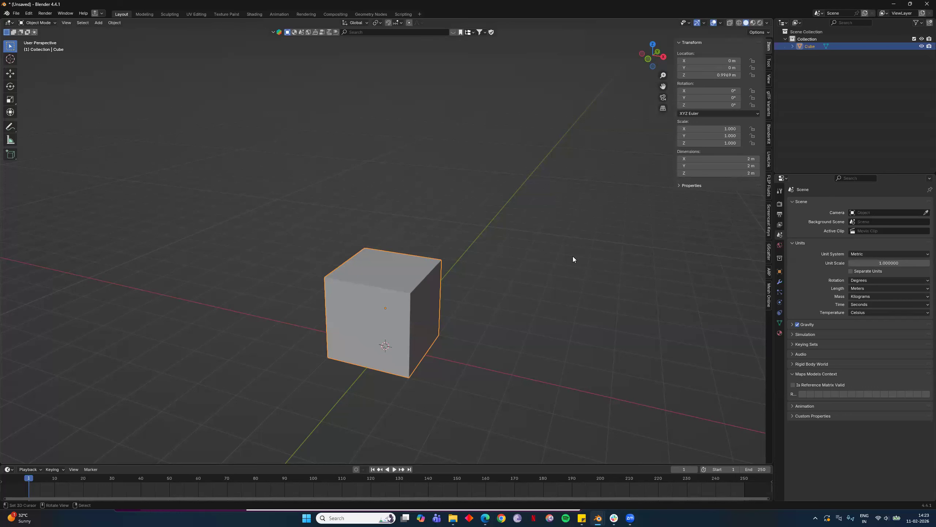
{"action": "left_click", "coordinate": [892, 305]}
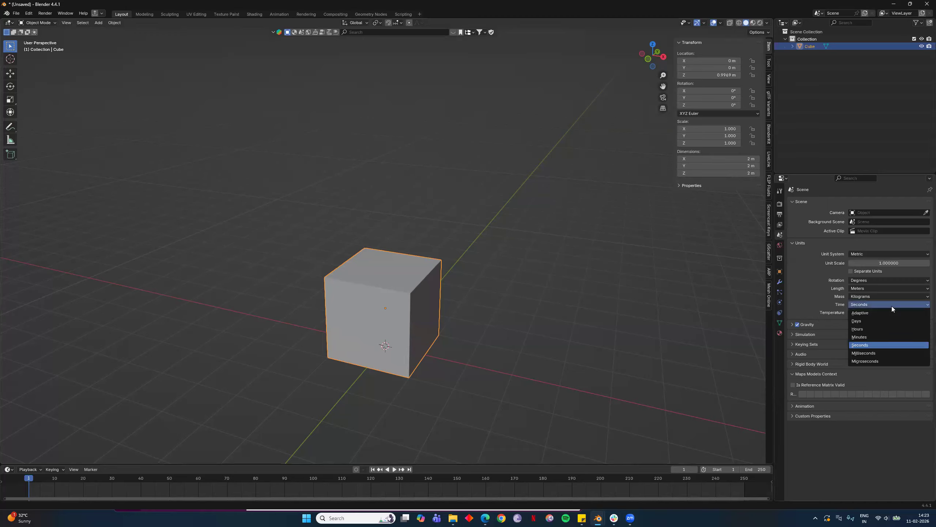
{"action": "left_click", "coordinate": [892, 305]}
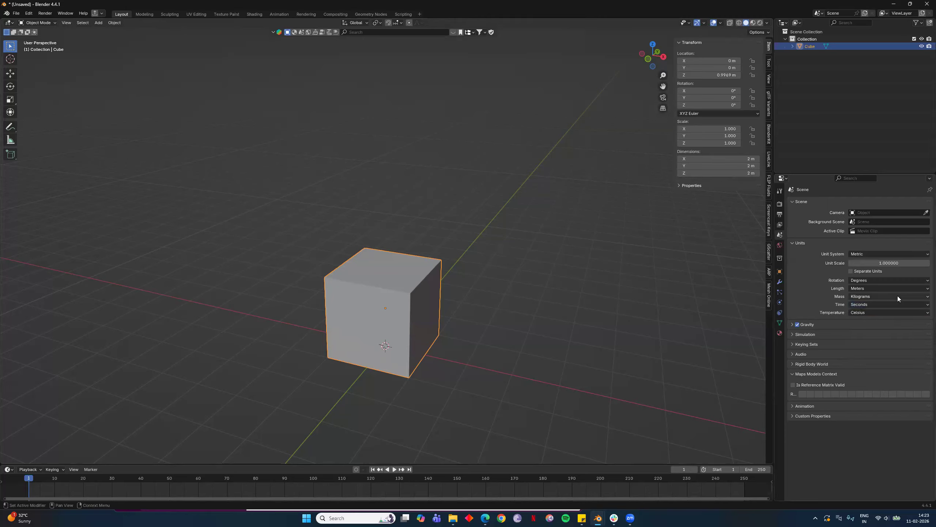
{"action": "left_click", "coordinate": [897, 296]}
{"action": "left_click", "coordinate": [898, 296]}
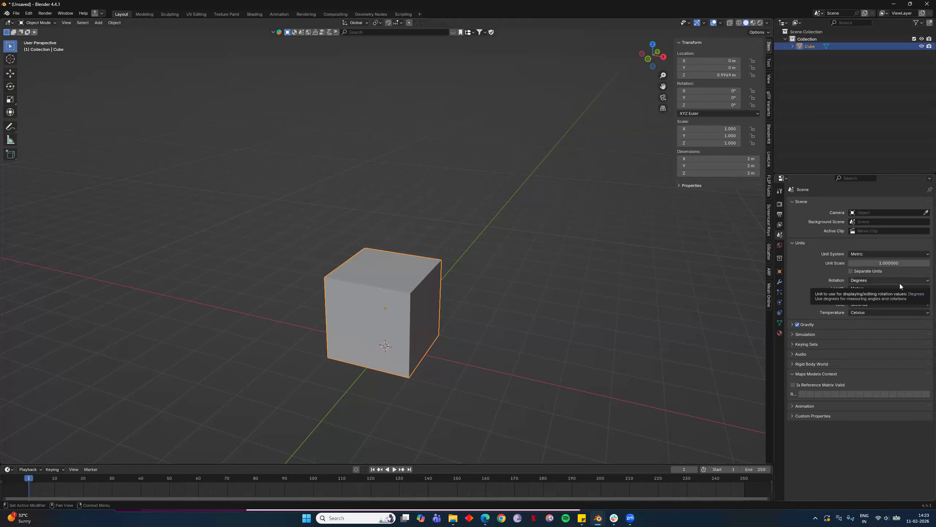
Step: Set the scene's rotation unit to Radians and try rotating the cube about the Z axis
{"action": "left_click", "coordinate": [893, 282]}
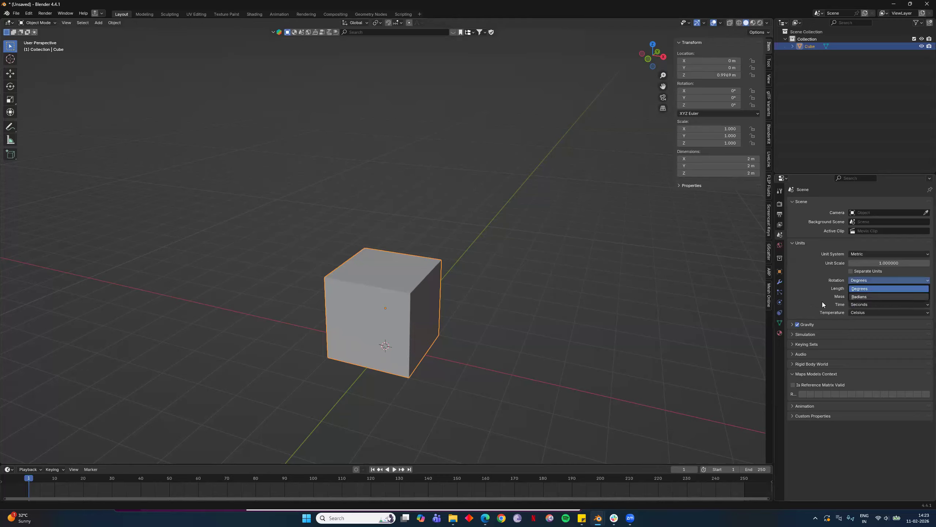
{"action": "left_click", "coordinate": [883, 297]}
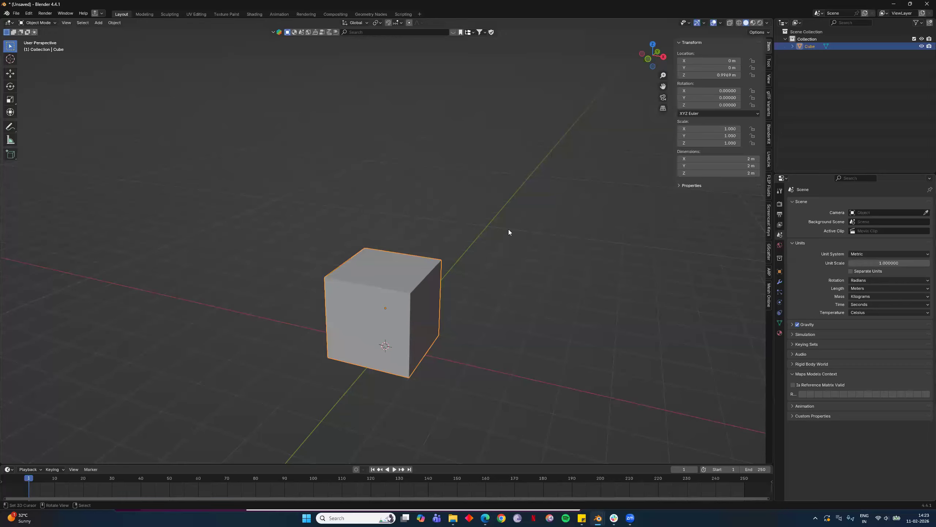
{"action": "key", "text": "r"}
{"action": "key", "text": "z"}
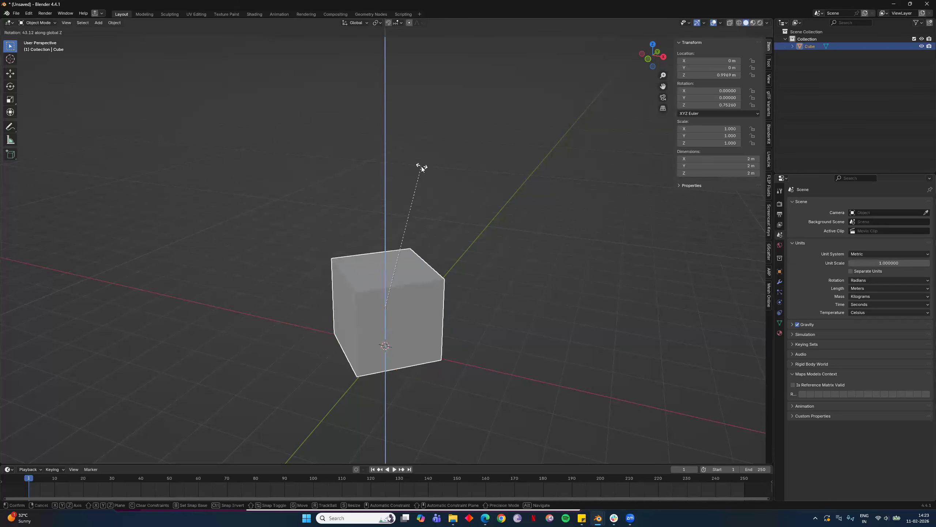
{"action": "key", "text": "Escape"}
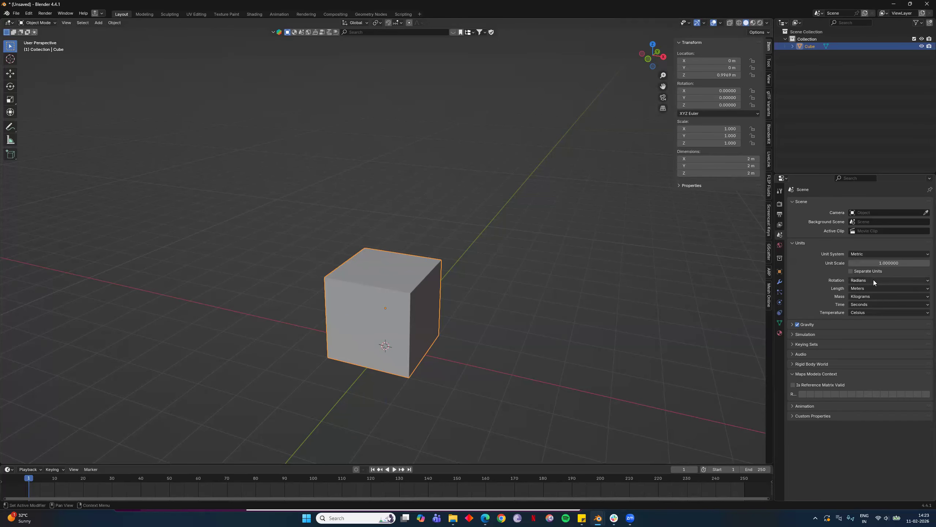
Step: Enlarge the timeline area and set the scene's rotation unit back to Degrees
{"action": "left_click_drag", "start_coordinate": [190, 464], "coordinate": [59, 370]}
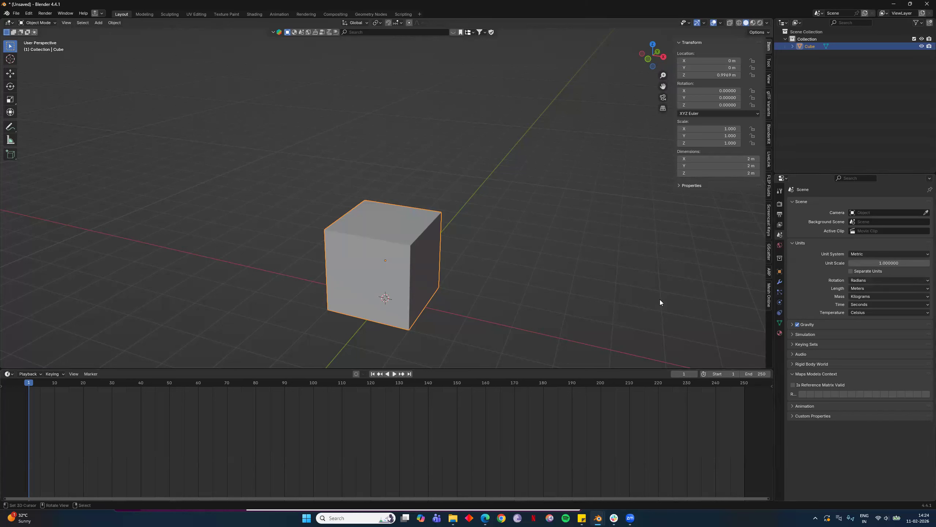
{"action": "left_click", "coordinate": [884, 280]}
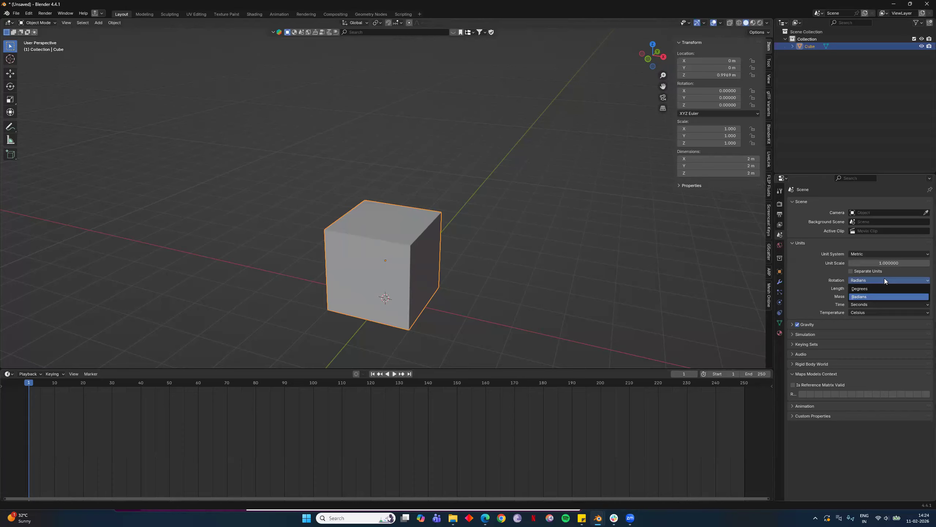
{"action": "left_click", "coordinate": [880, 288]}
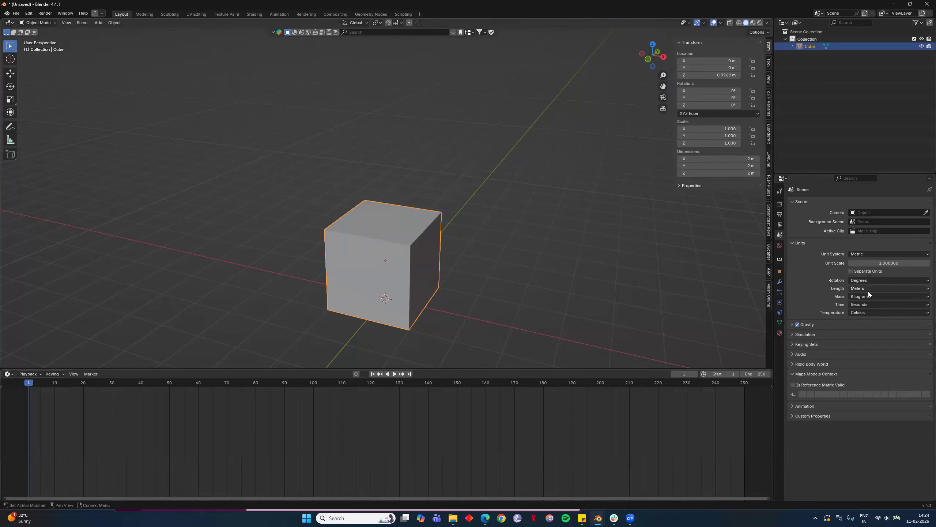
{"action": "left_click", "coordinate": [803, 243]}
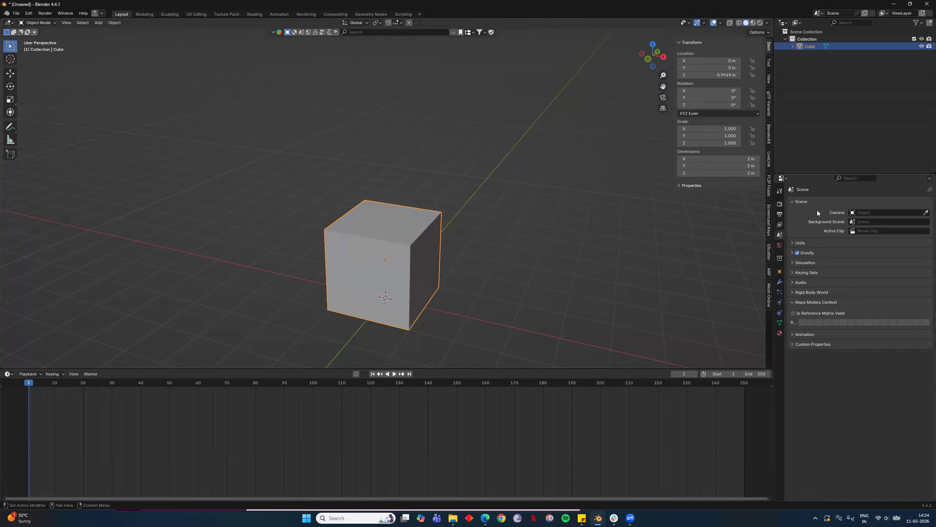
Step: Show the world properties and hide the viewport overlays around the cube
{"action": "left_click", "coordinate": [780, 246]}
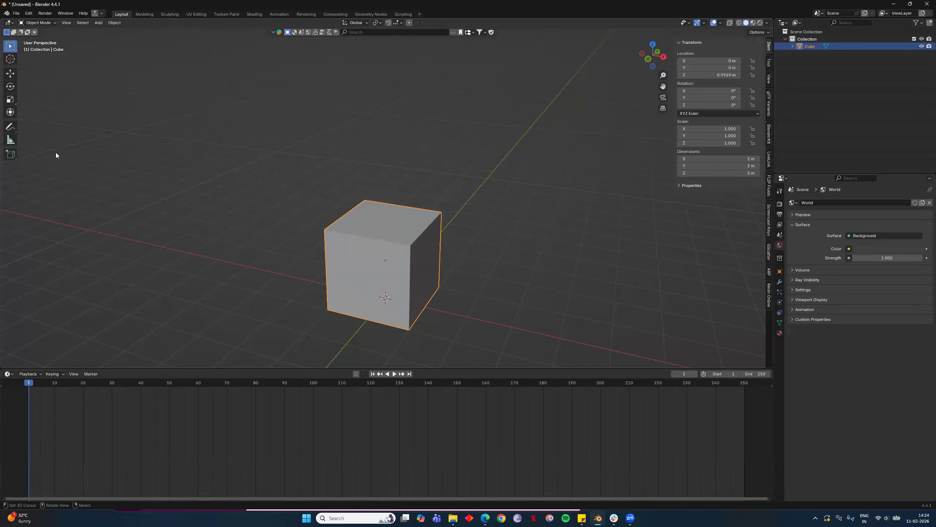
{"action": "left_click", "coordinate": [713, 22]}
{"action": "middle_click_drag", "start_coordinate": [534, 253], "coordinate": [504, 133]}
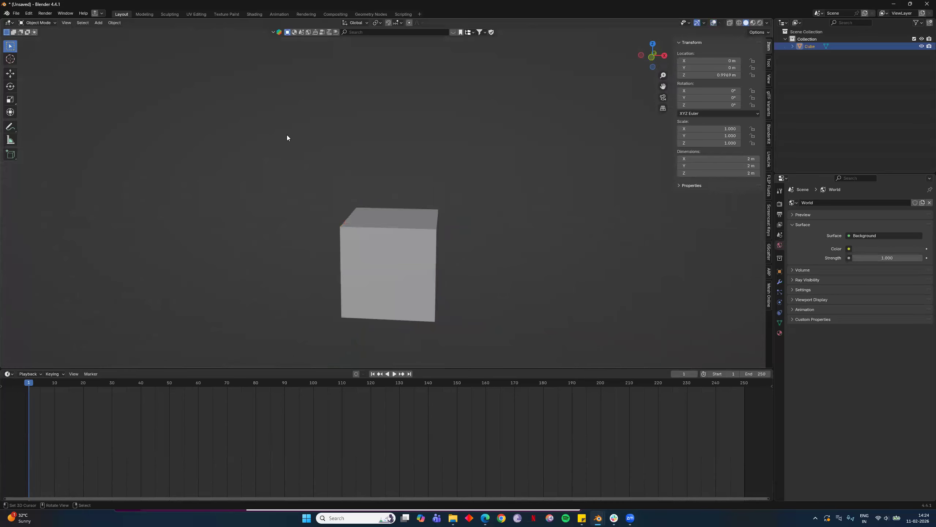
Step: Assign an Environment Texture to the world's surface color and browse the Downloads folder for its image
{"action": "left_click", "coordinate": [850, 249]}
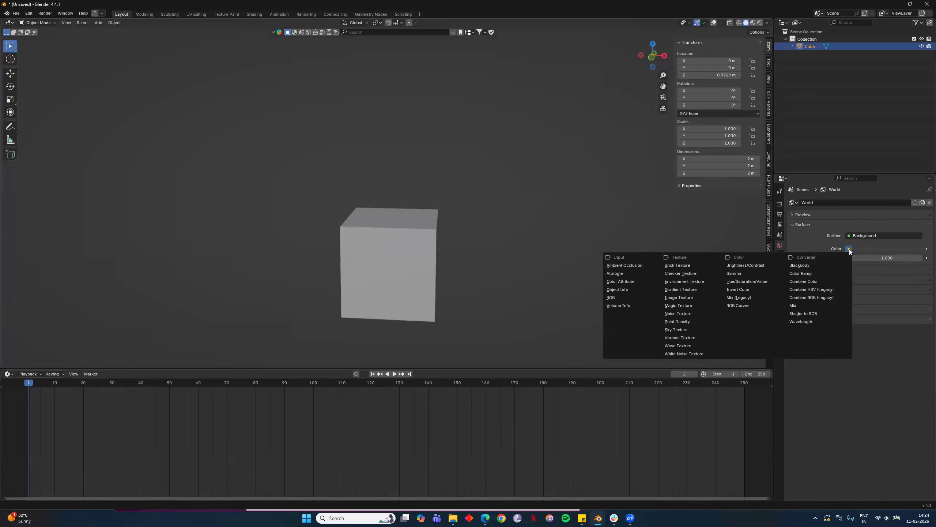
{"action": "left_click", "coordinate": [698, 282]}
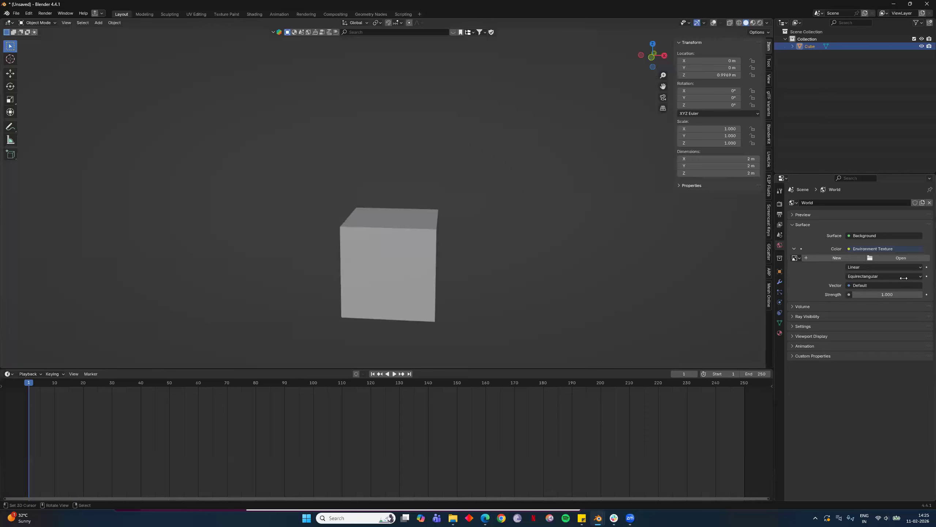
{"action": "left_click", "coordinate": [916, 259]}
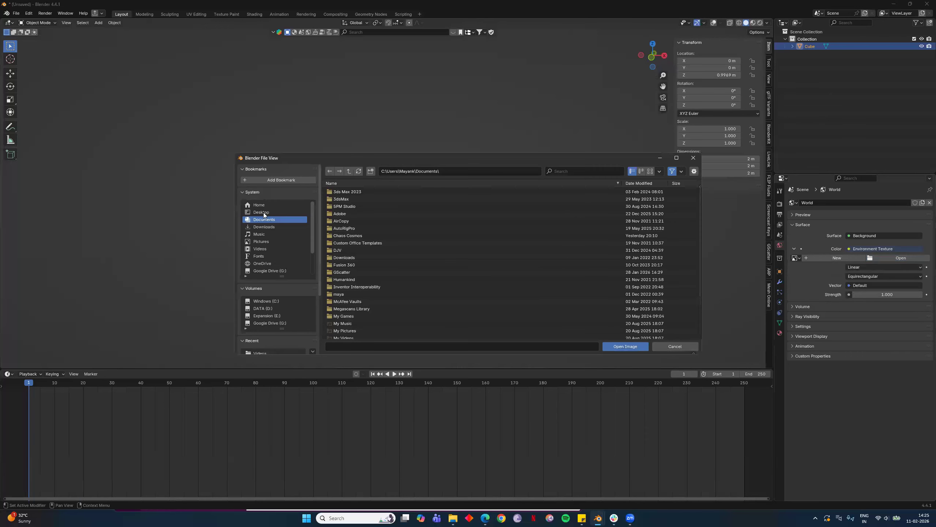
{"action": "left_click", "coordinate": [268, 227]}
{"action": "left_click", "coordinate": [590, 172]}
Step: Search the Downloads folder for files matching "hdr"
{"action": "type", "text": "hdr"}
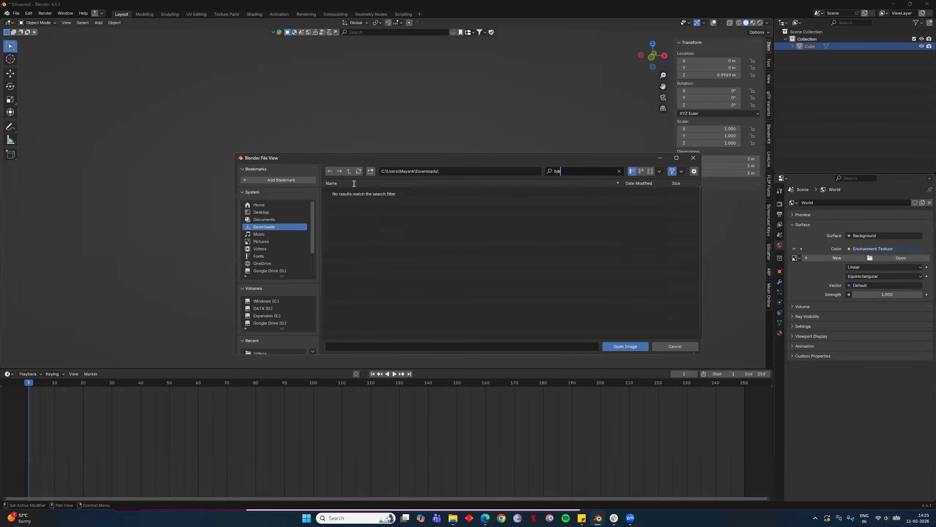
{"action": "key", "text": "BackSpace"}
{"action": "key", "text": "BackSpace"}
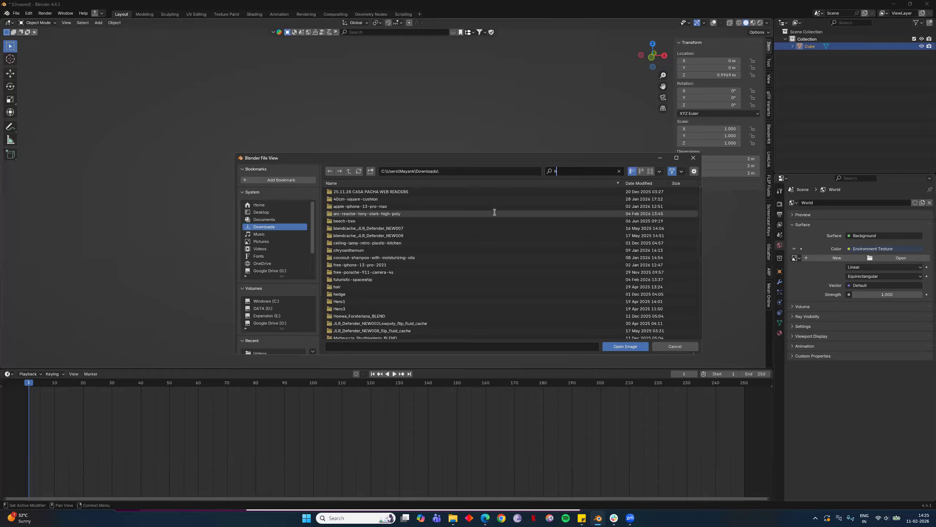
{"action": "type", "text": "dr"}
{"action": "key", "text": "BackSpace"}
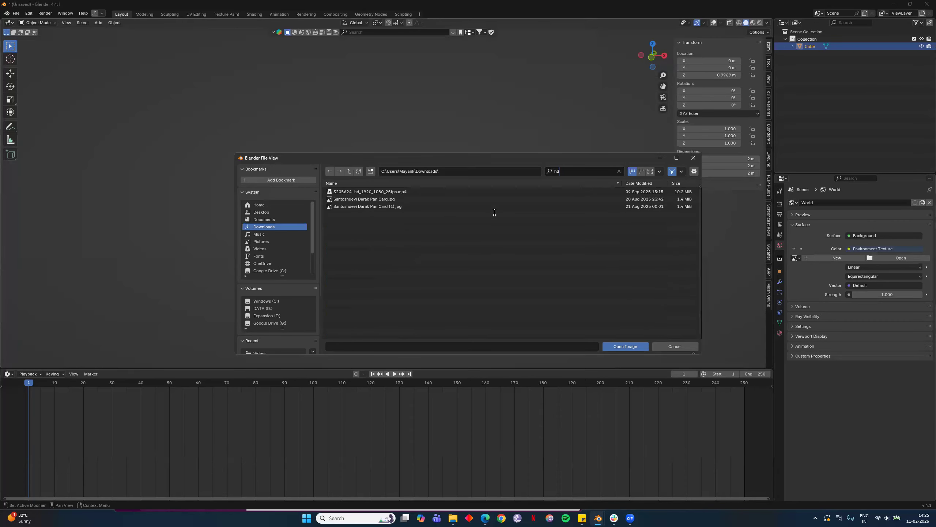
{"action": "key", "text": "BackSpace"}
{"action": "key", "text": "BackSpace"}
Step: Filter the Downloads folder by "exr" and load autumn_field_puresky_2k.exr as the world's environment texture
{"action": "type", "text": "exr"}
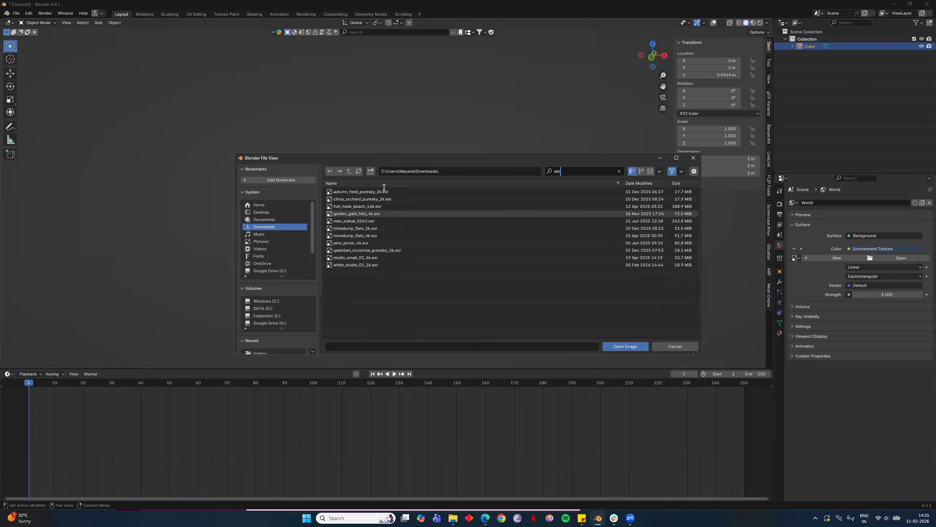
{"action": "double_click", "coordinate": [385, 191]}
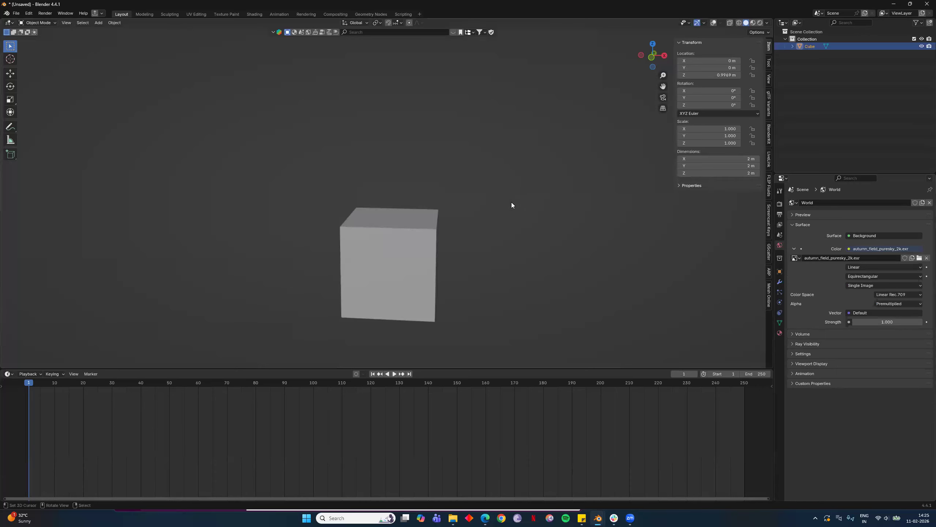
Step: Switch the viewport to Rendered shading and view the cube against the sky from several angles
{"action": "key", "text": "z"}
{"action": "left_click", "coordinate": [545, 409]}
{"action": "key", "text": "z"}
{"action": "left_click", "coordinate": [485, 99]}
{"action": "middle_click_drag", "start_coordinate": [557, 210], "coordinate": [638, 173]}
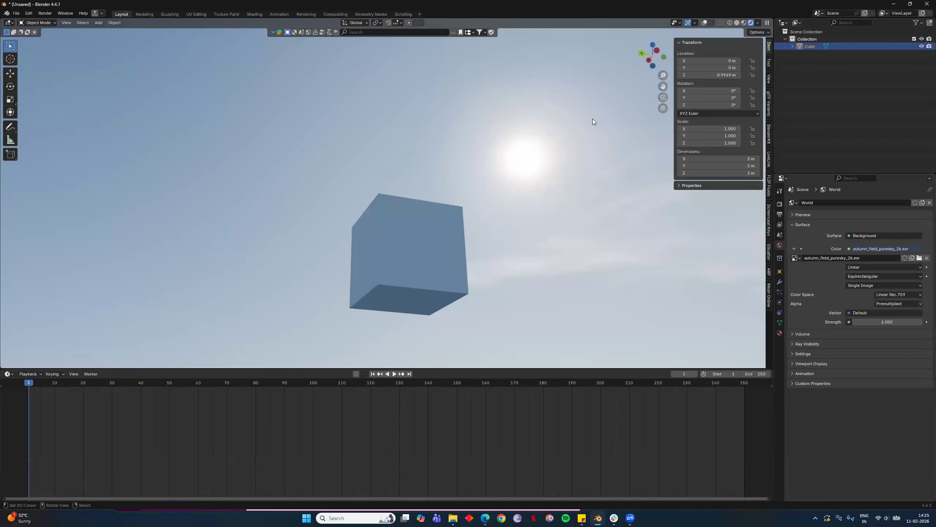
{"action": "middle_click_drag", "start_coordinate": [543, 193], "coordinate": [604, 251]}
Step: Expand the world's Volume and Ray Visibility settings while viewing the rendered cube
{"action": "left_click", "coordinate": [807, 334]}
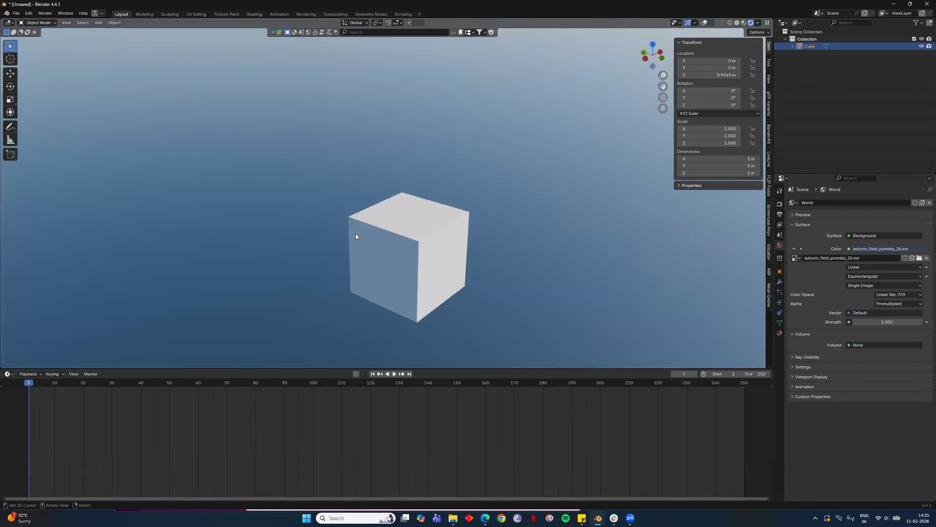
{"action": "middle_click_drag", "start_coordinate": [561, 184], "coordinate": [501, 184]}
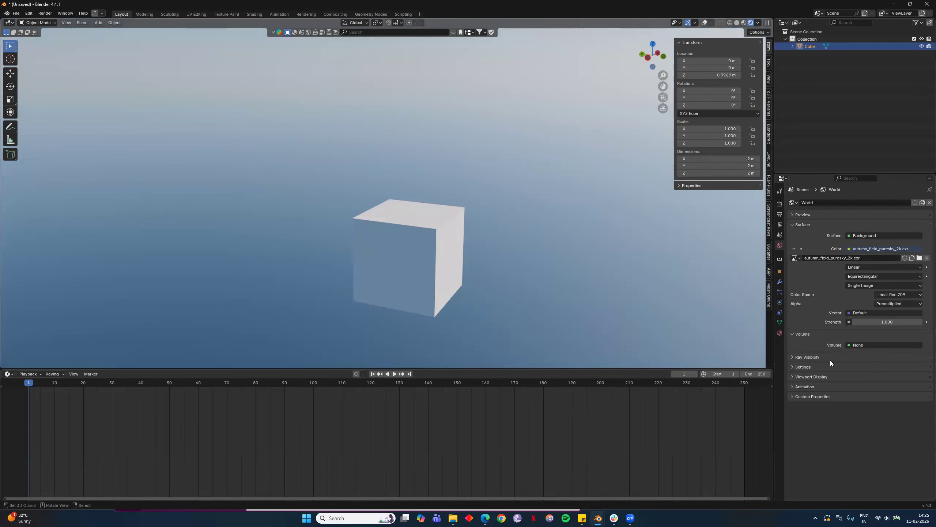
{"action": "left_click", "coordinate": [808, 357]}
{"action": "mouse_move", "coordinate": [577, 215]}
{"action": "middle_mouse_down"}
{"action": "mouse_move", "coordinate": [593, 126]}
{"action": "mouse_move", "coordinate": [529, 205]}
{"action": "mouse_move", "coordinate": [550, 158]}
{"action": "mouse_move", "coordinate": [581, 203]}
{"action": "middle_mouse_up"}
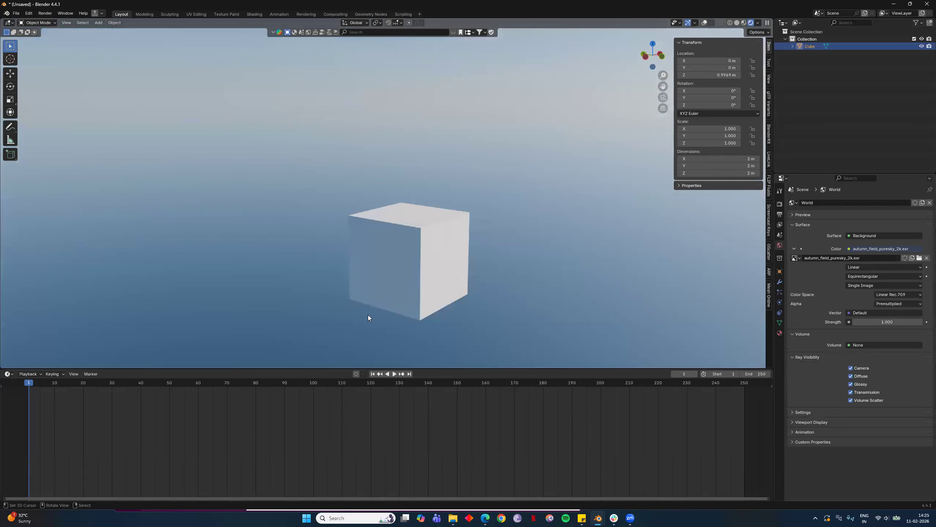
Step: Turn the world's Camera, Diffuse and Glossy ray visibility off and back on one by one to compare their effect
{"action": "left_click", "coordinate": [851, 368]}
{"action": "left_click", "coordinate": [851, 368]}
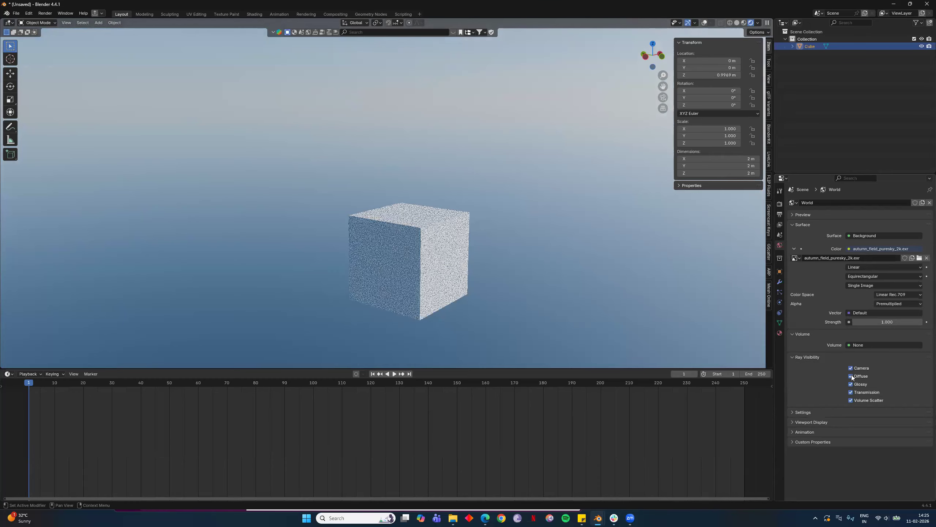
{"action": "left_click", "coordinate": [851, 376]}
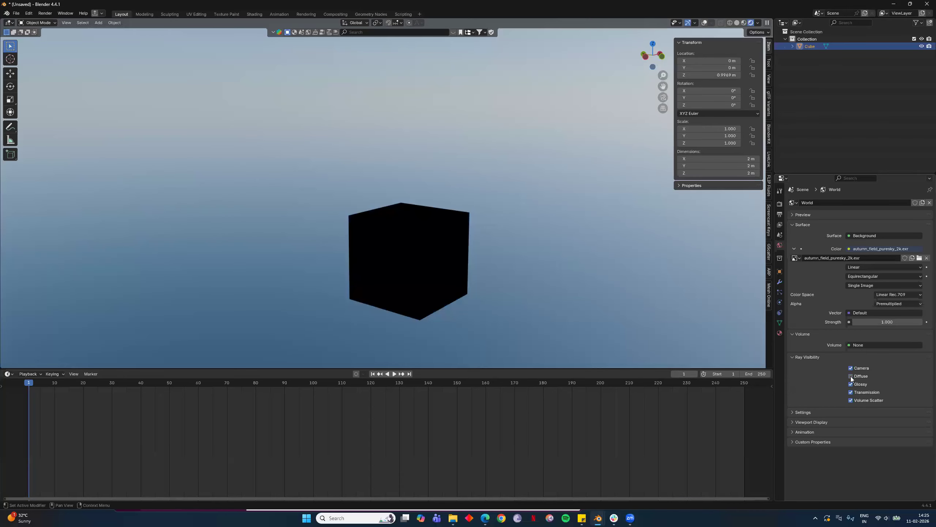
{"action": "left_click", "coordinate": [851, 376]}
{"action": "left_click", "coordinate": [851, 385]}
{"action": "mouse_move", "coordinate": [520, 291]}
{"action": "middle_mouse_down"}
{"action": "mouse_move", "coordinate": [487, 282]}
{"action": "mouse_move", "coordinate": [532, 287]}
{"action": "mouse_move", "coordinate": [509, 292]}
{"action": "middle_mouse_up"}
{"action": "left_click", "coordinate": [852, 384]}
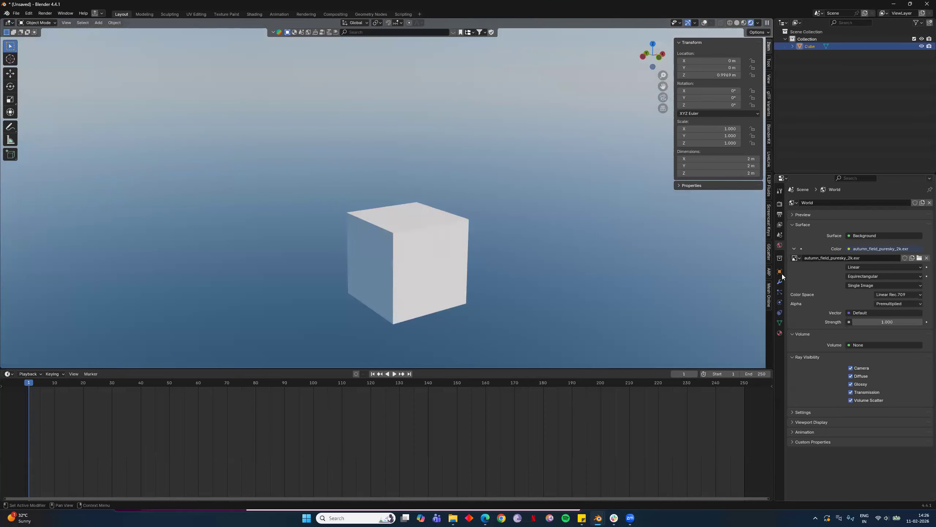
Step: Examine the world's surface, volume and light group settings and its viewport display options
{"action": "left_click", "coordinate": [826, 414]}
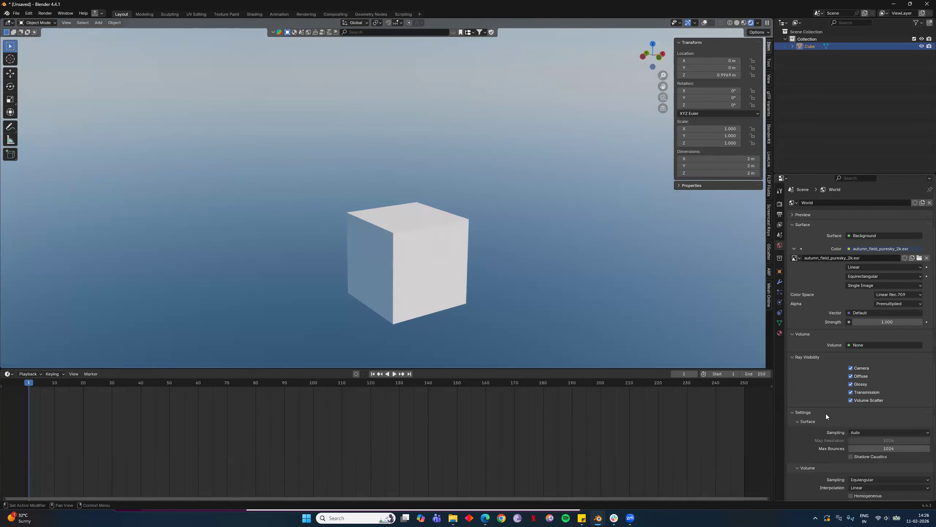
{"action": "scroll", "coordinate": [826, 413], "scroll_direction": "down", "scroll_amount": 4}
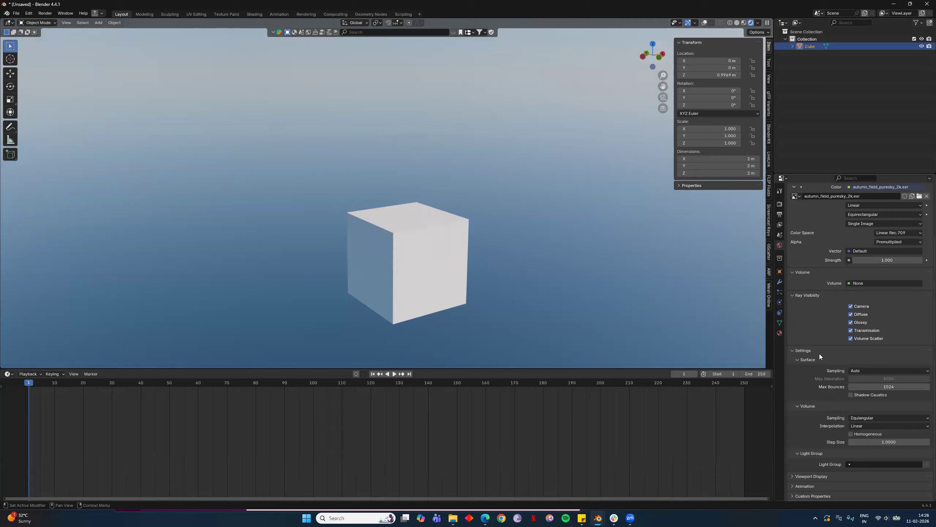
{"action": "left_click", "coordinate": [812, 351]}
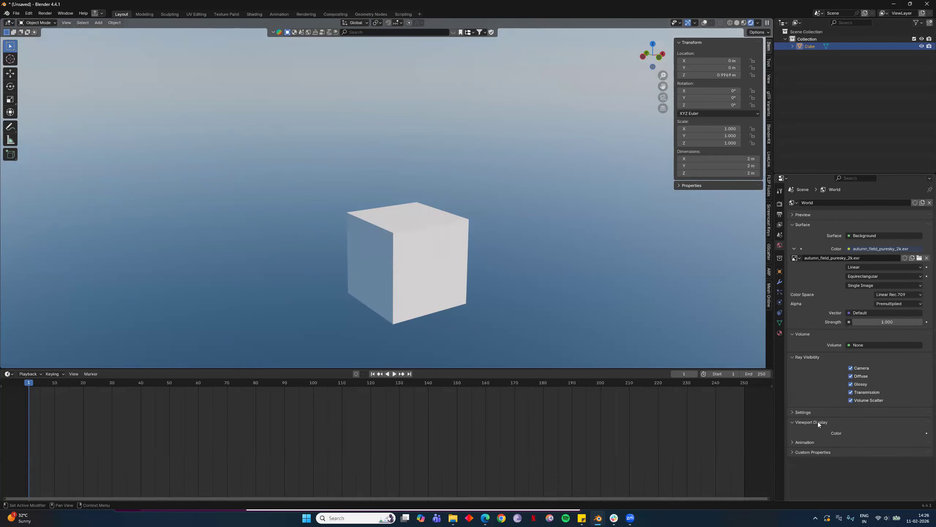
{"action": "left_click", "coordinate": [821, 412]}
{"action": "scroll", "coordinate": [826, 419], "scroll_direction": "down", "scroll_amount": 4}
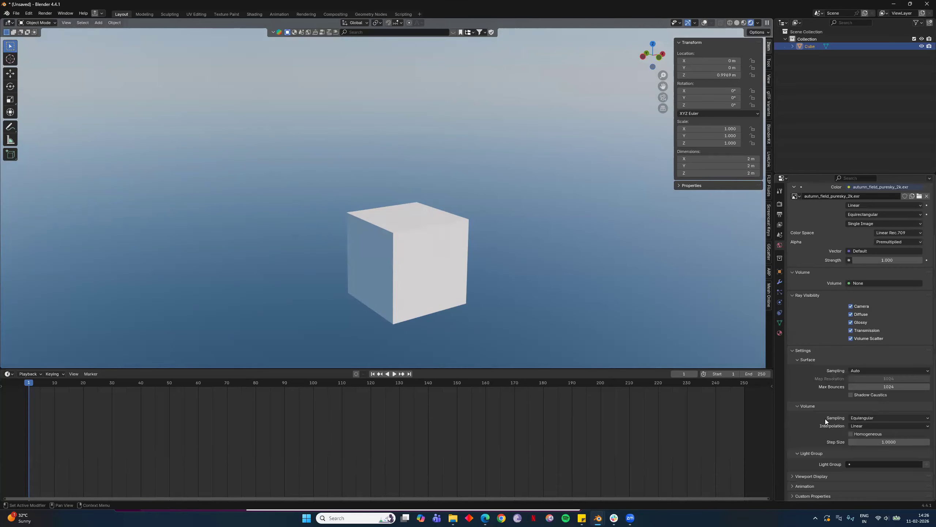
{"action": "left_click", "coordinate": [798, 351]}
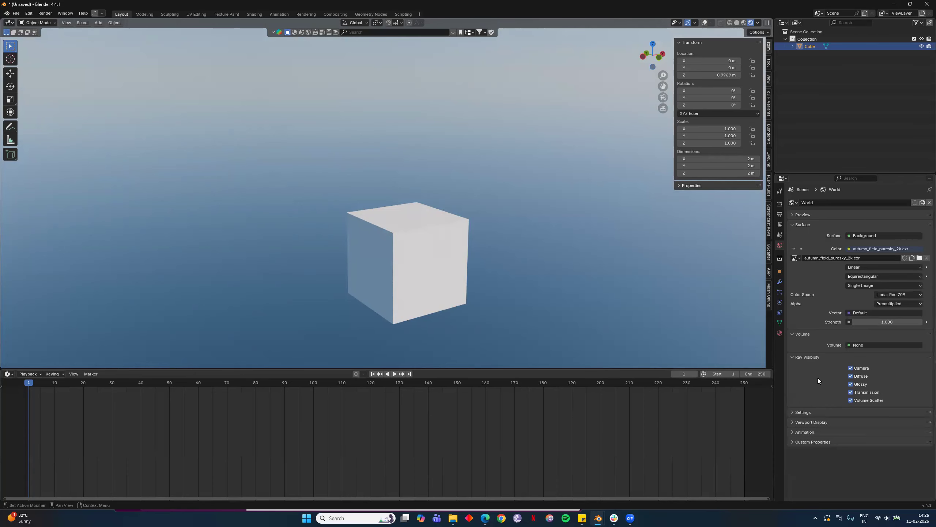
Step: Examine the collection's properties, then the cube's object properties with the Relations settings expanded
{"action": "left_click", "coordinate": [779, 260]}
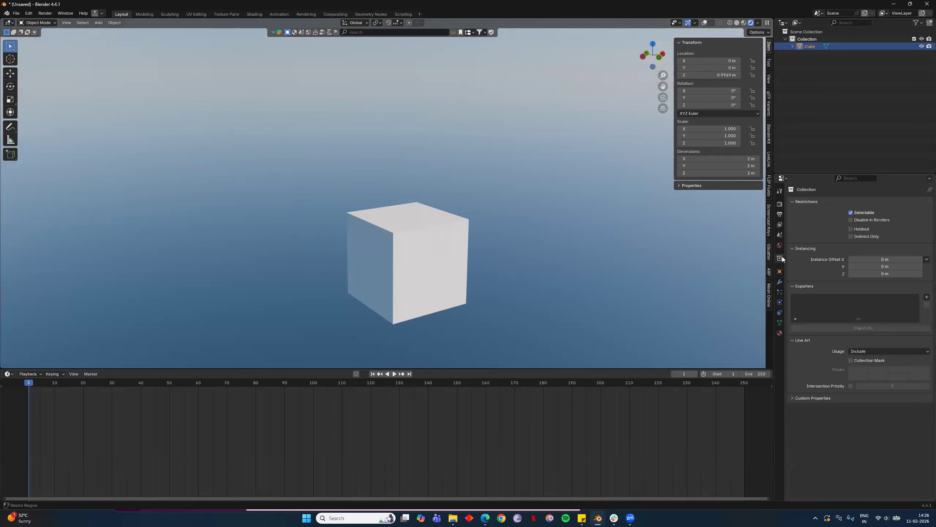
{"action": "left_click", "coordinate": [814, 39]}
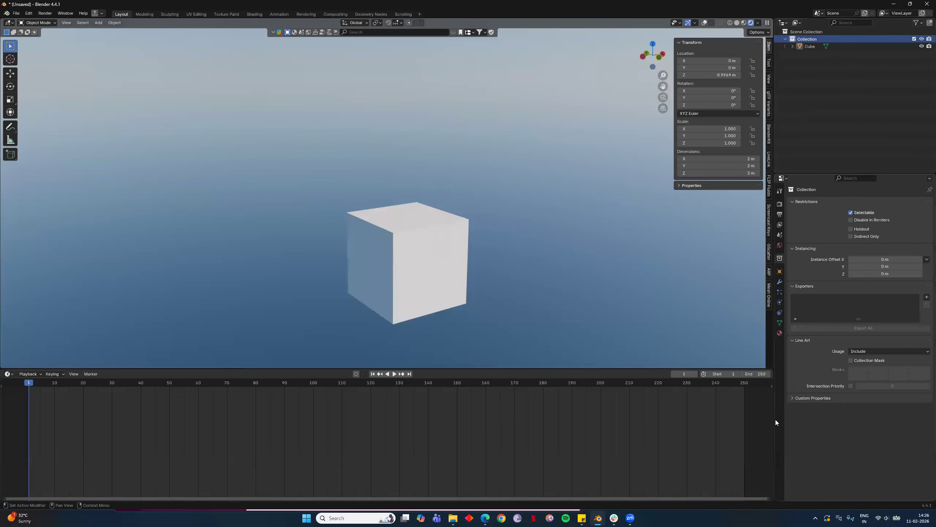
{"action": "left_click", "coordinate": [780, 271]}
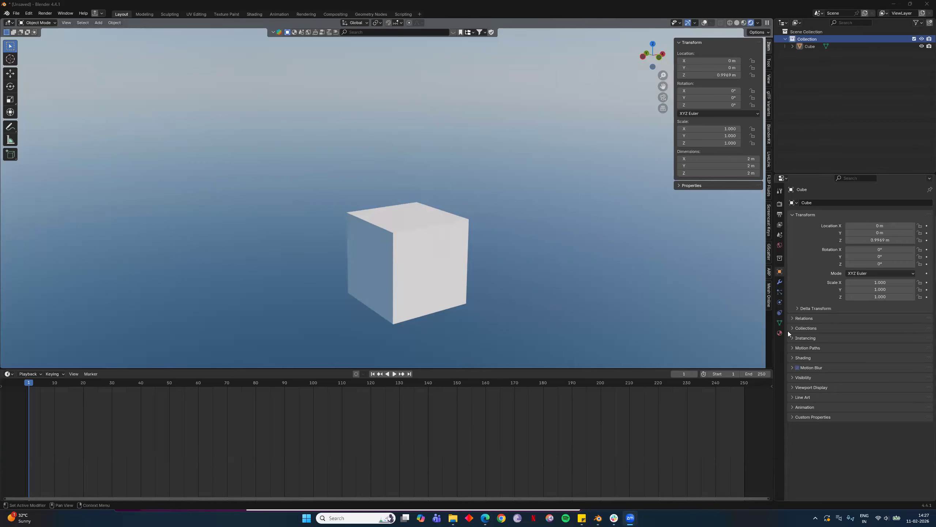
{"action": "left_click", "coordinate": [780, 282]}
{"action": "left_click", "coordinate": [780, 271]}
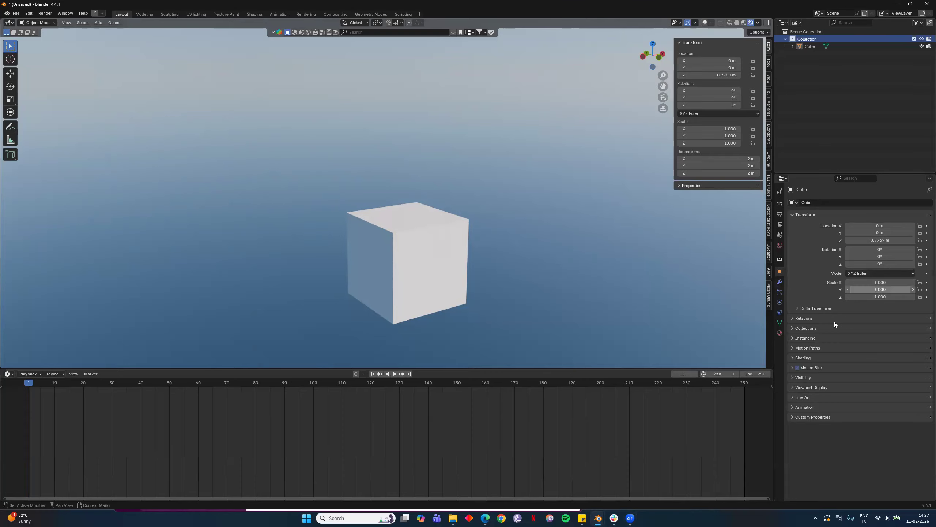
{"action": "left_click", "coordinate": [812, 317]}
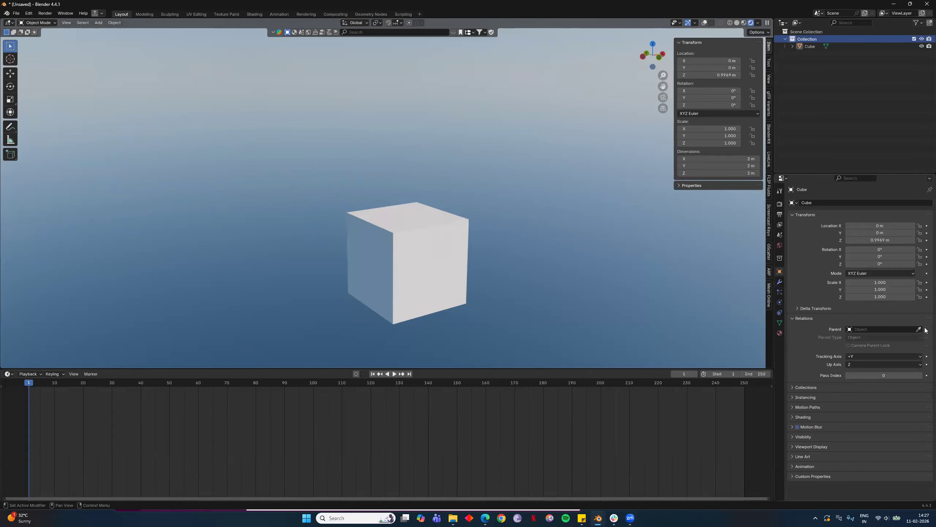
Step: Switch the viewport to Solid shading with overlays shown and select the cube
{"action": "key", "text": "z"}
{"action": "left_click", "coordinate": [462, 249]}
{"action": "left_click", "coordinate": [414, 230]}
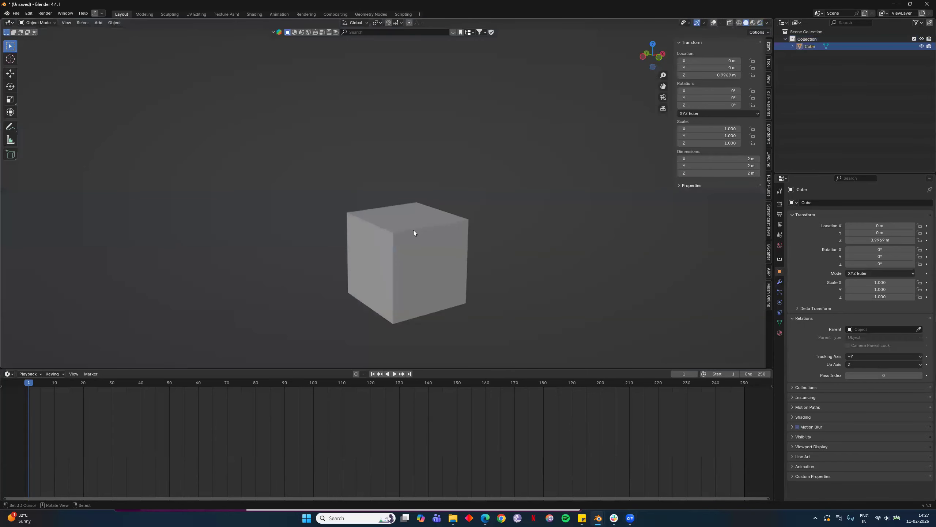
{"action": "left_click", "coordinate": [713, 22]}
{"action": "middle_click_drag", "start_coordinate": [356, 231], "coordinate": [493, 221]}
Step: Add a plane beneath the cube and scale it up to about 10.3 m per side
{"action": "key", "text": "shift+a"}
{"action": "mouse_move", "coordinate": [493, 220]}
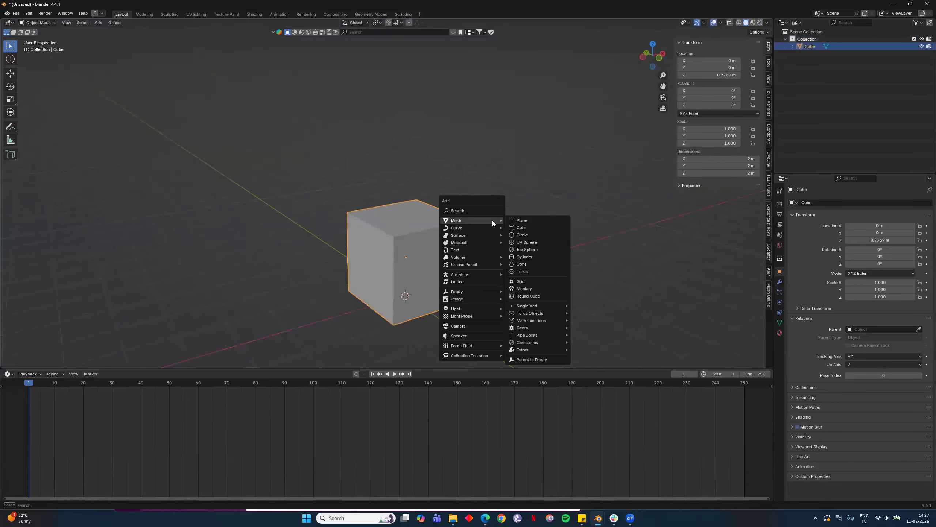
{"action": "left_click", "coordinate": [522, 221]}
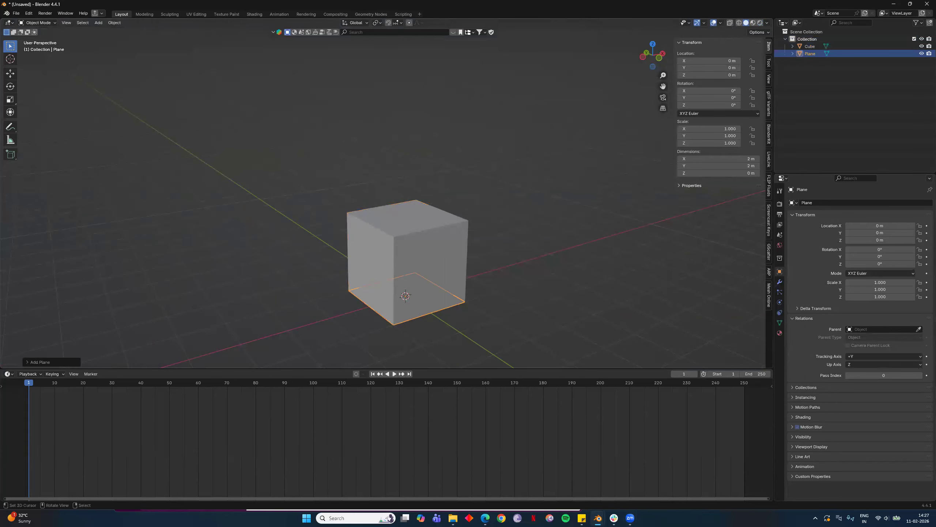
{"action": "key", "text": "s"}
{"action": "left_click", "coordinate": [379, 278]}
Step: Parent the cube to the plane with Object (Keep Transform) and check the cube's parent type options
{"action": "left_click", "coordinate": [413, 287]}
{"action": "left_click", "coordinate": [505, 333], "text": "shift"}
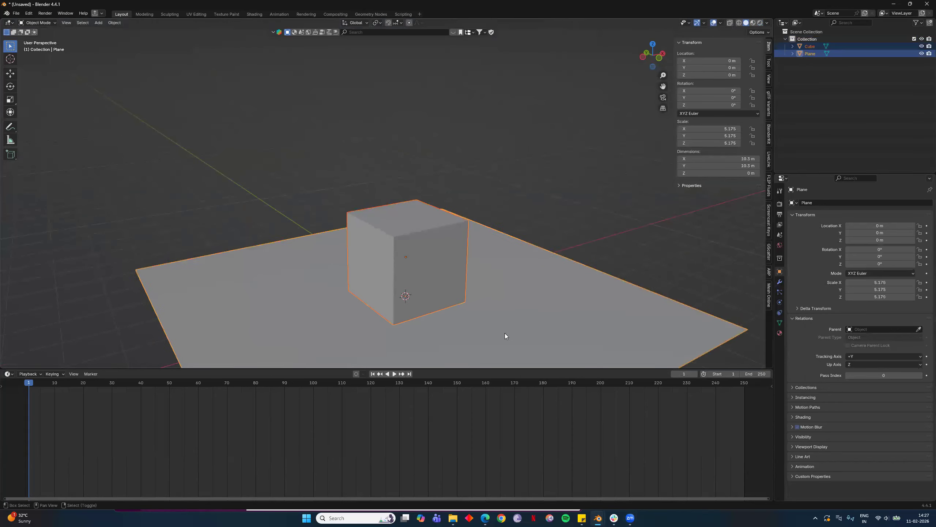
{"action": "middle_click_drag", "start_coordinate": [524, 256], "coordinate": [550, 309]}
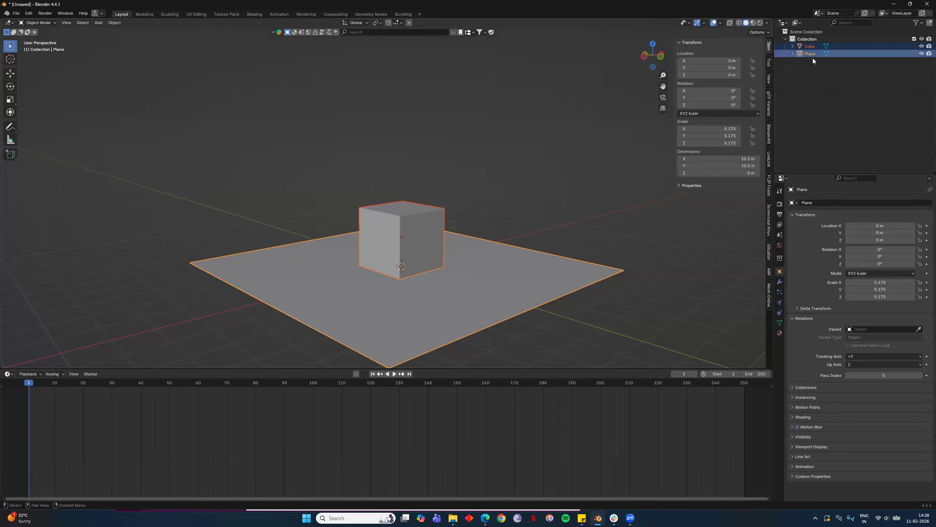
{"action": "key", "text": "ctrl+p"}
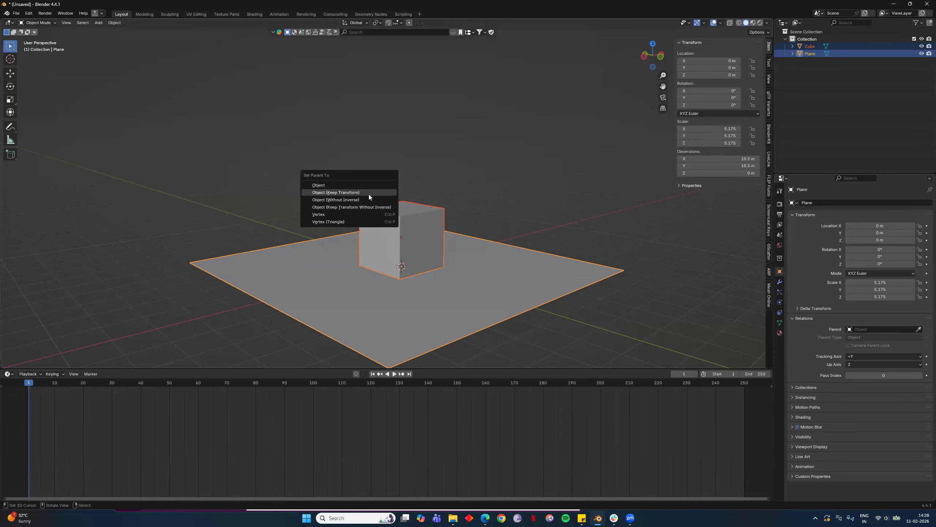
{"action": "left_click", "coordinate": [369, 193]}
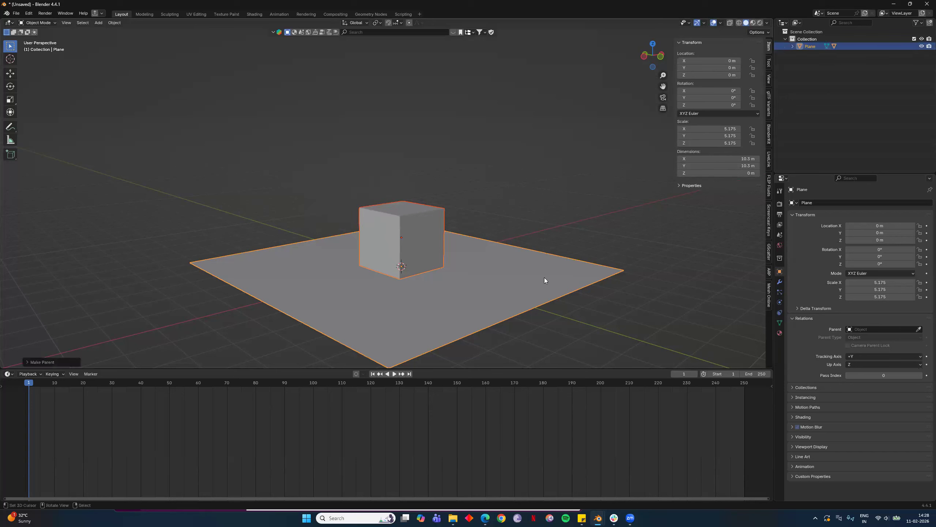
{"action": "left_click", "coordinate": [402, 241]}
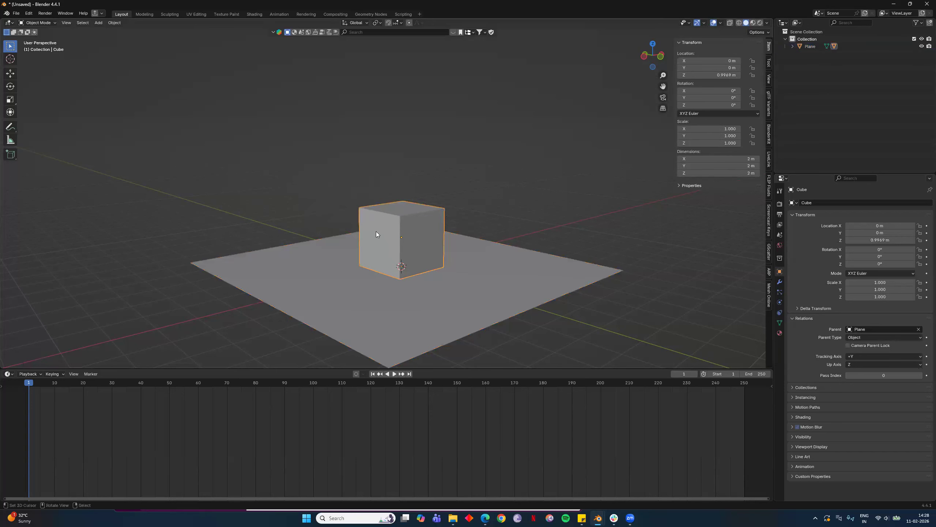
{"action": "left_click", "coordinate": [878, 337]}
Step: Subdivide the plane's mesh repeatedly into a dense grid and return to Object Mode
{"action": "left_click", "coordinate": [447, 295]}
{"action": "middle_click_drag", "start_coordinate": [529, 283], "coordinate": [437, 290]}
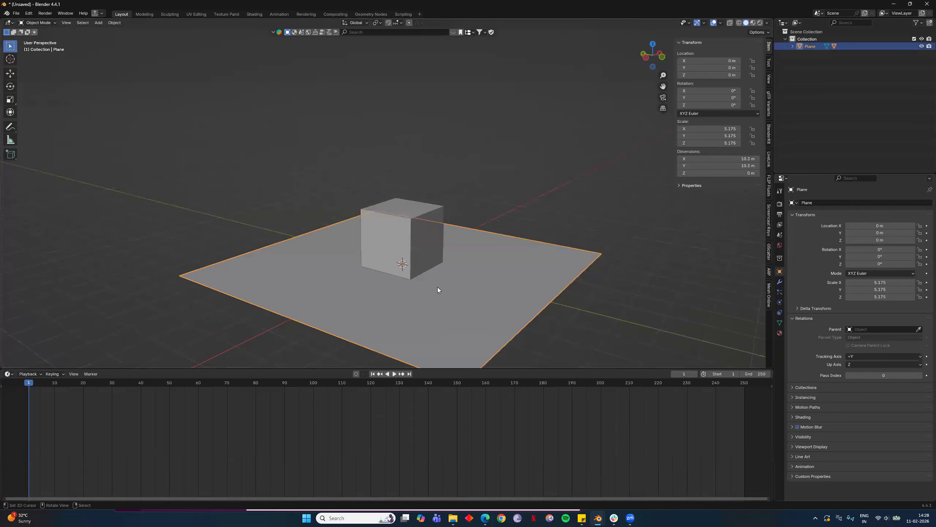
{"action": "key", "text": "Tab"}
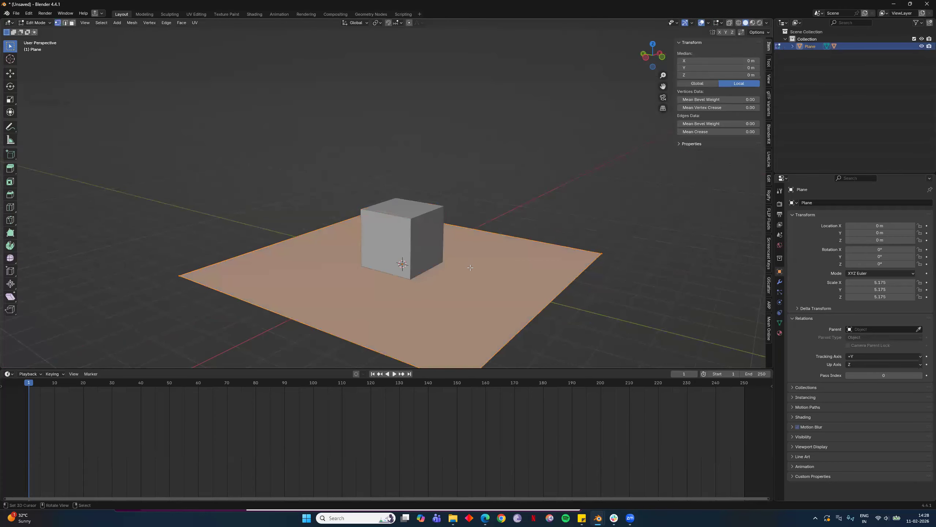
{"action": "right_click", "coordinate": [457, 273]}
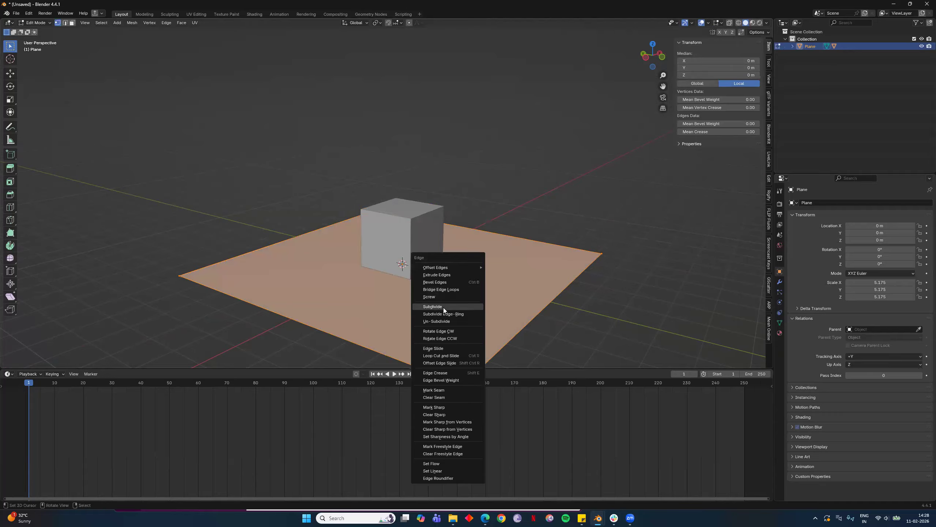
{"action": "left_click", "coordinate": [452, 275]}
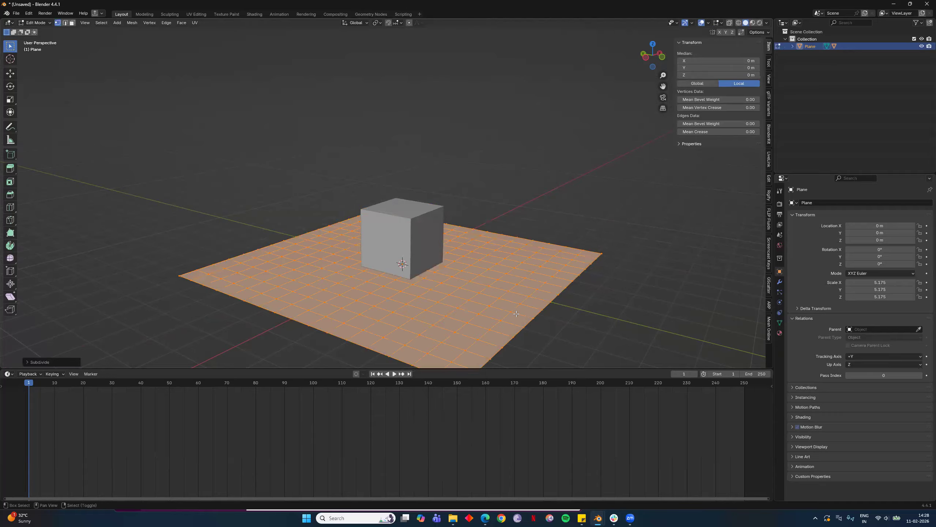
{"action": "key", "text": "Tab"}
{"action": "middle_click_drag", "start_coordinate": [471, 279], "coordinate": [663, 337]}
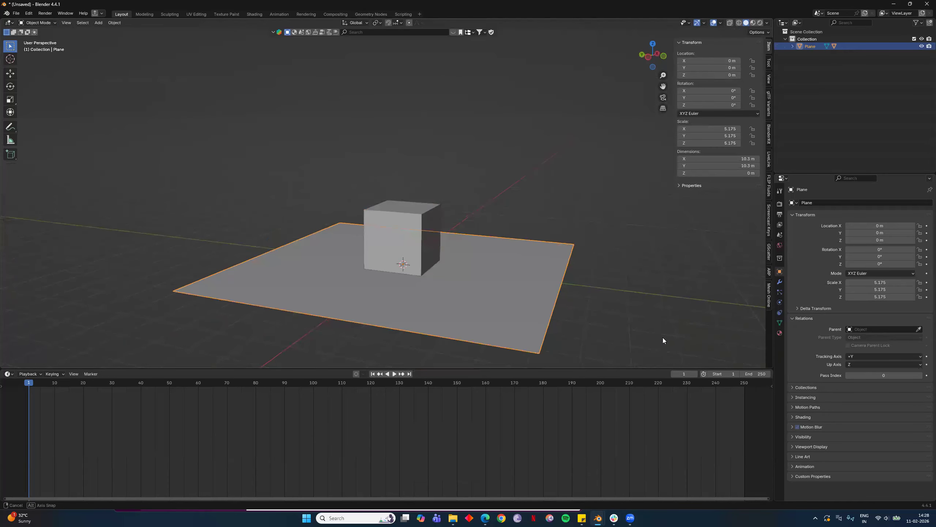
Step: Add a Basis shape key and a second shape key to the plane
{"action": "left_click", "coordinate": [780, 322]}
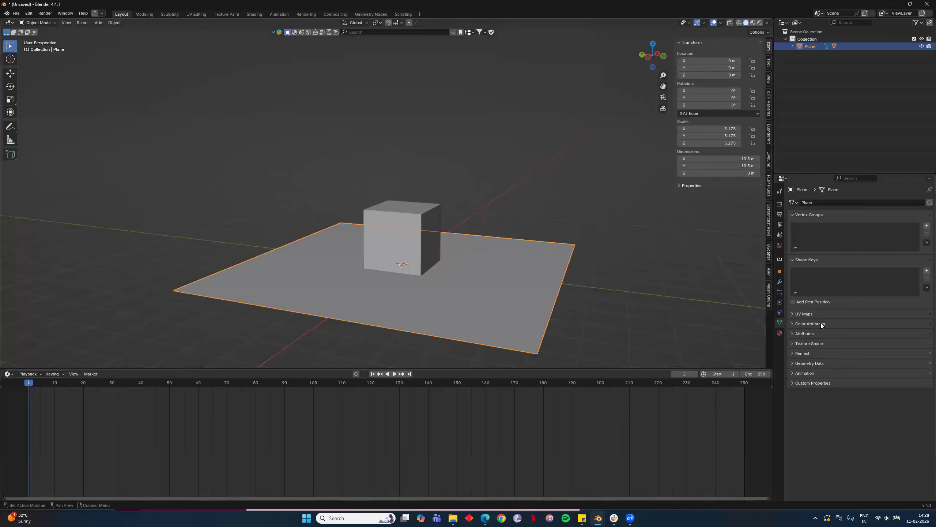
{"action": "left_click", "coordinate": [927, 270]}
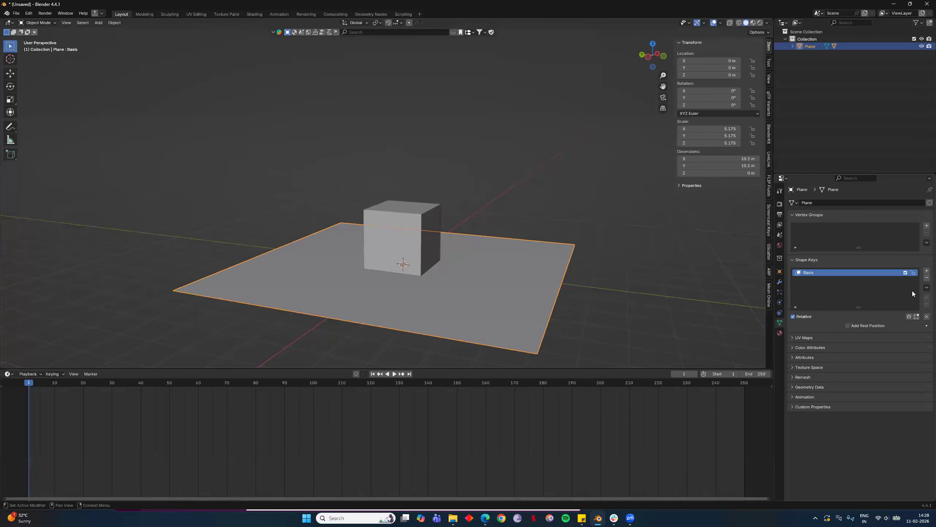
{"action": "left_click", "coordinate": [926, 270]}
Step: In the second shape key, raise a vertex near the plane's center along Z with proportional editing to about 0.19 m local height
{"action": "middle_click_drag", "start_coordinate": [472, 325], "coordinate": [429, 217]}
{"action": "key", "text": "Tab"}
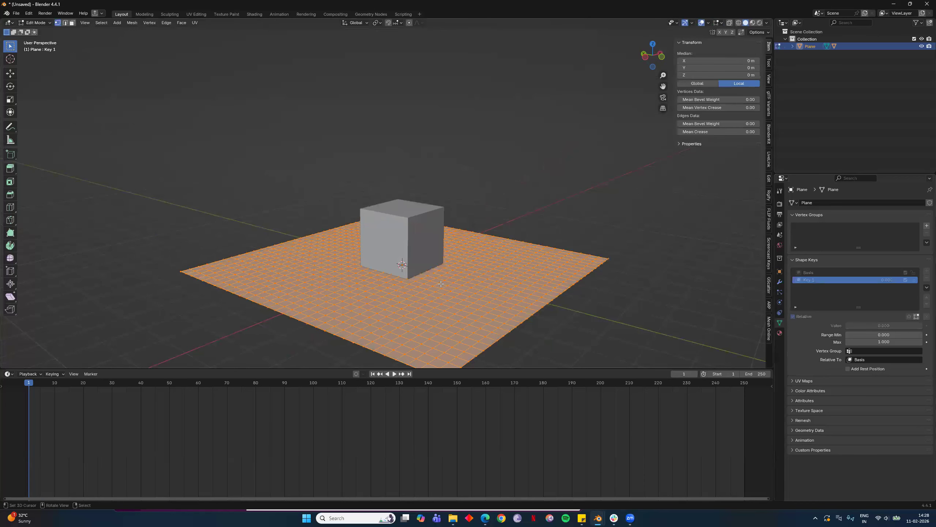
{"action": "middle_click_drag", "start_coordinate": [484, 293], "coordinate": [420, 261]}
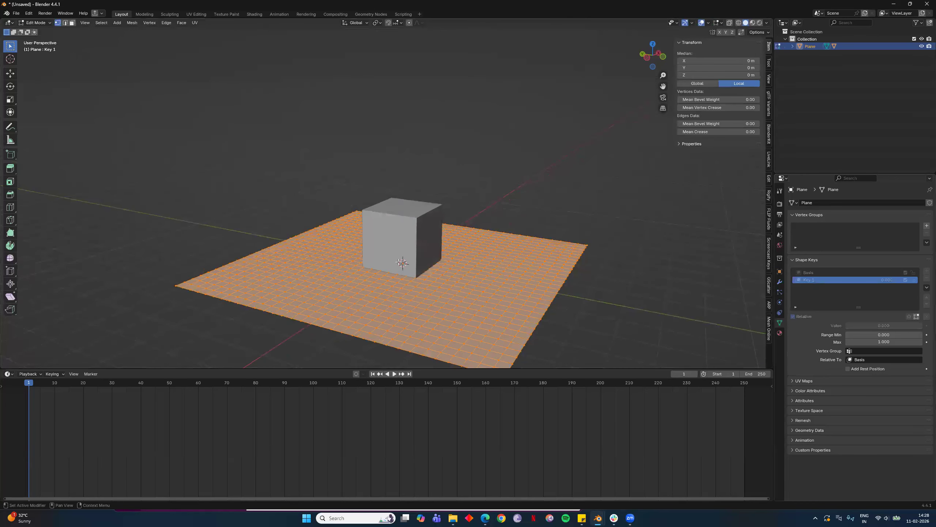
{"action": "left_click", "coordinate": [403, 264]}
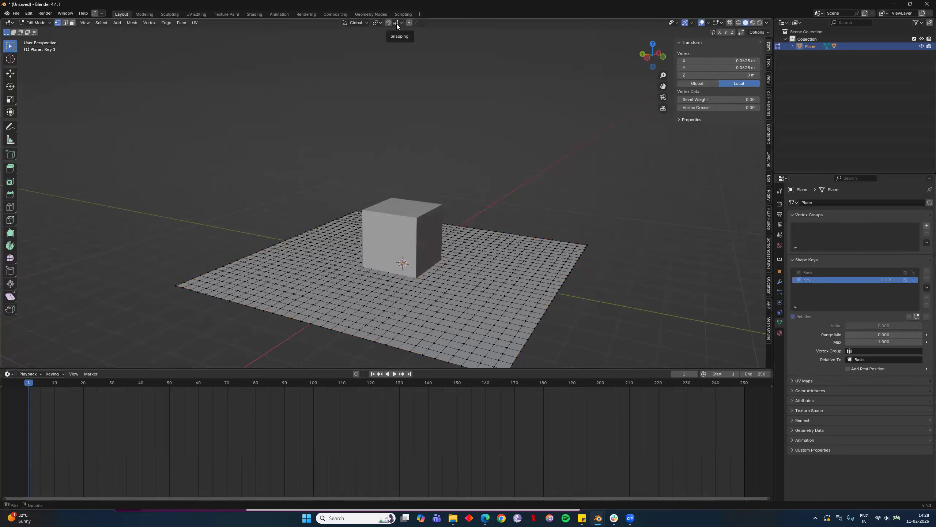
{"action": "left_click", "coordinate": [409, 23]}
{"action": "key", "text": "g"}
{"action": "key", "text": "z"}
{"action": "scroll", "coordinate": [519, 243], "scroll_direction": "up", "scroll_amount": 5}
{"action": "scroll", "coordinate": [518, 243], "scroll_direction": "down", "scroll_amount": 14}
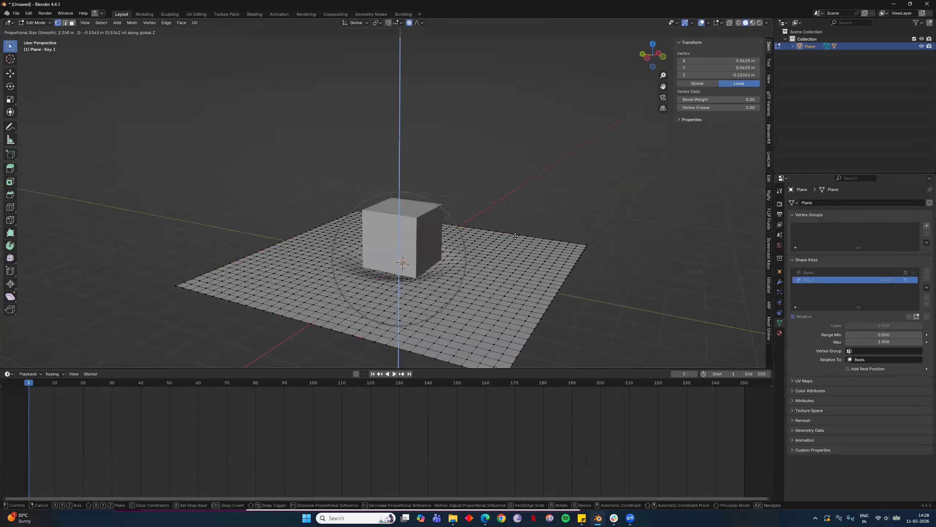
{"action": "left_click", "coordinate": [536, 272]}
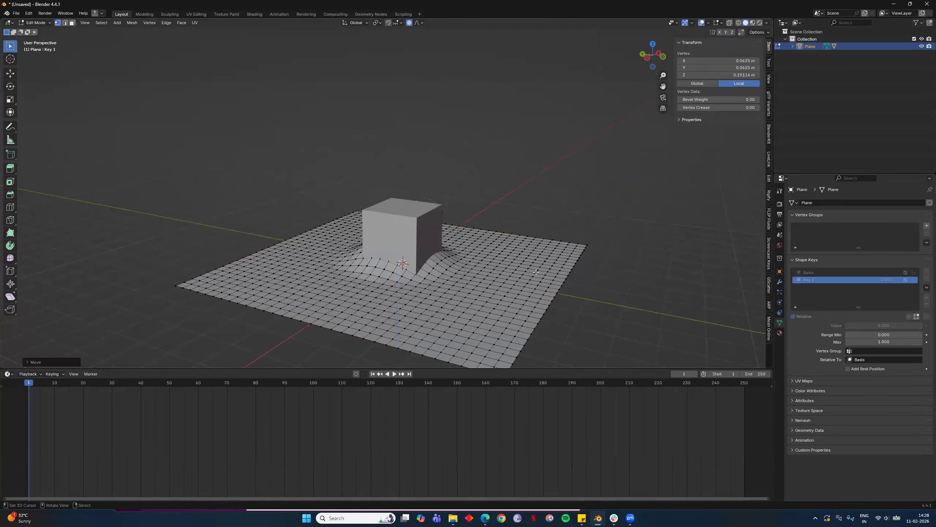
{"action": "key", "text": "Tab"}
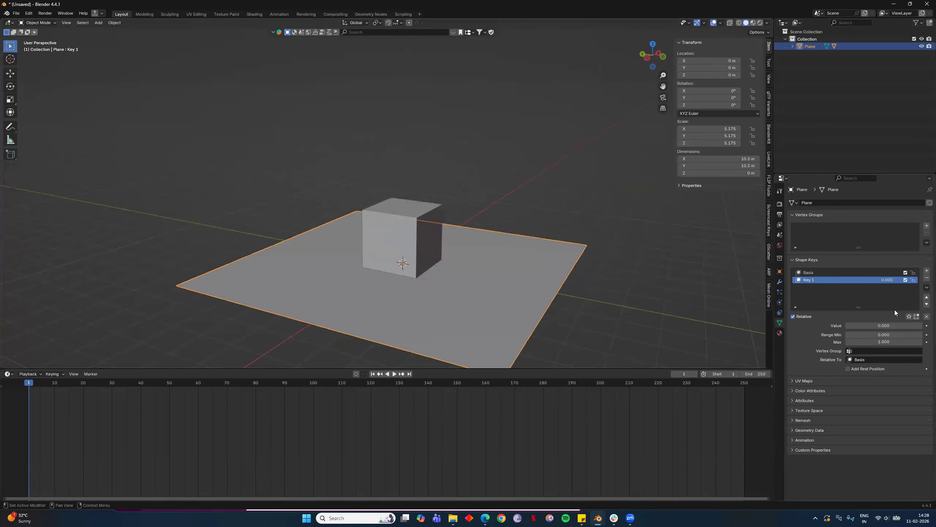
Step: Test the second shape key's value and view the plane around the cube's base
{"action": "mouse_move", "coordinate": [850, 326]}
{"action": "left_mouse_down"}
{"action": "mouse_move", "coordinate": [923, 325]}
{"action": "mouse_move", "coordinate": [846, 326]}
{"action": "left_mouse_up"}
{"action": "left_click", "coordinate": [427, 268]}
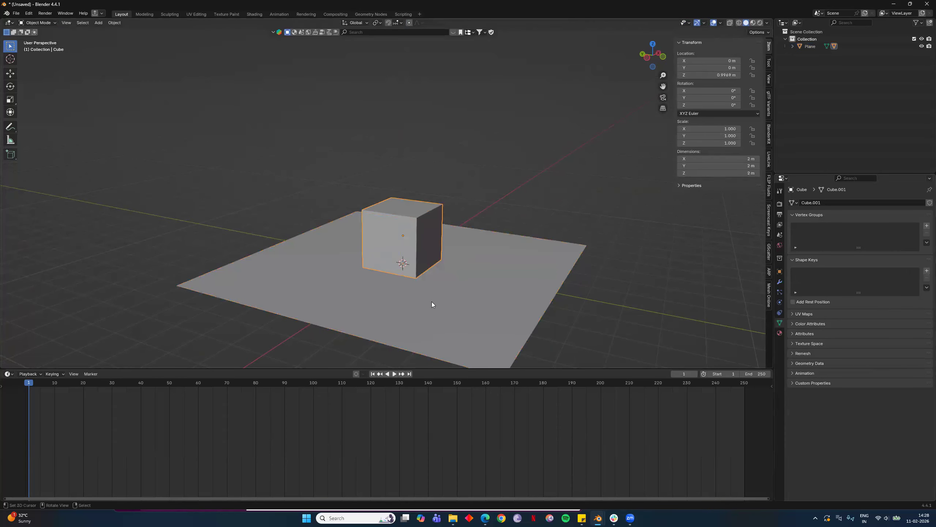
{"action": "middle_click_drag", "start_coordinate": [502, 272], "coordinate": [480, 244]}
{"action": "scroll", "coordinate": [481, 244], "scroll_direction": "up", "scroll_amount": 3}
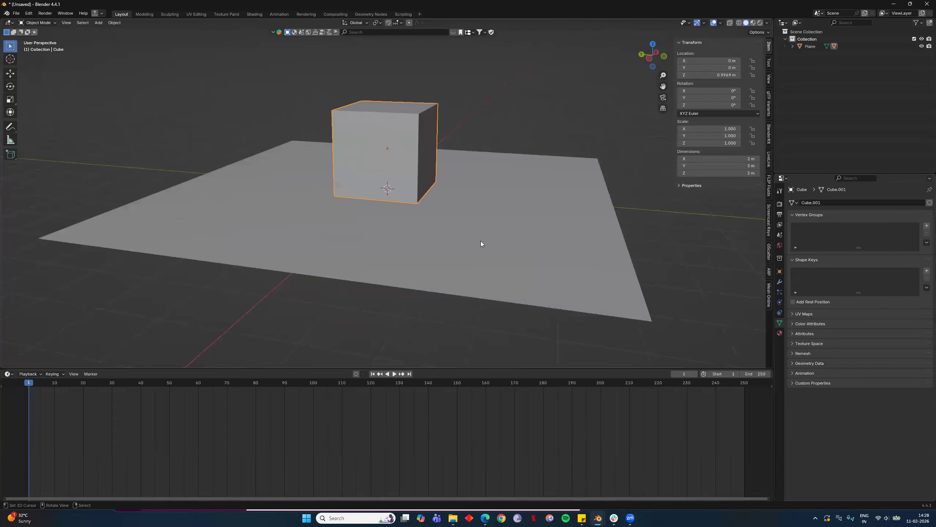
{"action": "left_click", "coordinate": [447, 212]}
{"action": "middle_click_drag", "start_coordinate": [455, 226], "coordinate": [450, 263]}
{"action": "scroll", "coordinate": [435, 213], "scroll_direction": "up", "scroll_amount": 3}
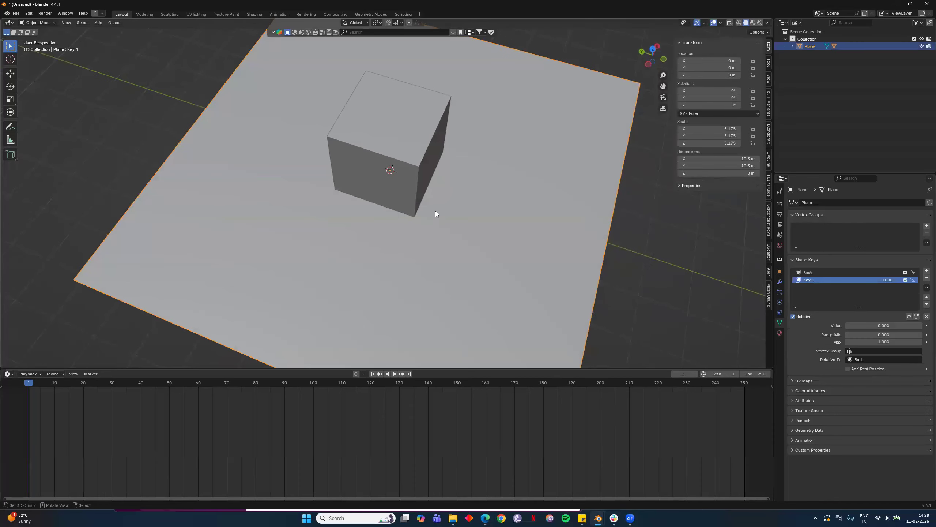
Step: Turn on X-Ray display and view the plane through the cube from several angles
{"action": "key", "text": "alt+z"}
{"action": "middle_click_drag", "start_coordinate": [510, 228], "coordinate": [565, 161]}
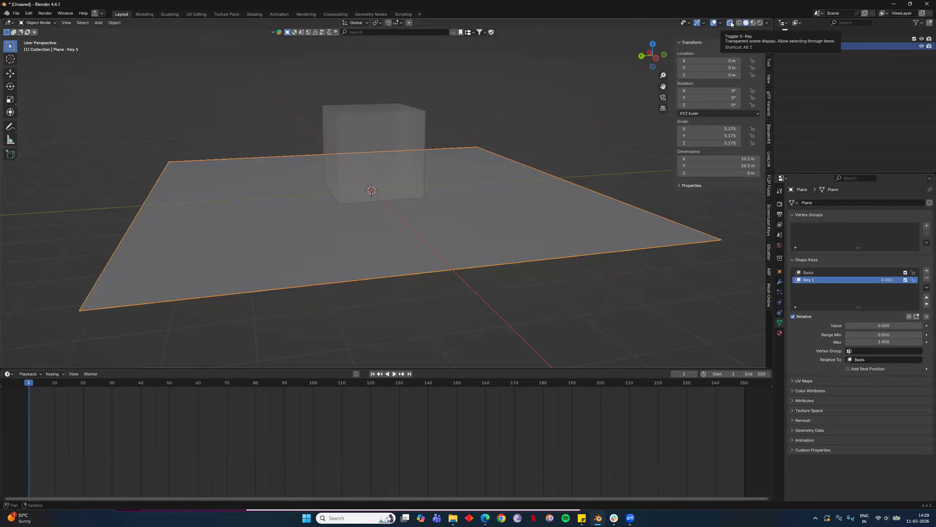
{"action": "middle_click_drag", "start_coordinate": [383, 221], "coordinate": [403, 210]}
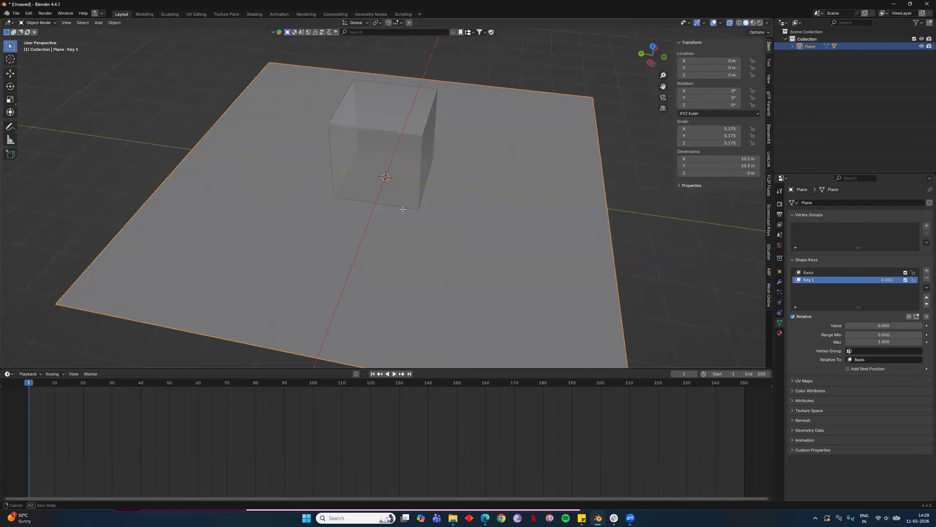
{"action": "key", "text": "Tab"}
{"action": "middle_click_drag", "start_coordinate": [371, 142], "coordinate": [428, 211]}
{"action": "key", "text": "Tab"}
{"action": "scroll", "coordinate": [414, 232], "scroll_direction": "up", "scroll_amount": 5}
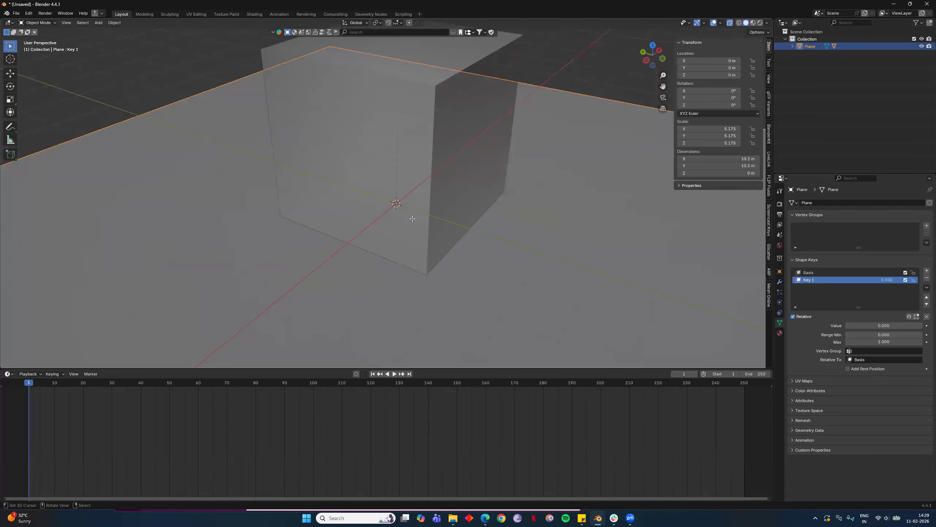
Step: With the Basis shape key active, select three adjacent corner vertices of one face near the plane's center in Edit Mode, and return to Object Mode
{"action": "left_click", "coordinate": [846, 273]}
{"action": "key", "text": "Tab"}
{"action": "middle_click_drag", "start_coordinate": [461, 200], "coordinate": [487, 259]}
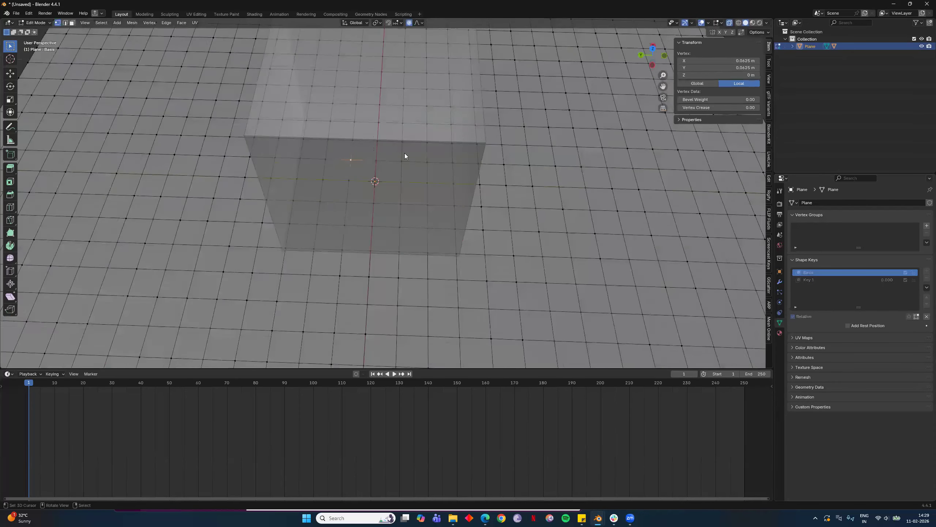
{"action": "key", "text": "Tab"}
{"action": "right_click", "coordinate": [405, 122]}
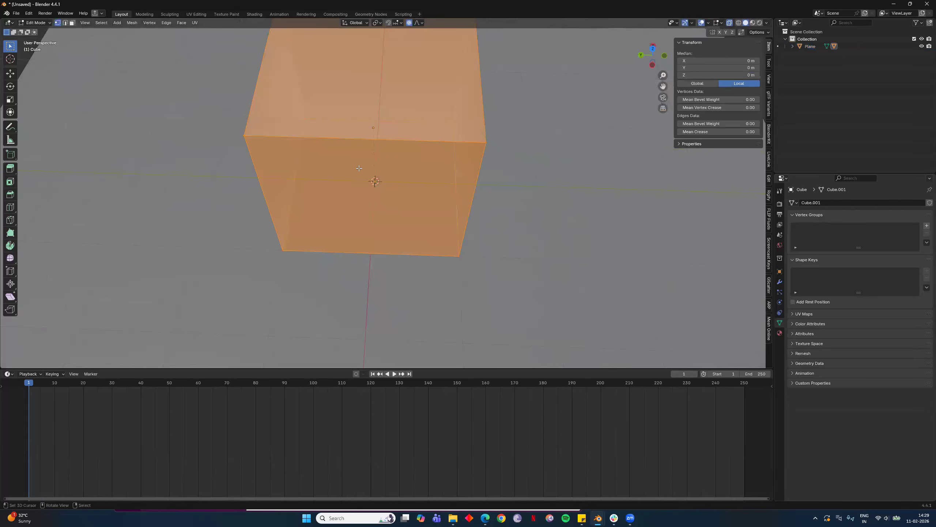
{"action": "right_click", "coordinate": [523, 268]}
{"action": "key", "text": "Tab"}
{"action": "left_click", "coordinate": [376, 161], "text": "shift"}
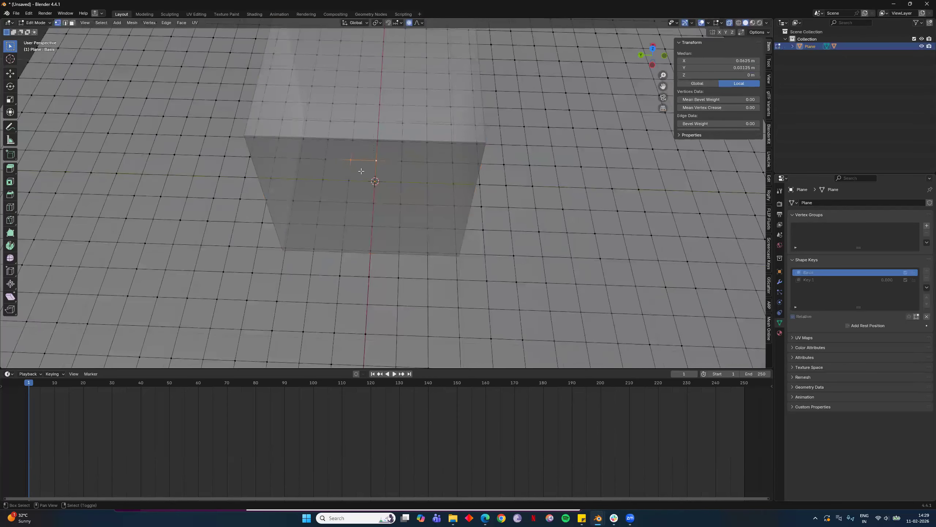
{"action": "left_click", "coordinate": [348, 180], "text": "shift"}
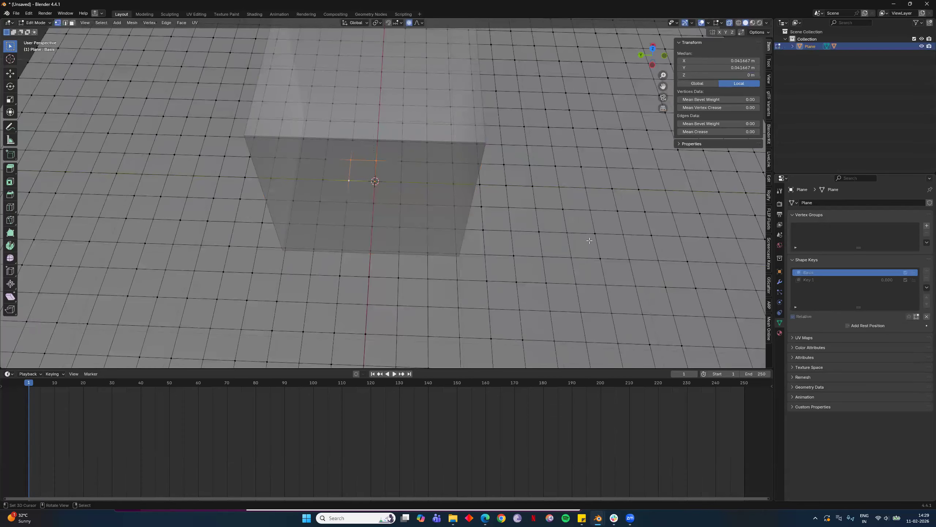
{"action": "key", "text": "Tab"}
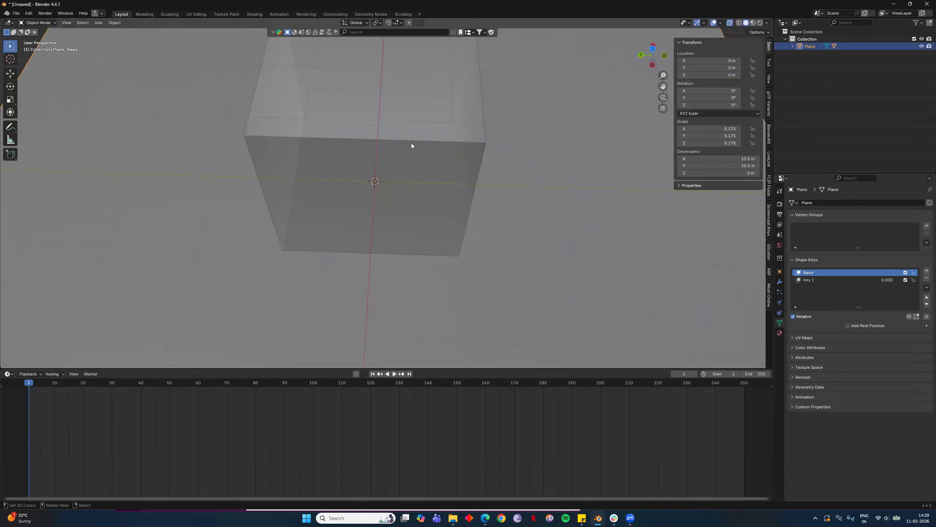
Step: Parent the cube to the plane using Vertex (Triangle) parenting
{"action": "middle_click_drag", "start_coordinate": [462, 167], "coordinate": [458, 63]}
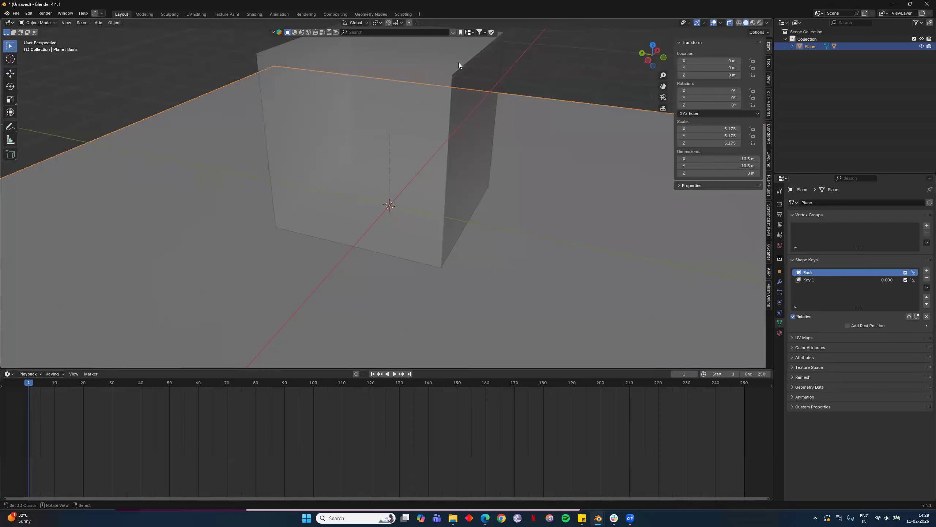
{"action": "right_click", "coordinate": [459, 62]}
{"action": "right_click", "coordinate": [556, 184], "text": "shift"}
{"action": "key", "text": "ctrl+p"}
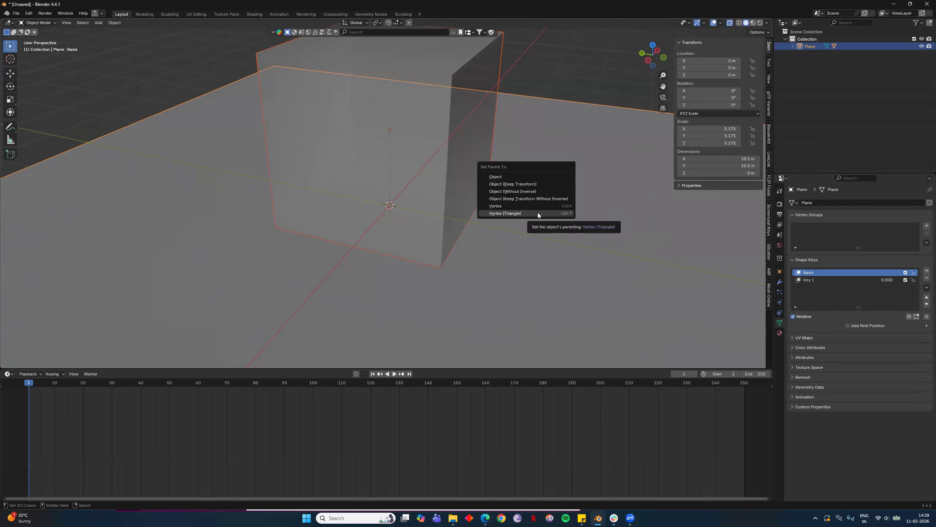
{"action": "left_click", "coordinate": [511, 214]}
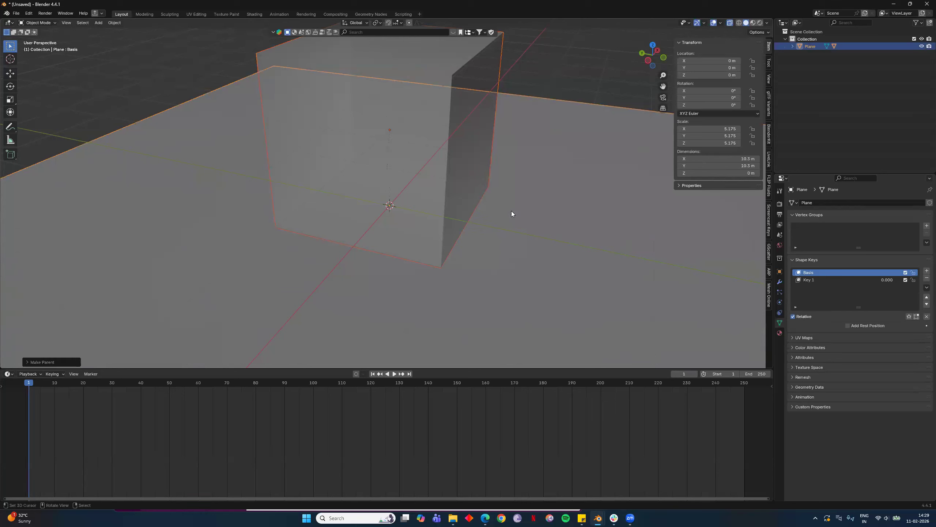
Step: Select the cube and examine its parent and parent type under the object's Relations settings
{"action": "left_click", "coordinate": [419, 61]}
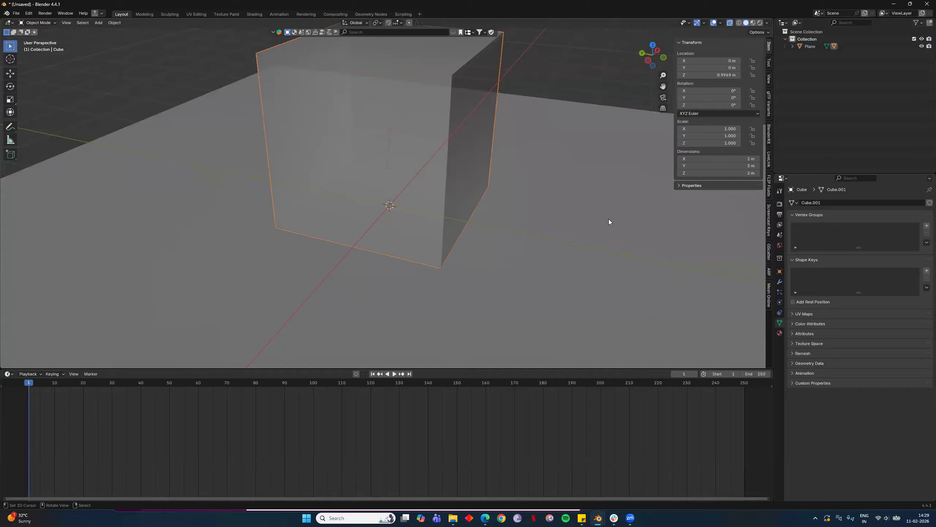
{"action": "left_click", "coordinate": [779, 292]}
{"action": "left_click", "coordinate": [779, 272]}
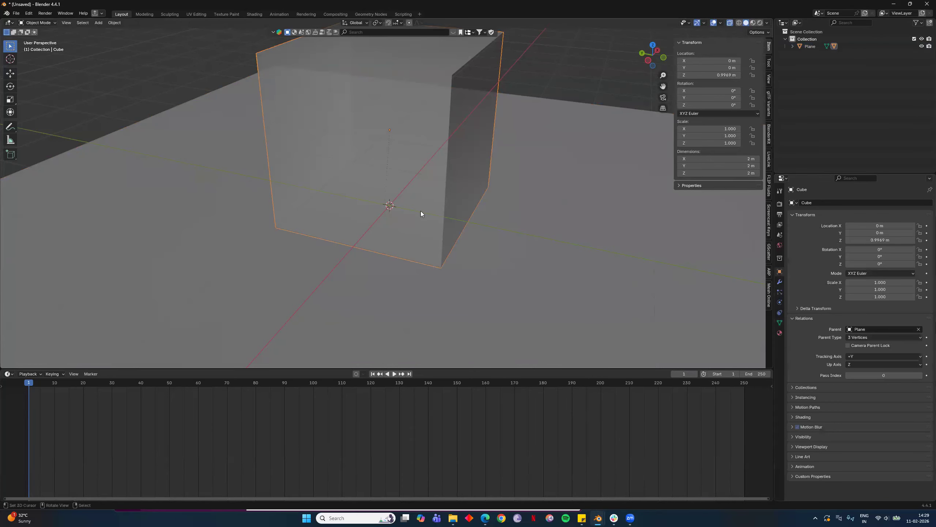
Step: Try rotating the plane to test how the parented cube follows, and cancel the rotation
{"action": "scroll", "coordinate": [421, 211], "scroll_direction": "down", "scroll_amount": 6}
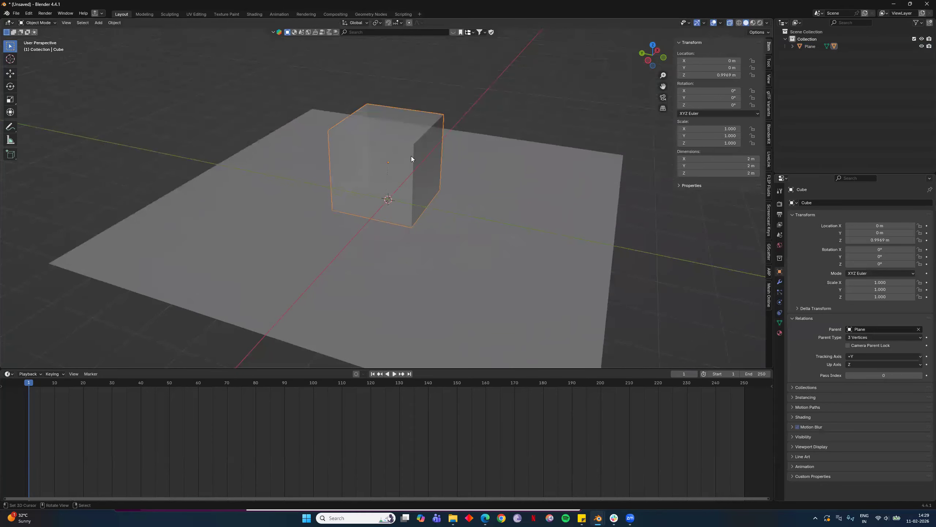
{"action": "left_click", "coordinate": [492, 209]}
{"action": "middle_click_drag", "start_coordinate": [478, 236], "coordinate": [373, 236]}
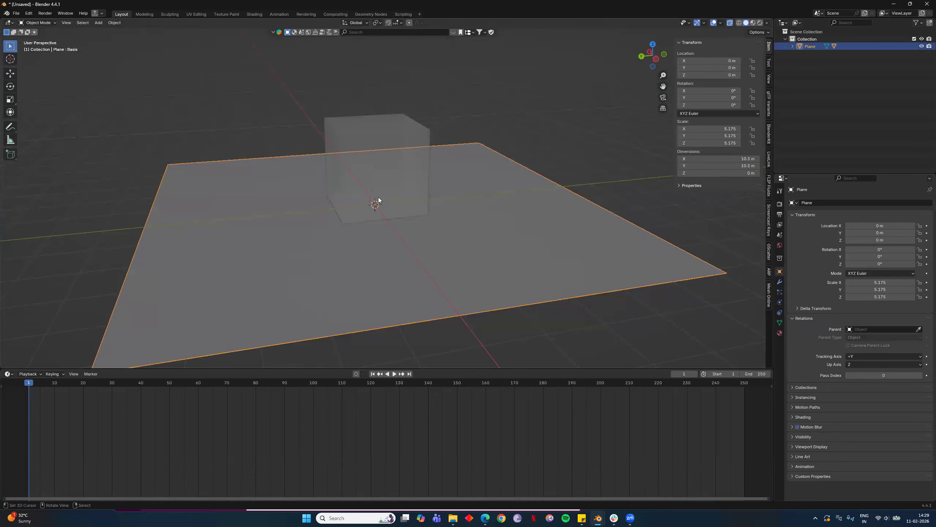
{"action": "key", "text": "r"}
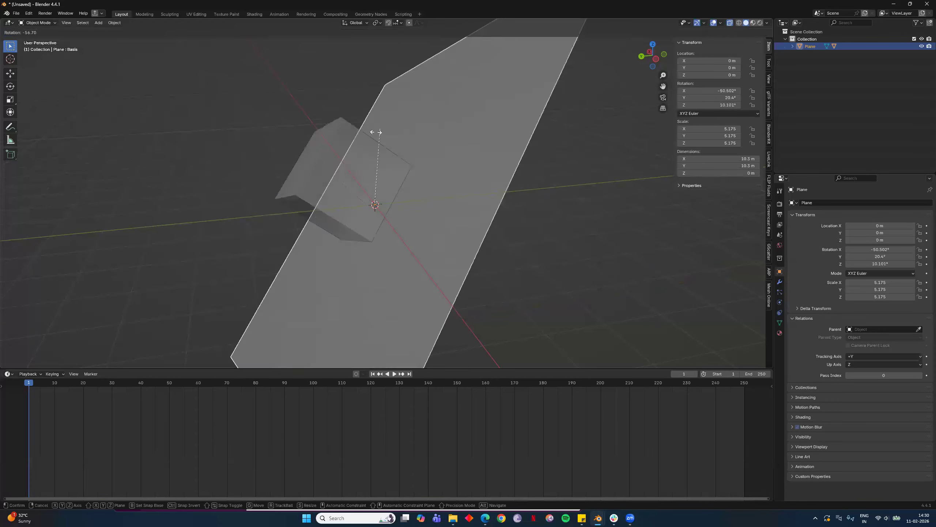
{"action": "key", "text": "Escape"}
{"action": "middle_click_drag", "start_coordinate": [439, 216], "coordinate": [462, 215]}
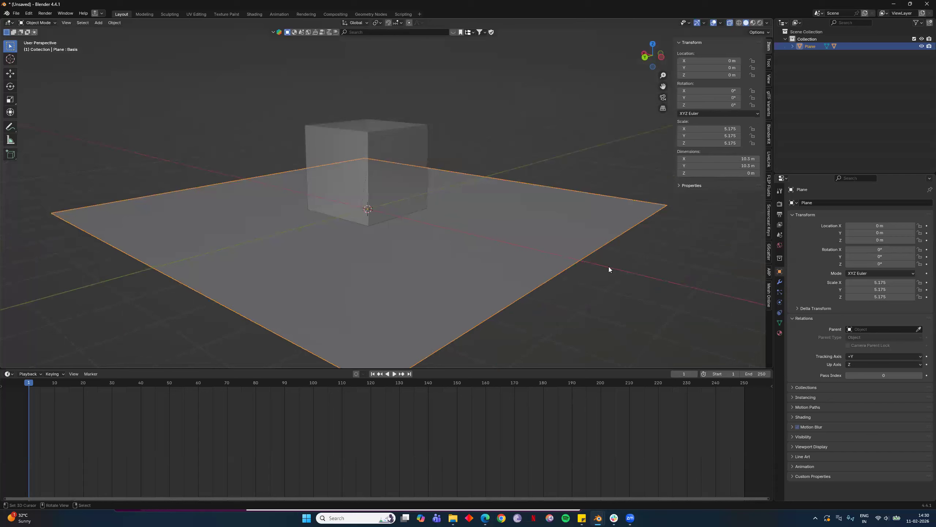
Step: Make the plane's second shape key active and test its value at the low end
{"action": "left_click", "coordinate": [780, 323]}
{"action": "left_click", "coordinate": [828, 280]}
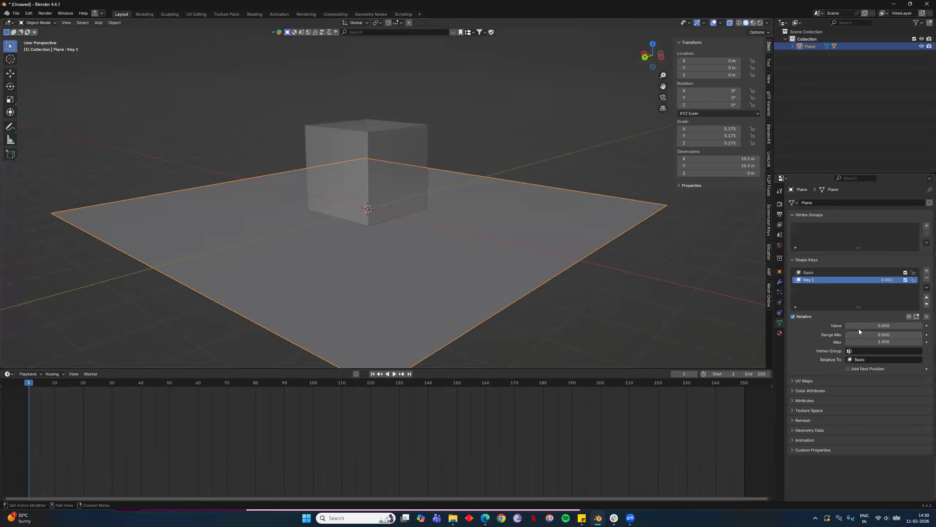
{"action": "left_click_drag", "start_coordinate": [867, 325], "coordinate": [846, 325]}
{"action": "middle_click_drag", "start_coordinate": [443, 206], "coordinate": [502, 192]}
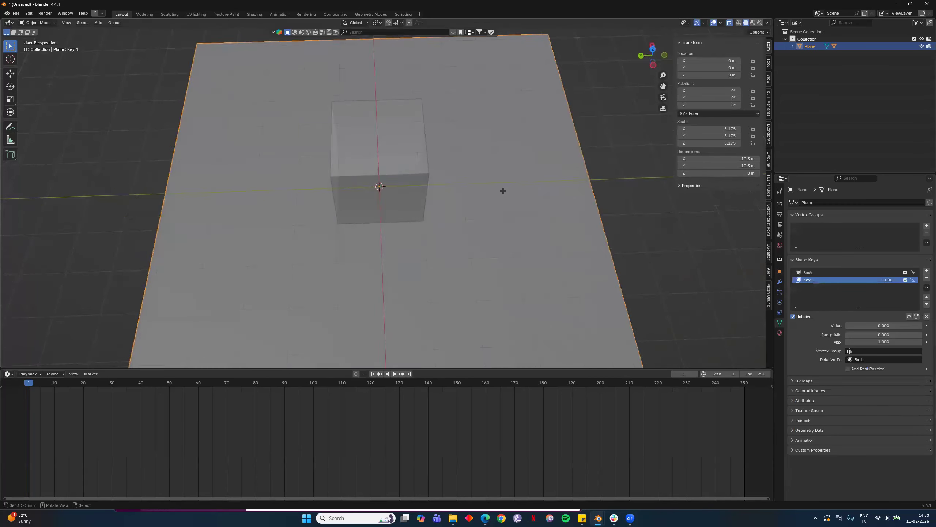
Step: Inspect the parent vertices of the second shape key in Edit Mode, and view the cube on the plane in Object Mode
{"action": "key", "text": "Tab"}
{"action": "left_click", "coordinate": [366, 143]}
{"action": "scroll", "coordinate": [334, 200], "scroll_direction": "up", "scroll_amount": 10}
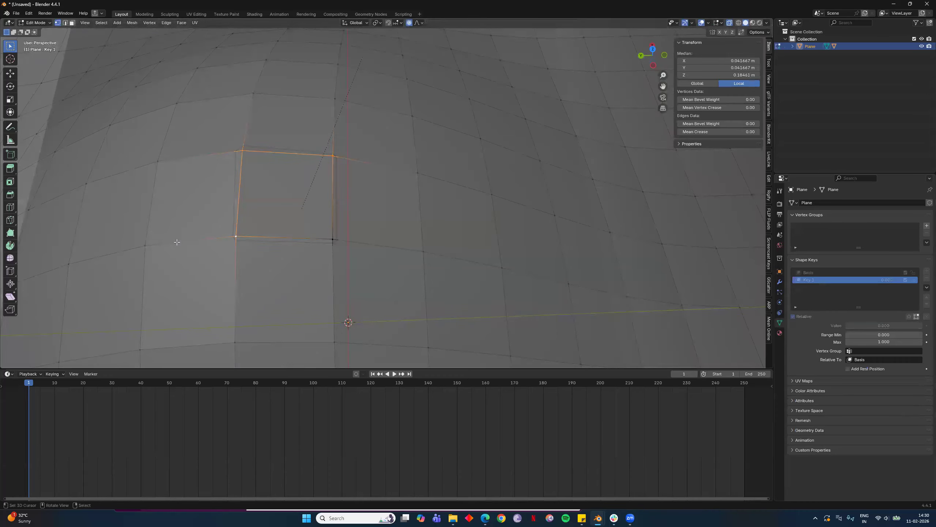
{"action": "key", "text": "Tab"}
{"action": "scroll", "coordinate": [292, 176], "scroll_direction": "down", "scroll_amount": 10}
{"action": "mouse_move", "coordinate": [439, 233]}
{"action": "middle_mouse_down"}
{"action": "mouse_move", "coordinate": [460, 219]}
{"action": "mouse_move", "coordinate": [441, 240]}
{"action": "middle_mouse_up"}
{"action": "scroll", "coordinate": [420, 209], "scroll_direction": "up", "scroll_amount": 6}
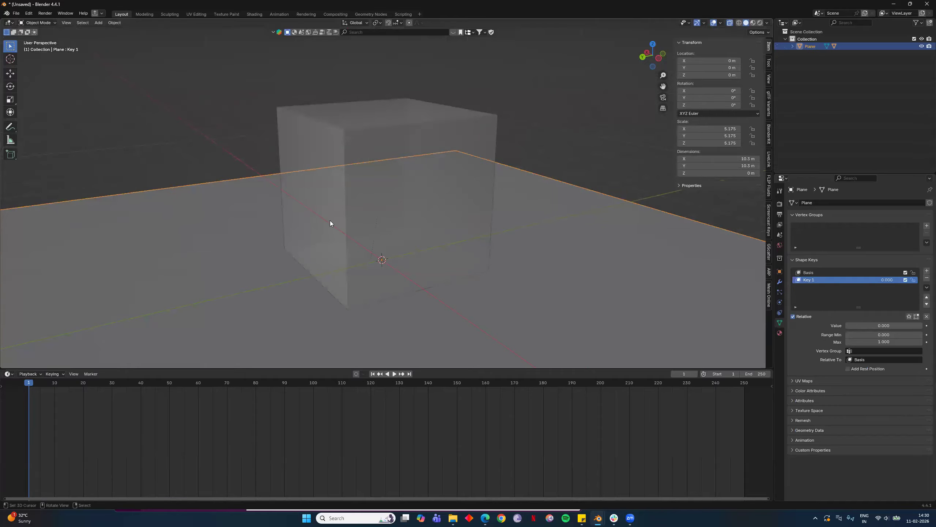
{"action": "scroll", "coordinate": [548, 248], "scroll_direction": "down", "scroll_amount": 6}
Step: View the cube on the deformed plane in Edit Mode, and test the shape key's value at 1.000 and back at 0.000 in Object Mode
{"action": "key", "text": "Tab"}
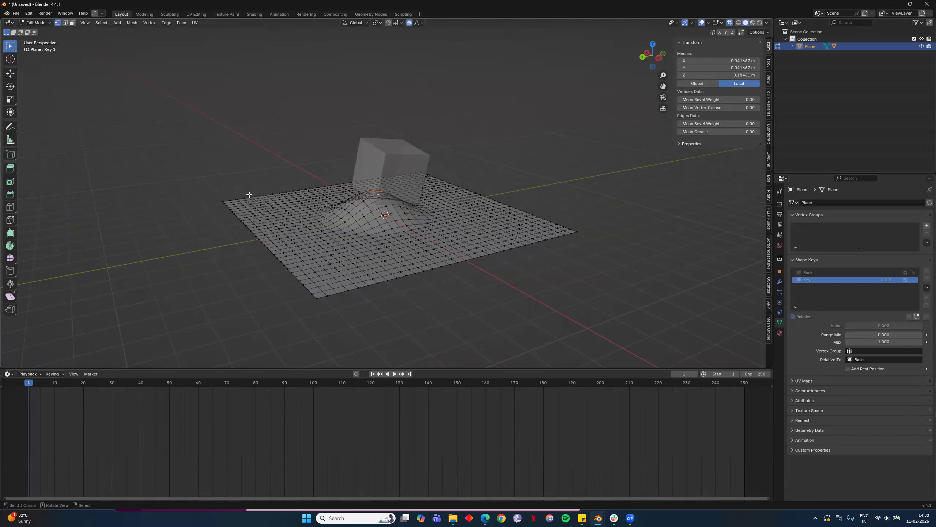
{"action": "key", "text": "Tab"}
{"action": "scroll", "coordinate": [443, 217], "scroll_direction": "up", "scroll_amount": 5}
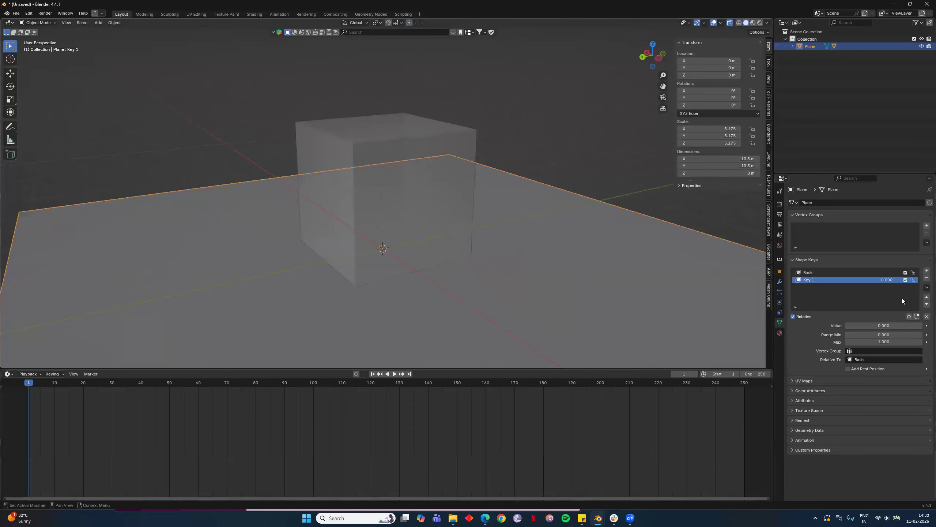
{"action": "left_click_drag", "start_coordinate": [888, 281], "coordinate": [925, 280]}
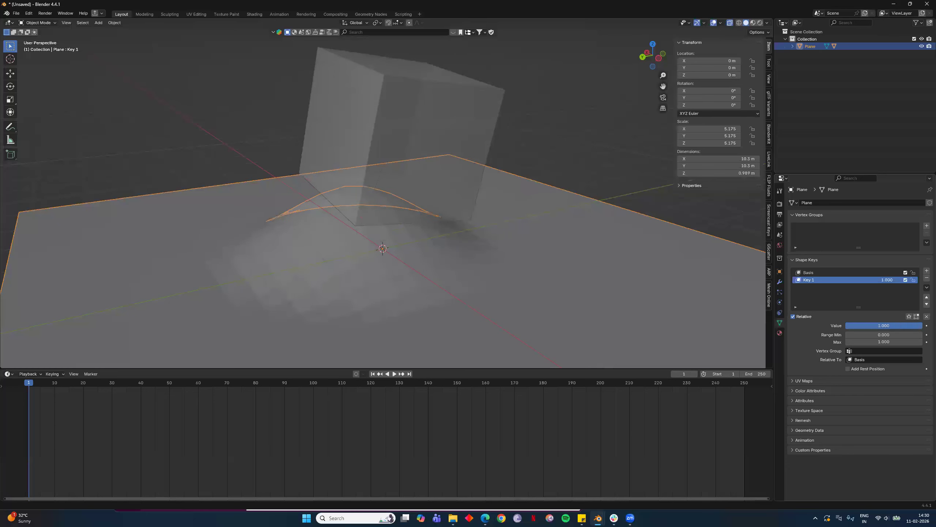
{"action": "left_click_drag", "start_coordinate": [903, 280], "coordinate": [848, 279]}
Step: Set the second shape key's Range Min to -1 and test its value up to 1.000, leaving the value at 0.000
{"action": "left_click", "coordinate": [884, 334]}
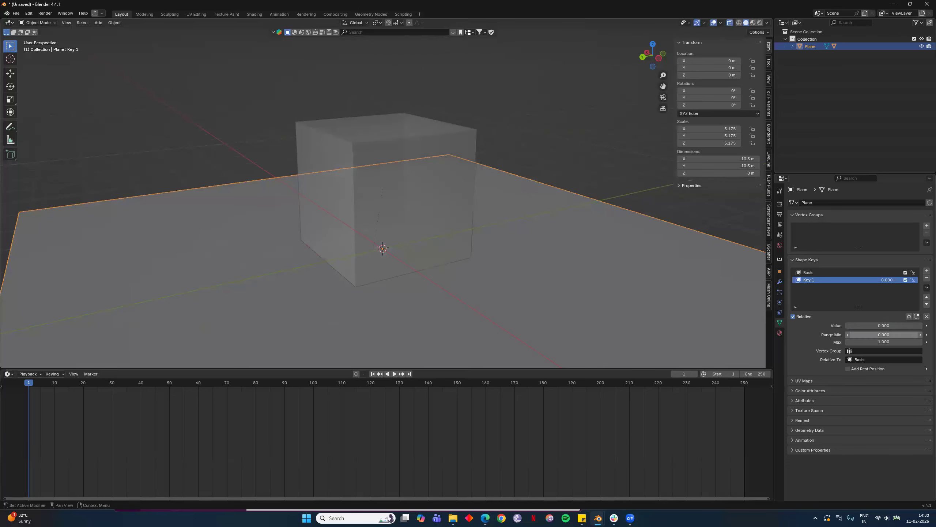
{"action": "type", "text": "-1"}
{"action": "key", "text": "Return"}
{"action": "left_click_drag", "start_coordinate": [896, 325], "coordinate": [922, 326]}
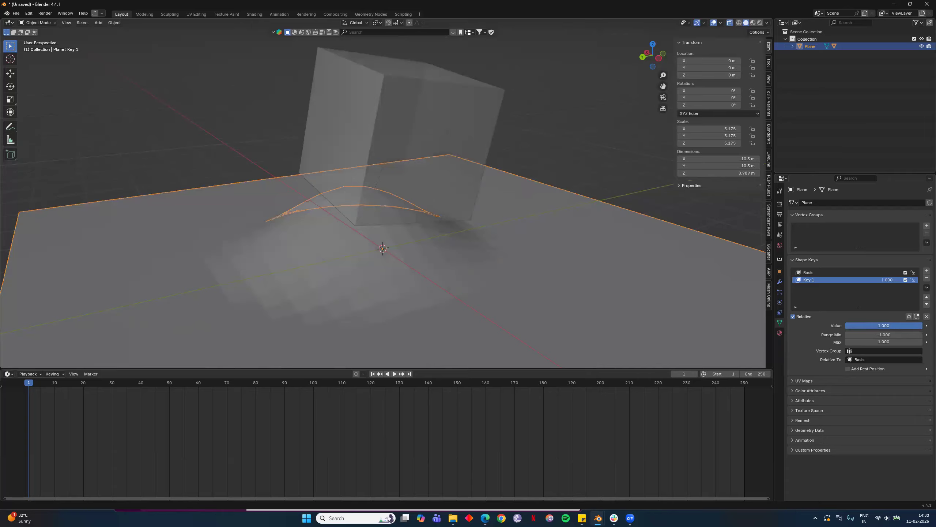
{"action": "right_click", "coordinate": [905, 326]}
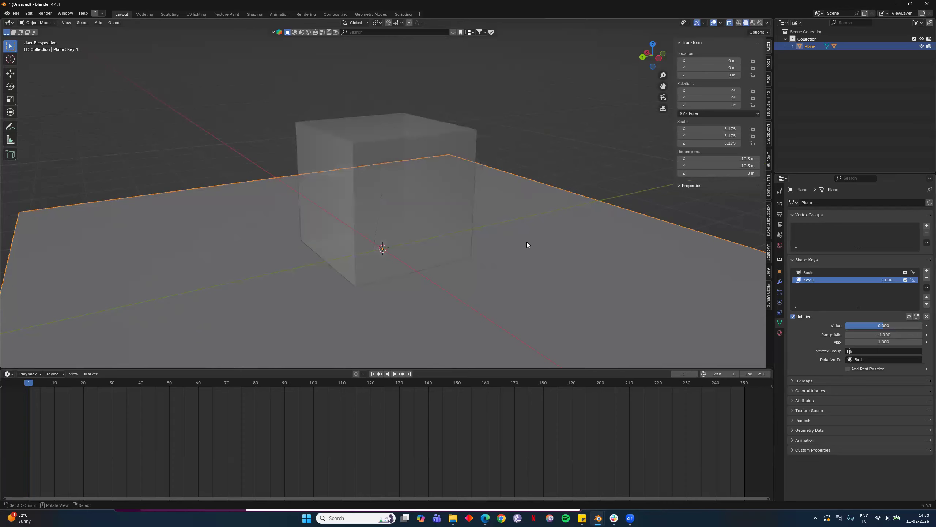
Step: Try changing the cube's parent type to Object, view the result from several angles, and restore 3 Vertices
{"action": "left_click", "coordinate": [780, 272]}
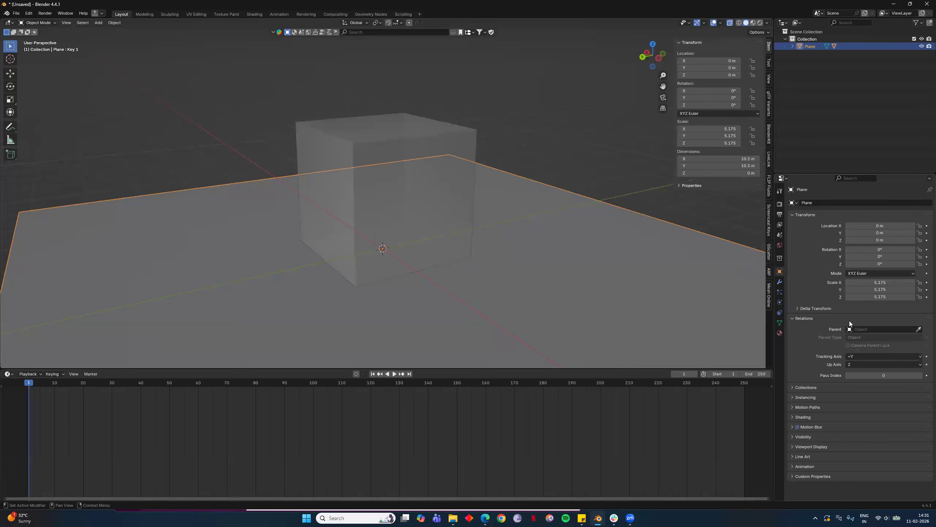
{"action": "left_click", "coordinate": [449, 190]}
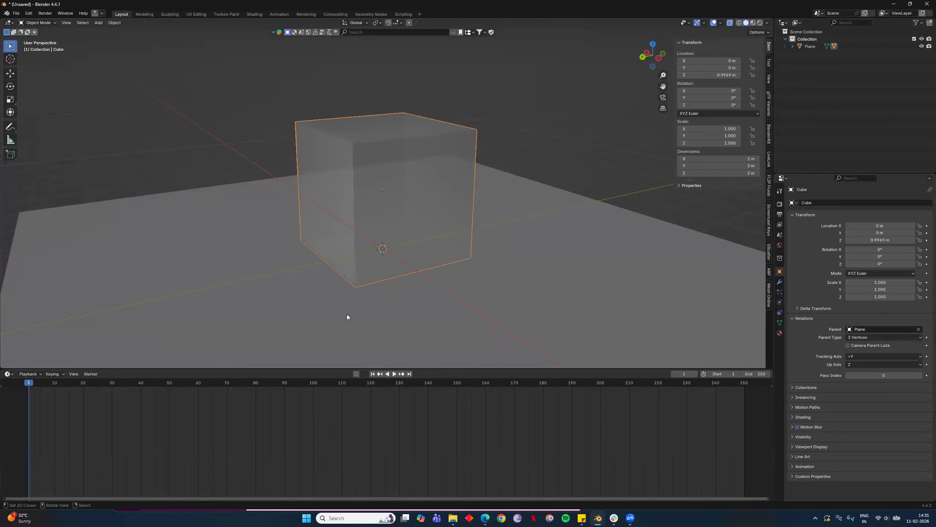
{"action": "left_click", "coordinate": [879, 337]}
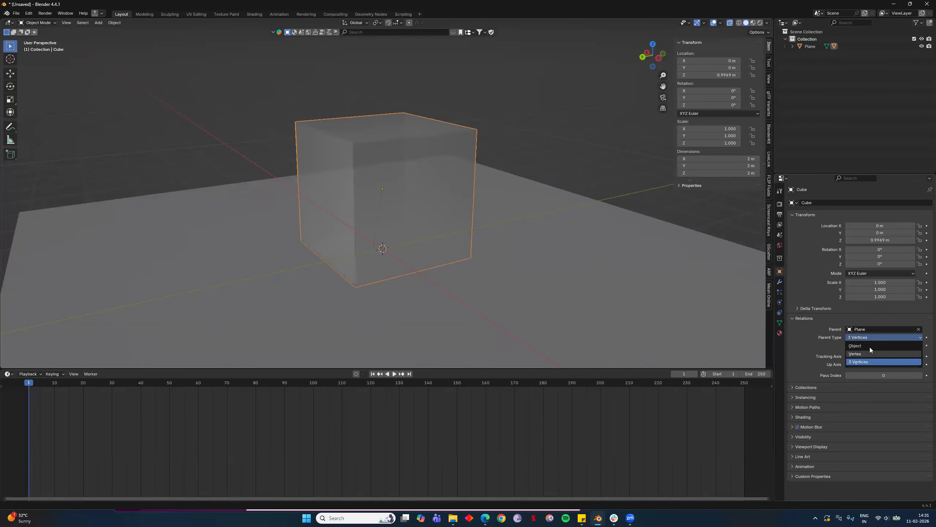
{"action": "left_click", "coordinate": [863, 346]}
{"action": "scroll", "coordinate": [359, 249], "scroll_direction": "down", "scroll_amount": 10}
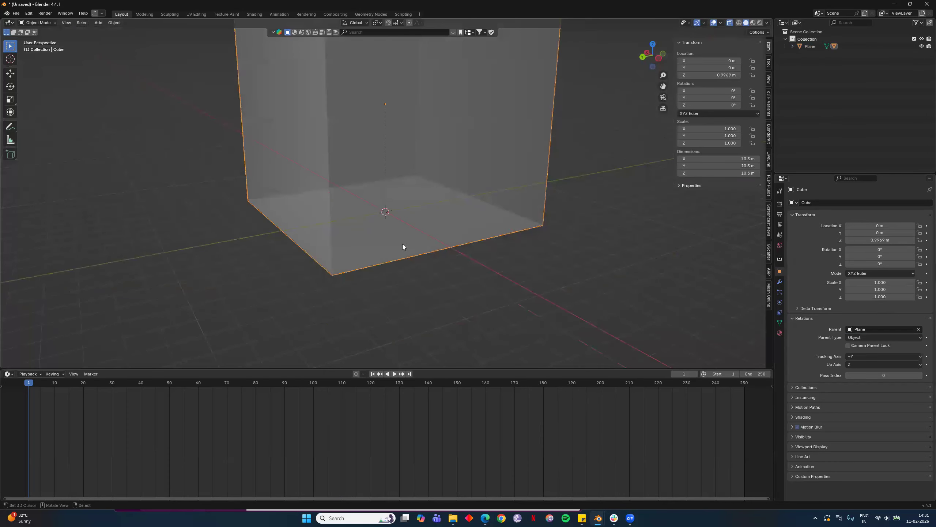
{"action": "scroll", "coordinate": [457, 164], "scroll_direction": "up", "scroll_amount": 5}
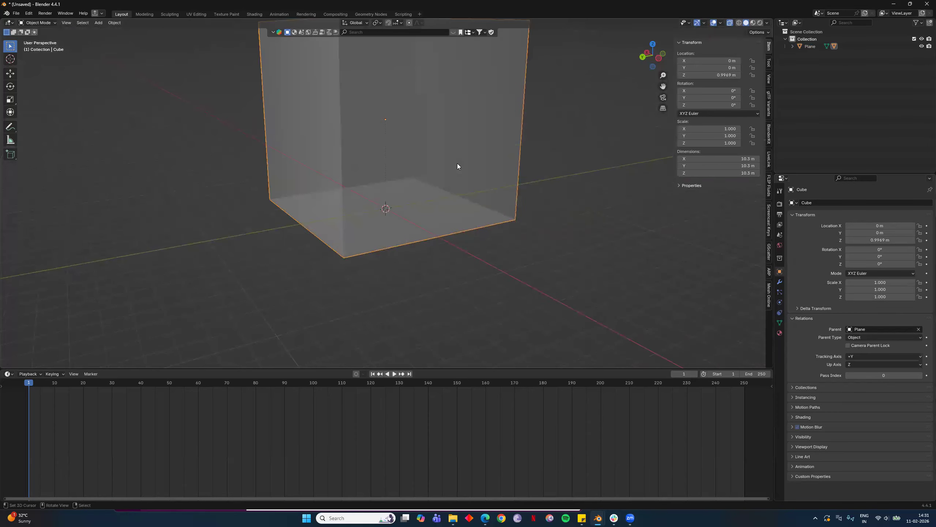
{"action": "middle_click_drag", "start_coordinate": [477, 249], "coordinate": [495, 192]}
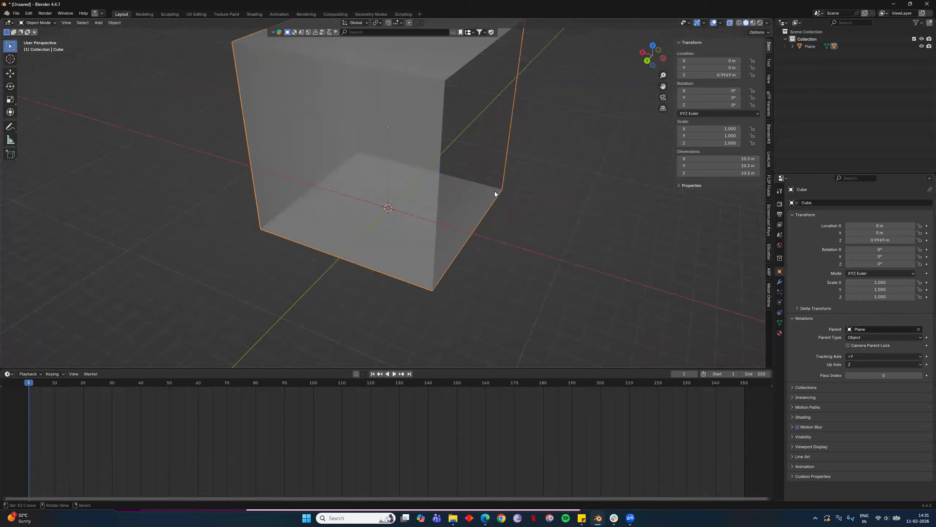
{"action": "middle_click_drag", "start_coordinate": [565, 322], "coordinate": [511, 236]}
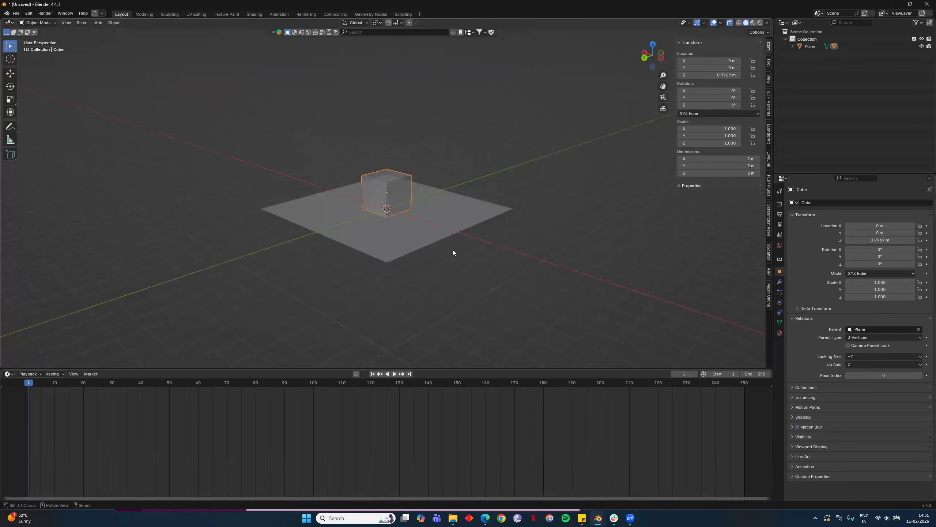
Step: Try resetting the plane's scale to its default, and undo the reset
{"action": "middle_click_drag", "start_coordinate": [453, 250], "coordinate": [472, 253]}
{"action": "scroll", "coordinate": [415, 240], "scroll_direction": "up", "scroll_amount": 3}
{"action": "middle_click_drag", "start_coordinate": [416, 240], "coordinate": [511, 236]}
{"action": "left_click", "coordinate": [511, 236]}
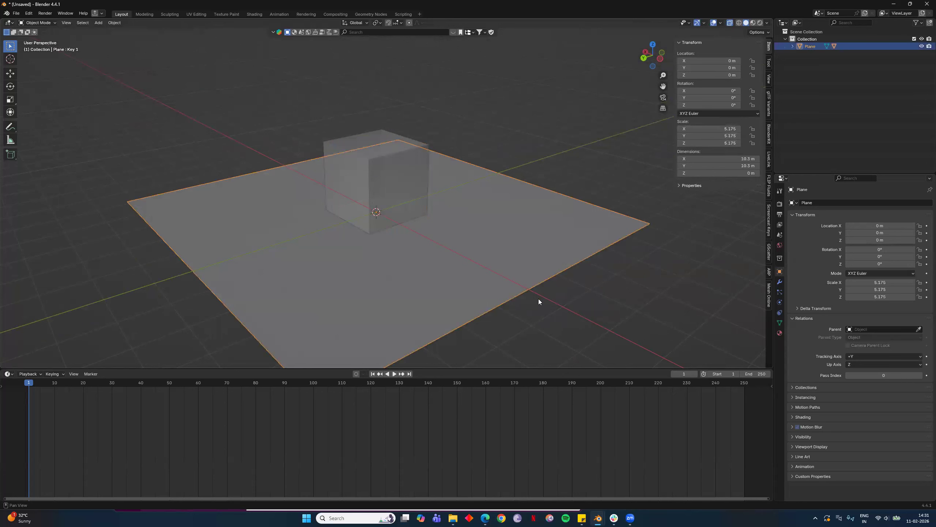
{"action": "middle_click_drag", "start_coordinate": [528, 274], "coordinate": [717, 128]}
{"action": "key", "text": "BackSpace"}
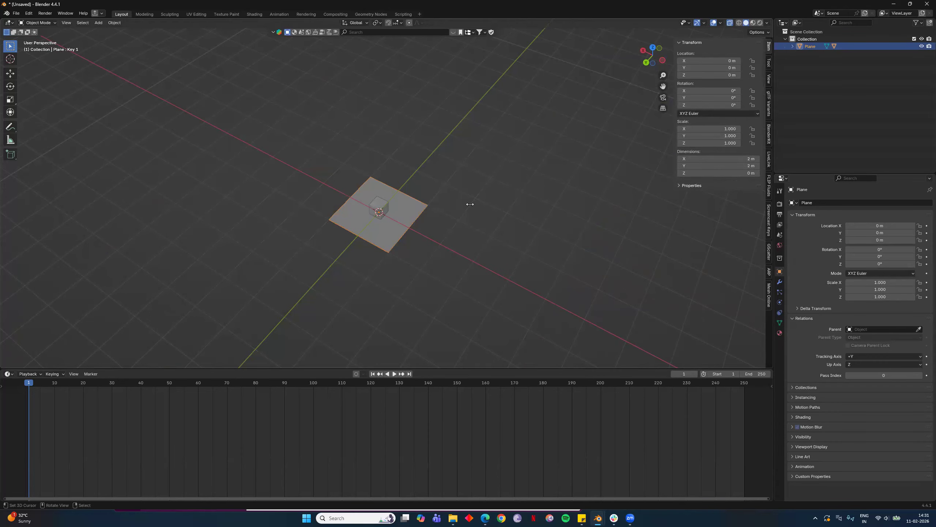
{"action": "key", "text": "ctrl+z"}
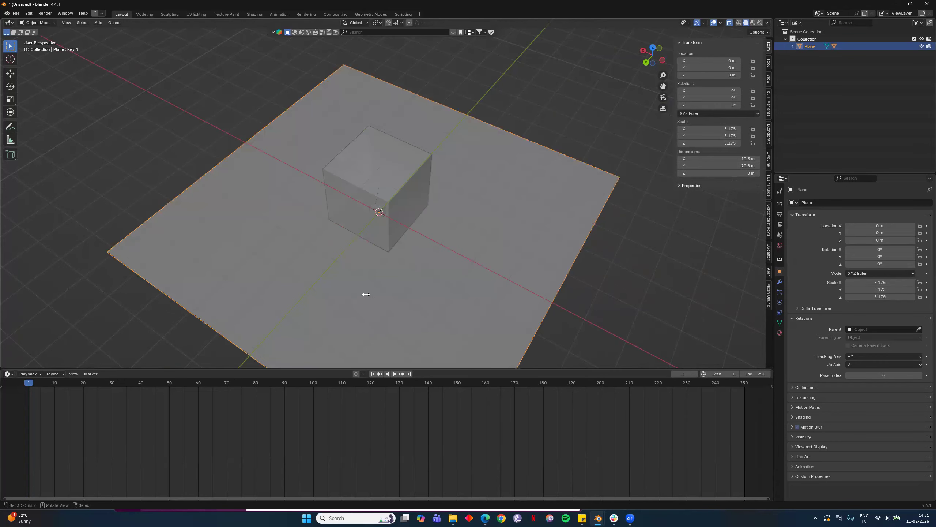
{"action": "middle_click_drag", "start_coordinate": [431, 260], "coordinate": [419, 250]}
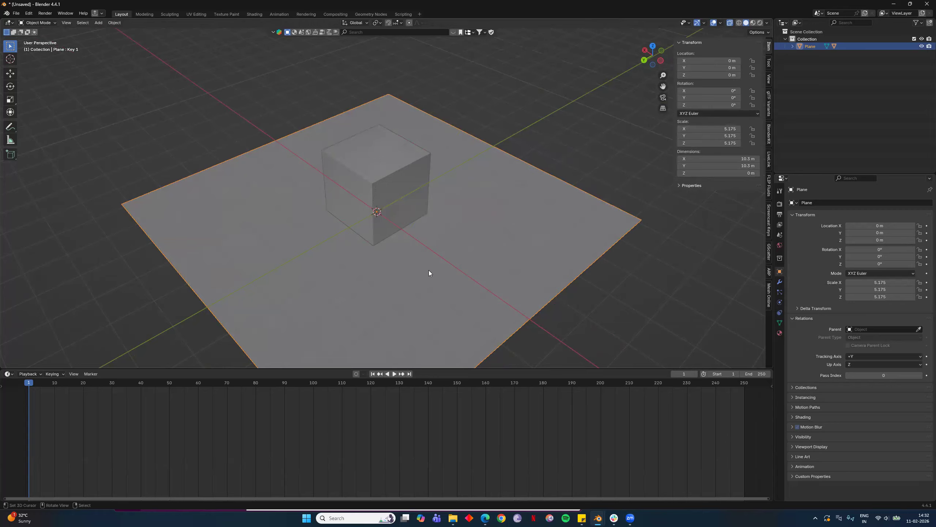
Step: Try applying the plane's scale and check the effect on the cube from another angle
{"action": "key", "text": "ctrl+a"}
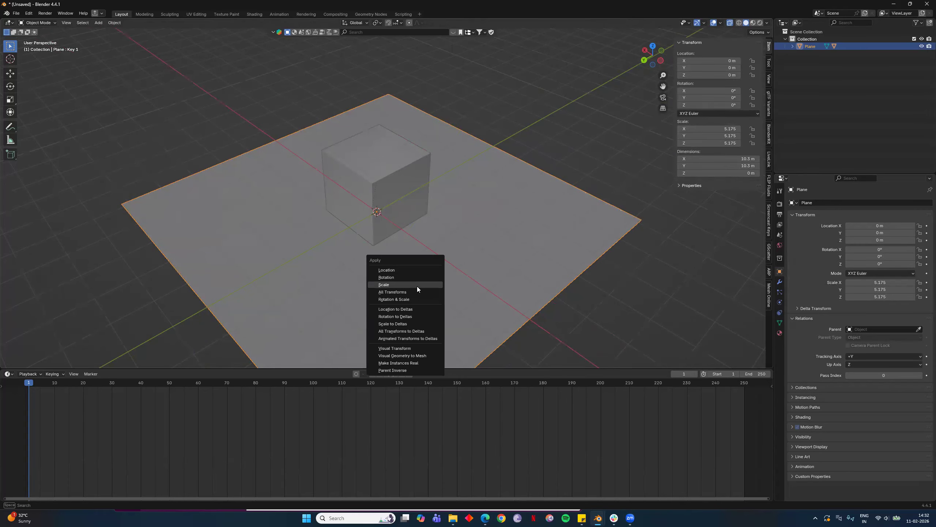
{"action": "left_click", "coordinate": [417, 287]}
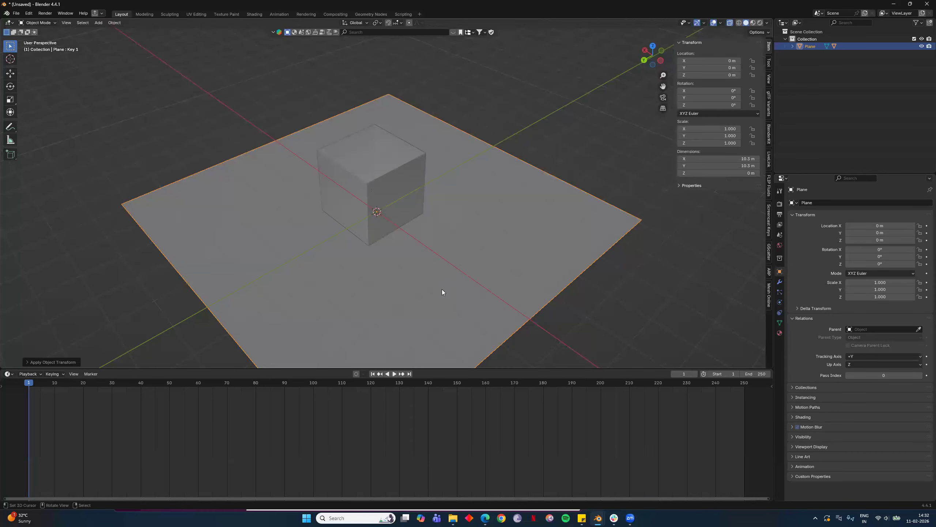
{"action": "middle_click_drag", "start_coordinate": [459, 289], "coordinate": [527, 263]}
{"action": "right_click", "coordinate": [390, 173]}
Step: Parent the cube to the plane with the Object option
{"action": "scroll", "coordinate": [516, 209], "scroll_direction": "up", "scroll_amount": 2}
{"action": "left_click", "coordinate": [505, 223], "text": "shift"}
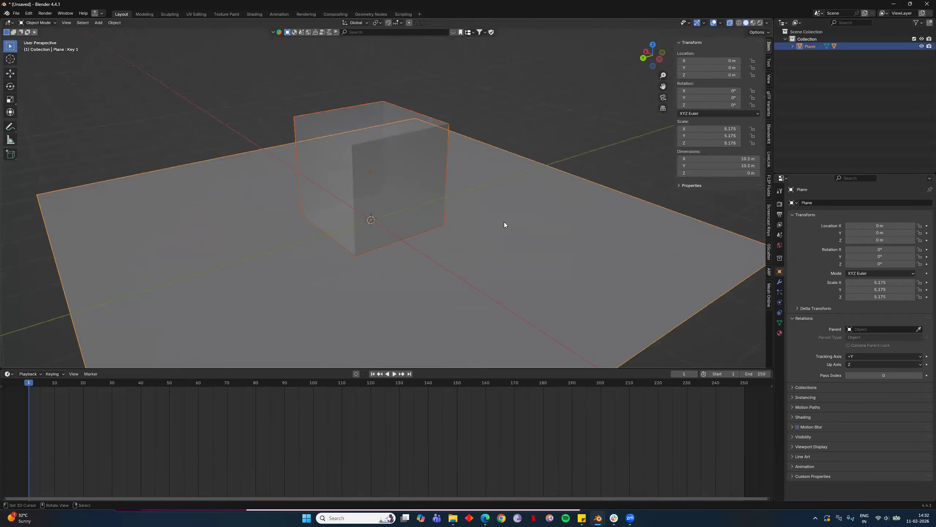
{"action": "key", "text": "ctrl+p"}
{"action": "left_click", "coordinate": [408, 128]}
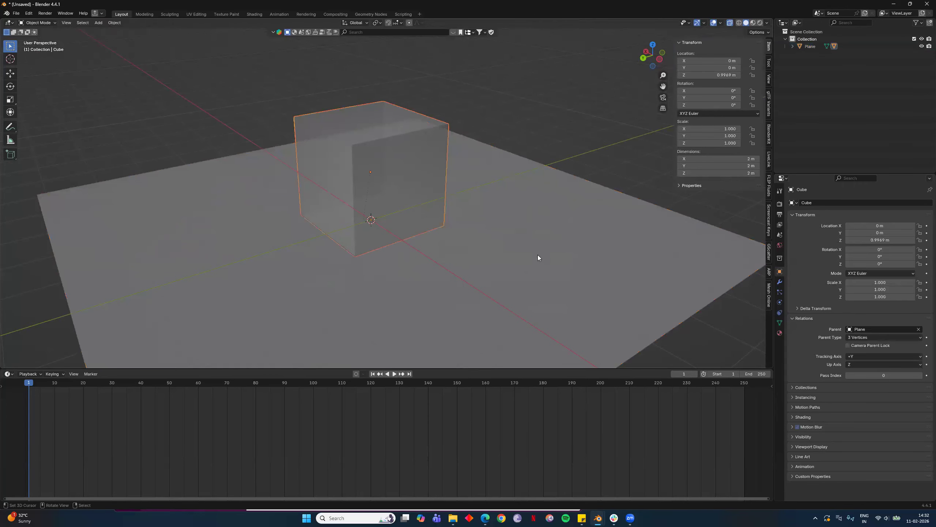
{"action": "left_click", "coordinate": [538, 256], "text": "shift"}
{"action": "key", "text": "ctrl+p"}
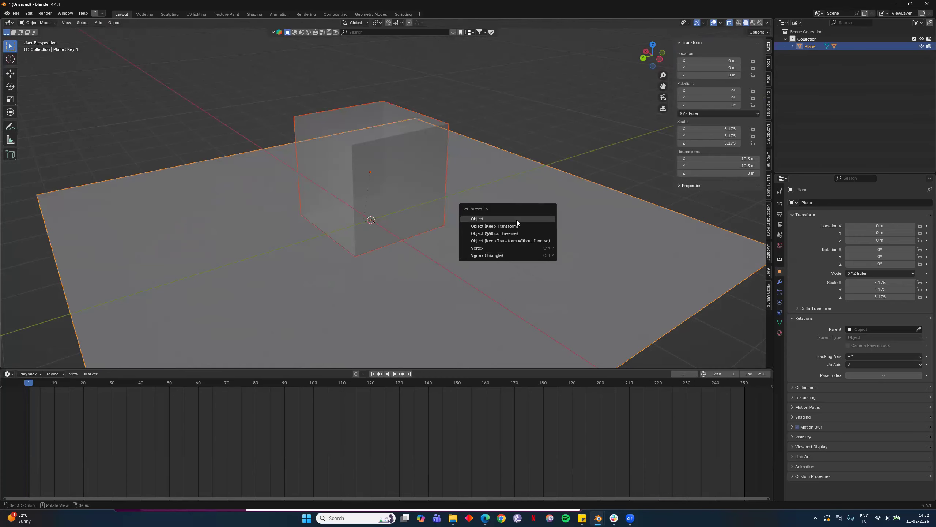
{"action": "left_click", "coordinate": [516, 220]}
Step: Examine the cube on the plane from several angles and check the cube's parent type
{"action": "mouse_move", "coordinate": [475, 294]}
{"action": "middle_mouse_down"}
{"action": "mouse_move", "coordinate": [507, 291]}
{"action": "mouse_move", "coordinate": [512, 311]}
{"action": "mouse_move", "coordinate": [491, 314]}
{"action": "mouse_move", "coordinate": [476, 295]}
{"action": "middle_mouse_up"}
{"action": "scroll", "coordinate": [418, 180], "scroll_direction": "down", "scroll_amount": 6}
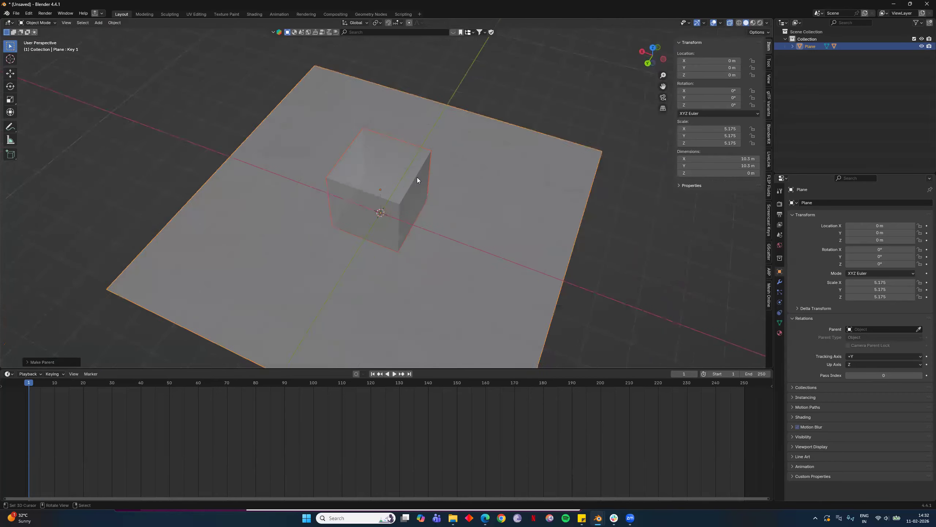
{"action": "scroll", "coordinate": [413, 173], "scroll_direction": "up", "scroll_amount": 5}
{"action": "middle_click_drag", "start_coordinate": [412, 173], "coordinate": [696, 151]}
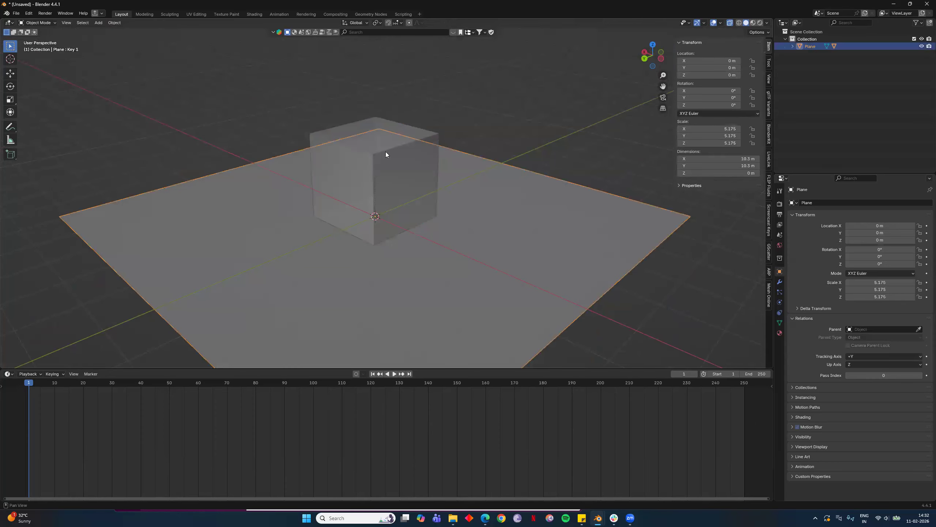
{"action": "left_click", "coordinate": [391, 129]}
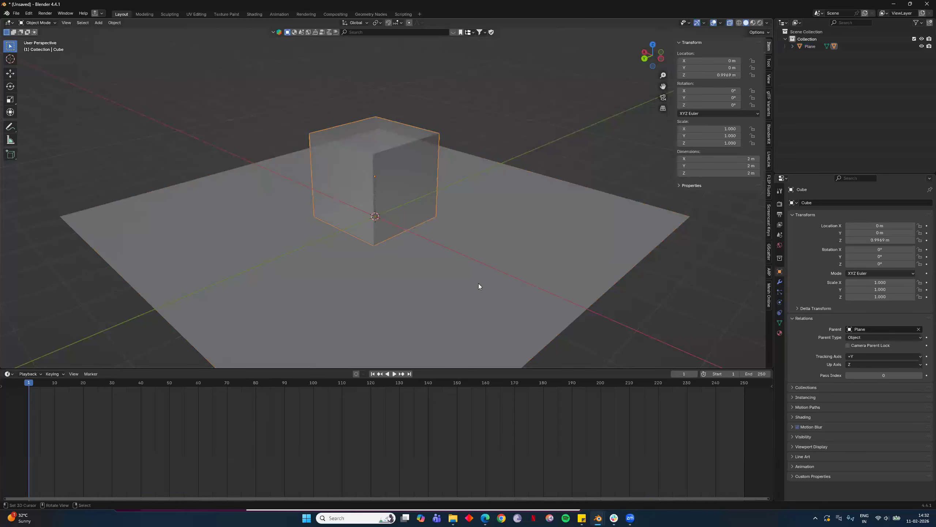
{"action": "left_click", "coordinate": [491, 265], "text": "shift"}
{"action": "middle_click_drag", "start_coordinate": [724, 276], "coordinate": [724, 272]}
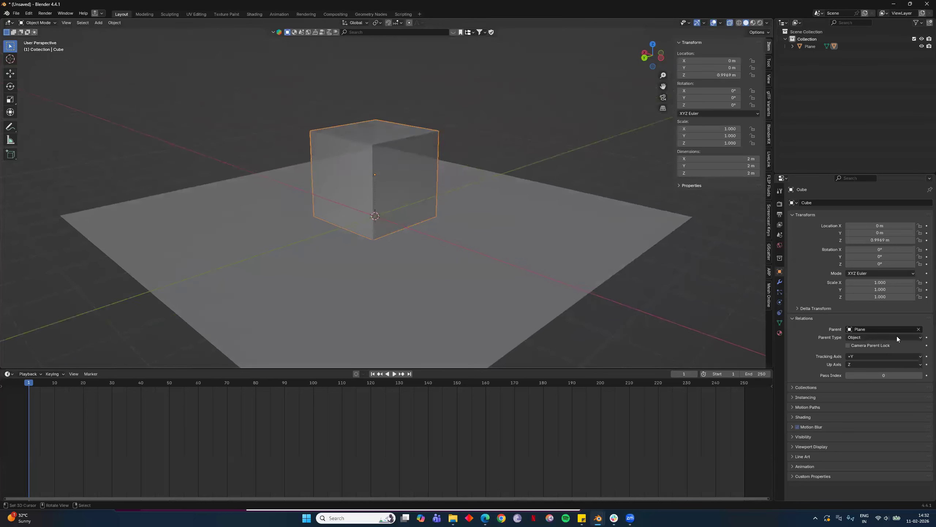
Step: Try changing the cube's parent type to 3 Vertices, view the result, and undo the change
{"action": "left_click", "coordinate": [871, 338]}
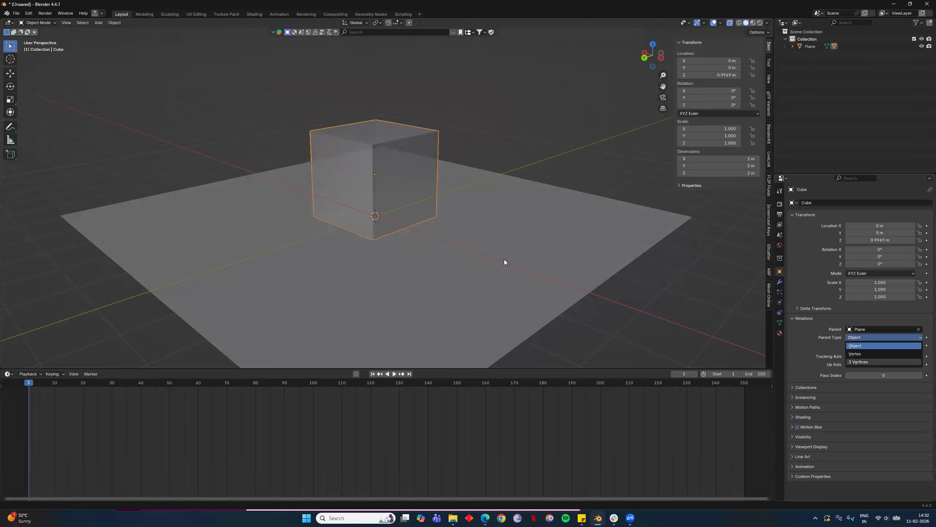
{"action": "left_click", "coordinate": [885, 338]}
{"action": "left_click", "coordinate": [865, 363]}
{"action": "middle_click_drag", "start_coordinate": [478, 258], "coordinate": [516, 229]}
{"action": "scroll", "coordinate": [439, 285], "scroll_direction": "down", "scroll_amount": 5}
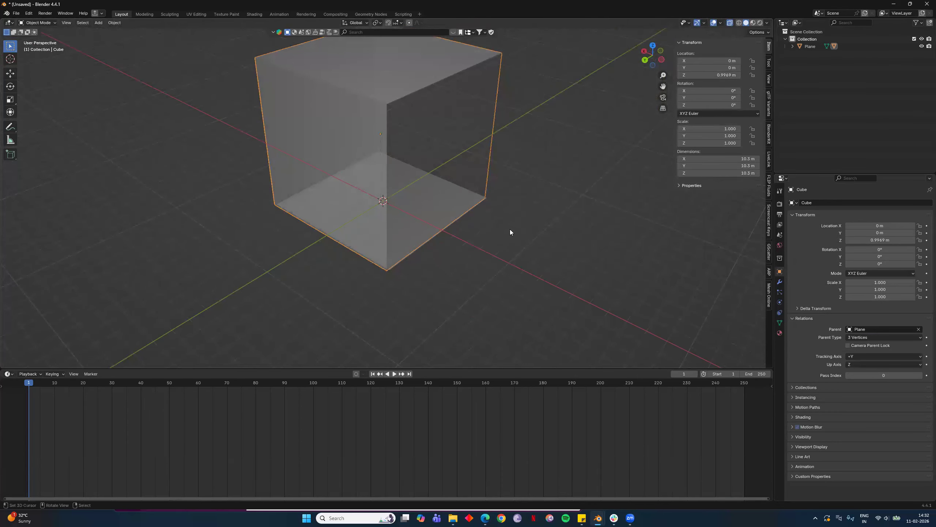
{"action": "key", "text": "ctrl+z"}
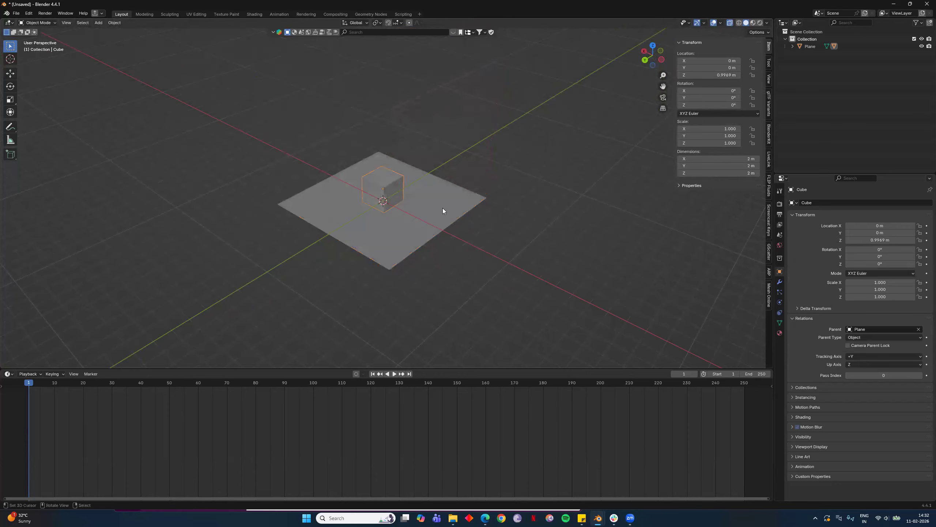
Step: Parent the cube to the plane with the Vertex (Triangle) option and reselect the cube alone
{"action": "scroll", "coordinate": [428, 252], "scroll_direction": "up", "scroll_amount": 5}
{"action": "left_click", "coordinate": [396, 179]}
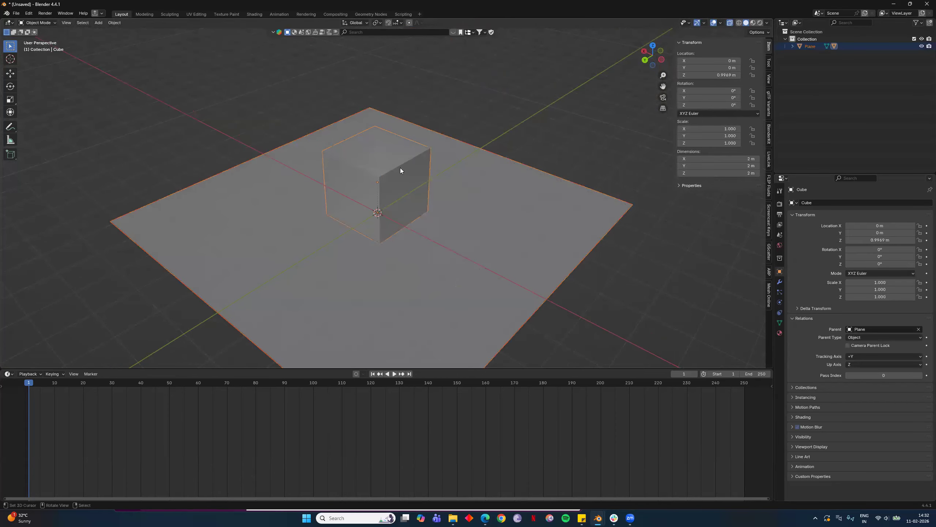
{"action": "left_click", "coordinate": [404, 213], "text": "shift"}
{"action": "left_click", "coordinate": [456, 225], "text": "shift"}
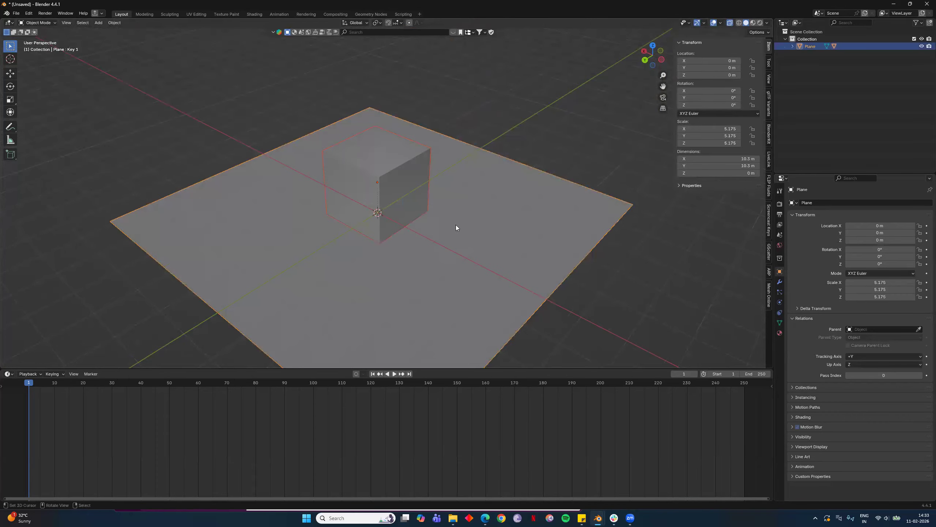
{"action": "key", "text": "ctrl+p"}
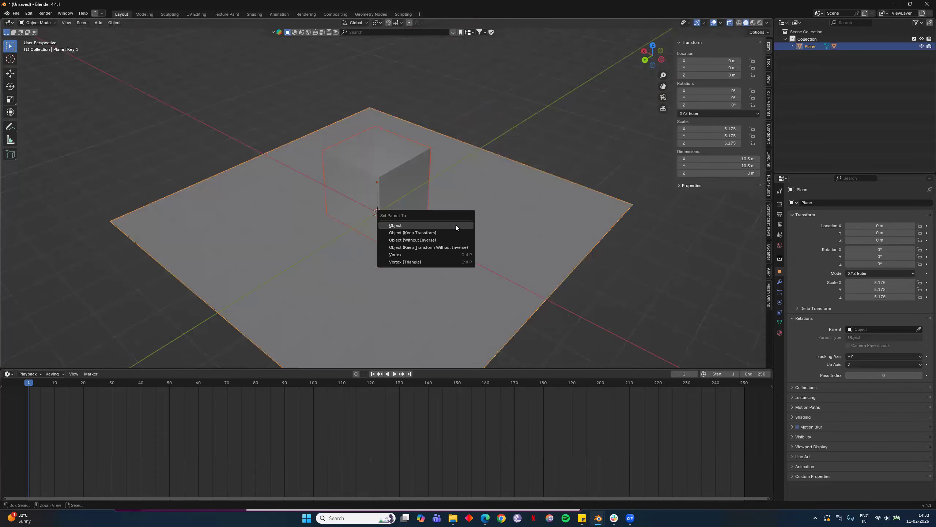
{"action": "left_click", "coordinate": [431, 259]}
{"action": "left_click", "coordinate": [514, 240]}
{"action": "left_click", "coordinate": [409, 211]}
Step: Try switching the vertex-parented cube's parent type to Object, and undo the switch
{"action": "left_click", "coordinate": [870, 337]}
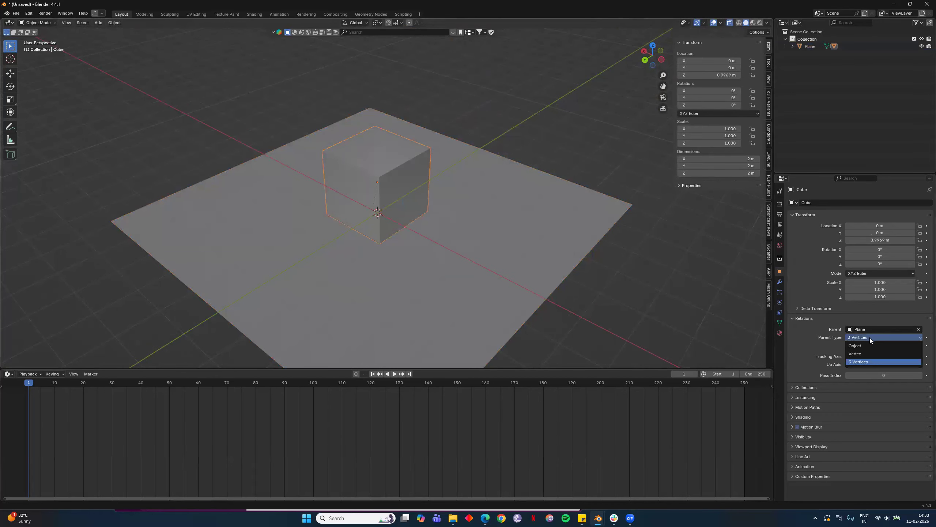
{"action": "left_click", "coordinate": [865, 347]}
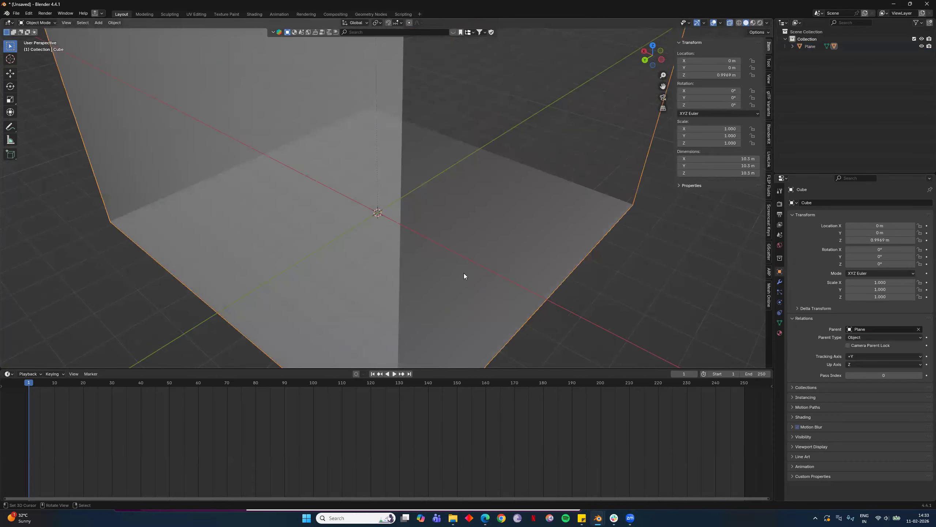
{"action": "key", "text": "ctrl+z"}
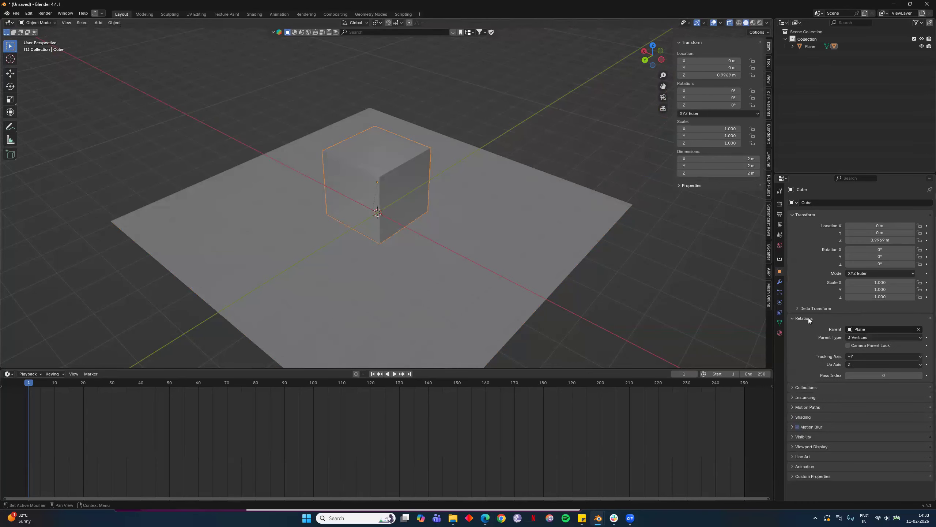
Step: Set the cube's parent type to Object again, view the result from several angles, and try scaling the cube down
{"action": "left_click", "coordinate": [863, 337]}
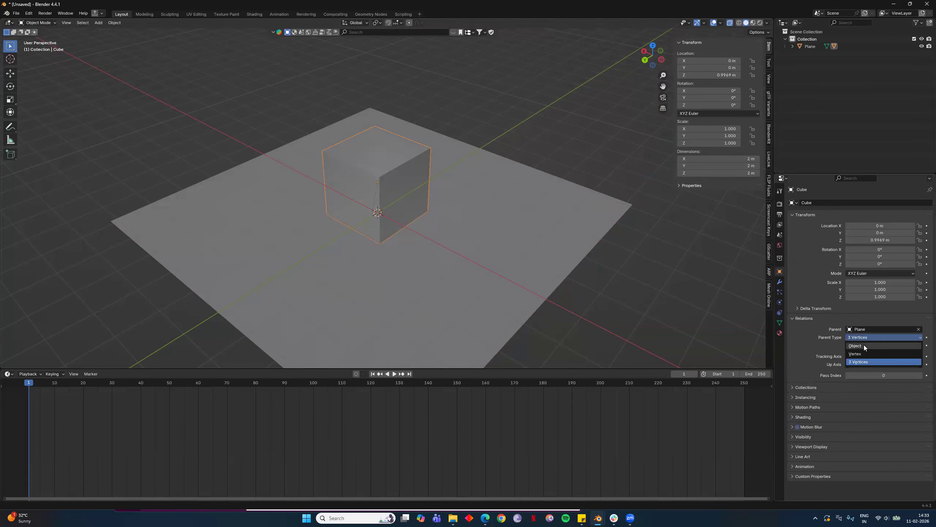
{"action": "left_click", "coordinate": [864, 345]}
{"action": "scroll", "coordinate": [527, 325], "scroll_direction": "down", "scroll_amount": 3}
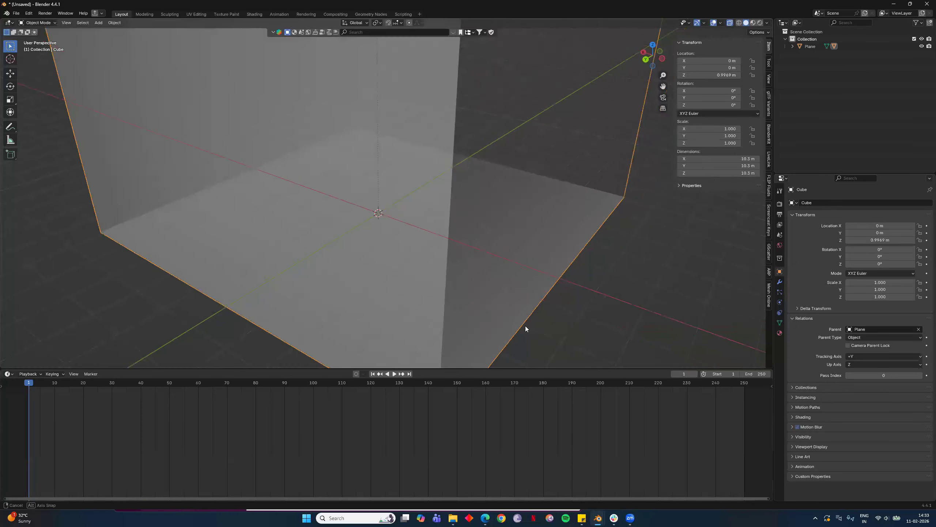
{"action": "scroll", "coordinate": [415, 280], "scroll_direction": "up", "scroll_amount": 3}
{"action": "scroll", "coordinate": [415, 284], "scroll_direction": "down", "scroll_amount": 5}
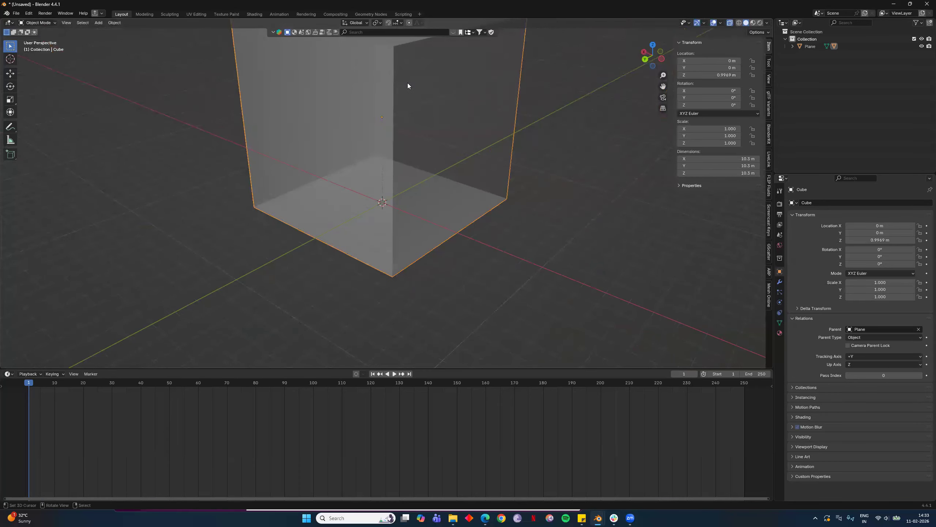
{"action": "middle_click_drag", "start_coordinate": [402, 201], "coordinate": [582, 301]}
{"action": "key", "text": "s"}
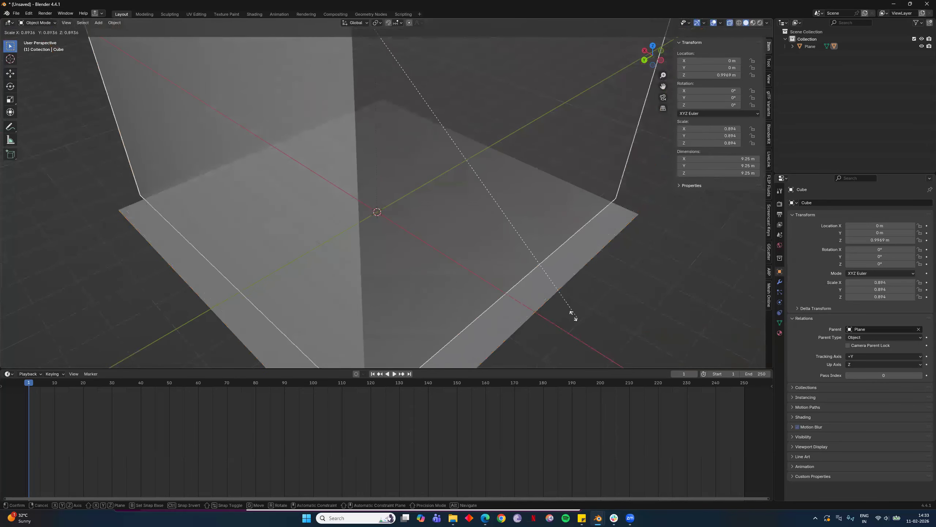
{"action": "key", "text": "Escape"}
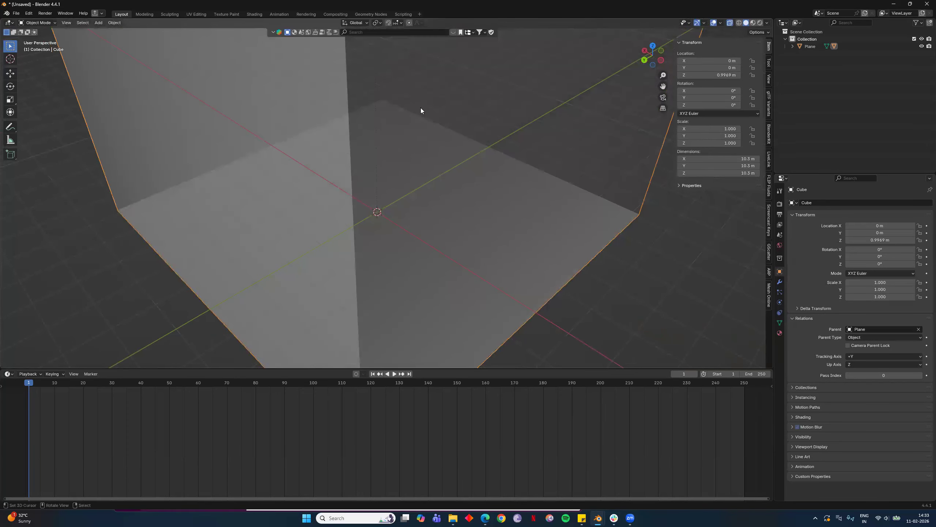
Step: Restore the cube's parent type to 3 Vertices and test scaling the cube, leaving its scale at 1.000
{"action": "left_click", "coordinate": [863, 362]}
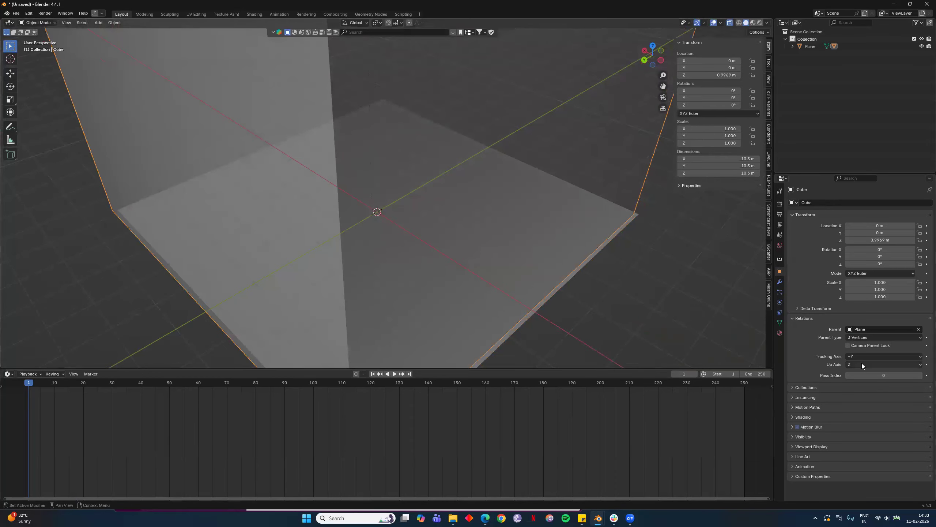
{"action": "middle_click_drag", "start_coordinate": [463, 230], "coordinate": [593, 176]}
{"action": "key", "text": "s"}
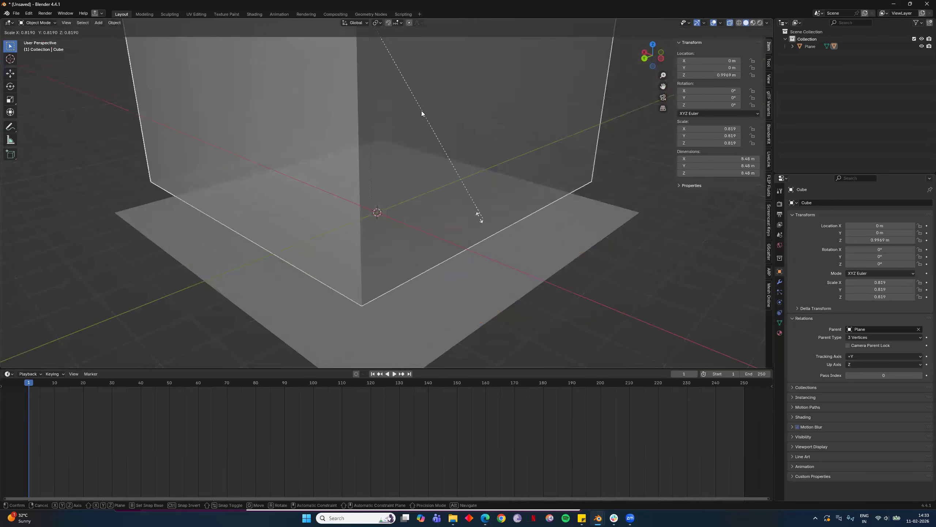
{"action": "left_click", "coordinate": [598, 193]}
Step: Show the plane's shape keys and test the Key 1 value, leaving it at 0.000
{"action": "left_click", "coordinate": [532, 216]}
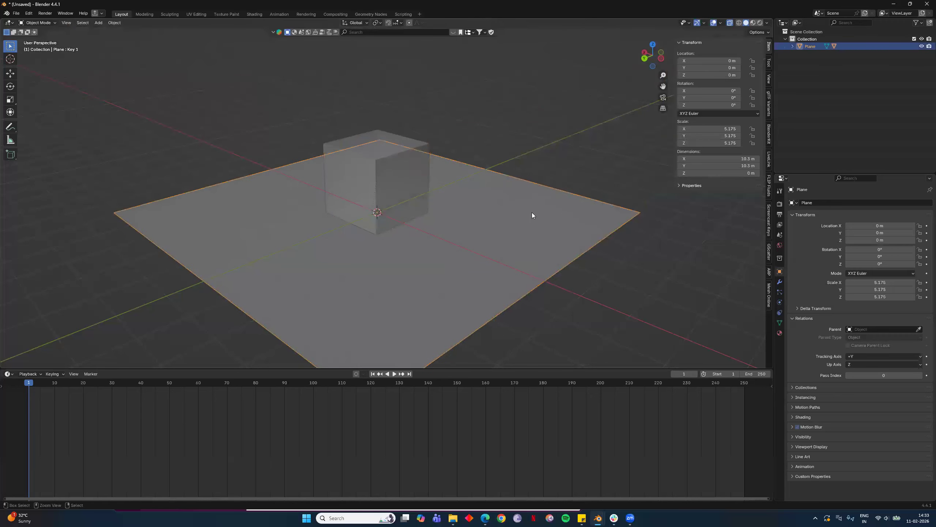
{"action": "left_click", "coordinate": [411, 182]}
{"action": "left_click", "coordinate": [525, 232]}
{"action": "left_click", "coordinate": [780, 322]}
{"action": "left_click_drag", "start_coordinate": [861, 326], "coordinate": [884, 326]}
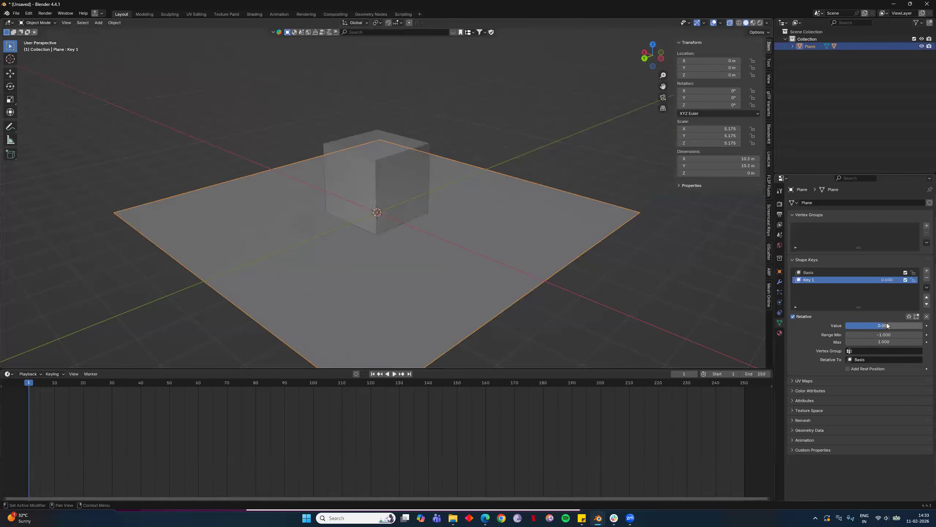
Step: Check the cube's object relations and collection settings, and expand its Instancing settings
{"action": "left_click", "coordinate": [421, 198]}
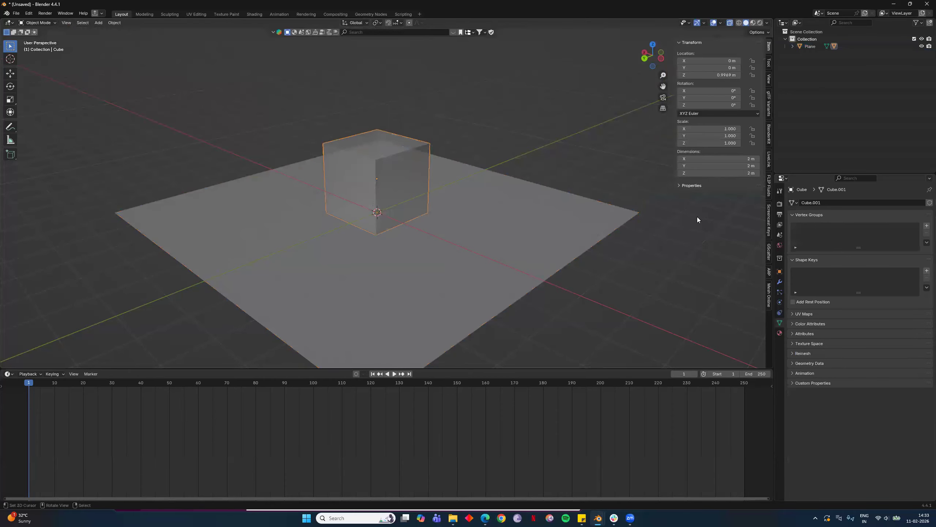
{"action": "left_click", "coordinate": [779, 273]}
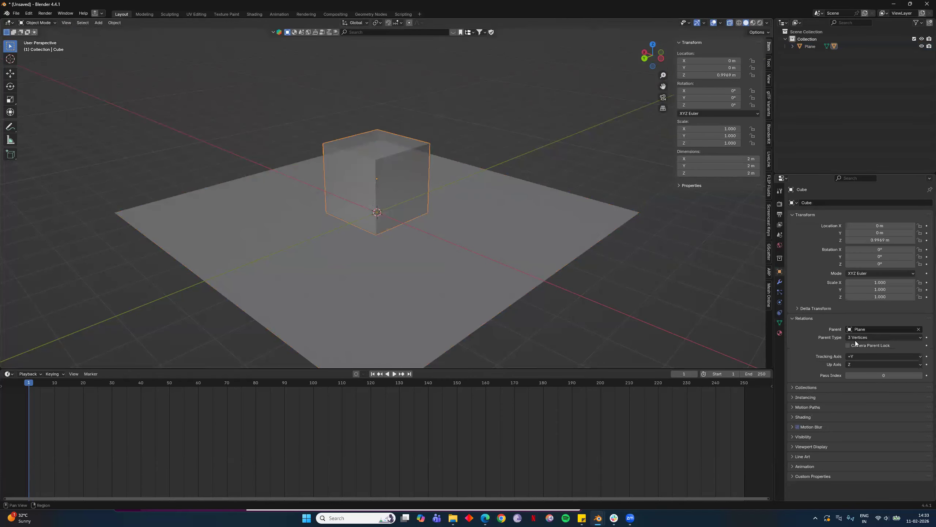
{"action": "left_click", "coordinate": [815, 388]}
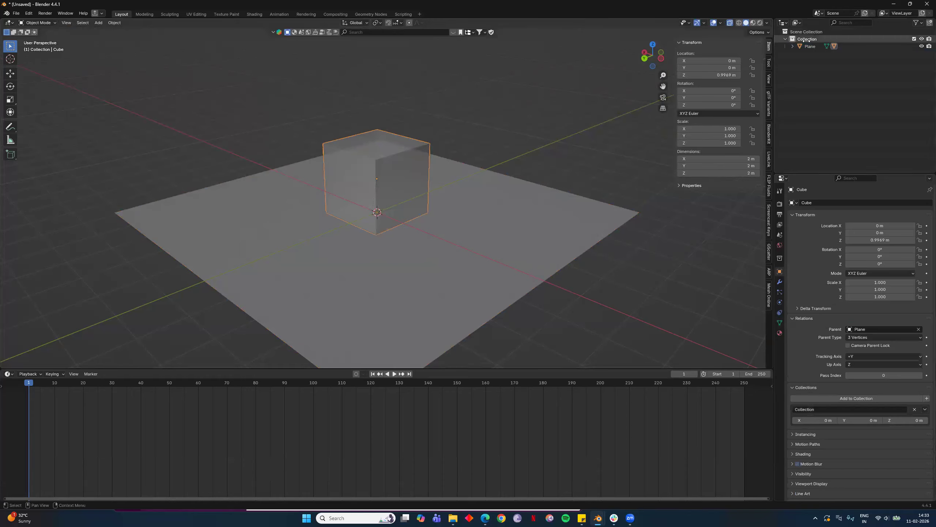
{"action": "left_click", "coordinate": [813, 388]}
{"action": "left_click", "coordinate": [811, 397]}
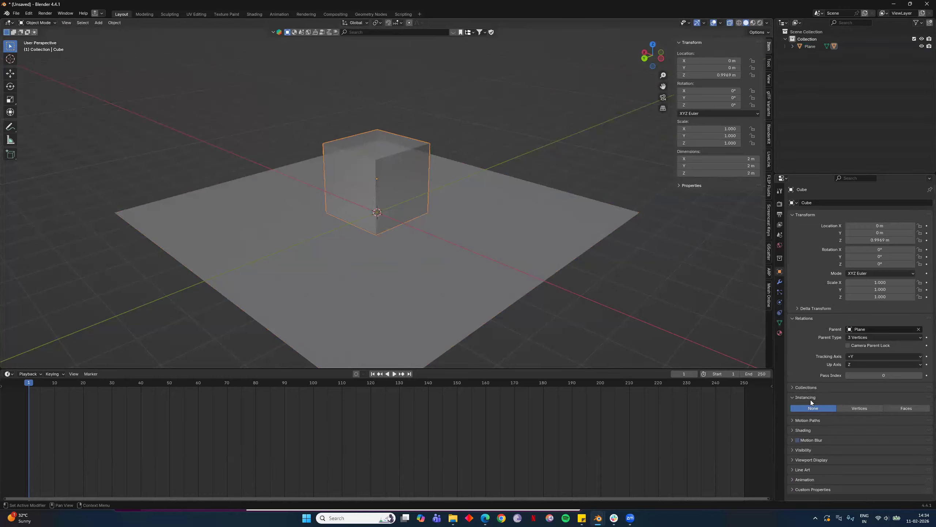
Step: Add a UV sphere, scale it to about 0.385, and place it beside the cube near a corner of the plane
{"action": "middle_click_drag", "start_coordinate": [561, 223], "coordinate": [592, 226]}
{"action": "key", "text": "shift+a"}
{"action": "mouse_move", "coordinate": [590, 226]}
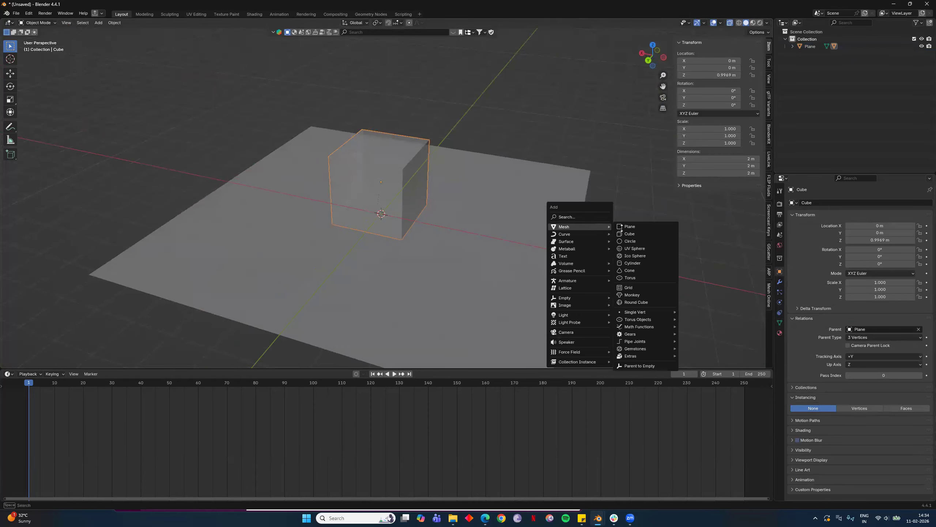
{"action": "left_click", "coordinate": [635, 248]}
{"action": "key", "text": "s"}
{"action": "left_click", "coordinate": [493, 253]}
{"action": "key", "text": "g"}
{"action": "left_click", "coordinate": [652, 219]}
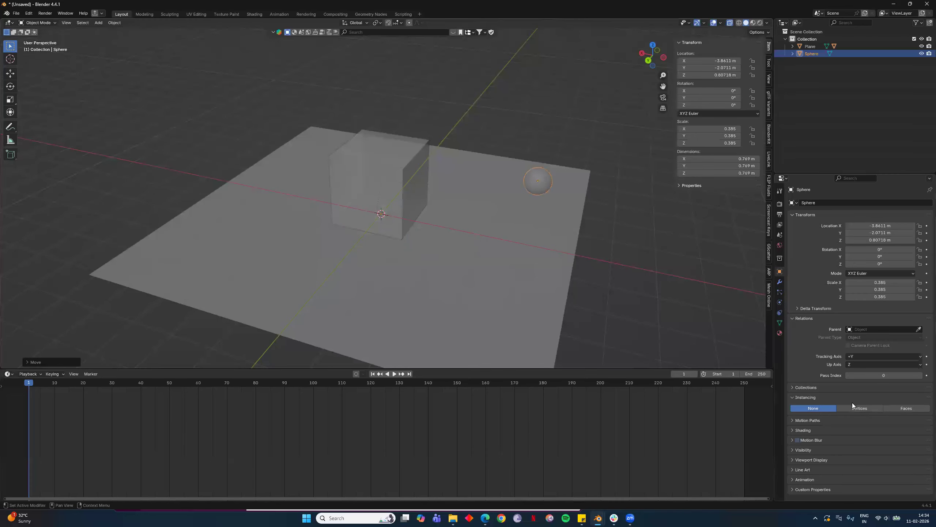
Step: Set the sphere's instancing to Vertices and view the sphere up close from several angles
{"action": "left_click", "coordinate": [854, 407]}
{"action": "middle_click_drag", "start_coordinate": [459, 235], "coordinate": [423, 222]}
{"action": "scroll", "coordinate": [500, 253], "scroll_direction": "up", "scroll_amount": 3}
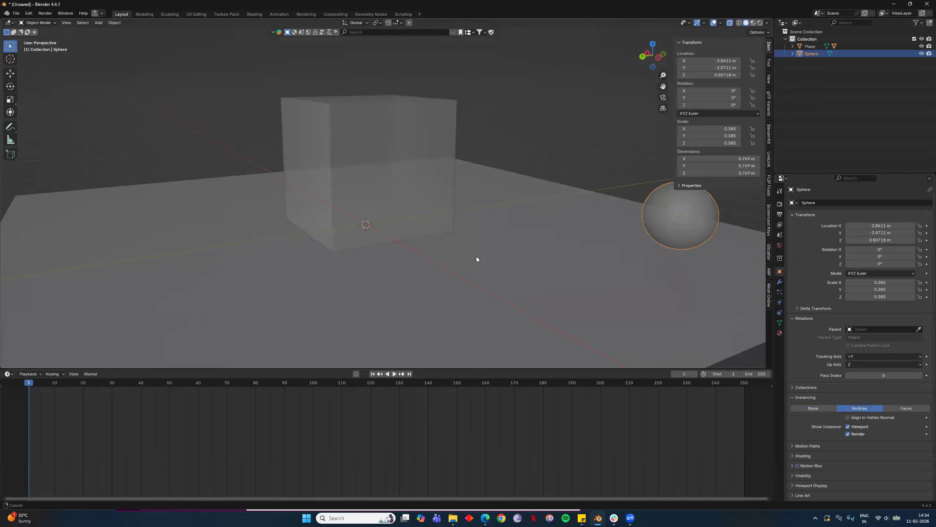
{"action": "middle_click_drag", "start_coordinate": [477, 260], "coordinate": [661, 249]}
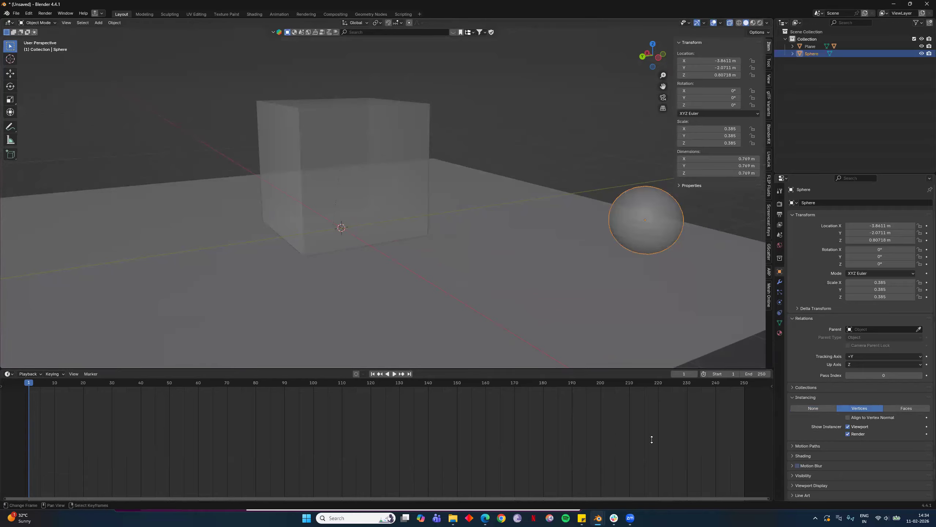
Step: Collapse the sphere's Instancing settings and expand its Motion Paths settings
{"action": "left_click", "coordinate": [821, 397]}
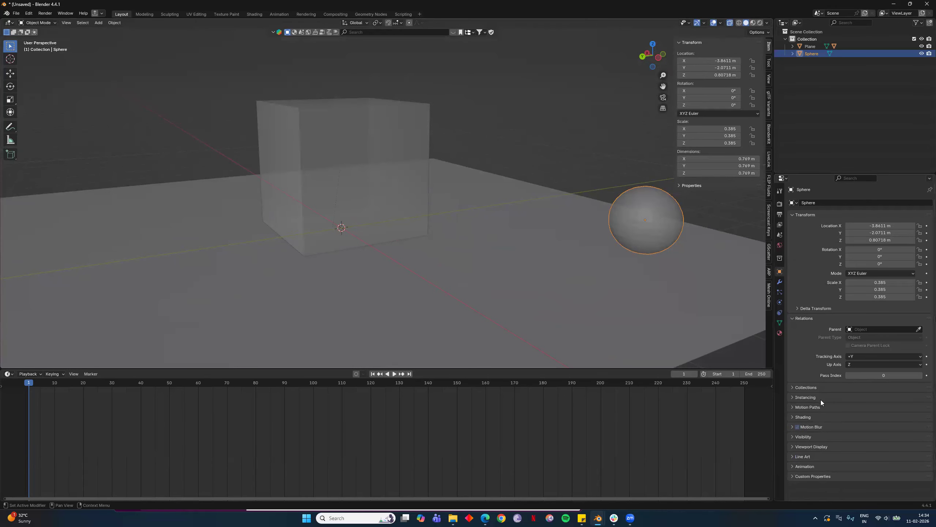
{"action": "left_click", "coordinate": [816, 407]}
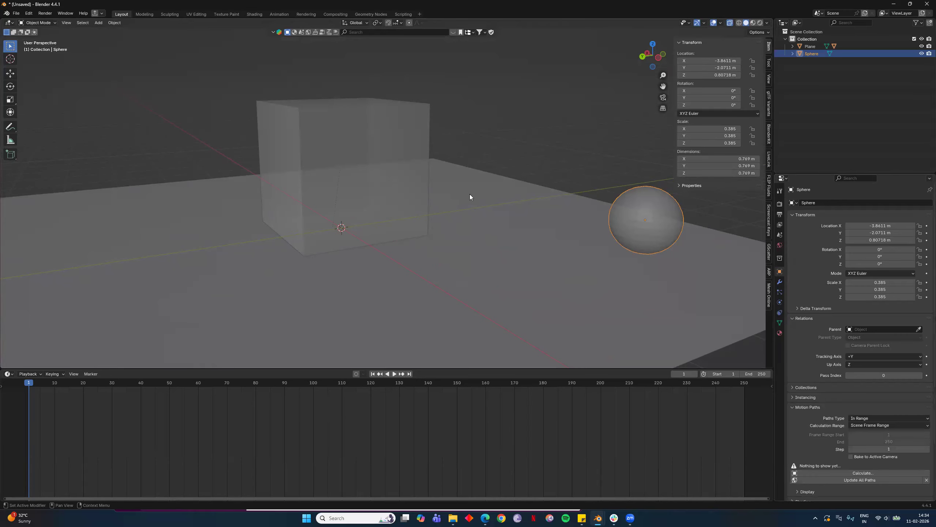
{"action": "middle_click_drag", "start_coordinate": [565, 321], "coordinate": [293, 237]}
{"action": "scroll", "coordinate": [507, 271], "scroll_direction": "down", "scroll_amount": 3}
{"action": "scroll", "coordinate": [372, 267], "scroll_direction": "up", "scroll_amount": 3}
{"action": "key", "text": "g"}
{"action": "key", "text": "shift+z"}
{"action": "right_click", "coordinate": [336, 213]}
{"action": "left_click", "coordinate": [380, 24]}
{"action": "left_click", "coordinate": [396, 42]}
{"action": "key", "text": "g"}
{"action": "key", "text": "shift+z"}
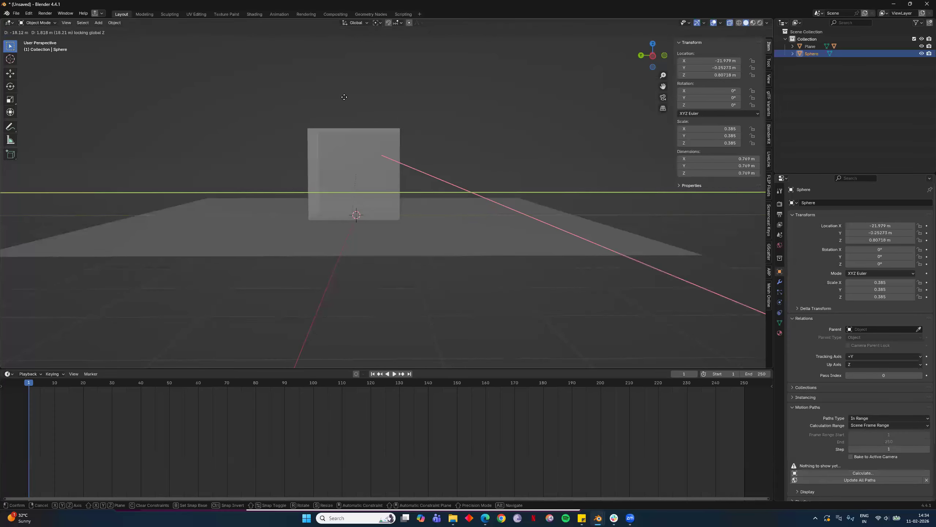
{"action": "right_click", "coordinate": [314, 213]}
Step: Move the sphere up beside the cube to about Y 2.19 m, Z 2.10 m and keyframe it at frame 1
{"action": "key", "text": "g"}
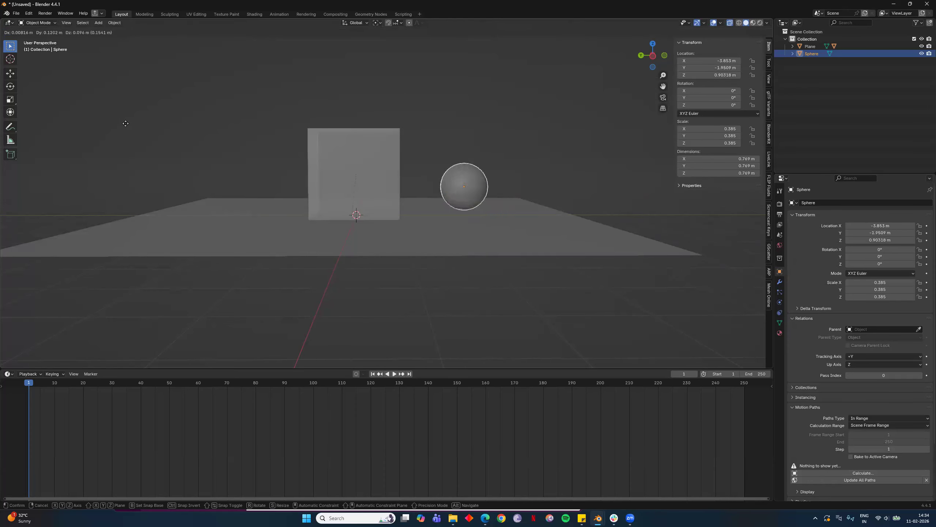
{"action": "left_click", "coordinate": [129, 115]}
{"action": "middle_click_drag", "start_coordinate": [347, 187], "coordinate": [401, 228], "text": "shift"}
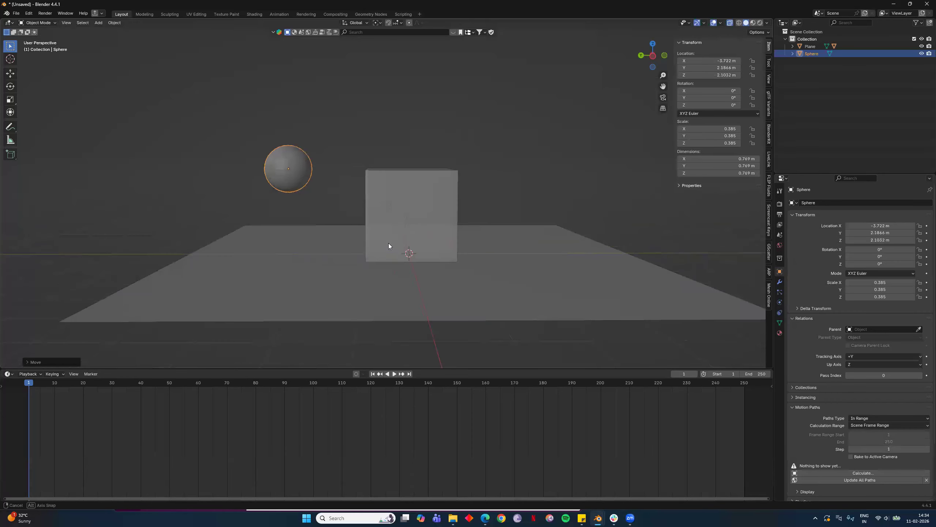
{"action": "middle_click_drag", "start_coordinate": [292, 305], "coordinate": [371, 410]}
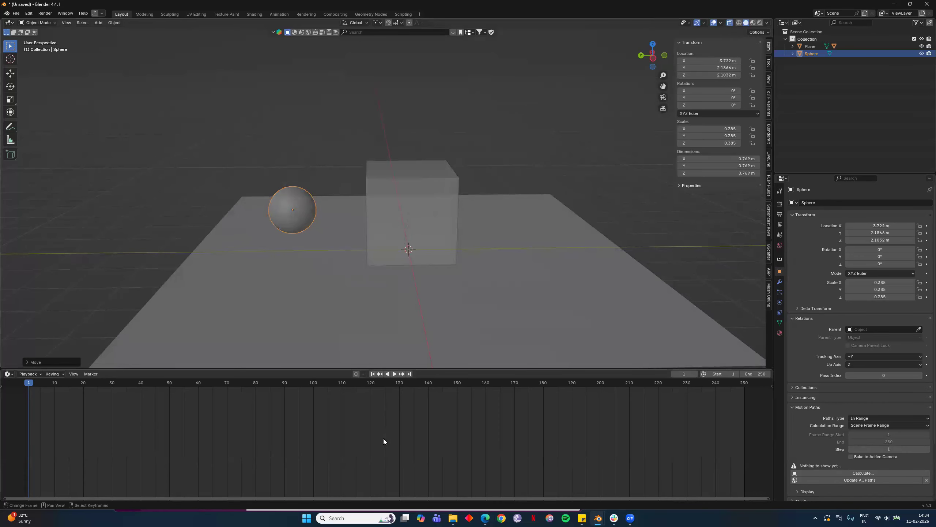
{"action": "key", "text": "i"}
Step: At frame 40, lower the sphere in front of the cube to about Z 0.34 m, enable auto keying and insert a keyframe
{"action": "key", "text": "space"}
{"action": "left_click", "coordinate": [141, 385]}
{"action": "key", "text": "space"}
{"action": "middle_click_drag", "start_coordinate": [404, 273], "coordinate": [394, 261]}
{"action": "key", "text": "g"}
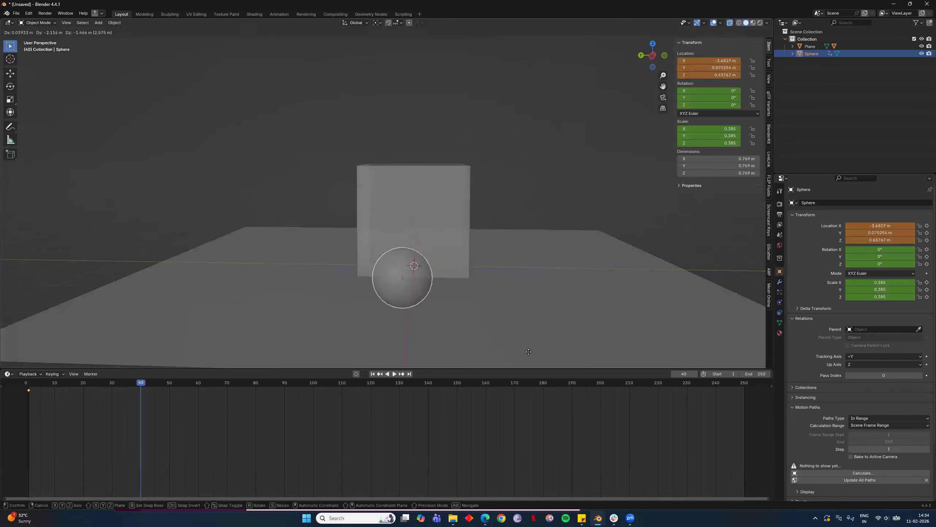
{"action": "left_click", "coordinate": [239, 376]}
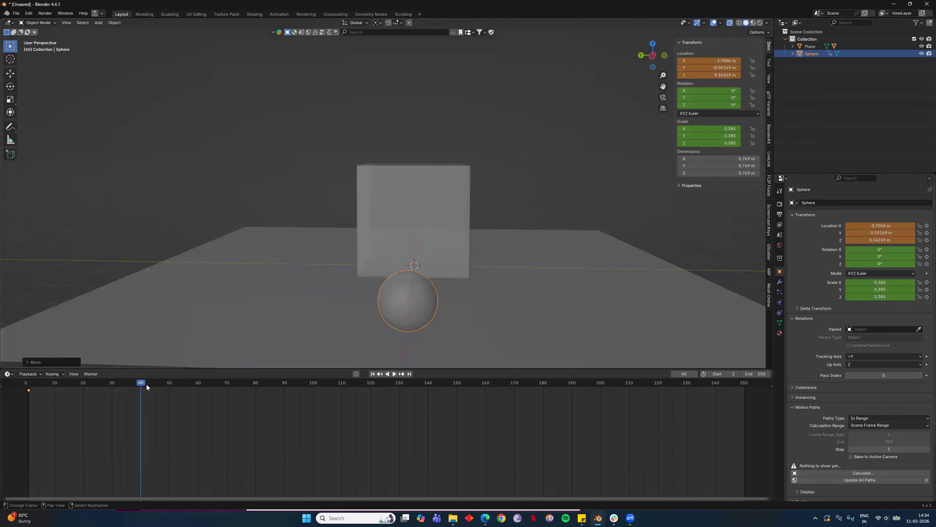
{"action": "left_click", "coordinate": [357, 374]}
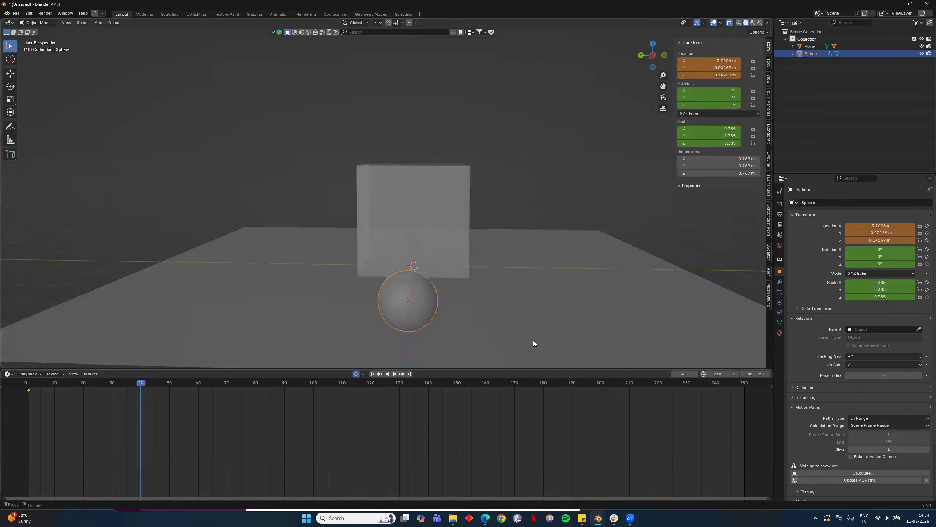
{"action": "key", "text": "i"}
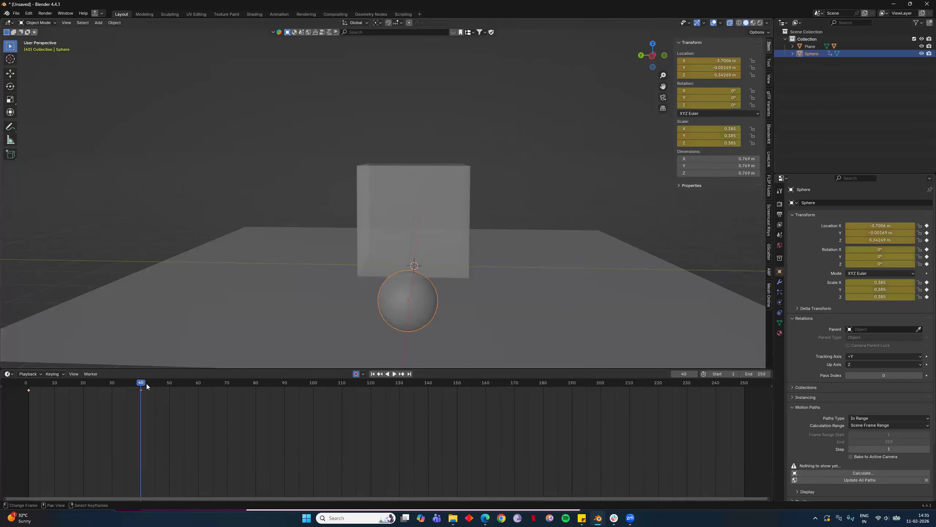
Step: At frame 80, auto-key the sphere on the cube's other side at about Y -2.77 m, Z 1.37 m, and scrub back to frame 40
{"action": "key", "text": "space"}
{"action": "key", "text": "space"}
{"action": "key", "text": "g"}
{"action": "left_click", "coordinate": [685, 211]}
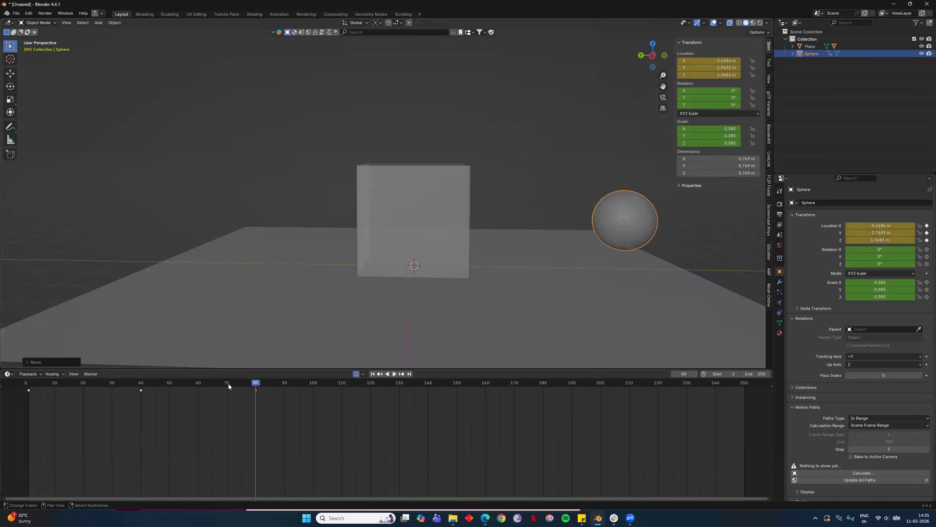
{"action": "key", "text": "ctrl+shift+space"}
{"action": "left_click_drag", "start_coordinate": [136, 412], "coordinate": [142, 412]}
{"action": "key", "text": "space"}
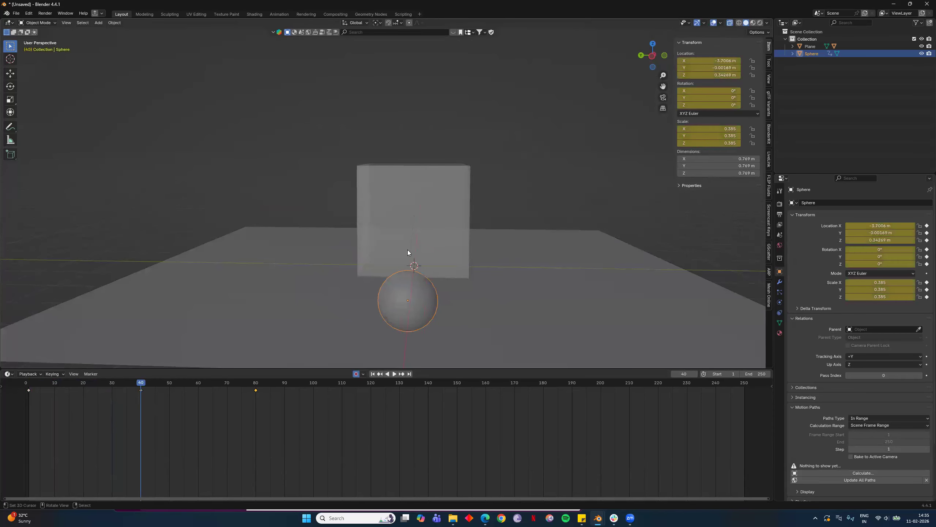
Step: In the Graph Editor, try the Vector handle type on the sphere's frame 40 keyframes and scrub through the motion
{"action": "left_click", "coordinate": [14, 375]}
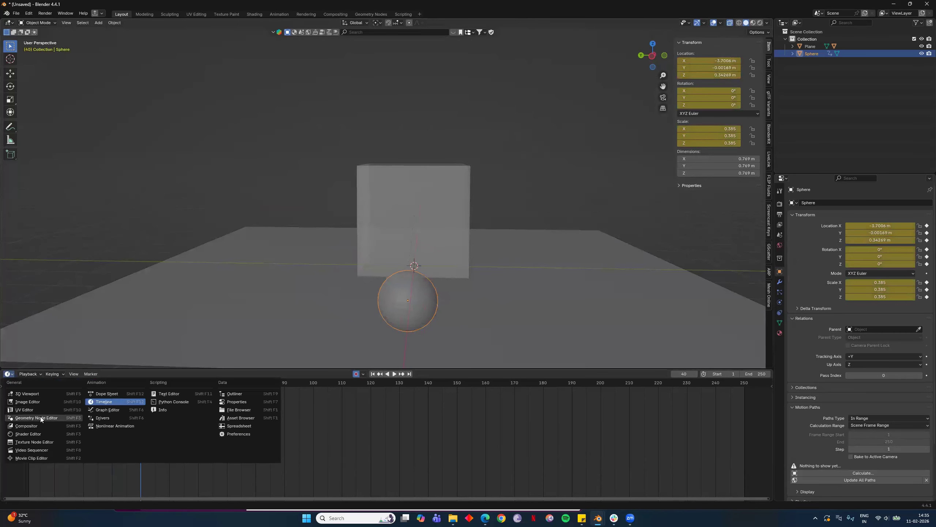
{"action": "left_click", "coordinate": [107, 410]}
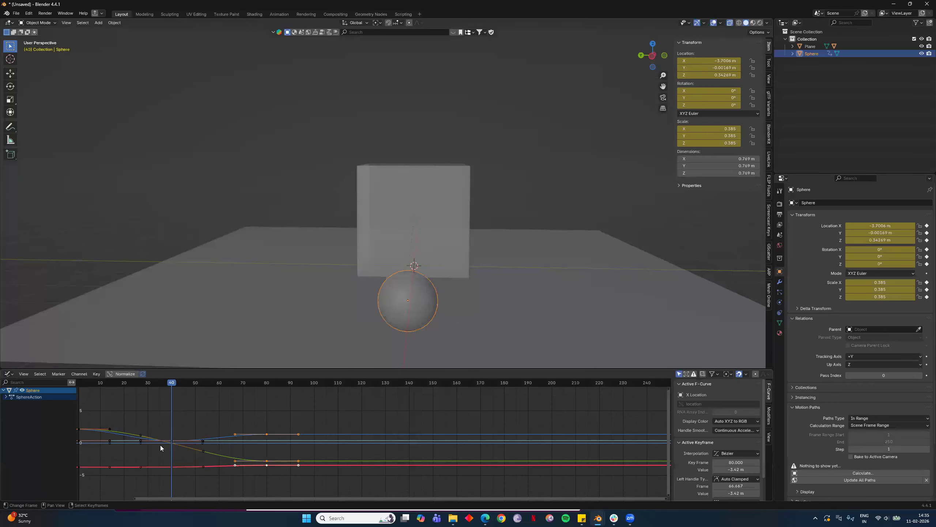
{"action": "scroll", "coordinate": [188, 443], "scroll_direction": "up", "scroll_amount": 4}
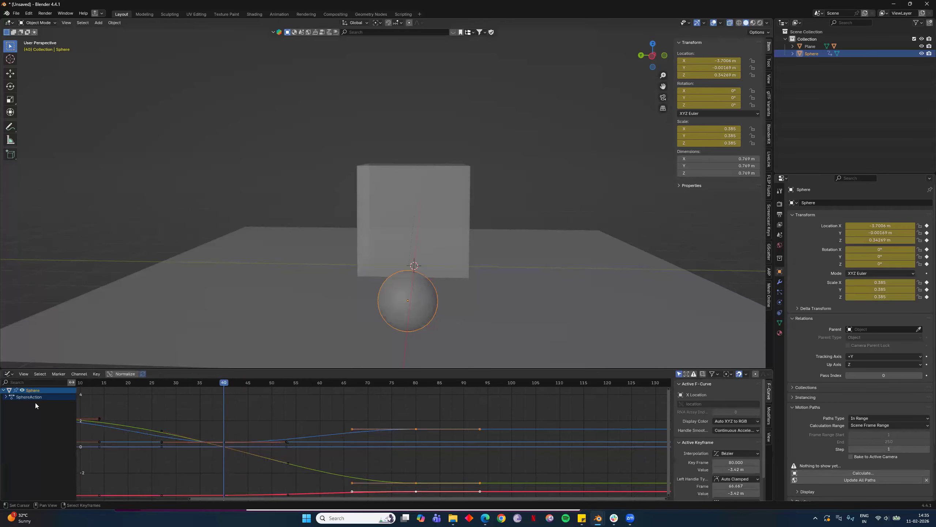
{"action": "scroll", "coordinate": [288, 423], "scroll_direction": "down", "scroll_amount": 4}
{"action": "scroll", "coordinate": [262, 439], "scroll_direction": "up", "scroll_amount": 4}
{"action": "scroll", "coordinate": [204, 409], "scroll_direction": "down", "scroll_amount": 4}
{"action": "left_click_drag", "start_coordinate": [246, 412], "coordinate": [280, 500]}
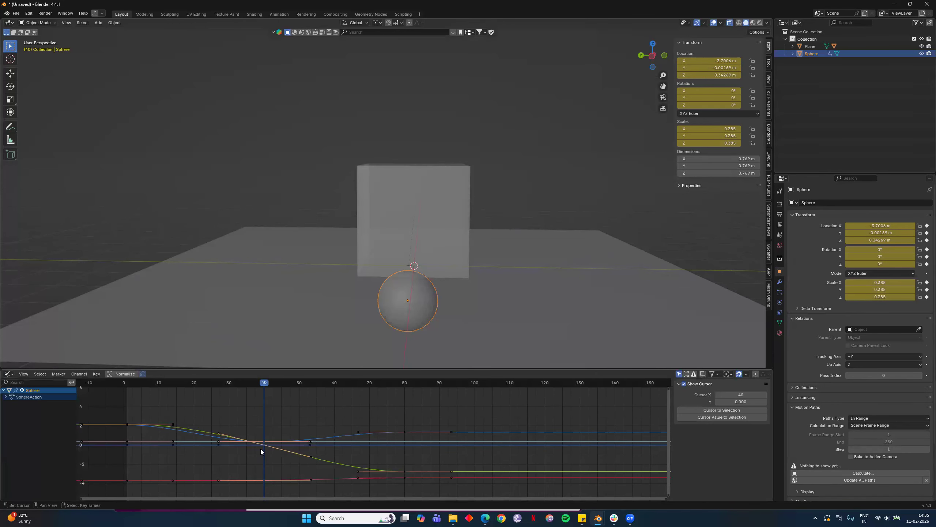
{"action": "left_click_drag", "start_coordinate": [237, 408], "coordinate": [280, 499]}
{"action": "left_click", "coordinate": [96, 374]}
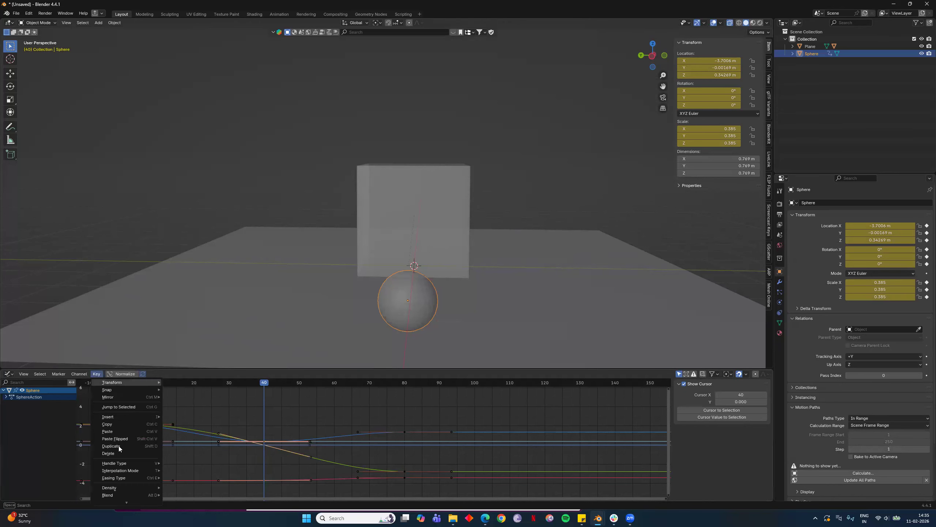
{"action": "mouse_move", "coordinate": [128, 464]}
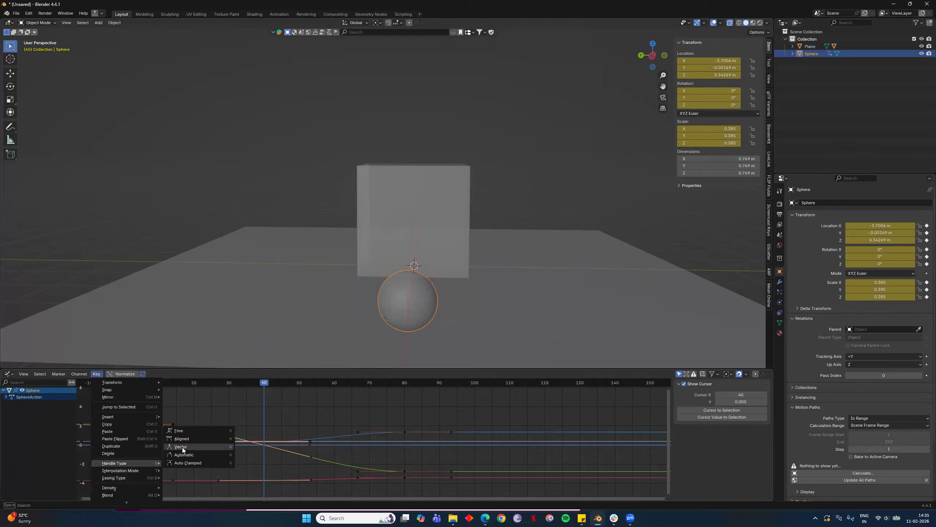
{"action": "left_click", "coordinate": [202, 451]}
{"action": "left_click_drag", "start_coordinate": [257, 384], "coordinate": [190, 432]}
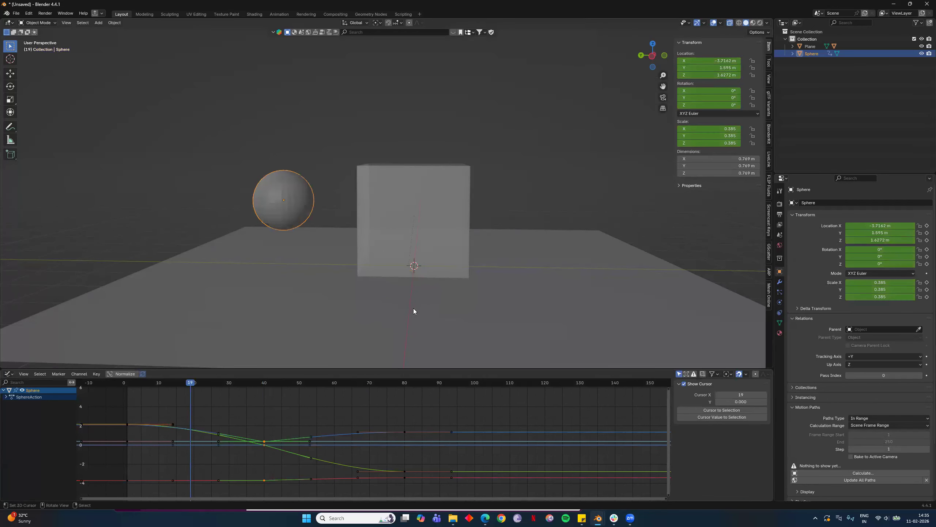
Step: Undo the handle type change on the sphere's frame 40 keyframes
{"action": "key", "text": "ctrl+z"}
{"action": "key", "text": "ctrl+z"}
{"action": "key", "text": "ctrl+z"}
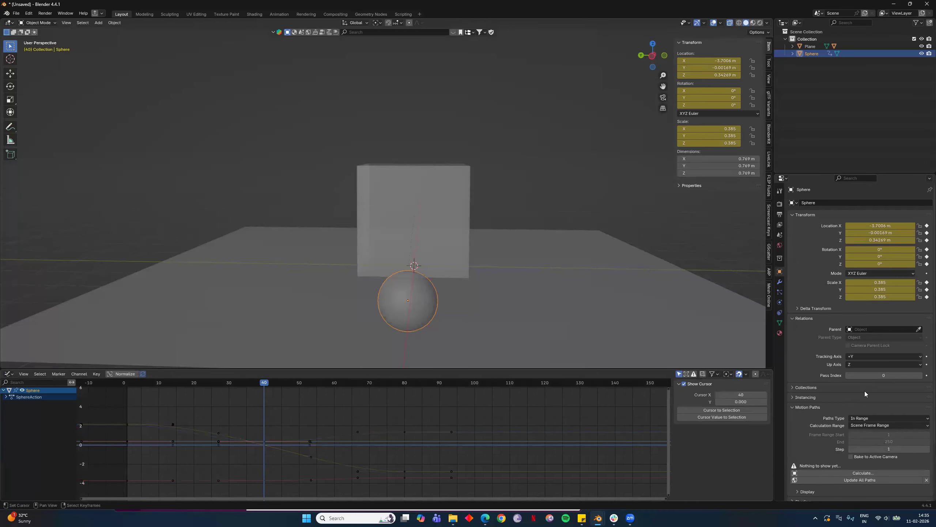
Step: Calculate the sphere's motion path with type In Range over the scene frame range
{"action": "scroll", "coordinate": [817, 414], "scroll_direction": "down", "scroll_amount": 5}
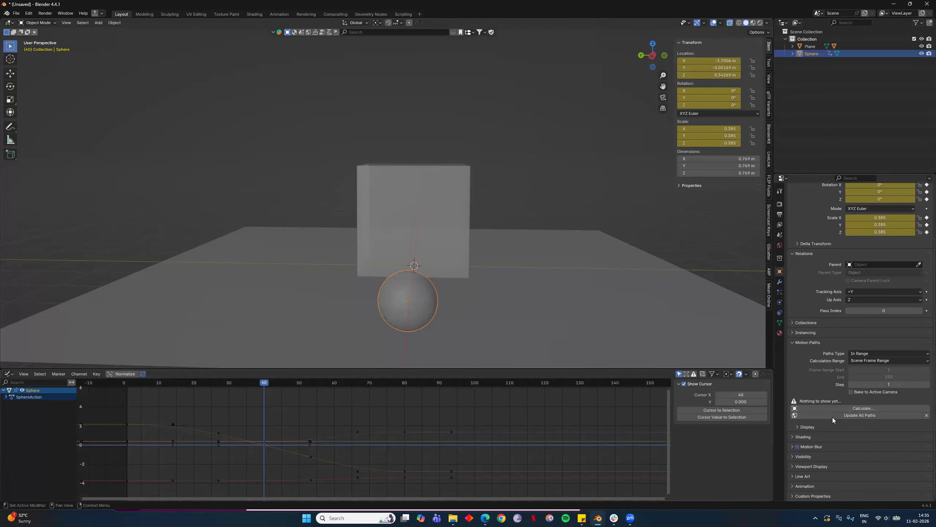
{"action": "left_click", "coordinate": [855, 408]}
{"action": "left_click", "coordinate": [835, 431]}
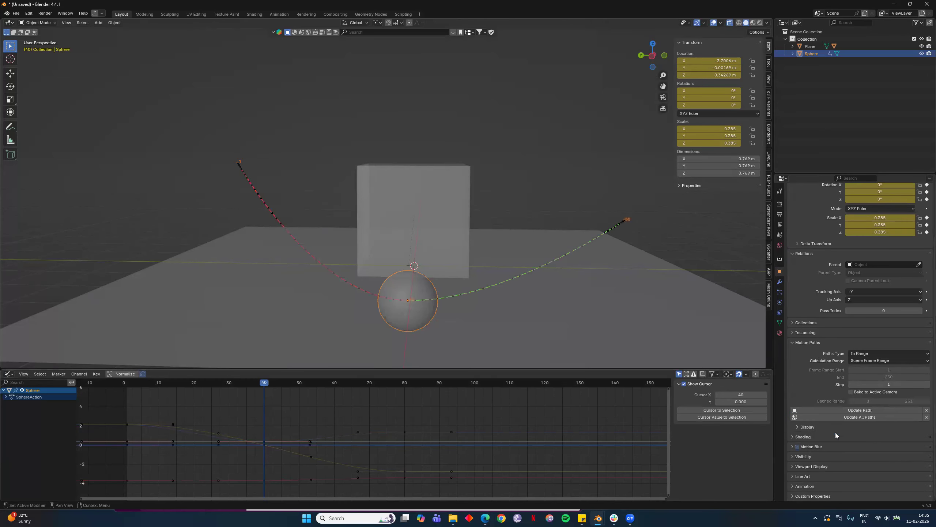
Step: Examine the frame points along the sphere's motion path up close
{"action": "middle_click_drag", "start_coordinate": [522, 315], "coordinate": [389, 356]}
{"action": "left_click_drag", "start_coordinate": [260, 383], "coordinate": [250, 315]}
{"action": "middle_click_drag", "start_coordinate": [538, 252], "coordinate": [411, 217], "text": "shift"}
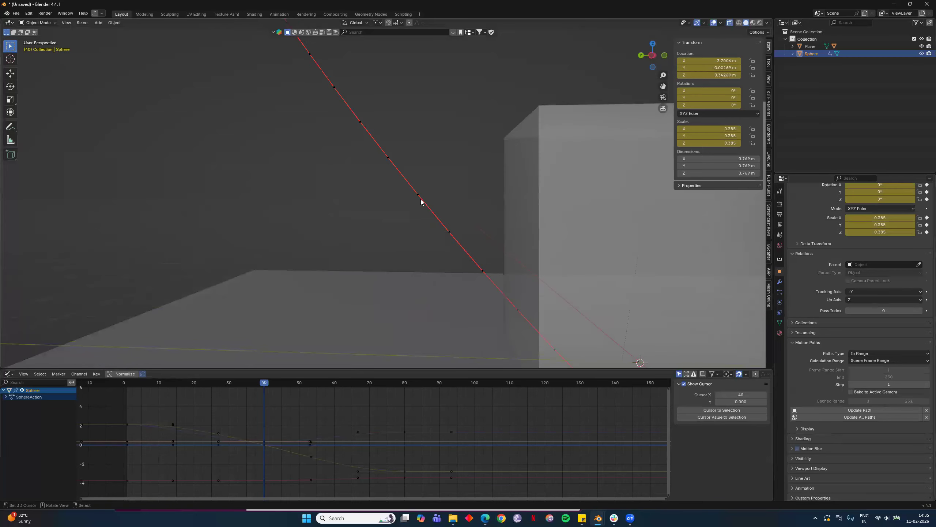
{"action": "middle_click_drag", "start_coordinate": [480, 249], "coordinate": [317, 184], "text": "ctrl"}
{"action": "scroll", "coordinate": [453, 222], "scroll_direction": "up", "scroll_amount": 1}
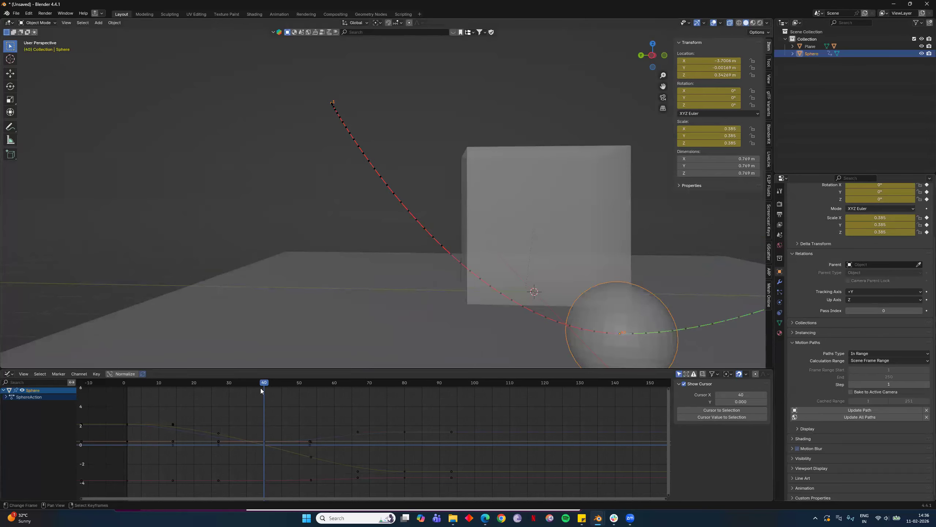
Step: Return to frame 1, switch the Graph Editor back to the Timeline and play the animation, stopping at the frame 80 keyframe
{"action": "left_click", "coordinate": [111, 380]}
{"action": "left_click", "coordinate": [127, 383]}
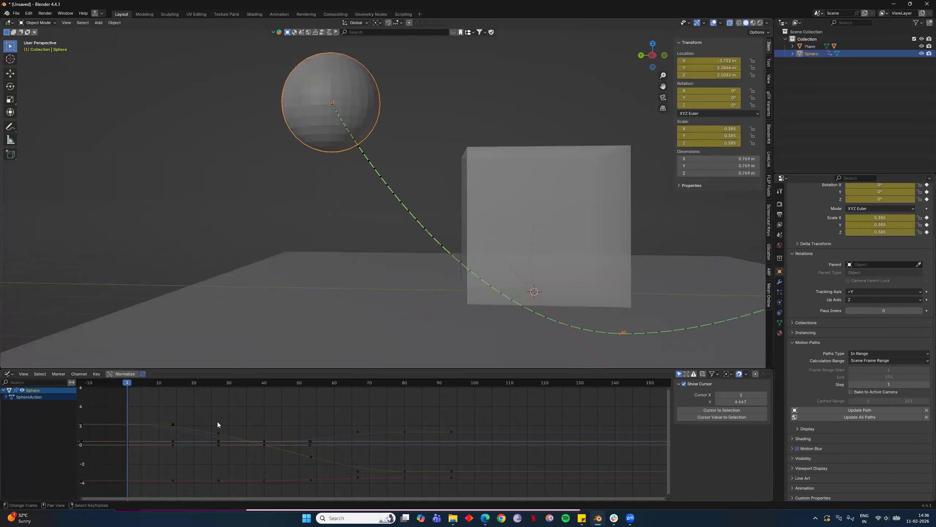
{"action": "key", "text": "ctrl+Tab"}
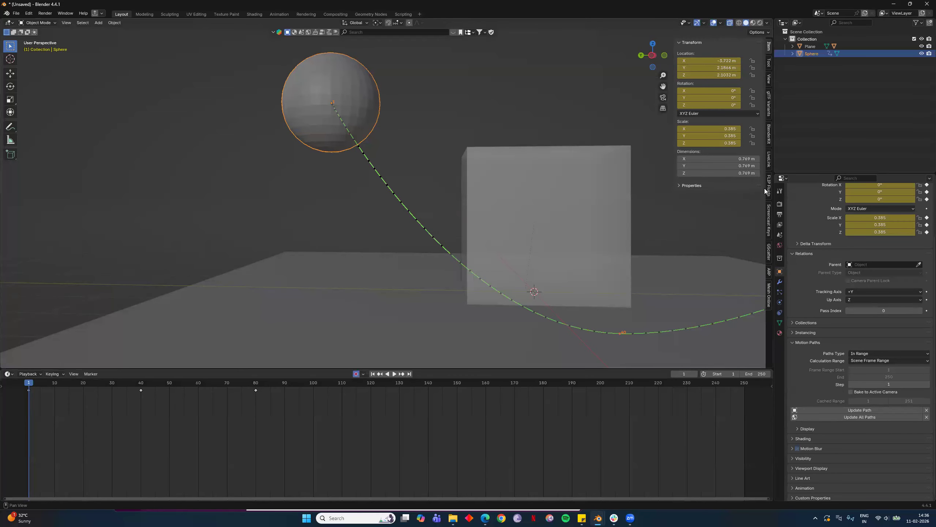
{"action": "key", "text": "space"}
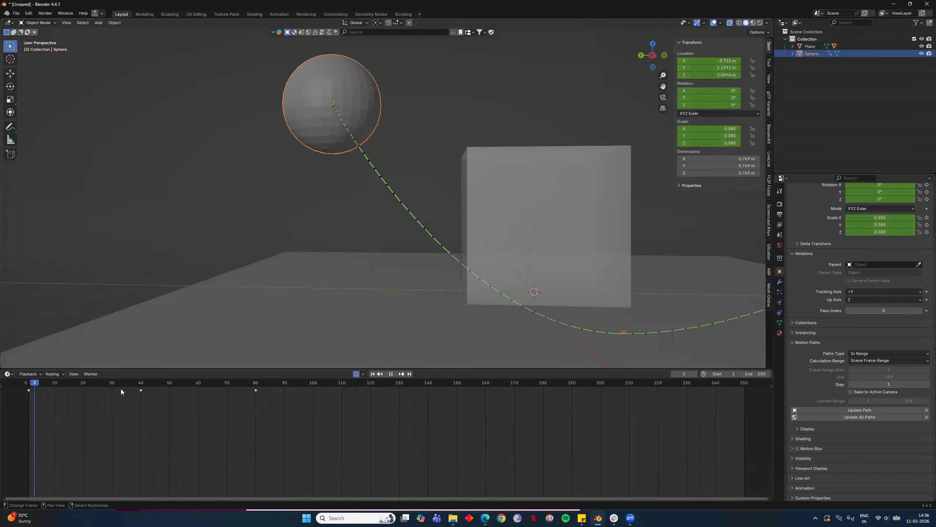
{"action": "key", "text": "space"}
{"action": "key", "text": "Up"}
{"action": "scroll", "coordinate": [464, 259], "scroll_direction": "down", "scroll_amount": 5}
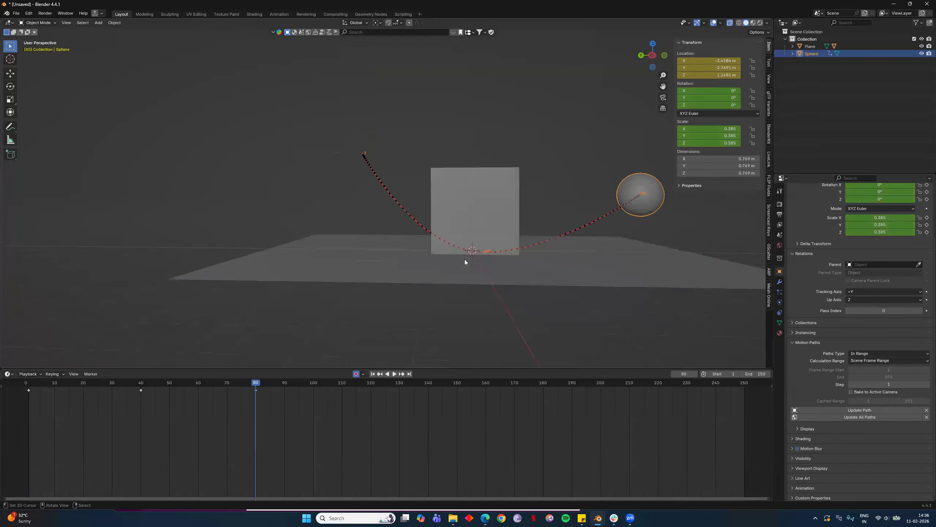
Step: Scrub and replay the animation to frame 73, examining the motion path's point spacing and curve from different angles
{"action": "scroll", "coordinate": [578, 176], "scroll_direction": "up", "scroll_amount": 5}
{"action": "scroll", "coordinate": [478, 204], "scroll_direction": "down", "scroll_amount": 2}
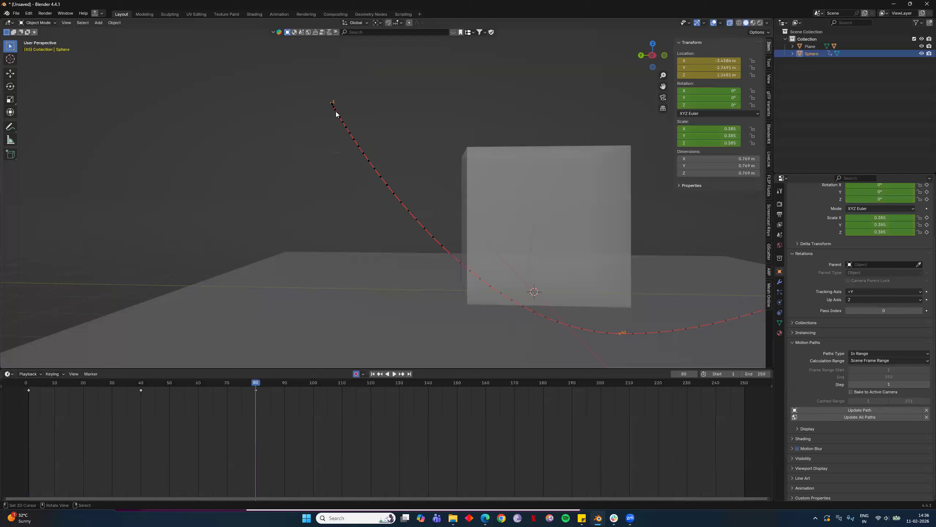
{"action": "left_click_drag", "start_coordinate": [253, 382], "coordinate": [199, 396]}
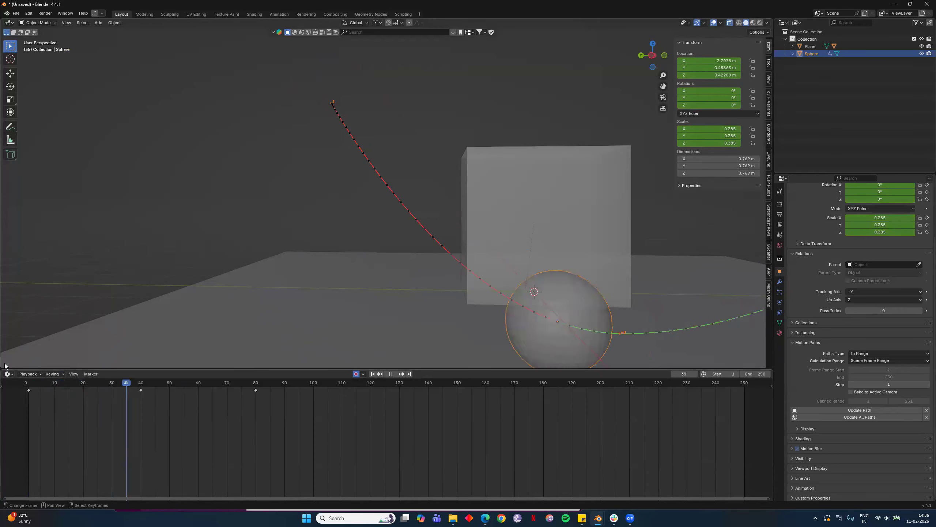
{"action": "left_click_drag", "start_coordinate": [234, 336], "coordinate": [235, 334]}
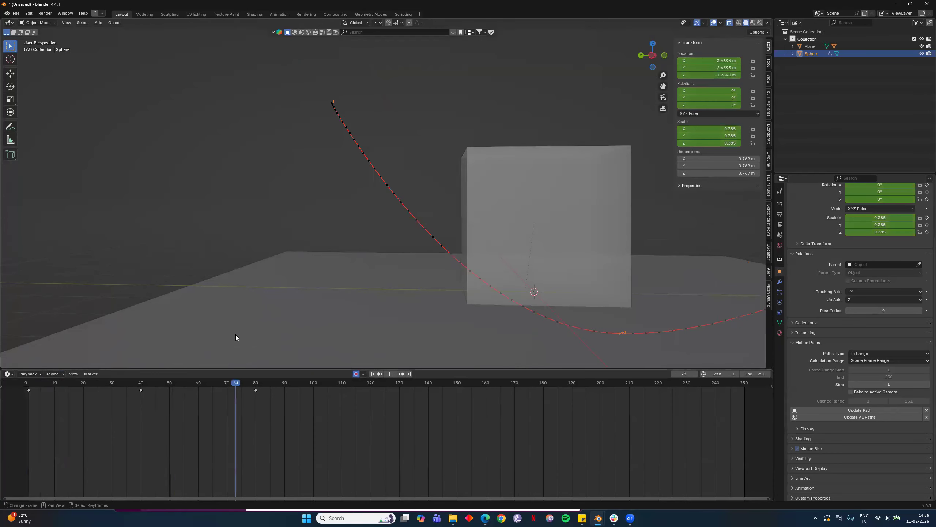
{"action": "middle_click_drag", "start_coordinate": [511, 287], "coordinate": [481, 234]}
{"action": "middle_click_drag", "start_coordinate": [528, 259], "coordinate": [562, 274]}
{"action": "scroll", "coordinate": [561, 274], "scroll_direction": "up", "scroll_amount": 2}
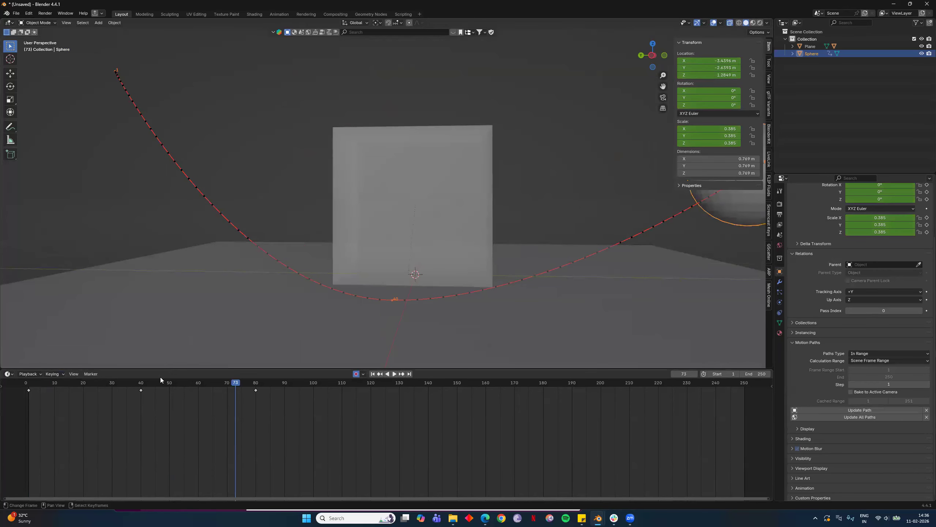
Step: At frame 20, raise the sphere along Z to about 1.8 m with auto keying on
{"action": "left_click_drag", "start_coordinate": [93, 383], "coordinate": [83, 387]}
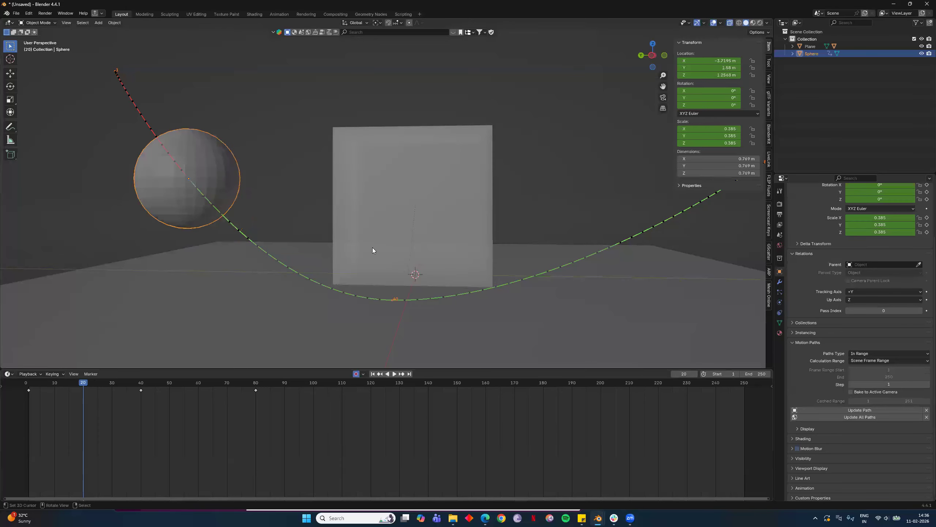
{"action": "key", "text": "g"}
{"action": "key", "text": "z"}
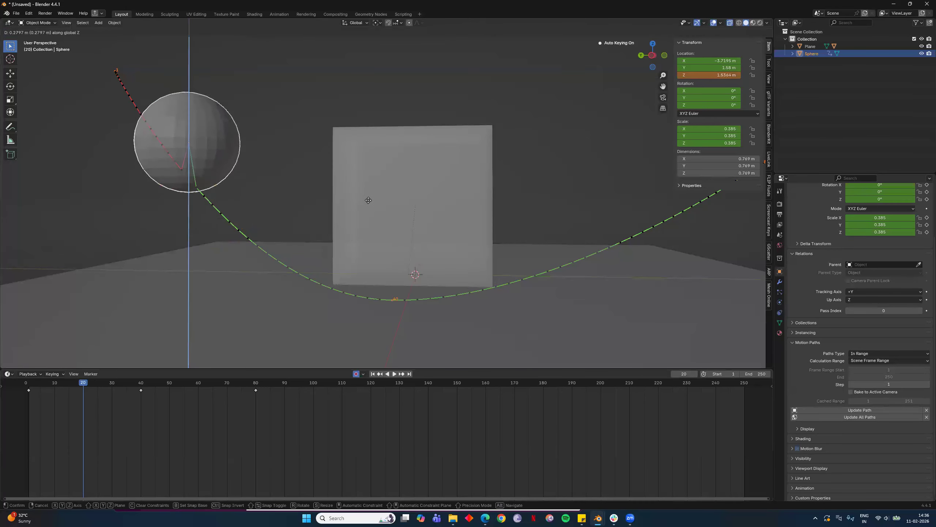
{"action": "left_click", "coordinate": [374, 188]}
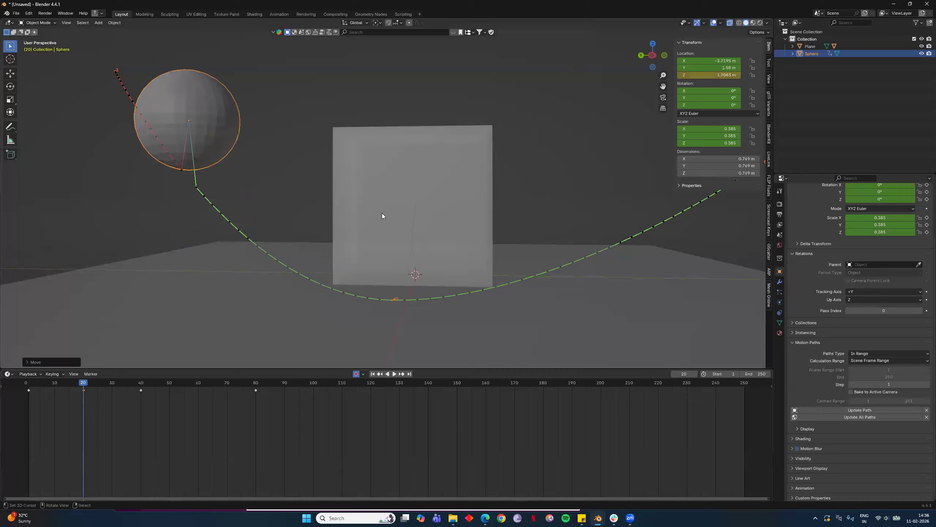
Step: Update the sphere's motion path and replay the animation, stopping at frame 25
{"action": "left_click", "coordinate": [870, 409]}
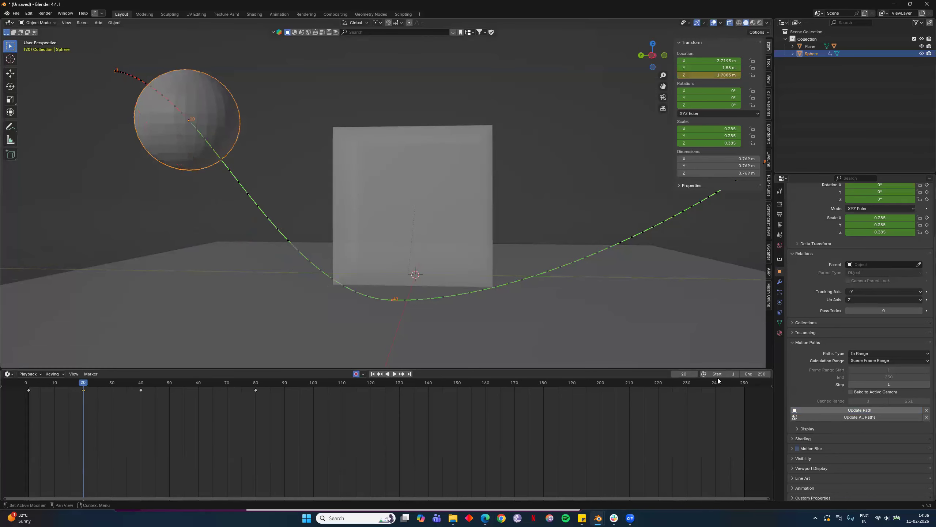
{"action": "key", "text": "space"}
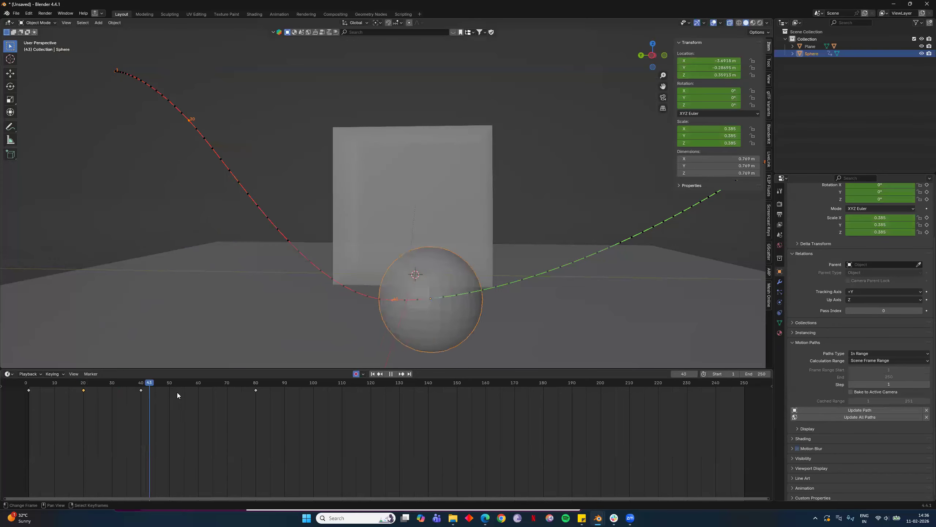
{"action": "left_click_drag", "start_coordinate": [47, 383], "coordinate": [55, 403]}
{"action": "key", "text": "Escape"}
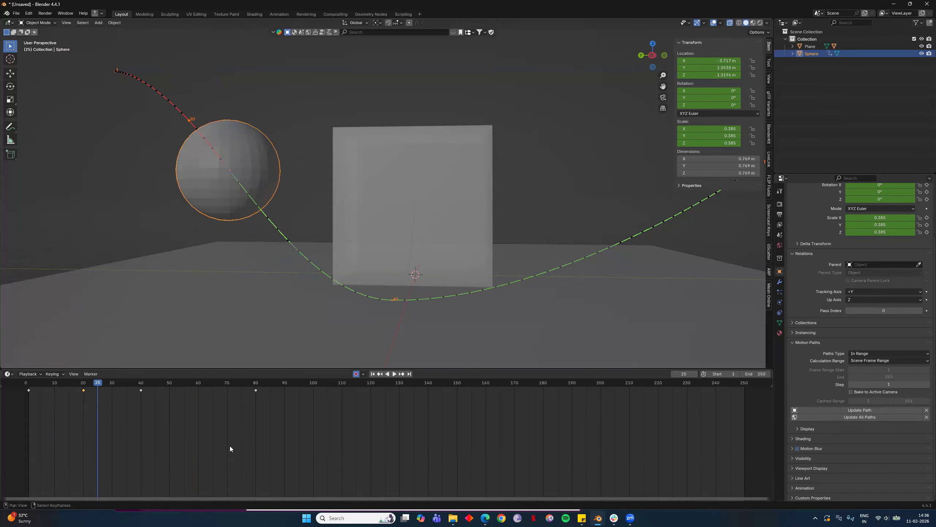
Step: Switch the Timeline to the Graph Editor and set the handle type of the sphere's frame 40 keyframes to Vector
{"action": "left_click", "coordinate": [11, 375]}
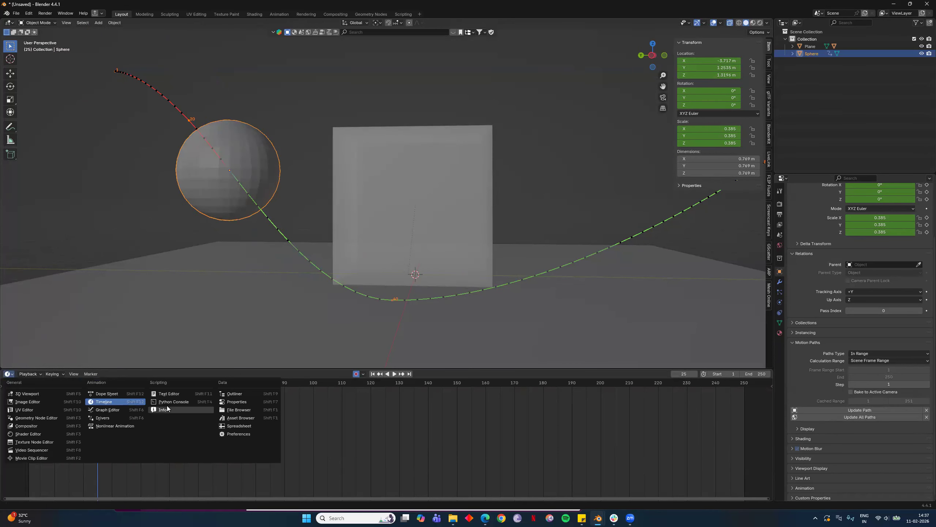
{"action": "left_click", "coordinate": [113, 410]}
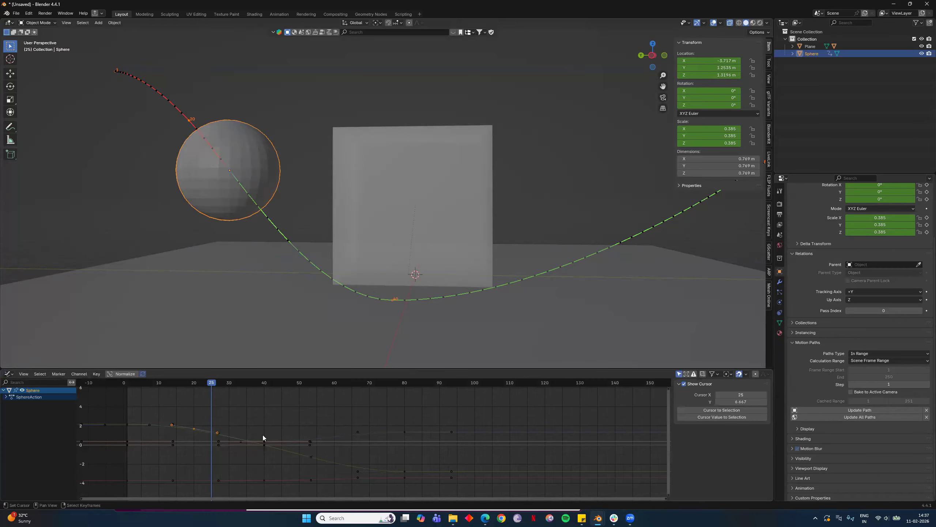
{"action": "scroll", "coordinate": [262, 435], "scroll_direction": "up", "scroll_amount": 1}
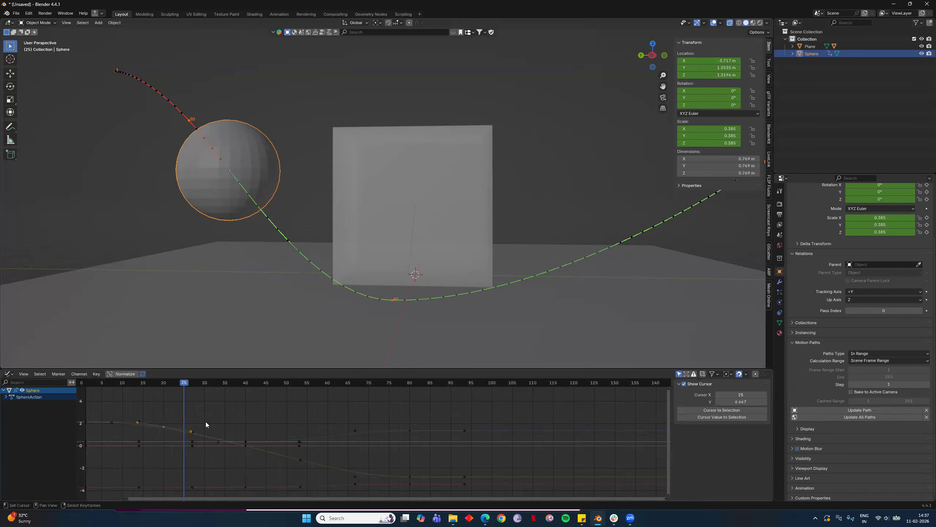
{"action": "left_click", "coordinate": [246, 442], "text": "alt"}
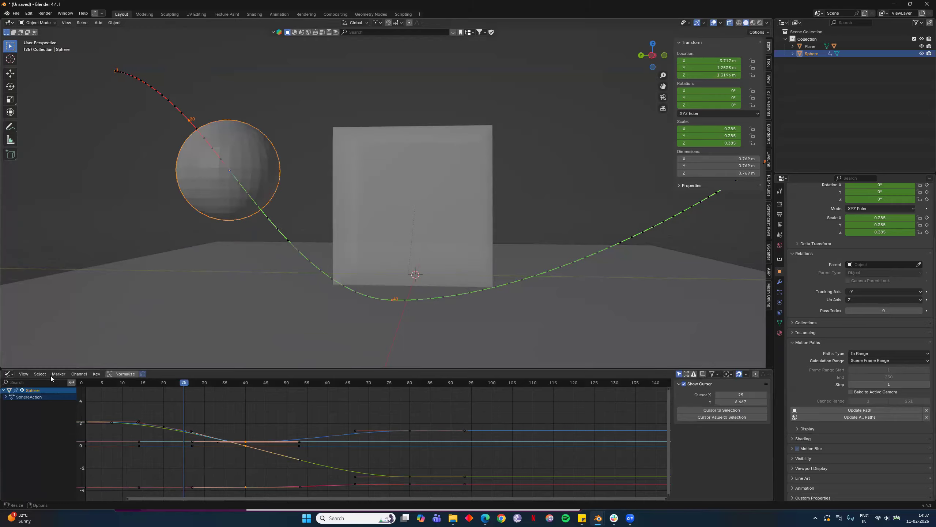
{"action": "left_click", "coordinate": [95, 374]}
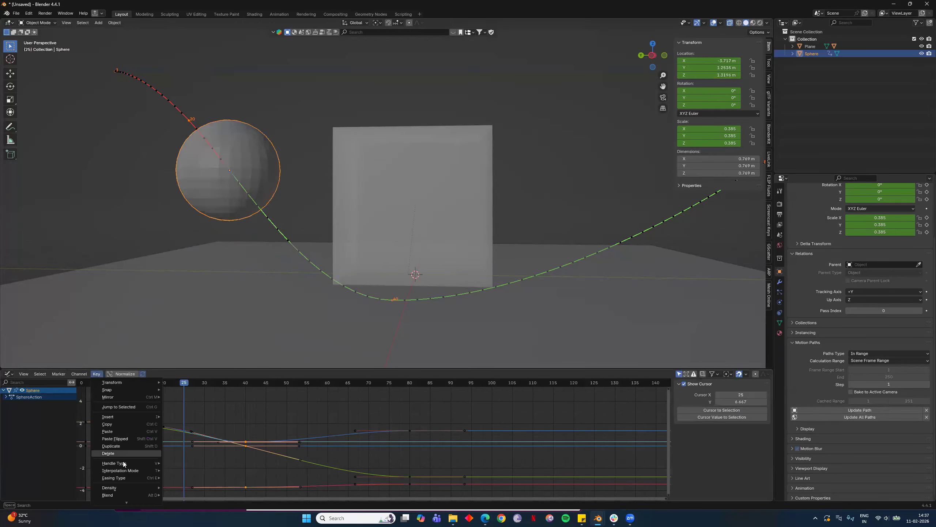
{"action": "mouse_move", "coordinate": [124, 463]}
{"action": "left_click", "coordinate": [221, 453]}
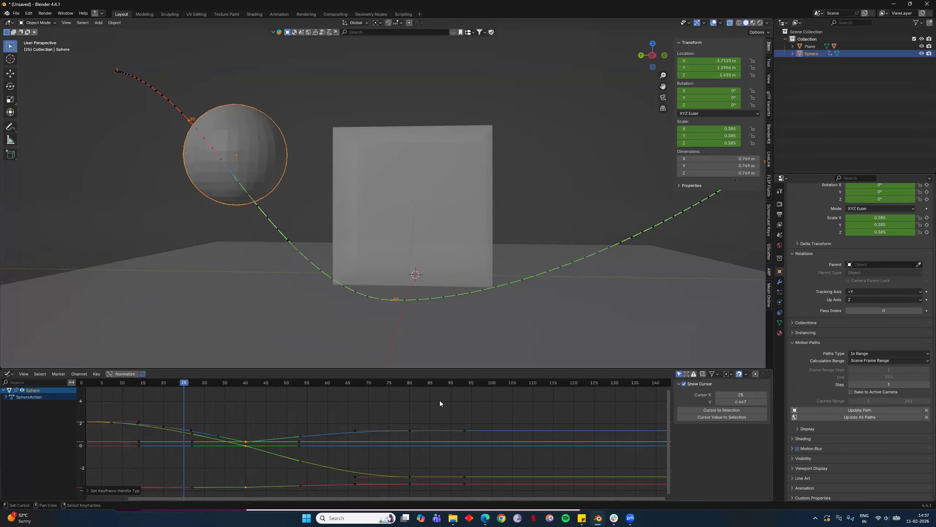
Step: Recalculate the sphere's motion path with the new handles and play the animation, stopping at frame 58
{"action": "left_click", "coordinate": [859, 410]}
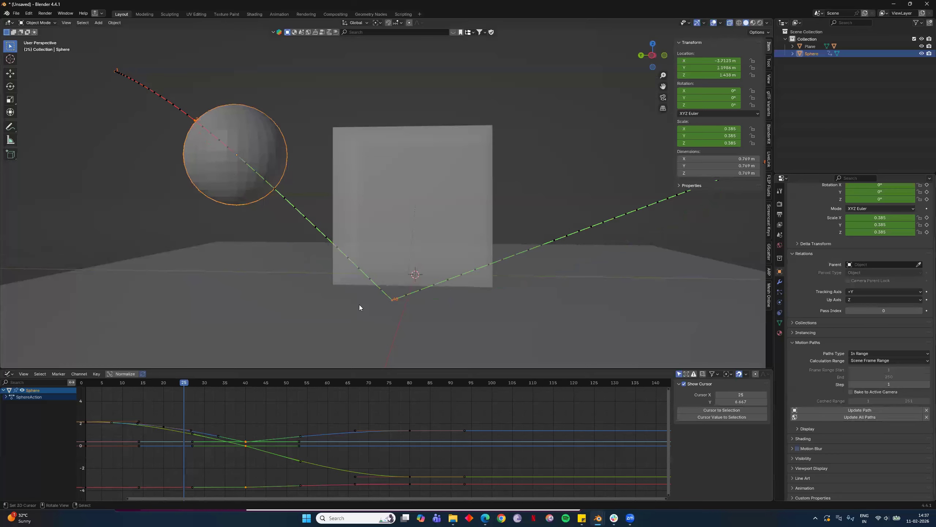
{"action": "key", "text": "space"}
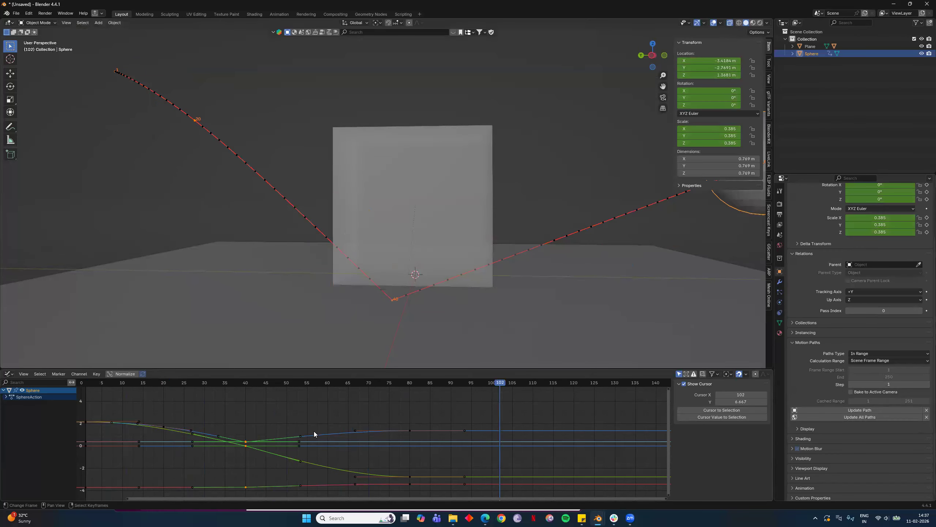
{"action": "key", "text": "space"}
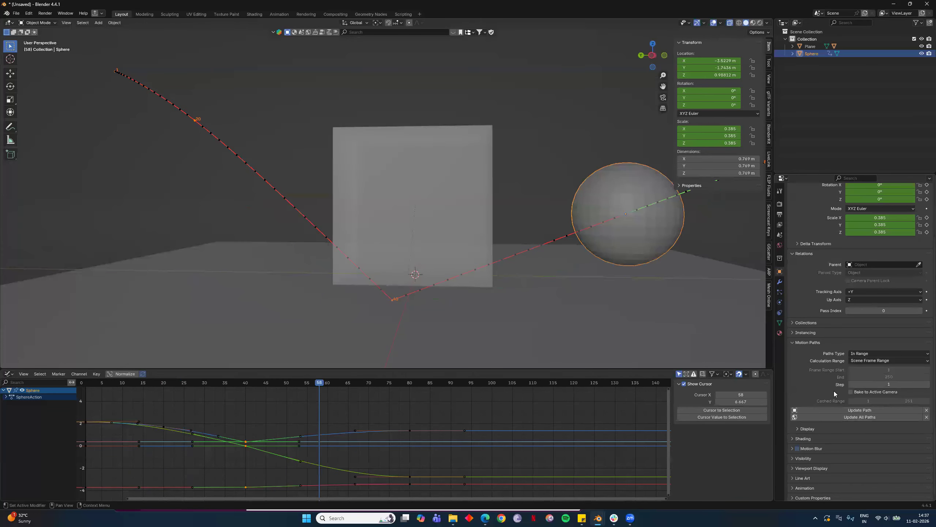
Step: Examine the sphere's motion path Display options, Shading settings and Visibility settings in the object properties
{"action": "scroll", "coordinate": [855, 385], "scroll_direction": "down", "scroll_amount": 2}
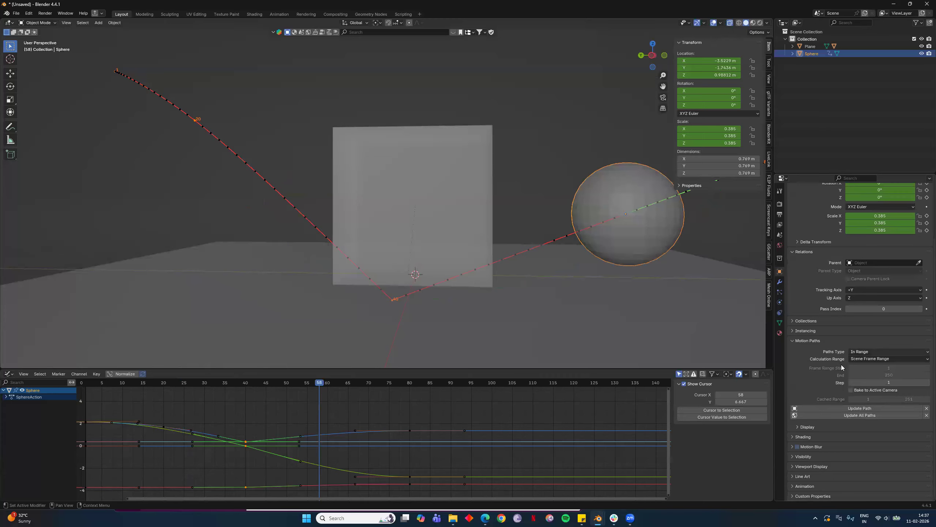
{"action": "left_click", "coordinate": [820, 427]}
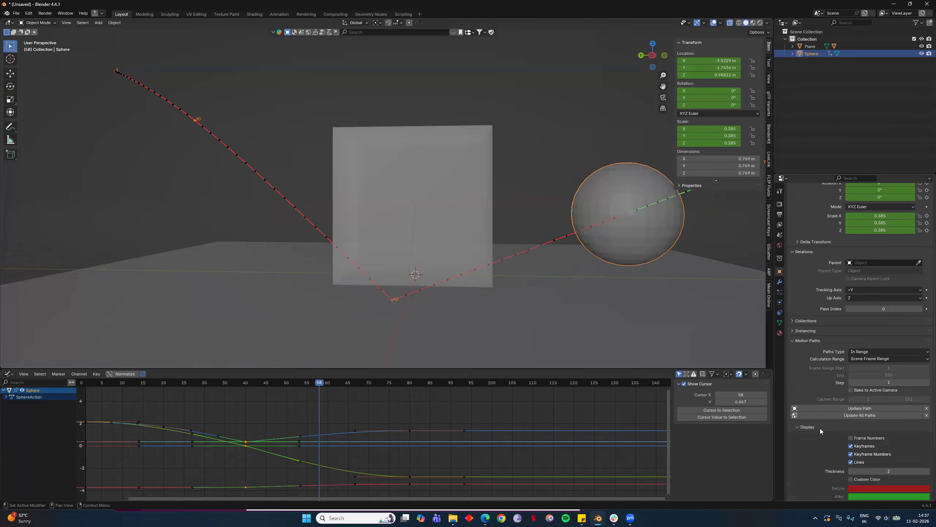
{"action": "scroll", "coordinate": [820, 429], "scroll_direction": "down", "scroll_amount": 5}
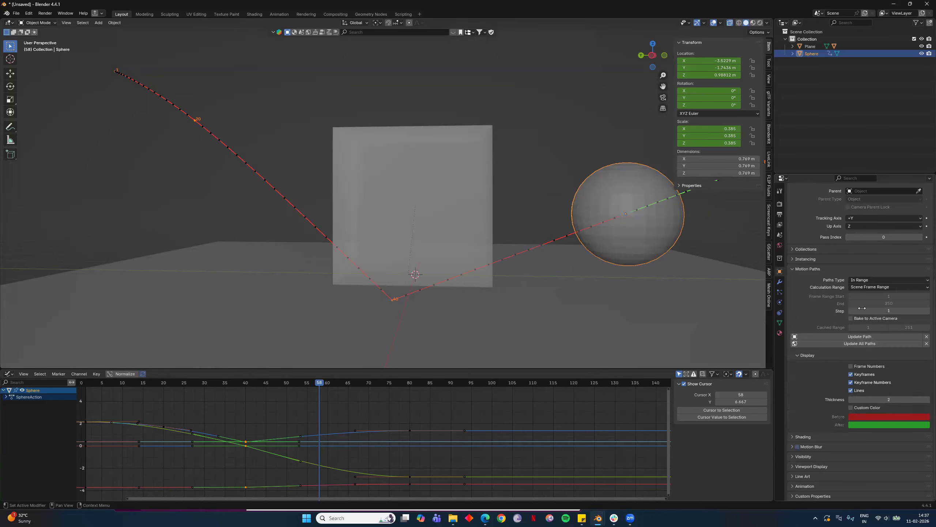
{"action": "left_click", "coordinate": [803, 354]}
{"action": "left_click", "coordinate": [811, 438]}
{"action": "scroll", "coordinate": [855, 449], "scroll_direction": "down", "scroll_amount": 6}
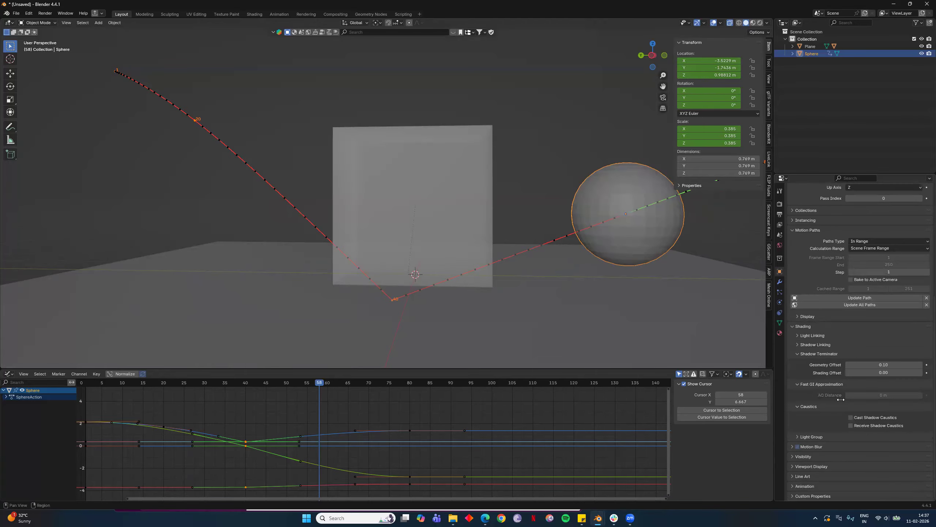
{"action": "left_click", "coordinate": [804, 326]}
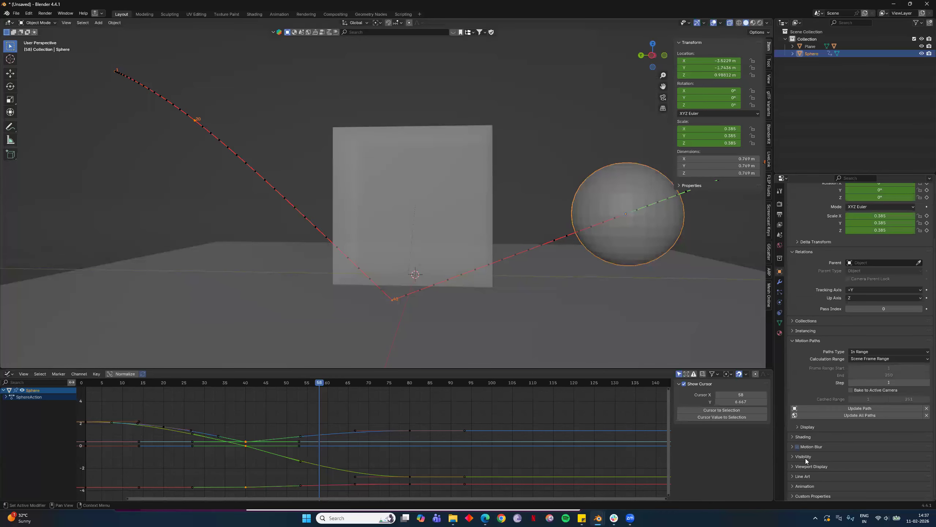
{"action": "left_click", "coordinate": [817, 457]}
{"action": "scroll", "coordinate": [815, 454], "scroll_direction": "down", "scroll_amount": 5}
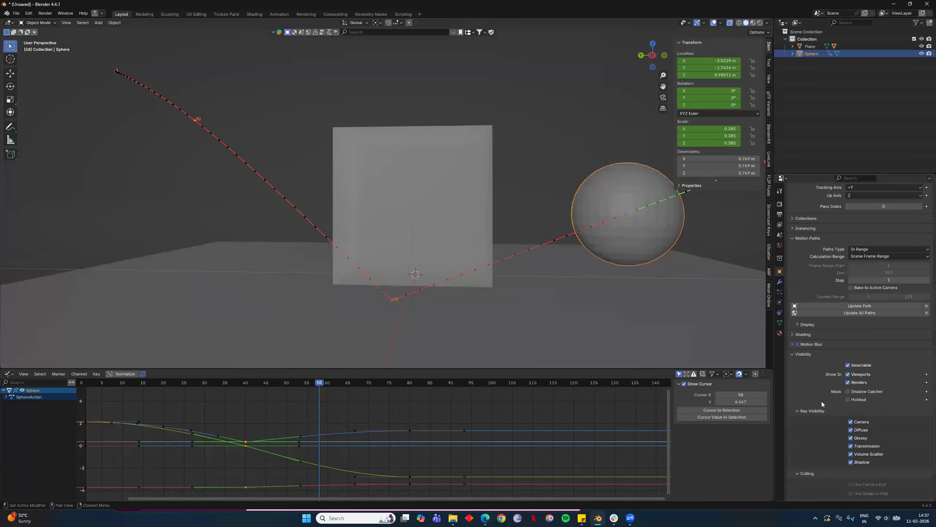
{"action": "left_click", "coordinate": [811, 354]}
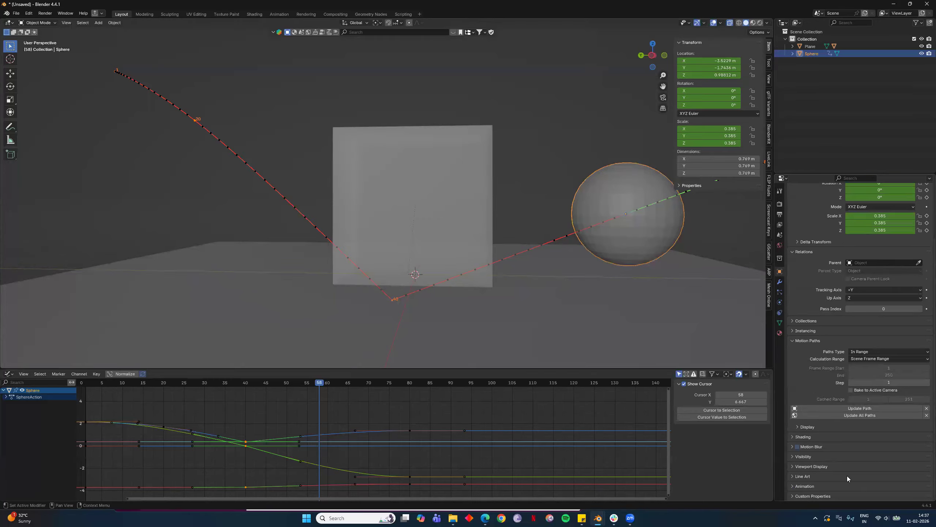
Step: In Viewport Display, try displaying the sphere as Bounds and Solid, then return it to Textured
{"action": "left_click", "coordinate": [826, 466]}
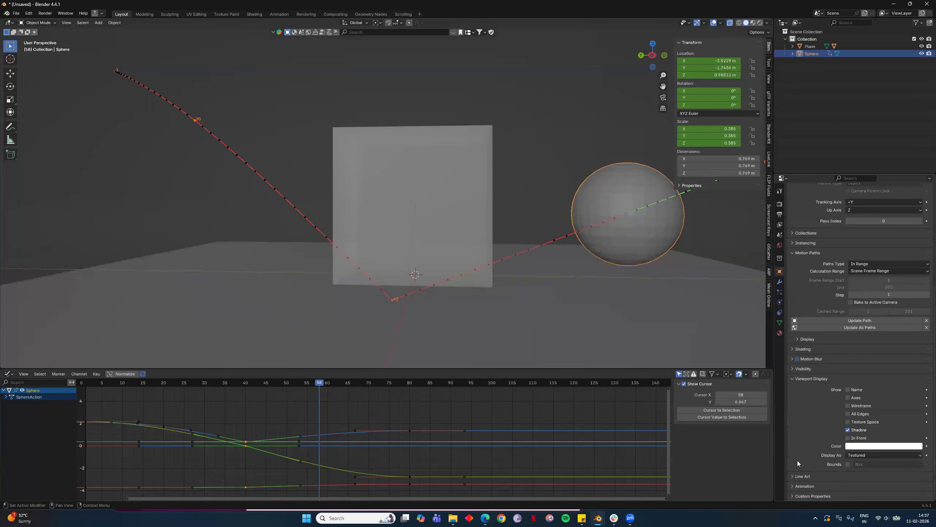
{"action": "left_click", "coordinate": [856, 459]}
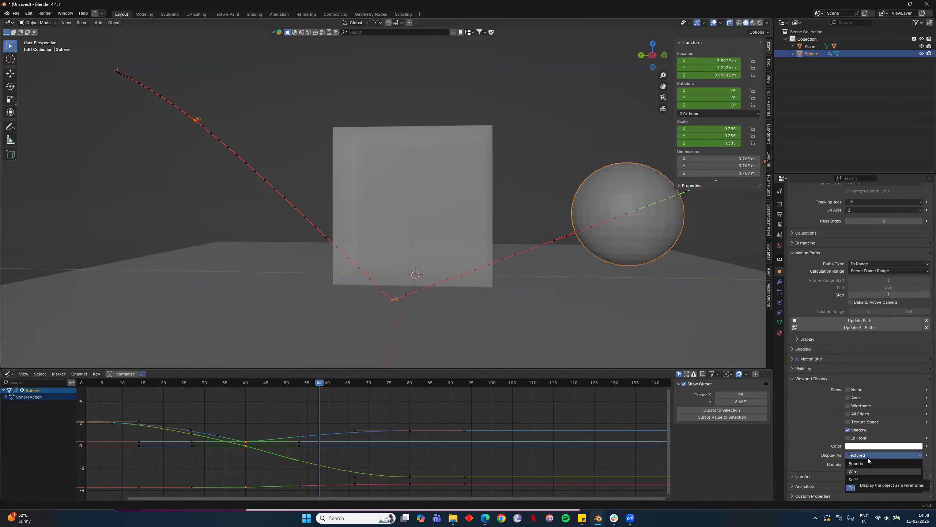
{"action": "left_click", "coordinate": [867, 457]}
{"action": "left_click", "coordinate": [868, 453]}
{"action": "left_click", "coordinate": [868, 464]}
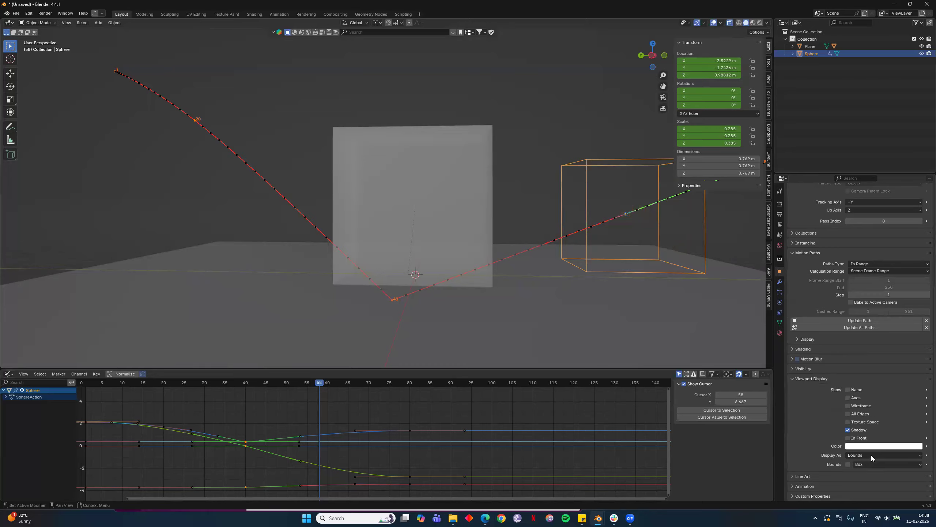
{"action": "left_click", "coordinate": [871, 455]}
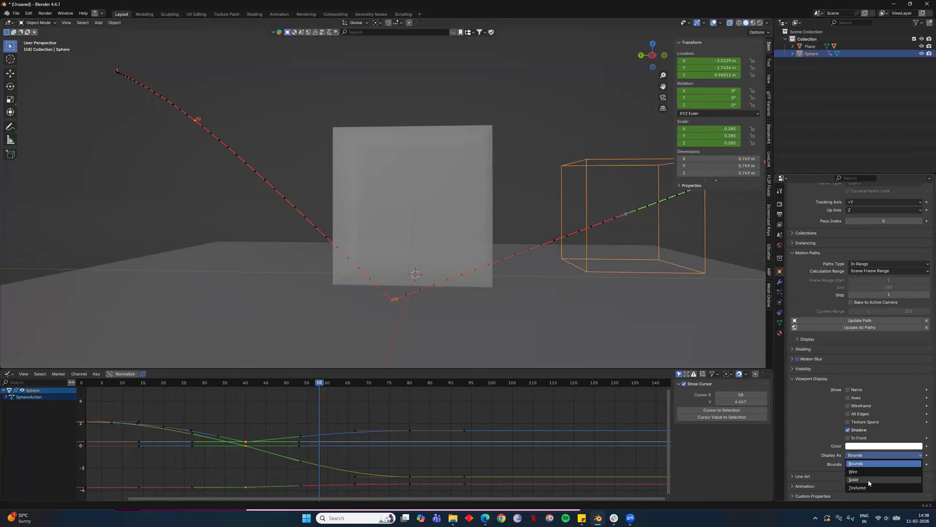
{"action": "left_click", "coordinate": [868, 481]}
{"action": "left_click", "coordinate": [872, 454]}
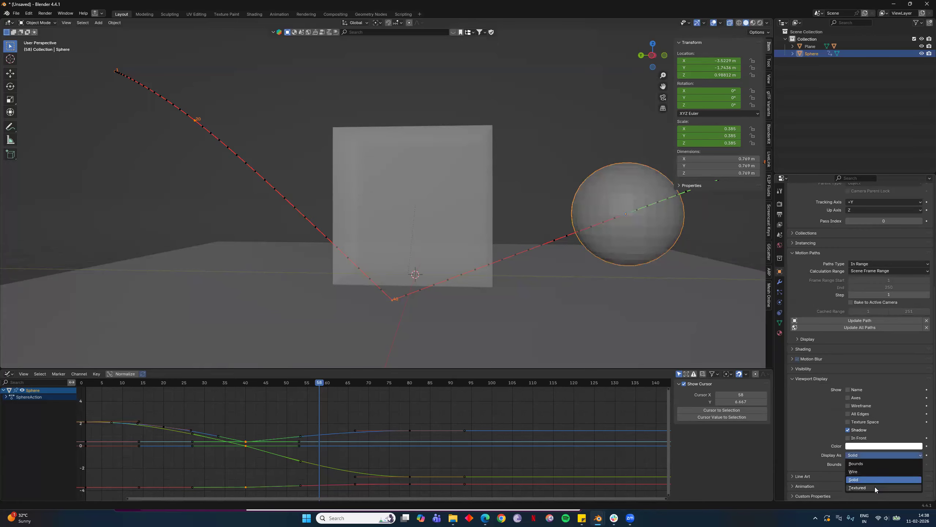
{"action": "left_click", "coordinate": [875, 487]}
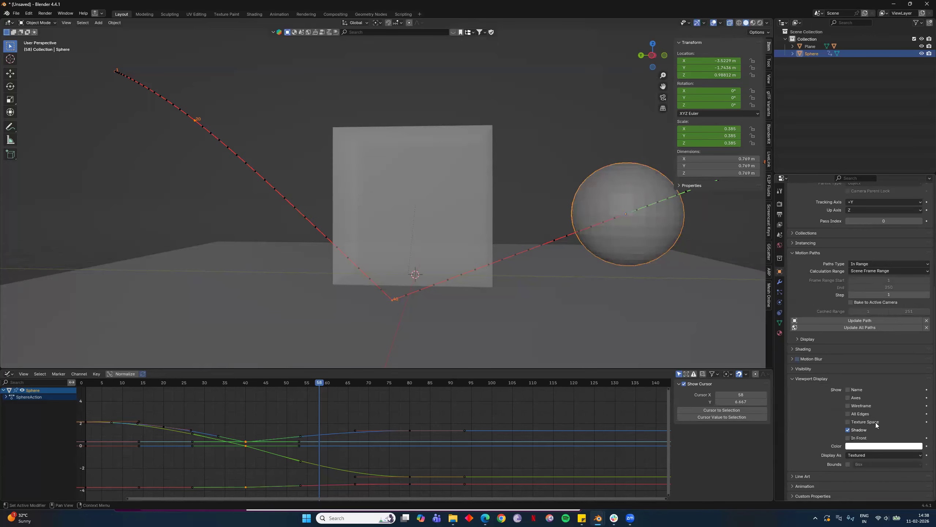
Step: Toggle the sphere's Wireframe, Axes, Name and Texture Space viewport displays on and off again
{"action": "left_click", "coordinate": [862, 405]}
{"action": "left_click", "coordinate": [862, 405]}
{"action": "left_click", "coordinate": [863, 405]}
{"action": "left_click", "coordinate": [863, 405]}
{"action": "left_click", "coordinate": [860, 397]}
{"action": "left_click", "coordinate": [860, 397]}
{"action": "left_click", "coordinate": [861, 391]}
{"action": "left_click", "coordinate": [861, 390]}
{"action": "left_click", "coordinate": [866, 422]}
{"action": "left_click", "coordinate": [865, 421]}
Step: Scrub the animation to frame 24 and open the sphere's modifier properties
{"action": "left_click", "coordinate": [397, 384]}
{"action": "left_click_drag", "start_coordinate": [160, 387], "coordinate": [180, 386]}
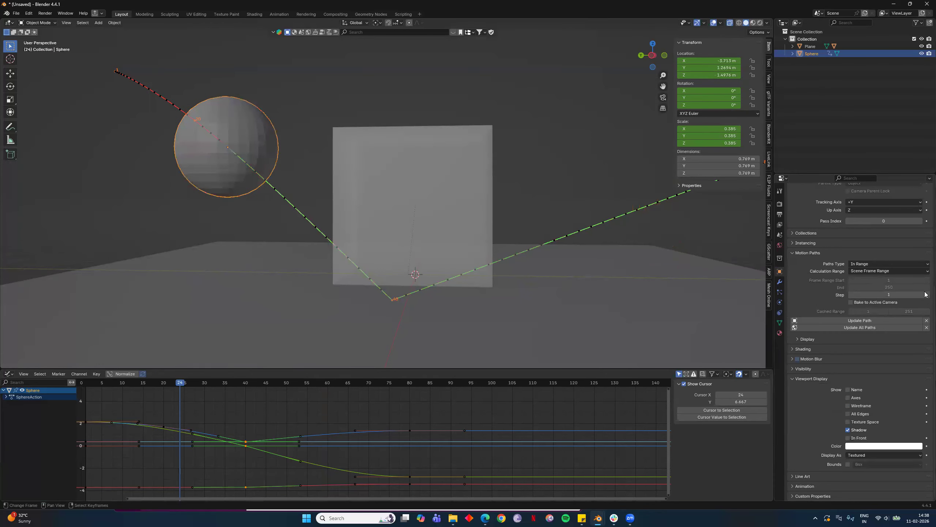
{"action": "left_click", "coordinate": [780, 283]}
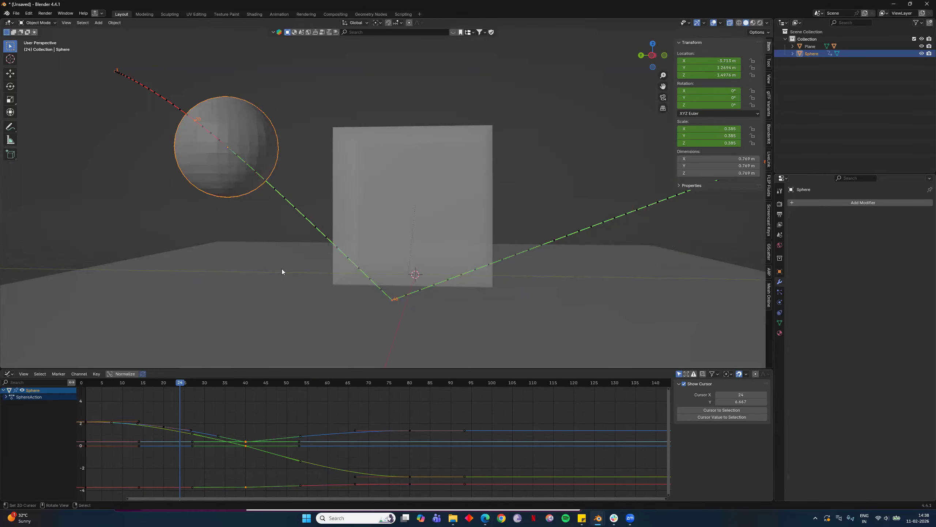
{"action": "middle_click_drag", "start_coordinate": [492, 273], "coordinate": [239, 299]}
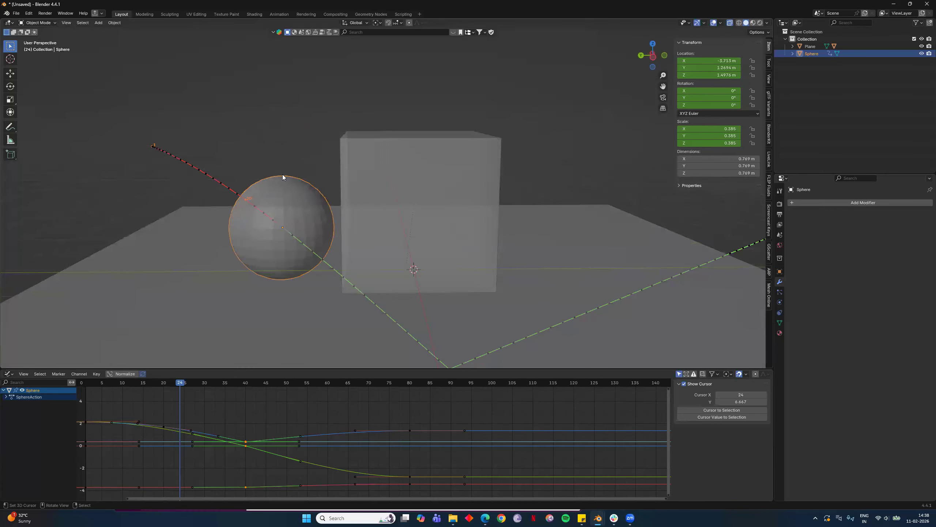
Step: Try an Array modifier with a higher count on the sphere, then remove it
{"action": "left_click", "coordinate": [887, 205]}
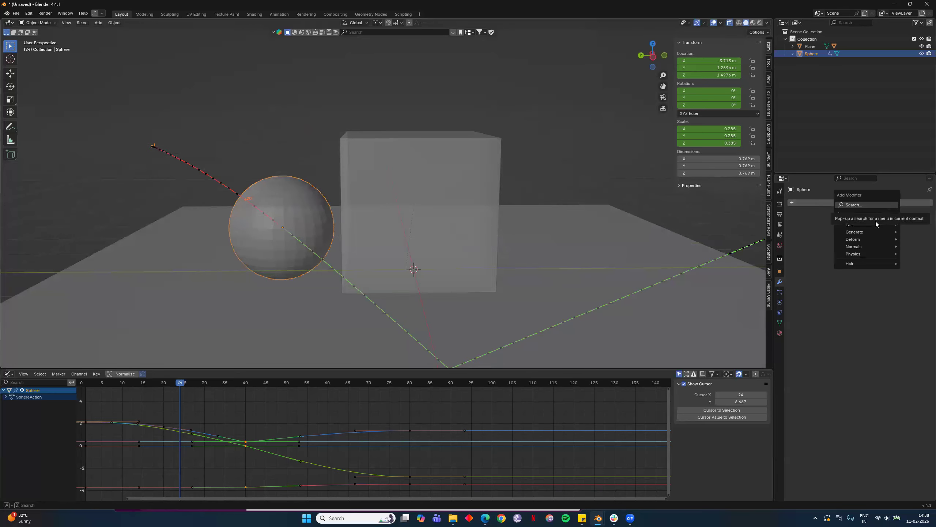
{"action": "mouse_move", "coordinate": [874, 224]}
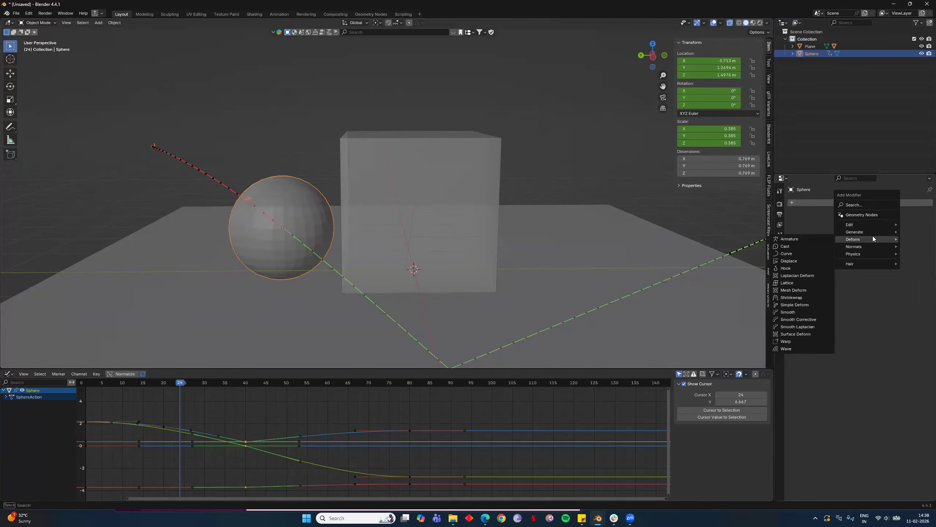
{"action": "mouse_move", "coordinate": [852, 236]}
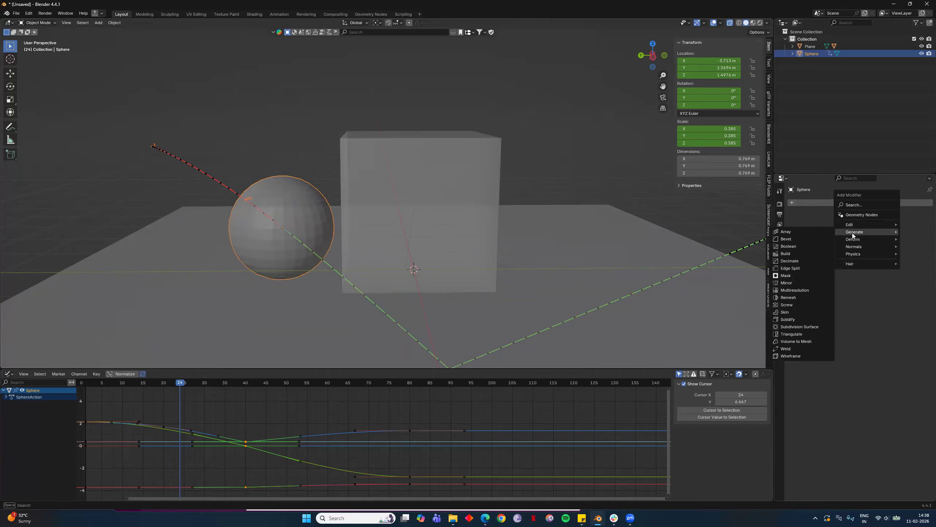
{"action": "left_click", "coordinate": [786, 232]}
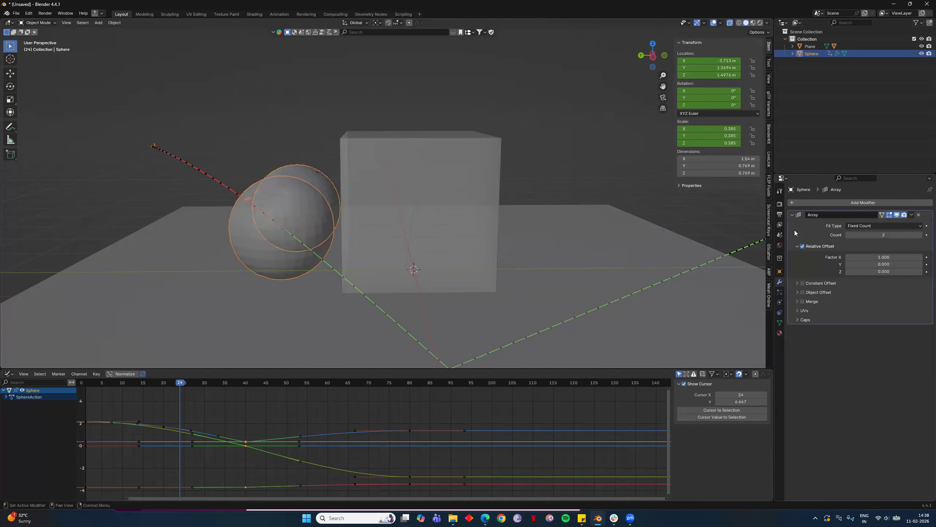
{"action": "mouse_move", "coordinate": [884, 235]}
{"action": "left_mouse_down"}
{"action": "mouse_move", "coordinate": [907, 235]}
{"action": "mouse_move", "coordinate": [899, 234]}
{"action": "left_mouse_up"}
{"action": "middle_click_drag", "start_coordinate": [562, 160], "coordinate": [908, 206]}
{"action": "key", "text": "x"}
Step: Examine the modifier types offered for the sphere, including the Generate, Deform, Normals and Physics categories
{"action": "left_click", "coordinate": [886, 203]}
{"action": "mouse_move", "coordinate": [887, 205]}
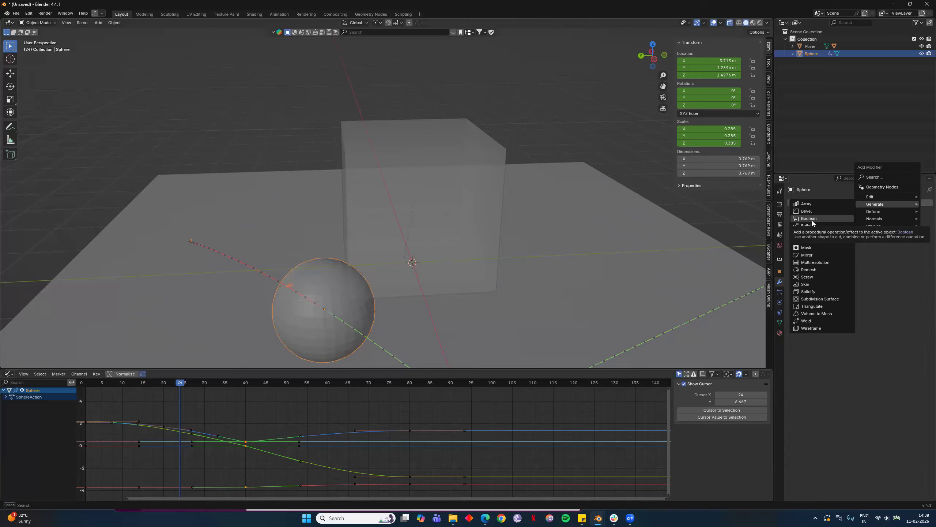
{"action": "left_click", "coordinate": [818, 202]}
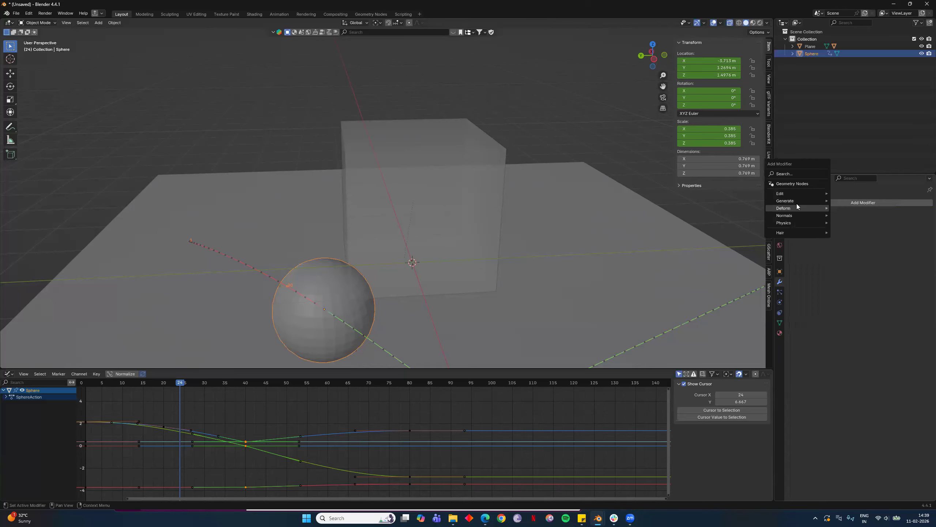
{"action": "mouse_move", "coordinate": [794, 202]}
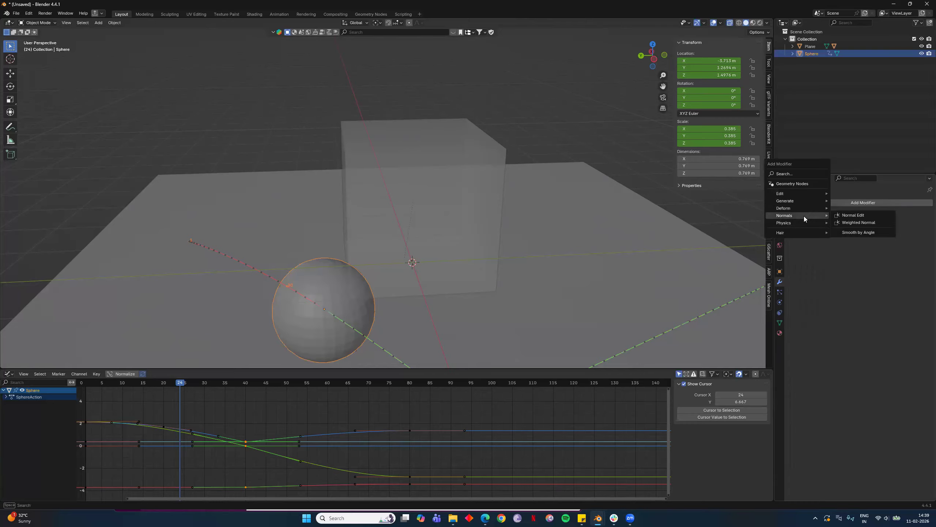
{"action": "mouse_move", "coordinate": [803, 227]}
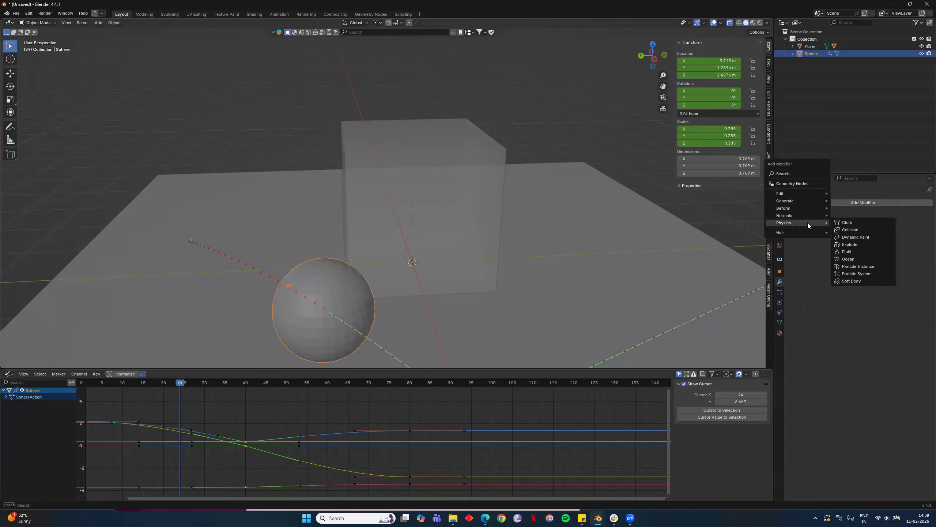
{"action": "left_click", "coordinate": [858, 203]}
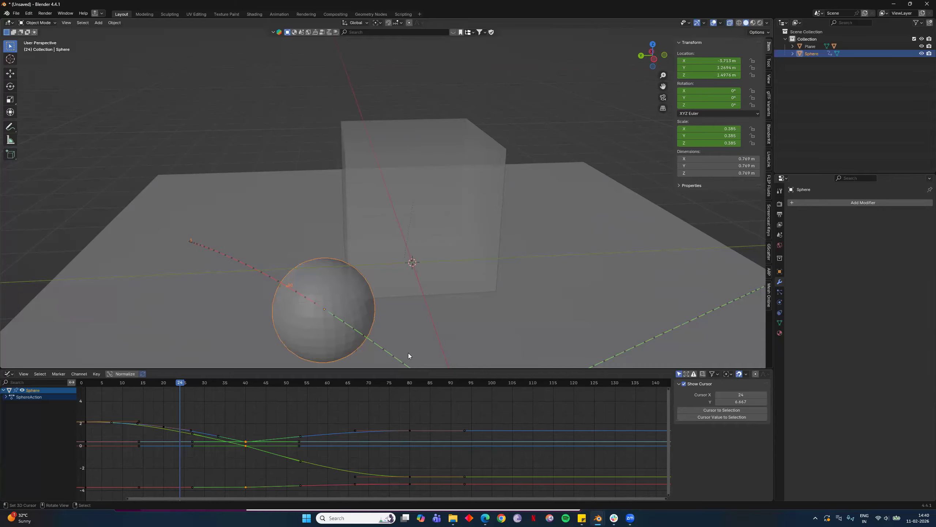
{"action": "middle_click_drag", "start_coordinate": [372, 291], "coordinate": [380, 235]}
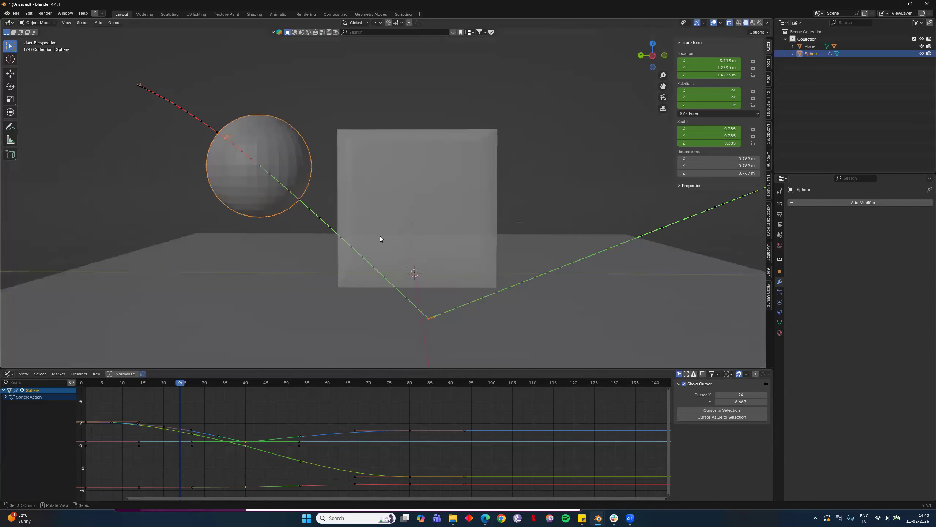
{"action": "left_click", "coordinate": [828, 204]}
{"action": "mouse_move", "coordinate": [814, 218]}
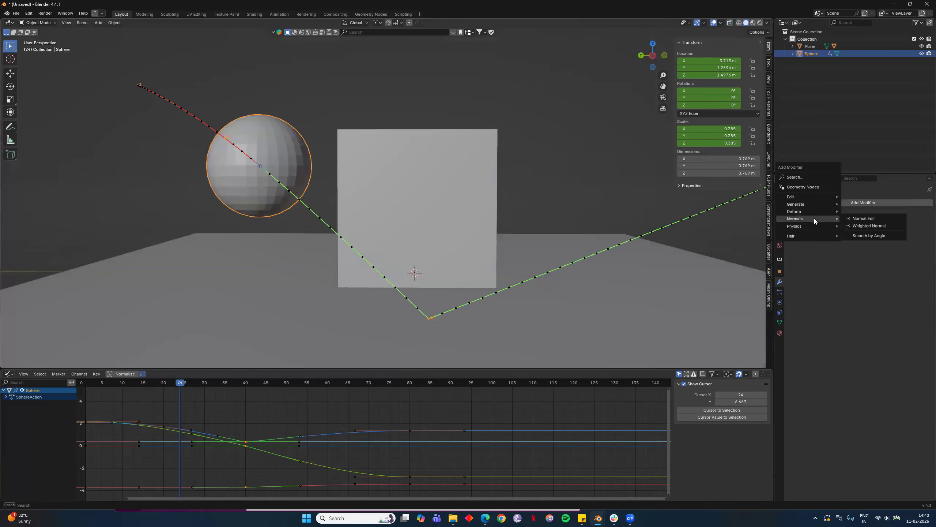
Step: View the sphere's particle properties and its physics properties
{"action": "left_click", "coordinate": [780, 292]}
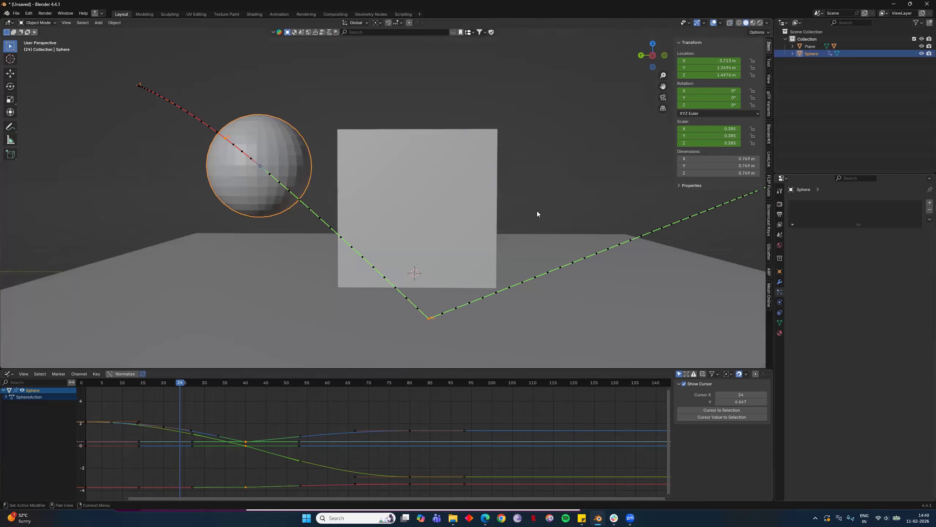
{"action": "left_click", "coordinate": [780, 303]}
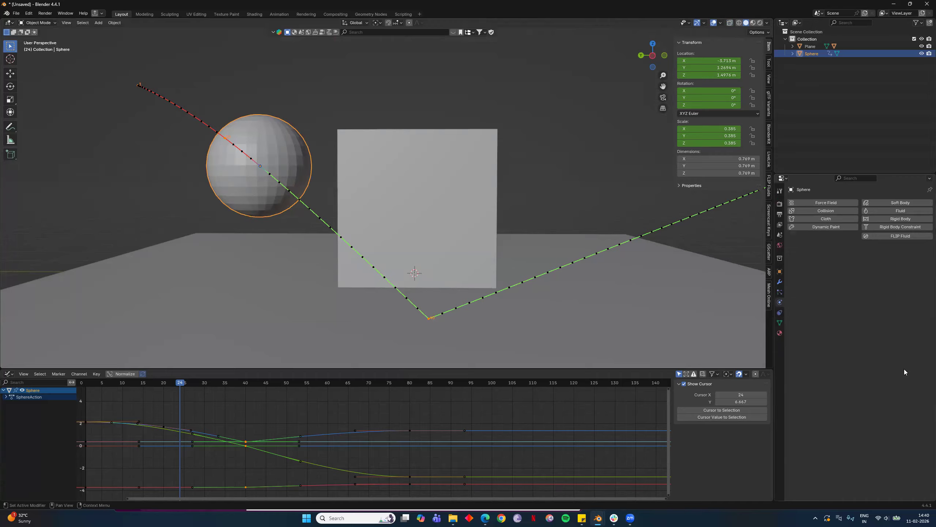
Step: Delete all of the sphere's animation keyframes in the Graph Editor
{"action": "left_click", "coordinate": [780, 313]}
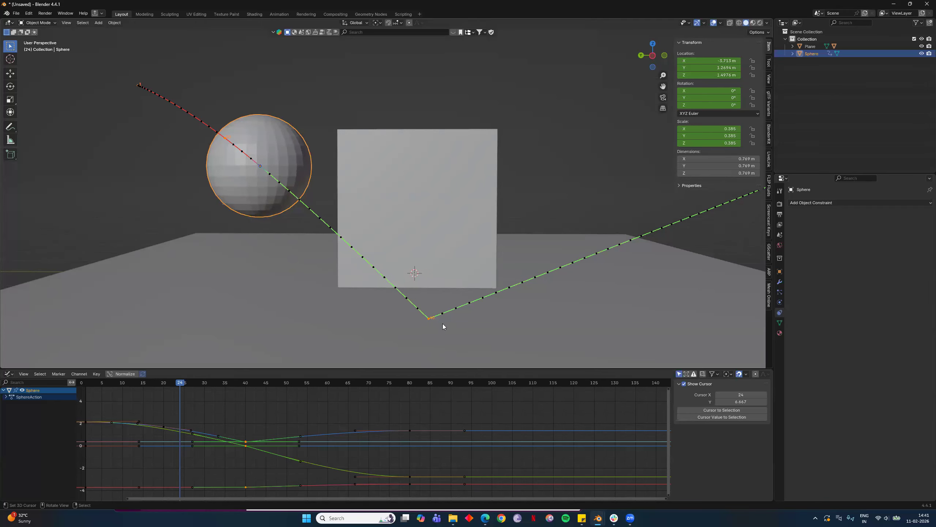
{"action": "middle_click_drag", "start_coordinate": [458, 283], "coordinate": [346, 211]}
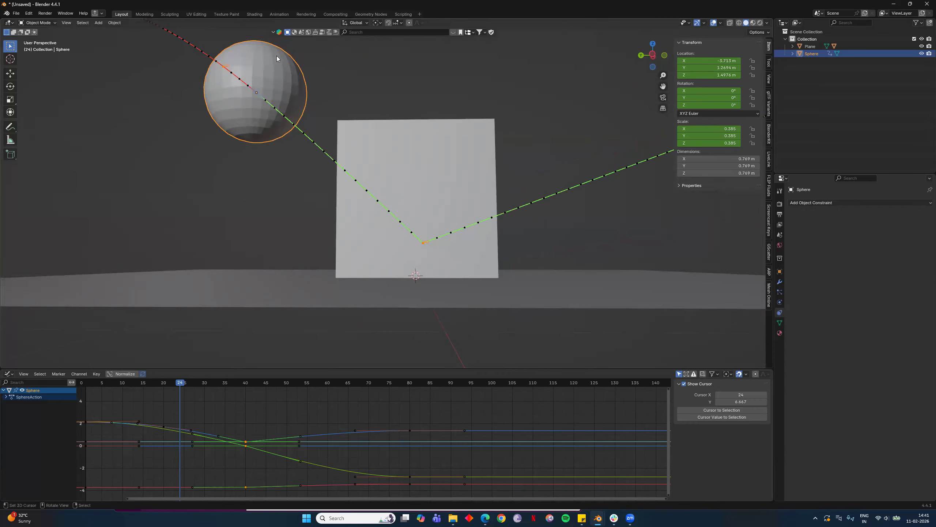
{"action": "middle_click_drag", "start_coordinate": [339, 139], "coordinate": [340, 162]}
{"action": "scroll", "coordinate": [340, 404], "scroll_direction": "down", "scroll_amount": 3}
{"action": "scroll", "coordinate": [350, 416], "scroll_direction": "down", "scroll_amount": 2}
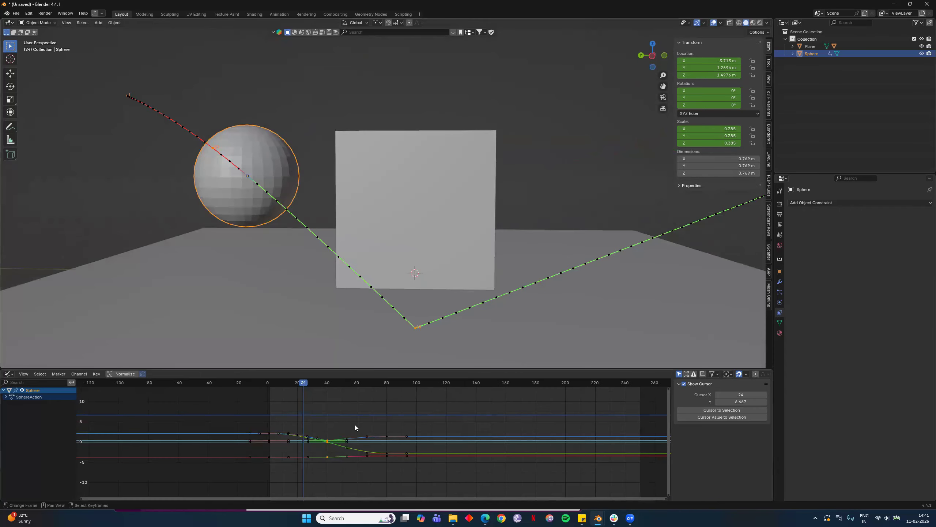
{"action": "scroll", "coordinate": [387, 422], "scroll_direction": "down", "scroll_amount": 3}
{"action": "key", "text": "a"}
{"action": "key", "text": "x"}
{"action": "left_click", "coordinate": [388, 422]}
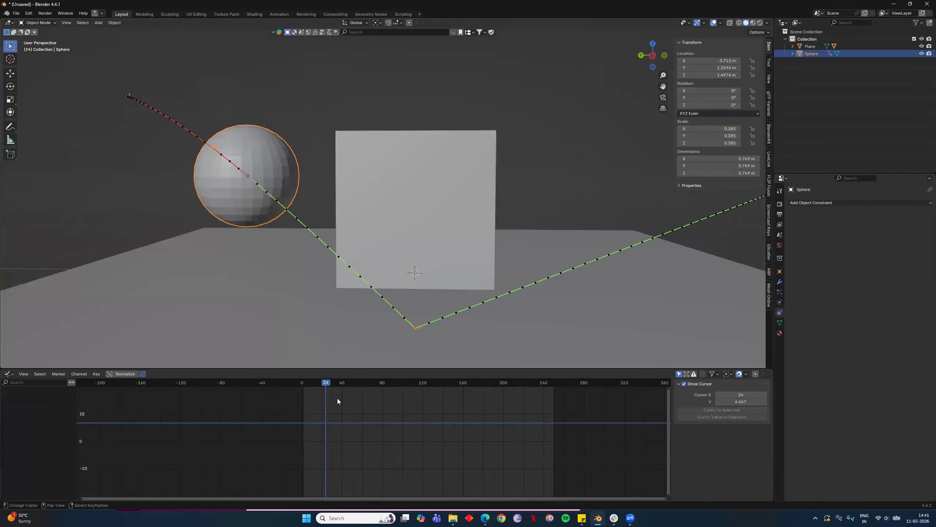
Step: Set the current frame to 0 and clear the sphere's motion path
{"action": "left_click_drag", "start_coordinate": [310, 383], "coordinate": [303, 379]}
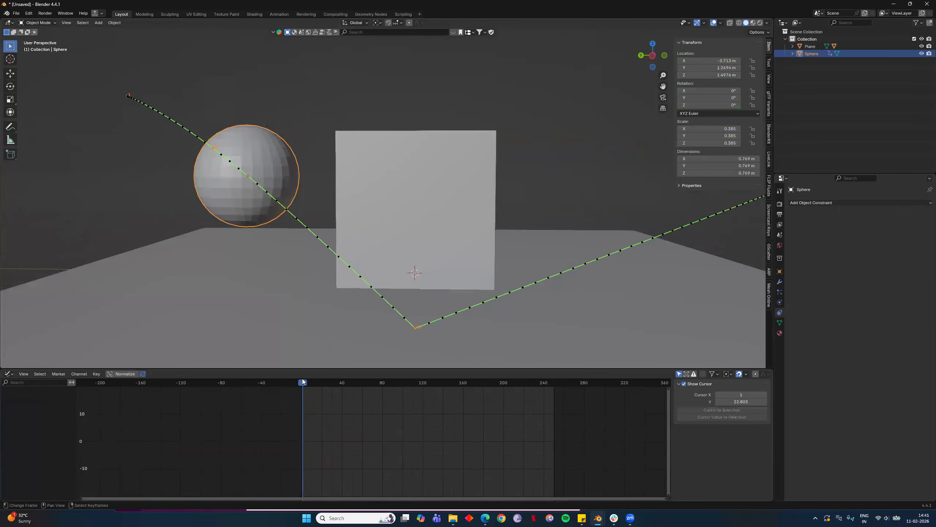
{"action": "key", "text": "Left"}
{"action": "left_click", "coordinate": [779, 271]}
{"action": "scroll", "coordinate": [876, 416], "scroll_direction": "down", "scroll_amount": 4}
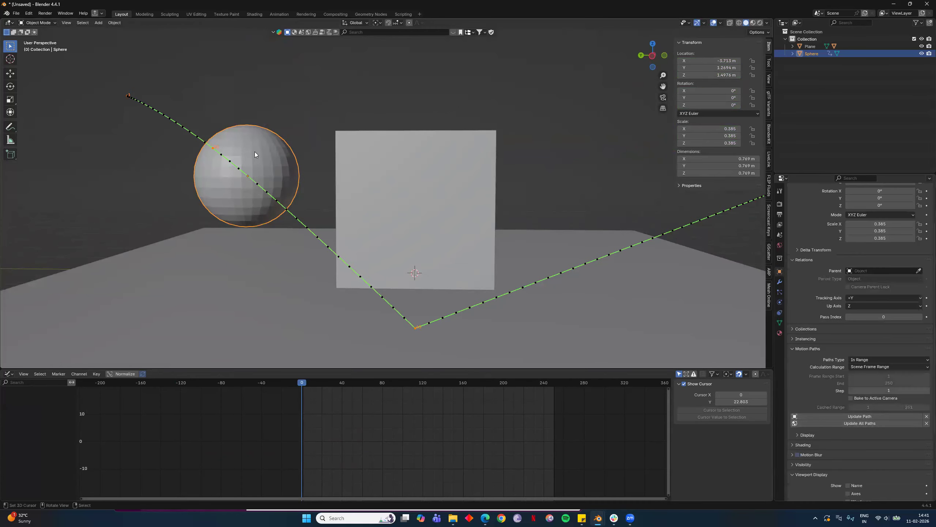
{"action": "left_click", "coordinate": [926, 416]}
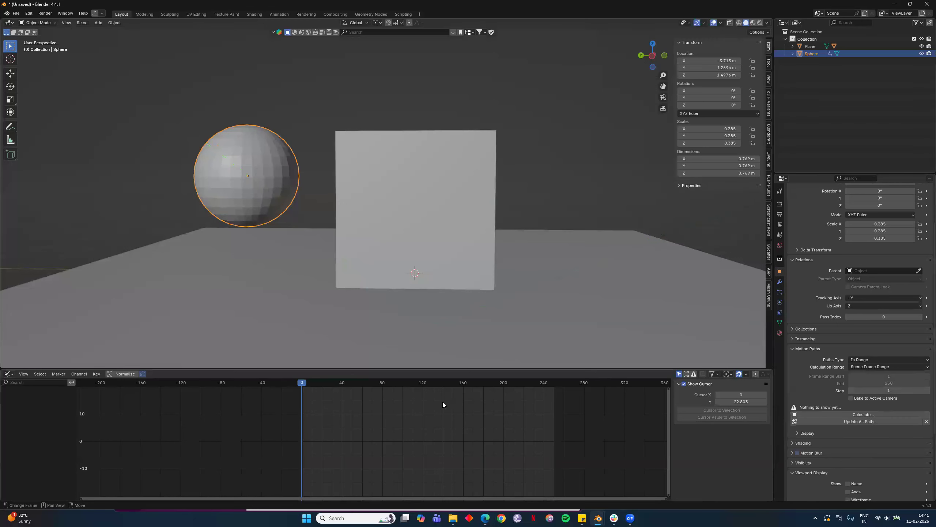
Step: Add a Copy Rotation constraint to the sphere with the cube as its target, keeping the Default order
{"action": "left_click", "coordinate": [782, 317]}
{"action": "left_click", "coordinate": [781, 322]}
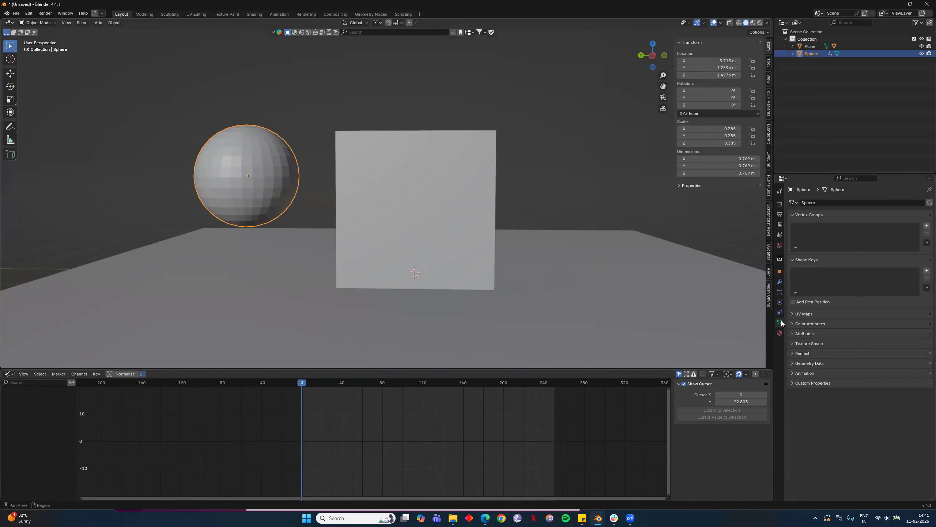
{"action": "left_click", "coordinate": [780, 313]}
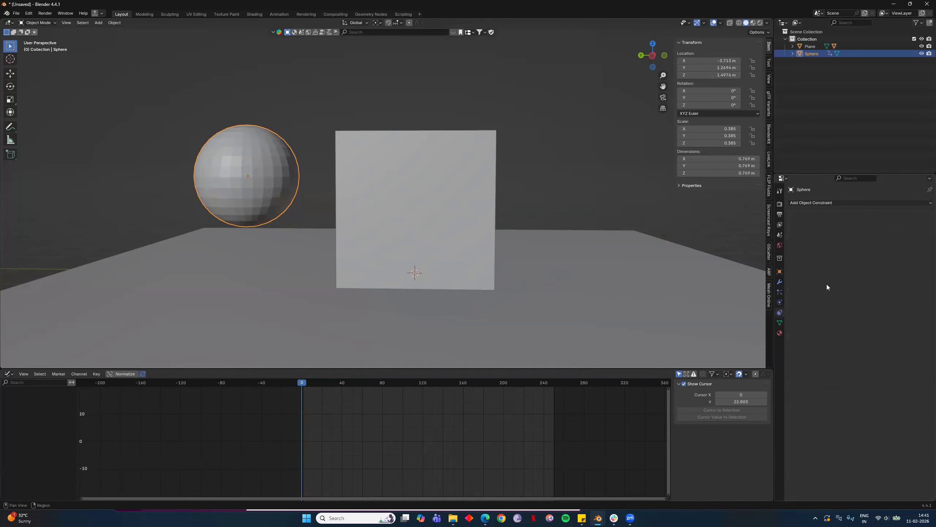
{"action": "left_click", "coordinate": [816, 202]}
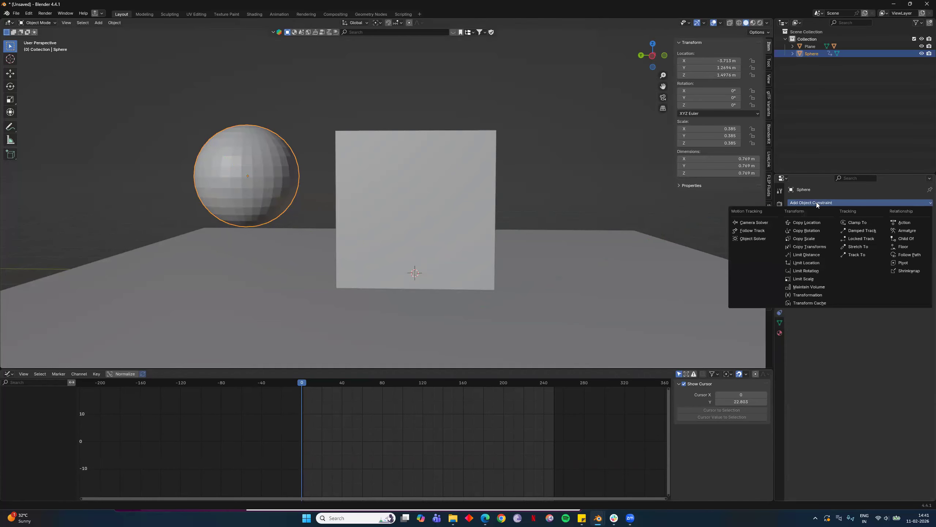
{"action": "left_click", "coordinate": [815, 230]}
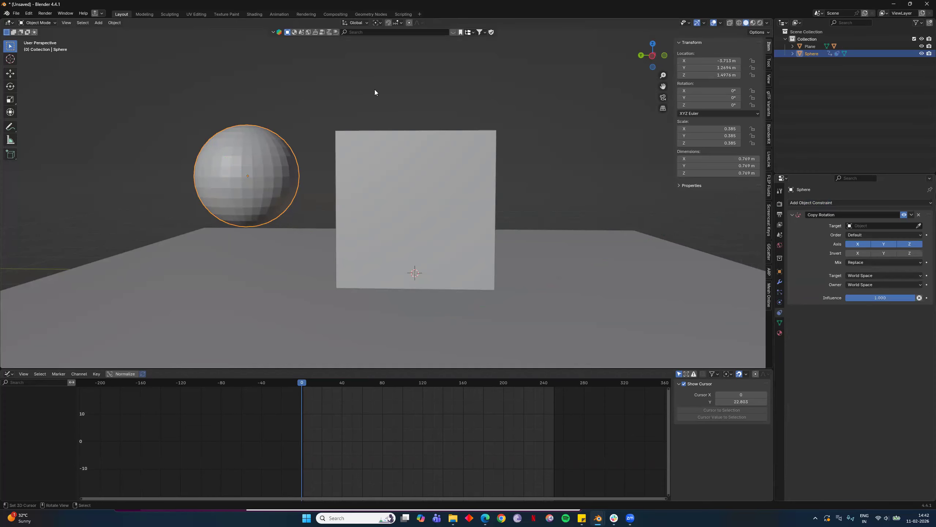
{"action": "key", "text": "r"}
{"action": "key", "text": "Escape"}
{"action": "left_click", "coordinate": [919, 225]}
{"action": "left_click", "coordinate": [417, 155]}
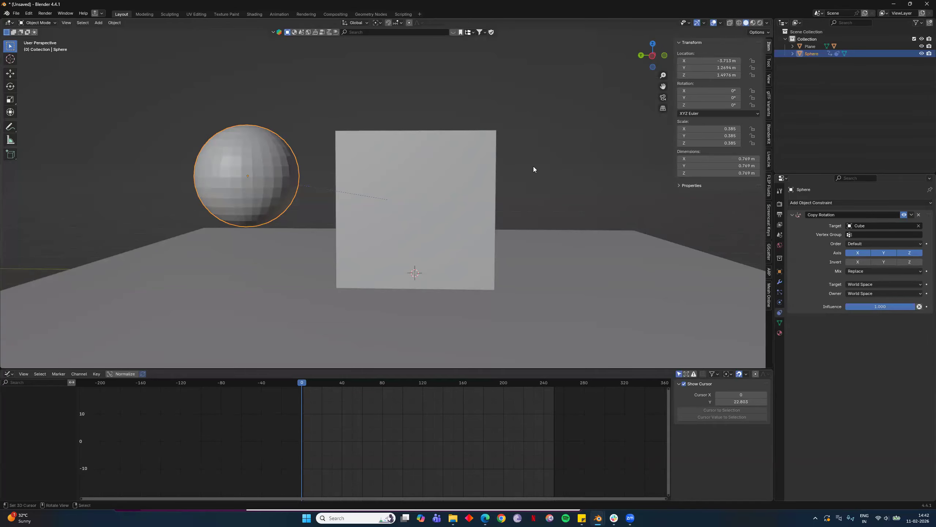
{"action": "left_click", "coordinate": [904, 243]}
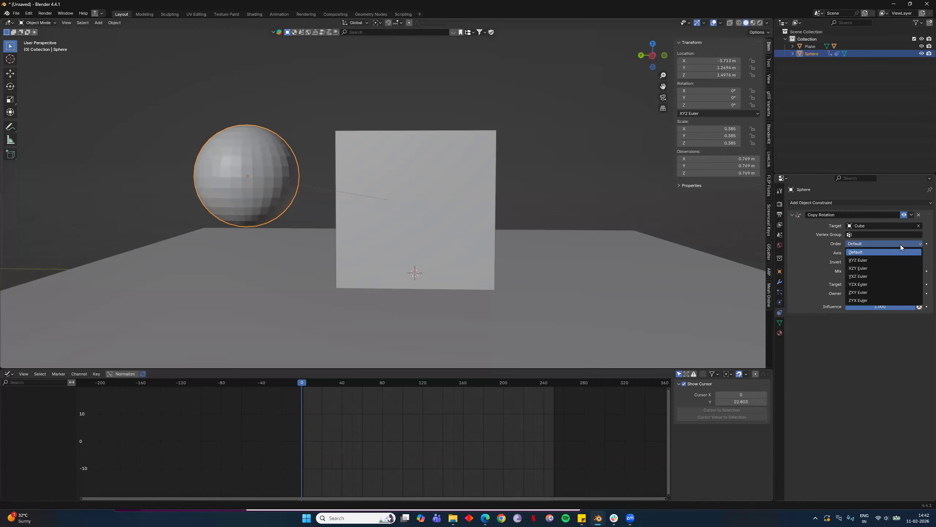
{"action": "left_click", "coordinate": [900, 245]}
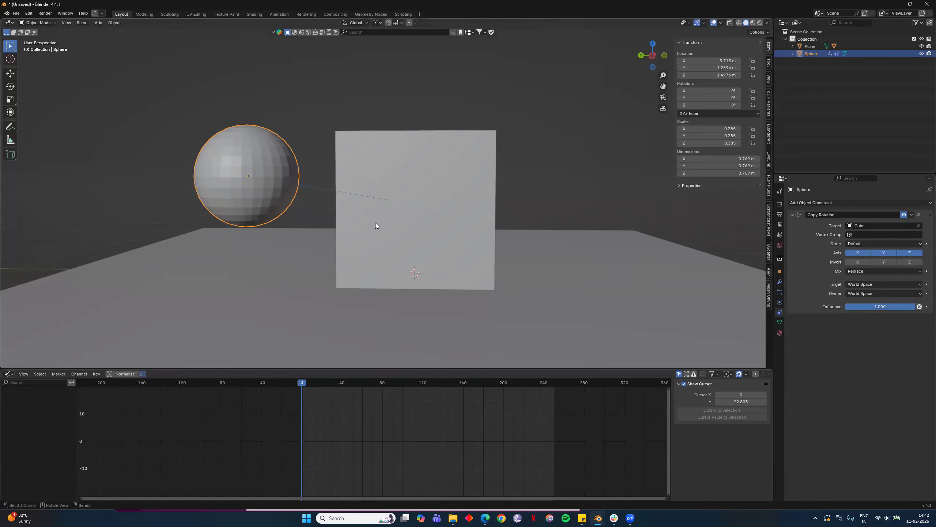
Step: Try rotating the cube freehand from two viewing angles to test the sphere's copied rotation, cancelling each rotation
{"action": "left_click", "coordinate": [590, 282]}
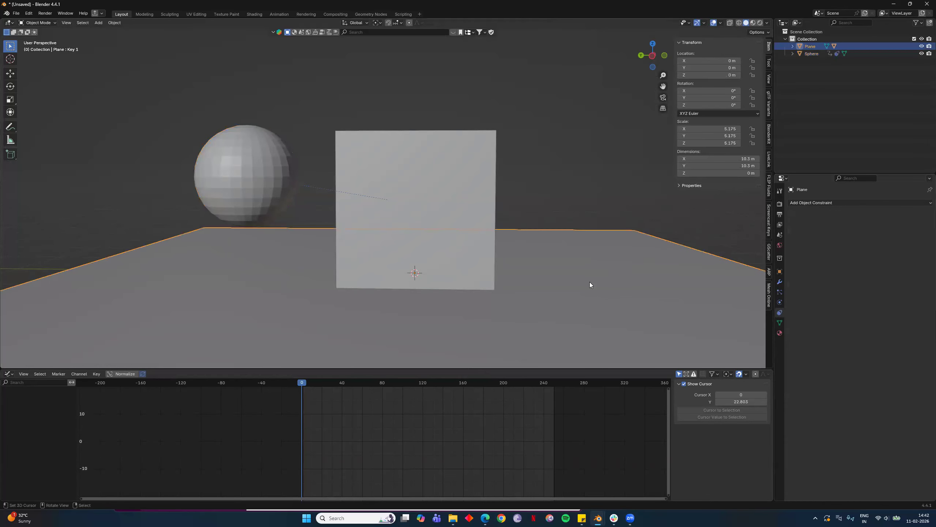
{"action": "left_click", "coordinate": [433, 200]}
{"action": "key", "text": "r"}
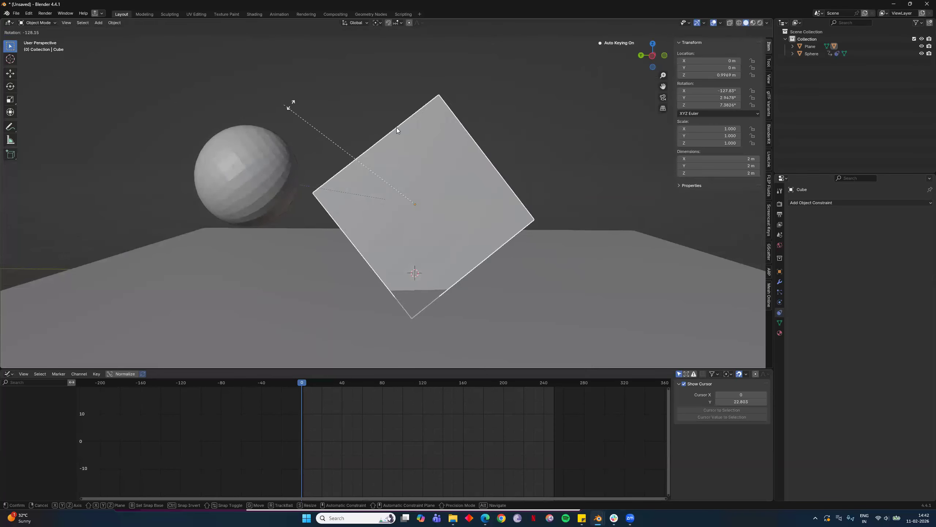
{"action": "key", "text": "Escape"}
{"action": "middle_click_drag", "start_coordinate": [408, 257], "coordinate": [442, 166]}
{"action": "key", "text": "r"}
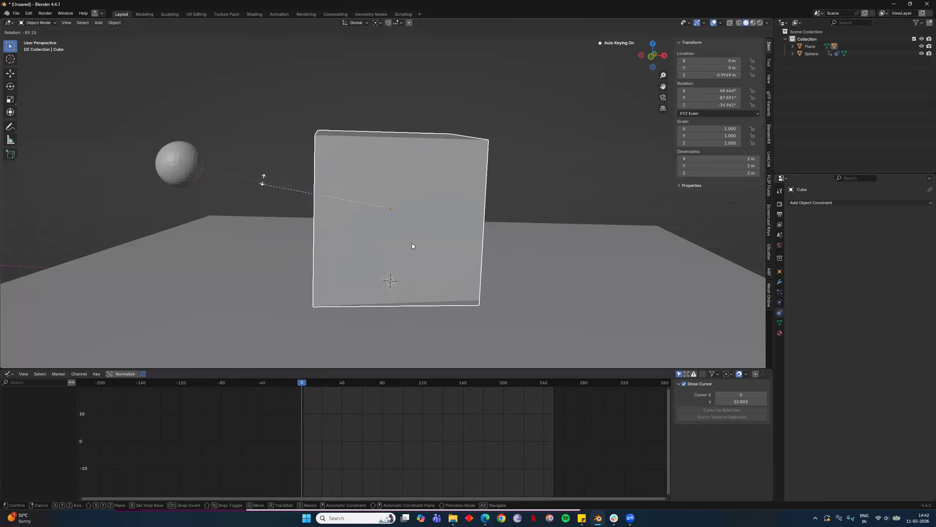
{"action": "key", "text": "Escape"}
{"action": "middle_click_drag", "start_coordinate": [455, 237], "coordinate": [598, 273]}
Step: Set the value of the plane's Key 1 shape key to 1.000
{"action": "left_click", "coordinate": [598, 272]}
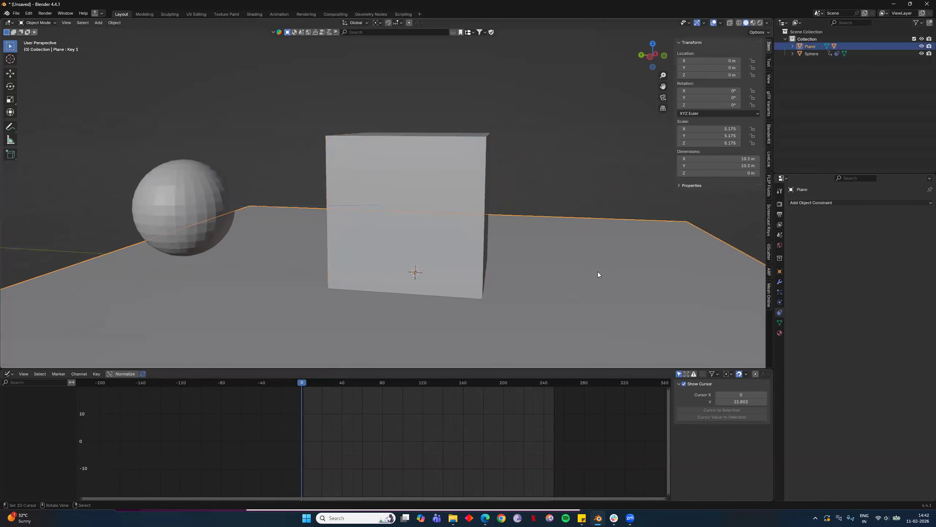
{"action": "left_click", "coordinate": [780, 302]}
{"action": "left_click", "coordinate": [779, 292]}
{"action": "left_click", "coordinate": [780, 282]}
{"action": "left_click", "coordinate": [780, 323]}
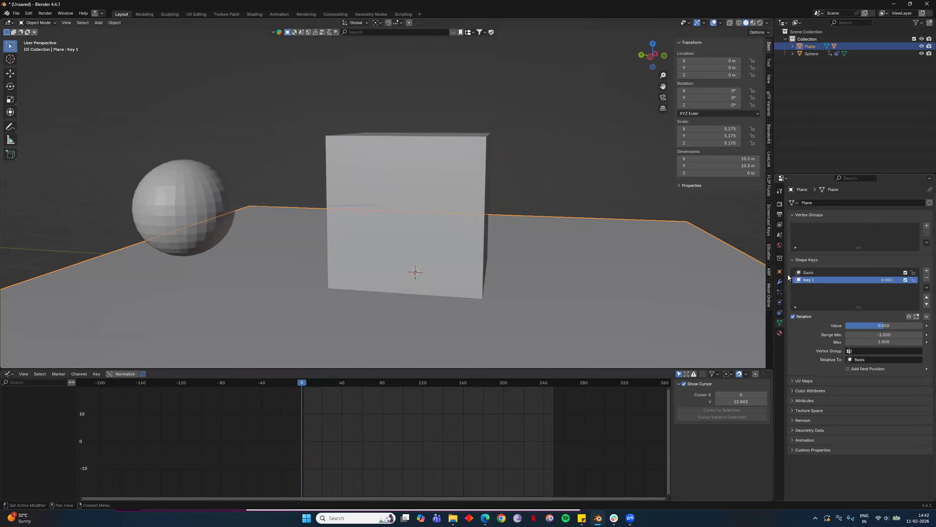
{"action": "middle_click_drag", "start_coordinate": [554, 313], "coordinate": [487, 293]}
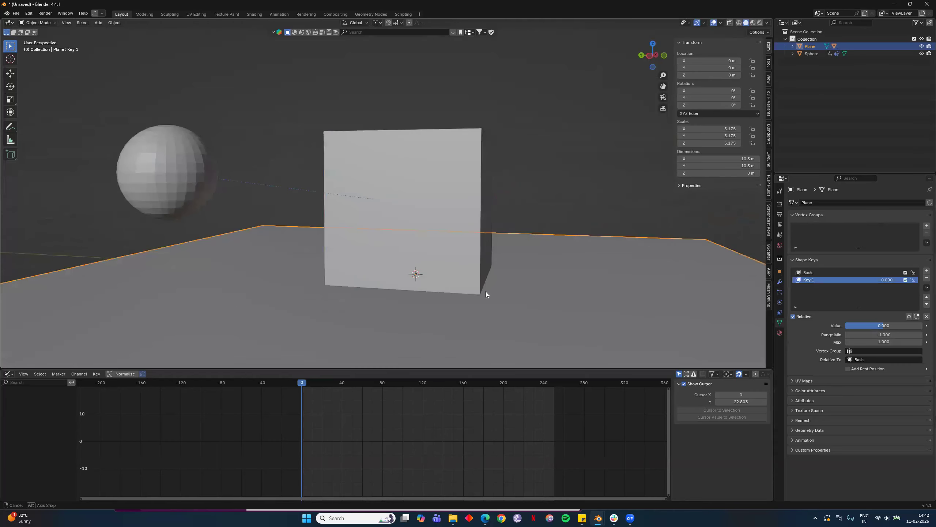
{"action": "left_click_drag", "start_coordinate": [884, 325], "coordinate": [922, 325]}
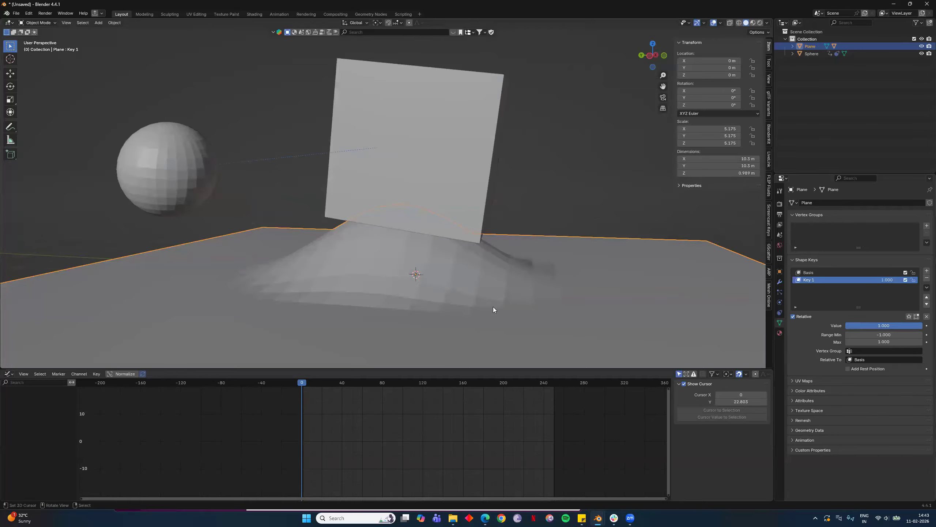
Step: Set the value of the plane's Key 1 shape key back to 0
{"action": "middle_click_drag", "start_coordinate": [400, 197], "coordinate": [433, 292]}
{"action": "mouse_move", "coordinate": [885, 325]}
{"action": "left_mouse_down"}
{"action": "mouse_move", "coordinate": [826, 325]}
{"action": "mouse_move", "coordinate": [923, 325]}
{"action": "mouse_move", "coordinate": [846, 325]}
{"action": "mouse_move", "coordinate": [922, 326]}
{"action": "mouse_move", "coordinate": [886, 325]}
{"action": "left_mouse_up"}
{"action": "left_click", "coordinate": [887, 325]}
{"action": "type", "text": "0"}
{"action": "key", "text": "Return"}
Step: Add a Copy Location constraint to the sphere, in addition to its Copy Rotation constraint
{"action": "middle_click_drag", "start_coordinate": [409, 267], "coordinate": [130, 308]}
{"action": "left_click", "coordinate": [130, 308], "text": "shift"}
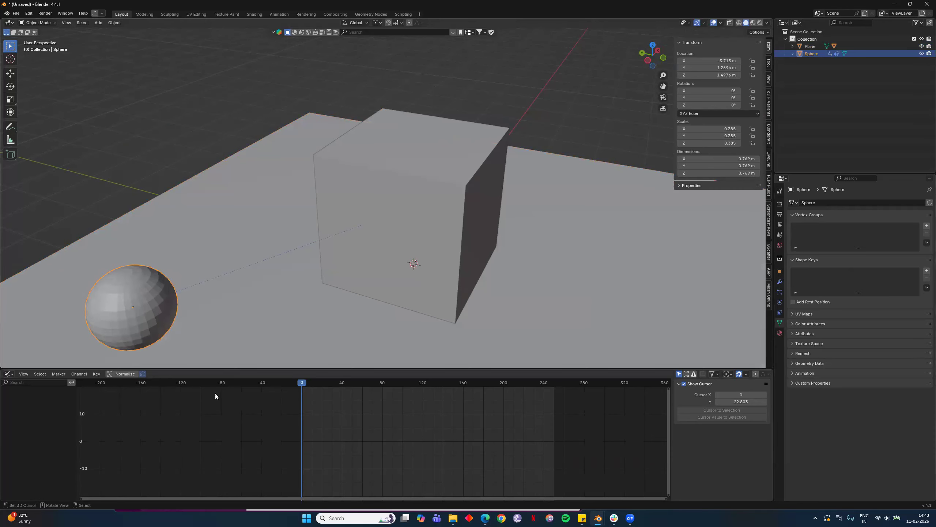
{"action": "left_click", "coordinate": [780, 282]}
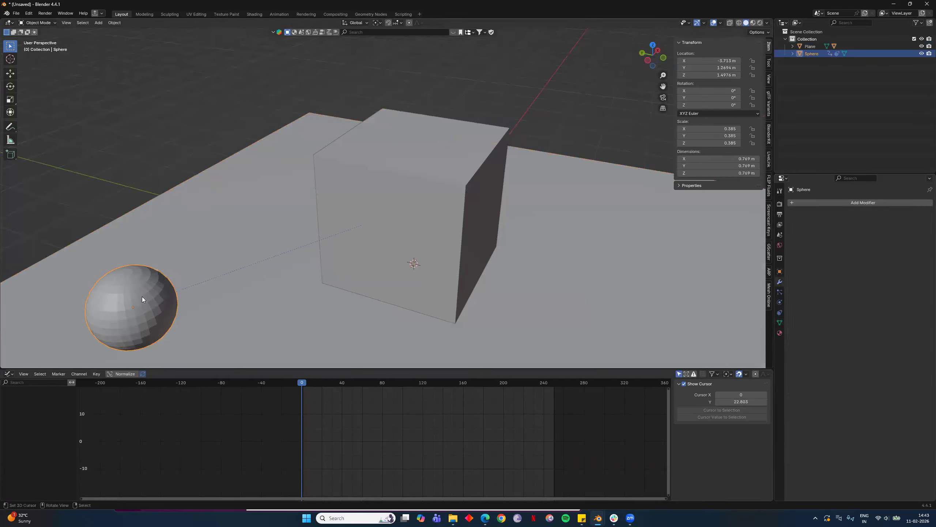
{"action": "left_click", "coordinate": [143, 298]}
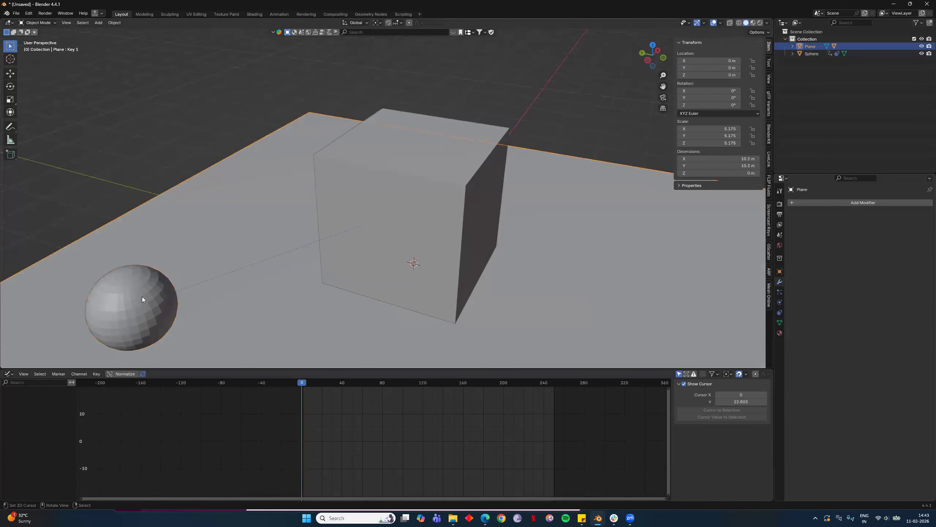
{"action": "left_click", "coordinate": [98, 314]}
{"action": "left_click", "coordinate": [780, 271]}
{"action": "left_click", "coordinate": [780, 312]}
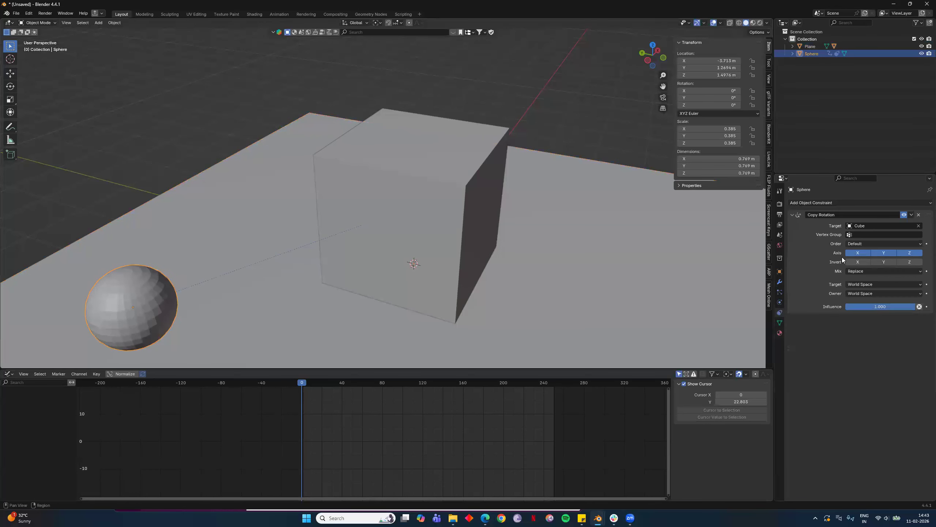
{"action": "left_click", "coordinate": [852, 203]}
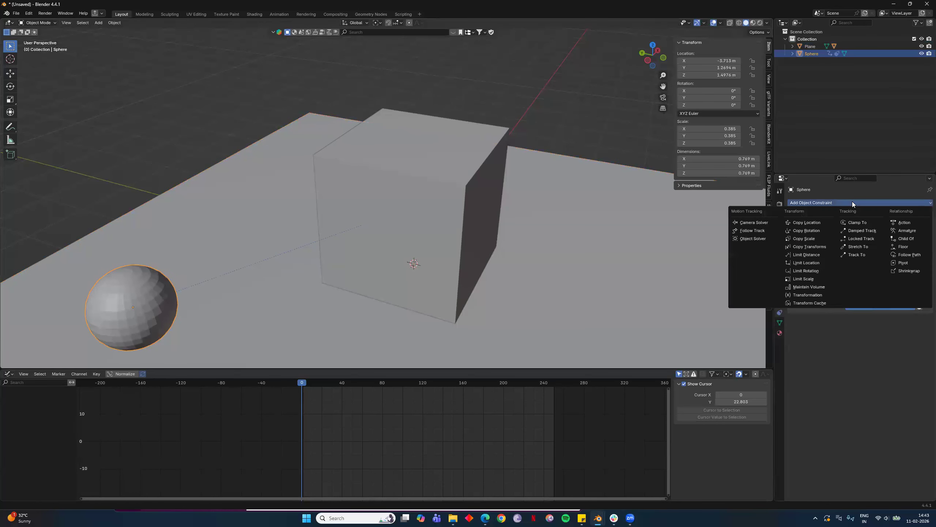
{"action": "left_click", "coordinate": [822, 222]}
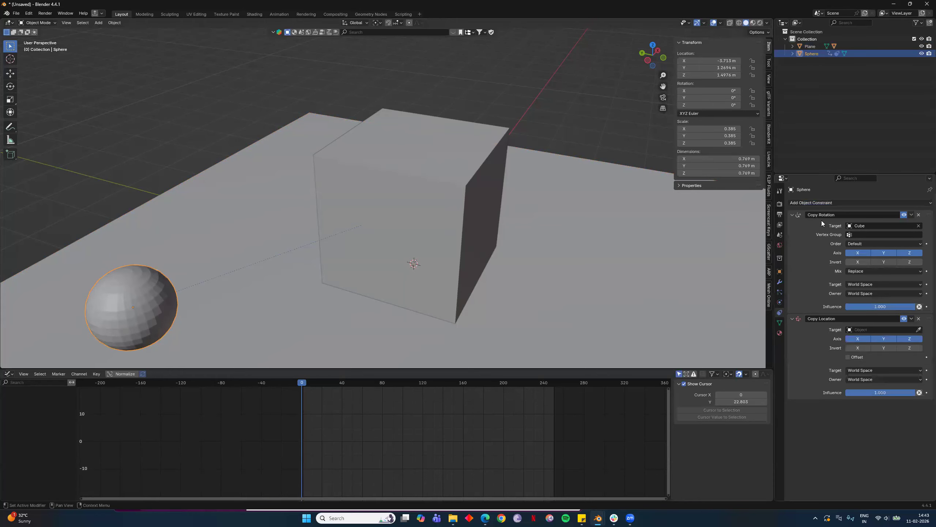
Step: Target the cube in the sphere's Copy Location constraint and enable Offset
{"action": "left_click", "coordinate": [919, 330]}
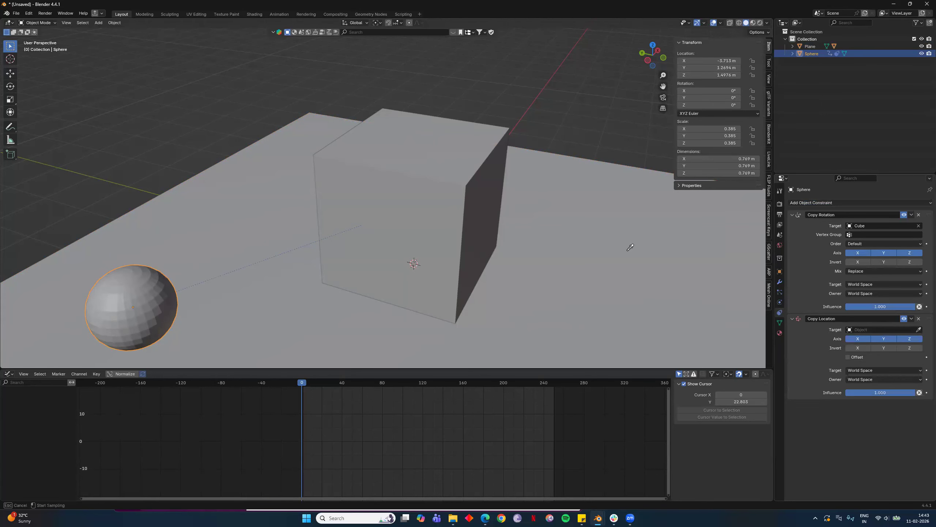
{"action": "left_click", "coordinate": [427, 186]}
{"action": "middle_click_drag", "start_coordinate": [469, 319], "coordinate": [394, 196]}
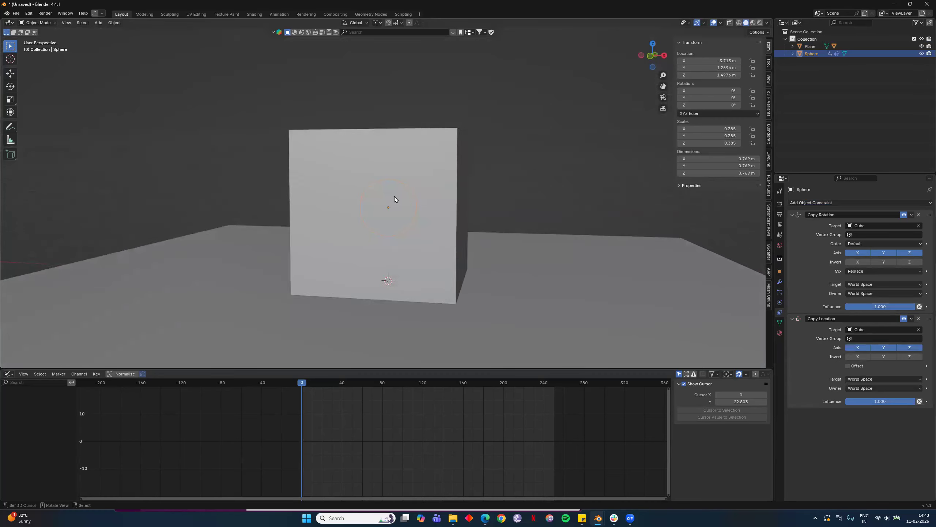
{"action": "middle_click_drag", "start_coordinate": [421, 277], "coordinate": [602, 331]}
{"action": "left_click", "coordinate": [848, 365]}
{"action": "middle_click_drag", "start_coordinate": [372, 207], "coordinate": [333, 218]}
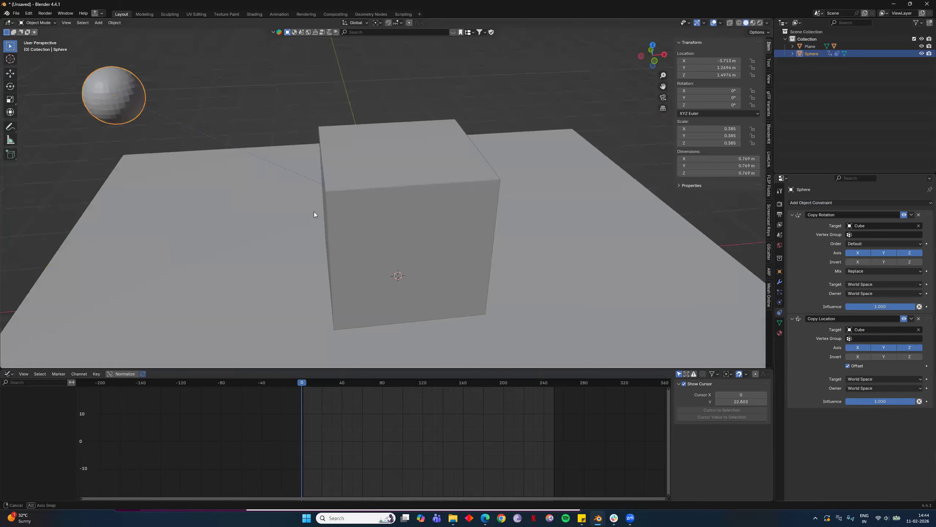
Step: Insert a keyframe for the plane's Key 1 shape key value at frame 0
{"action": "left_click", "coordinate": [286, 248]}
{"action": "left_click", "coordinate": [780, 323]}
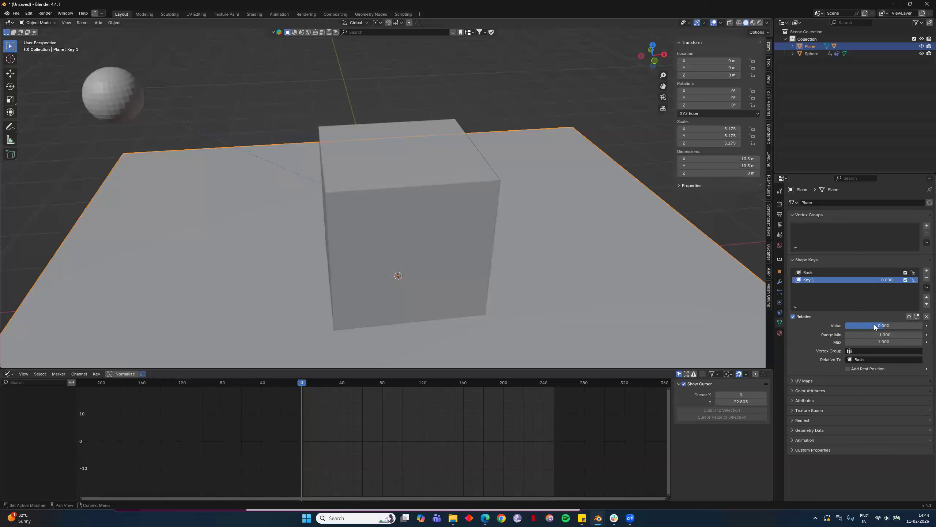
{"action": "left_click", "coordinate": [927, 325]}
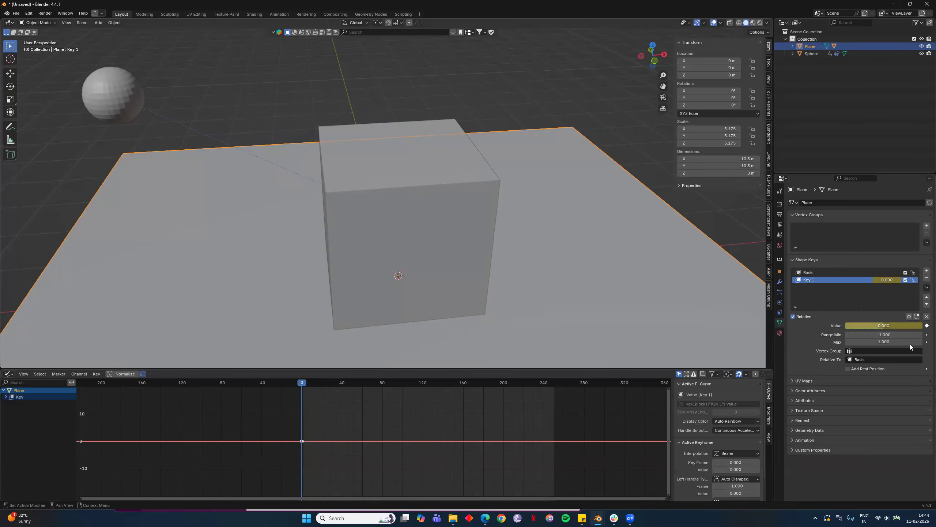
Step: Keyframe the plane's Key 1 shape key value at frame 40 and set it to -1.000
{"action": "left_click_drag", "start_coordinate": [328, 384], "coordinate": [342, 390]}
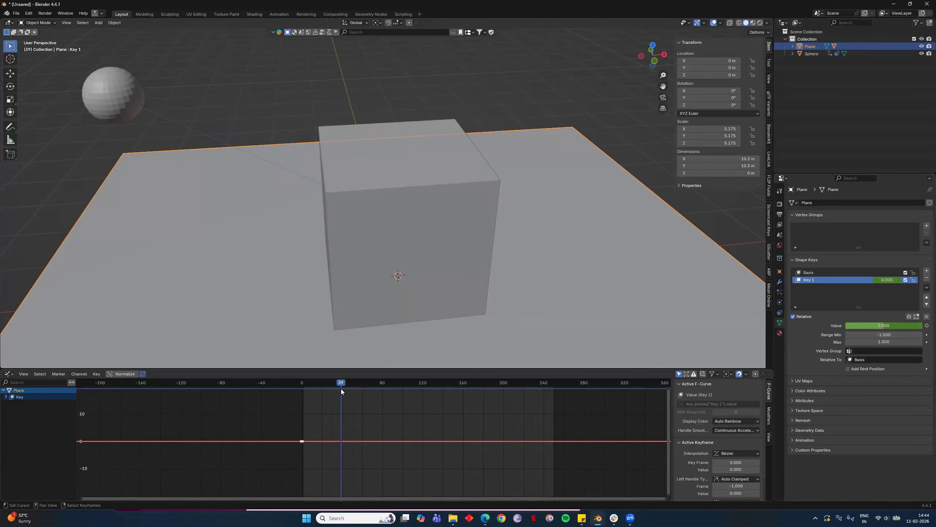
{"action": "left_click", "coordinate": [927, 325]}
{"action": "left_click_drag", "start_coordinate": [899, 326], "coordinate": [848, 326]}
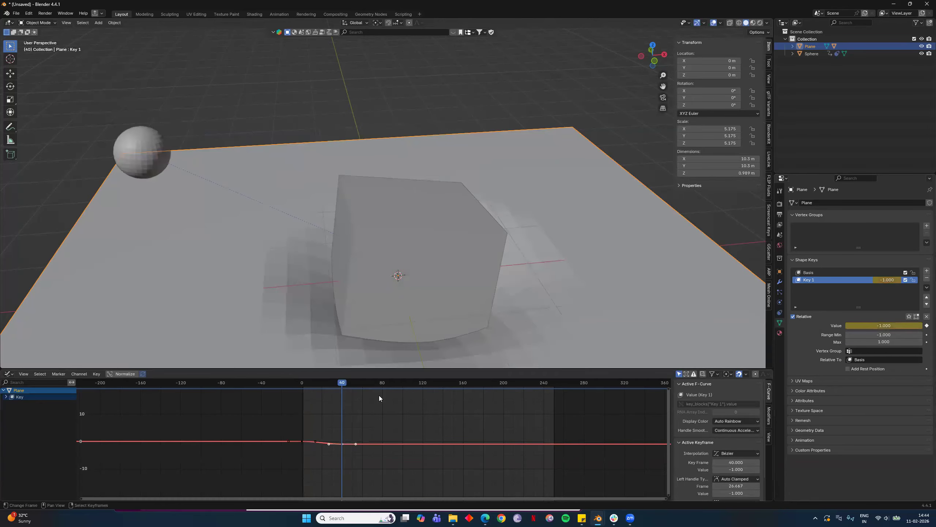
Step: Set the plane's Key 1 shape key value to 1.000, keyframe it at frame 80, and scrub back to frame 63
{"action": "left_click_drag", "start_coordinate": [355, 385], "coordinate": [384, 383]}
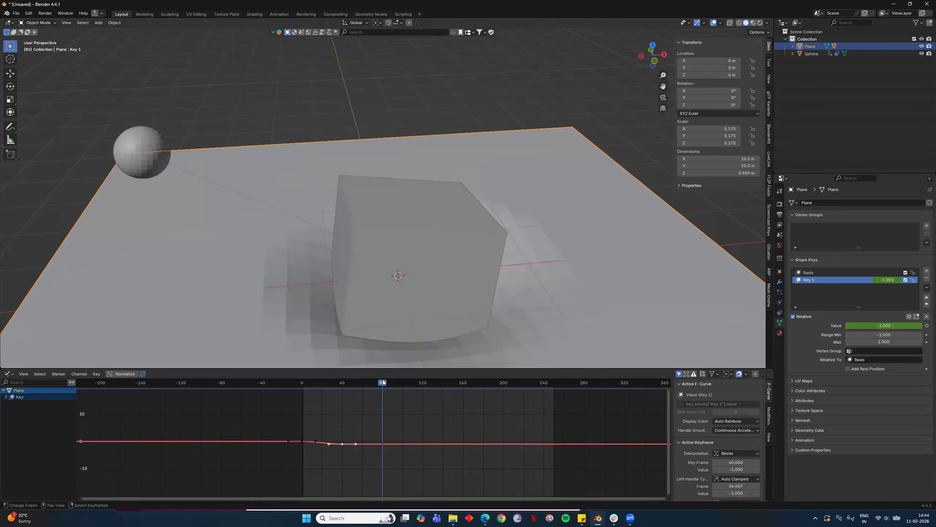
{"action": "left_click_drag", "start_coordinate": [884, 328], "coordinate": [912, 329]}
{"action": "key", "text": "i"}
{"action": "mouse_move", "coordinate": [382, 384]}
{"action": "left_mouse_down"}
{"action": "mouse_move", "coordinate": [253, 394]}
{"action": "mouse_move", "coordinate": [389, 388]}
{"action": "mouse_move", "coordinate": [365, 384]}
{"action": "left_mouse_up"}
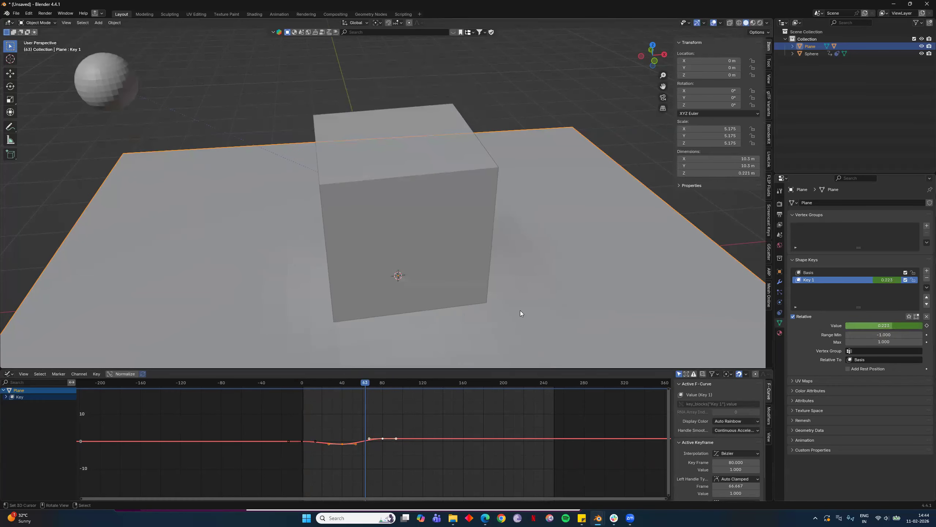
Step: Show the sphere's object constraints and scrub the animation to watch it follow the cube, ending on frame 1
{"action": "right_click", "coordinate": [117, 91]}
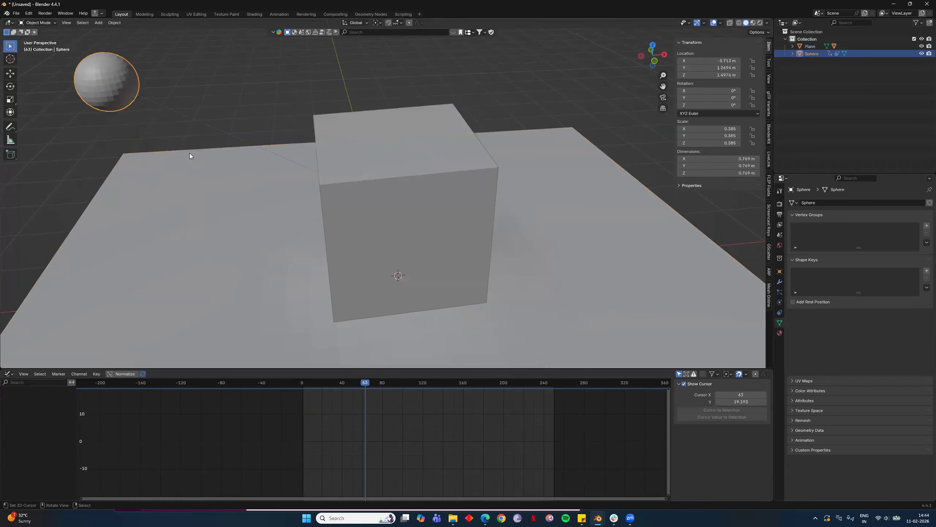
{"action": "left_click", "coordinate": [780, 313]}
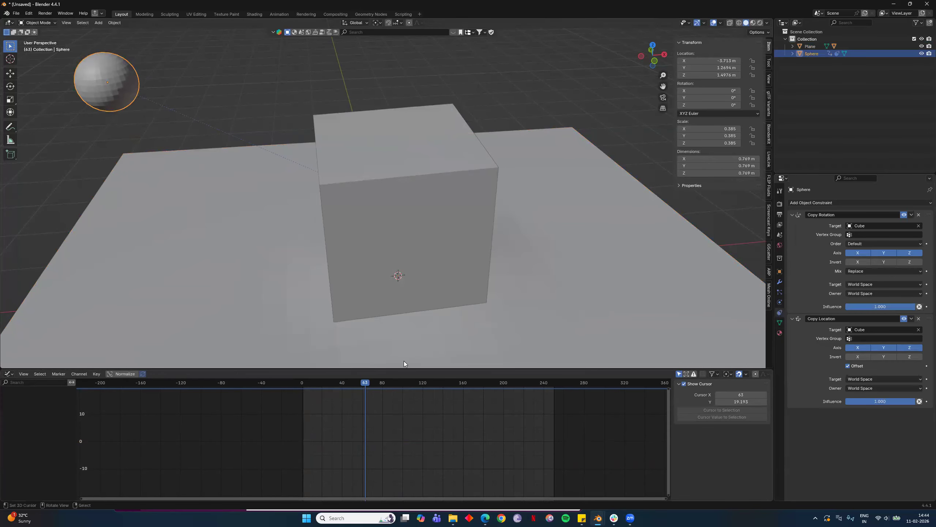
{"action": "middle_click_drag", "start_coordinate": [459, 296], "coordinate": [439, 293]}
{"action": "scroll", "coordinate": [448, 299], "scroll_direction": "down", "scroll_amount": 3}
{"action": "left_click_drag", "start_coordinate": [365, 382], "coordinate": [328, 383]}
{"action": "mouse_move", "coordinate": [441, 376]}
{"action": "left_mouse_down"}
{"action": "mouse_move", "coordinate": [401, 380]}
{"action": "mouse_move", "coordinate": [425, 373]}
{"action": "left_mouse_up"}
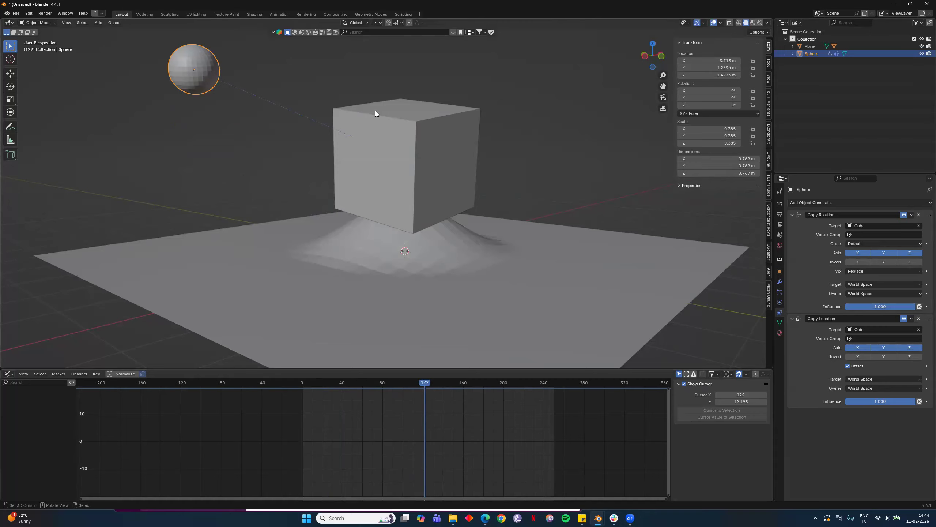
{"action": "left_click_drag", "start_coordinate": [395, 386], "coordinate": [303, 395]}
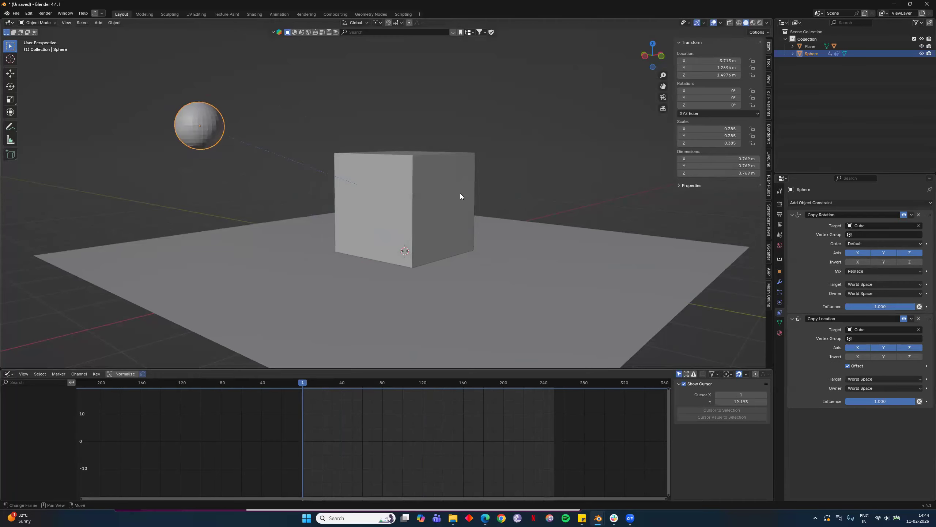
Step: Compare the cube's and sphere's transform values, and scrub to frame 88 and back to frame 0 to review their motion
{"action": "left_click", "coordinate": [410, 210]}
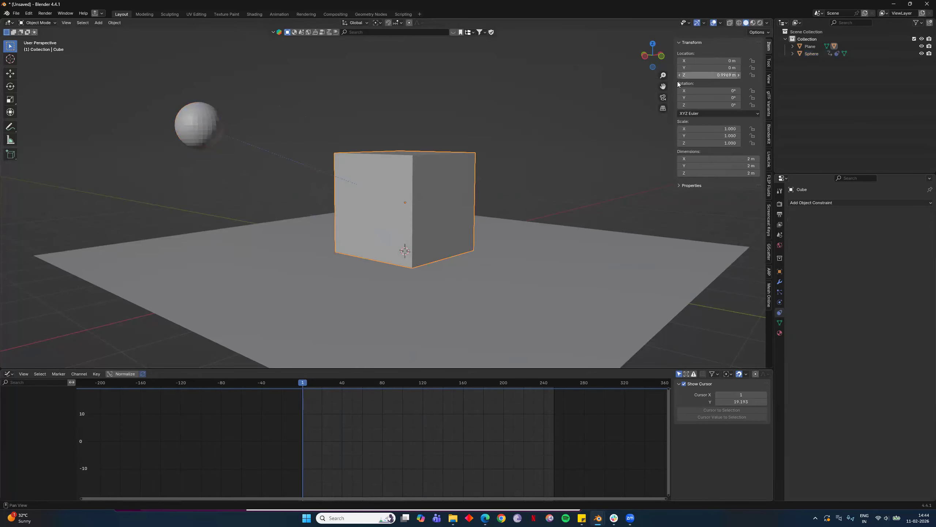
{"action": "left_click", "coordinate": [207, 121]}
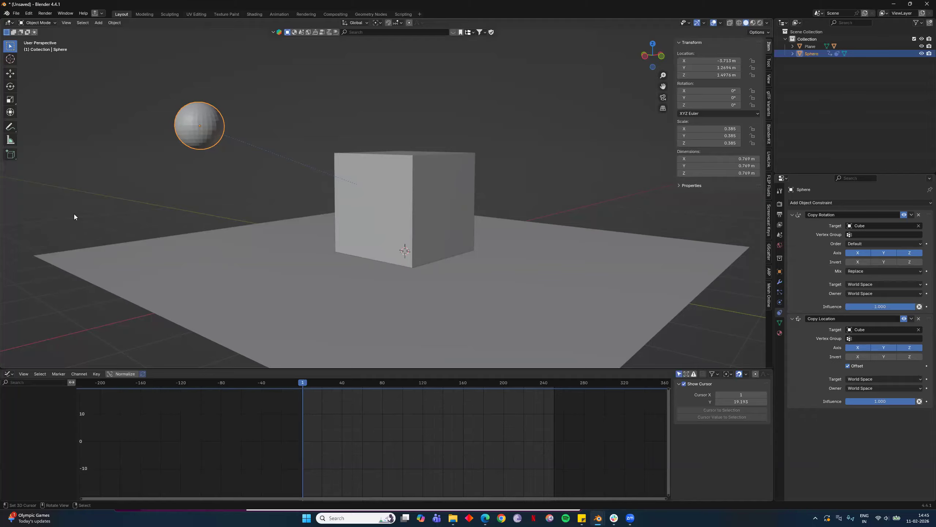
{"action": "left_click_drag", "start_coordinate": [307, 384], "coordinate": [343, 384]}
{"action": "left_click_drag", "start_coordinate": [260, 366], "coordinate": [390, 441]}
{"action": "middle_click_drag", "start_coordinate": [428, 289], "coordinate": [309, 190]}
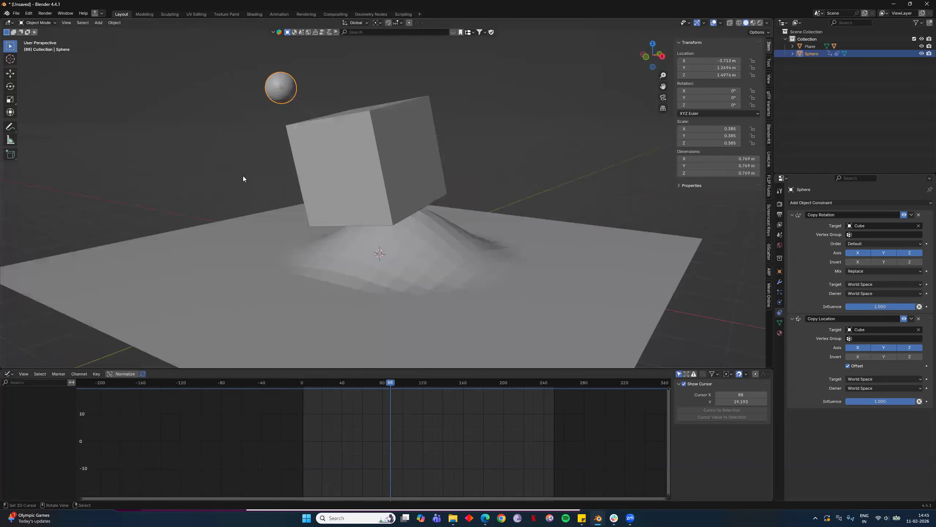
{"action": "left_click_drag", "start_coordinate": [389, 382], "coordinate": [301, 415]}
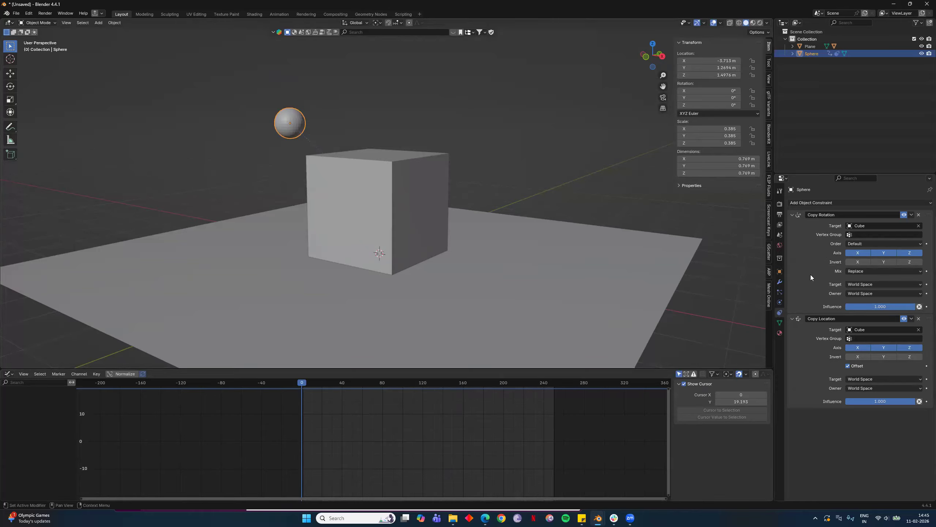
Step: Remove the Copy Location and Copy Rotation constraints from the sphere
{"action": "middle_click_drag", "start_coordinate": [488, 233], "coordinate": [513, 235]}
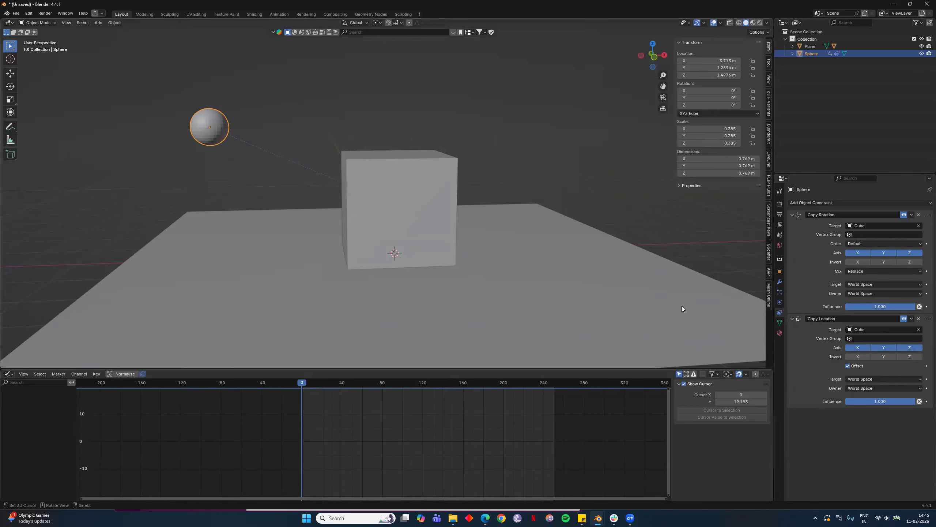
{"action": "left_click", "coordinate": [919, 318]}
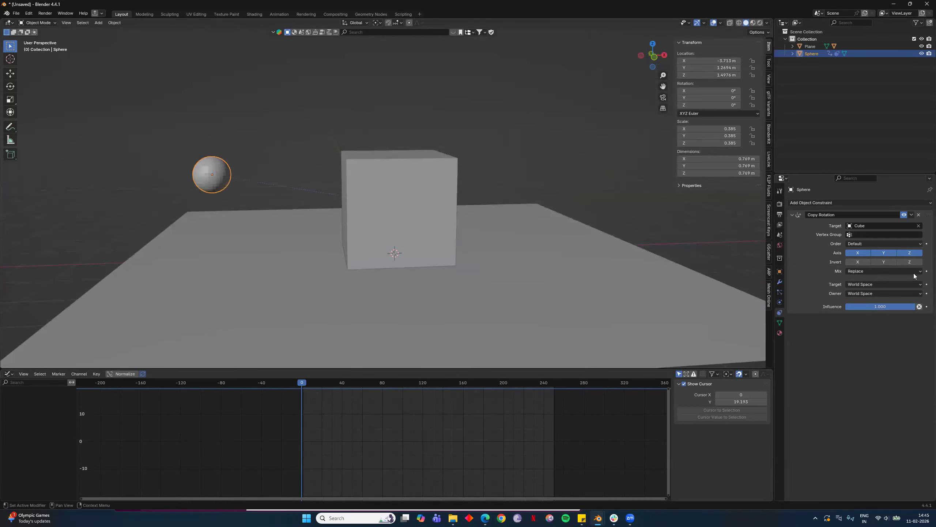
{"action": "left_click", "coordinate": [918, 214]}
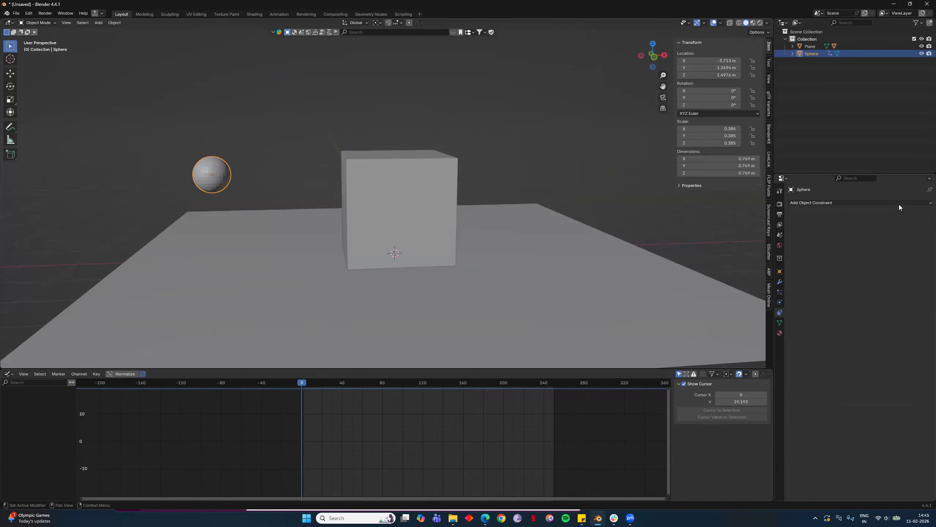
Step: Add a Copy Transforms constraint to the sphere and target the cube
{"action": "left_click", "coordinate": [899, 203]}
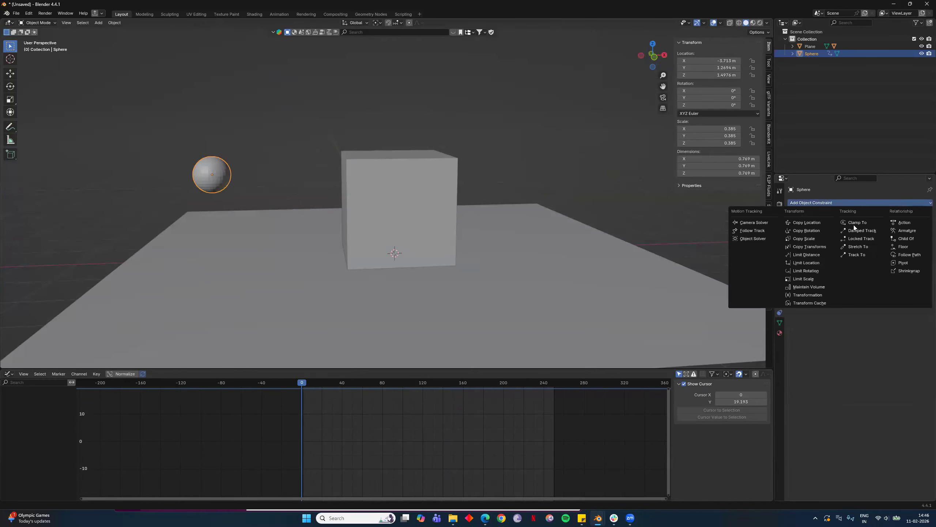
{"action": "left_click", "coordinate": [813, 247]}
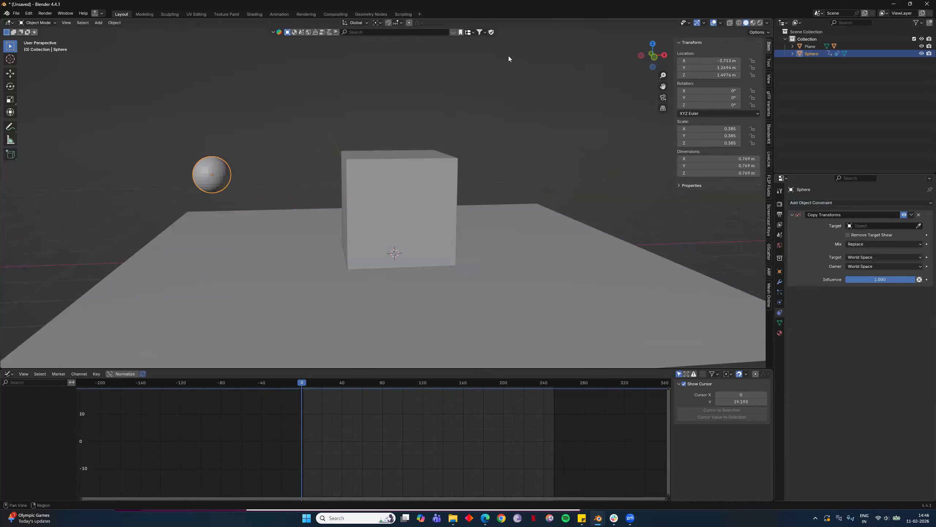
{"action": "left_click", "coordinate": [917, 227]}
{"action": "left_click", "coordinate": [383, 176]}
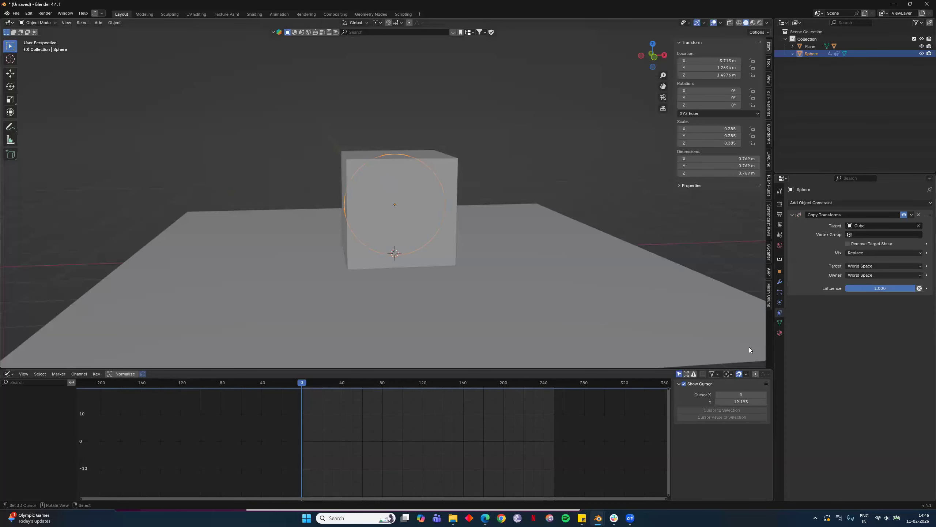
{"action": "mouse_move", "coordinate": [308, 383]}
{"action": "left_mouse_down"}
{"action": "mouse_move", "coordinate": [471, 387]}
{"action": "mouse_move", "coordinate": [308, 383]}
{"action": "mouse_move", "coordinate": [459, 388]}
{"action": "mouse_move", "coordinate": [298, 368]}
{"action": "mouse_move", "coordinate": [361, 376]}
{"action": "mouse_move", "coordinate": [302, 397]}
{"action": "left_mouse_up"}
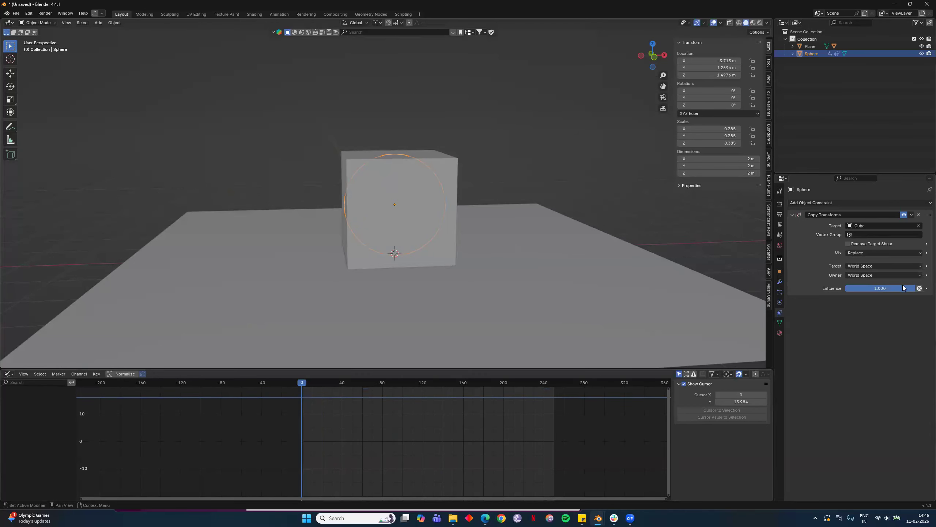
Step: Try a Copy Transforms influence of about 0.5, scrub to frame 181, and reset the influence to its default
{"action": "left_click_drag", "start_coordinate": [910, 288], "coordinate": [881, 288]}
{"action": "left_click_drag", "start_coordinate": [314, 393], "coordinate": [484, 400]}
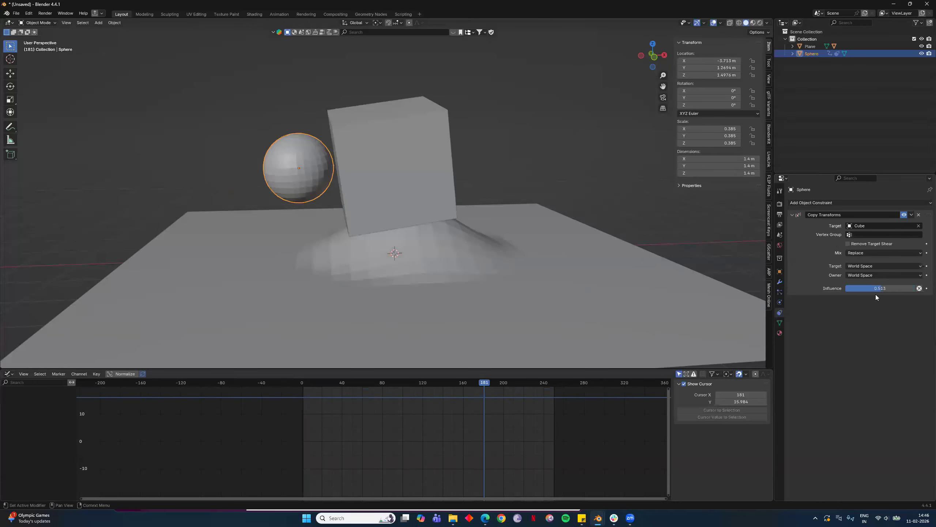
{"action": "key", "text": "BackSpace"}
Step: Set the Copy Transforms constraint's Mix mode to After Original (Full)
{"action": "left_click", "coordinate": [875, 252]}
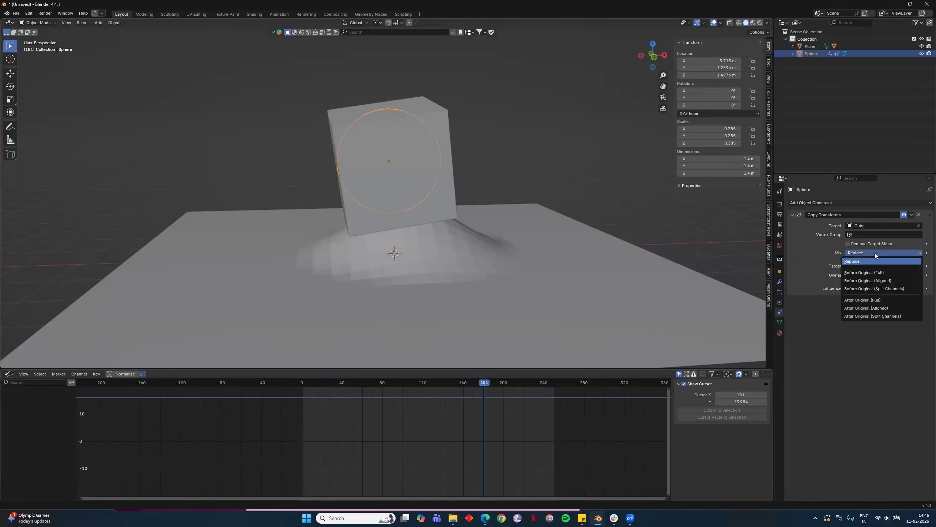
{"action": "left_click", "coordinate": [898, 297]}
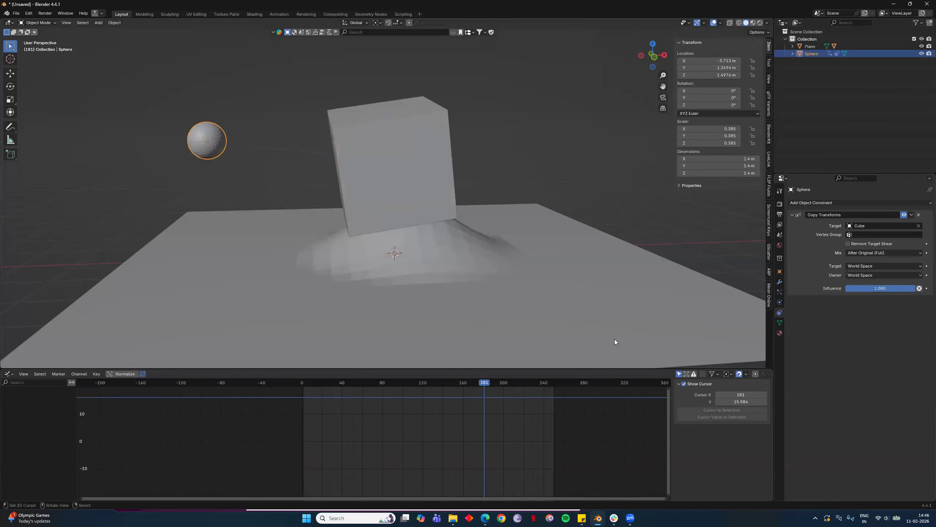
{"action": "left_click", "coordinate": [881, 255]}
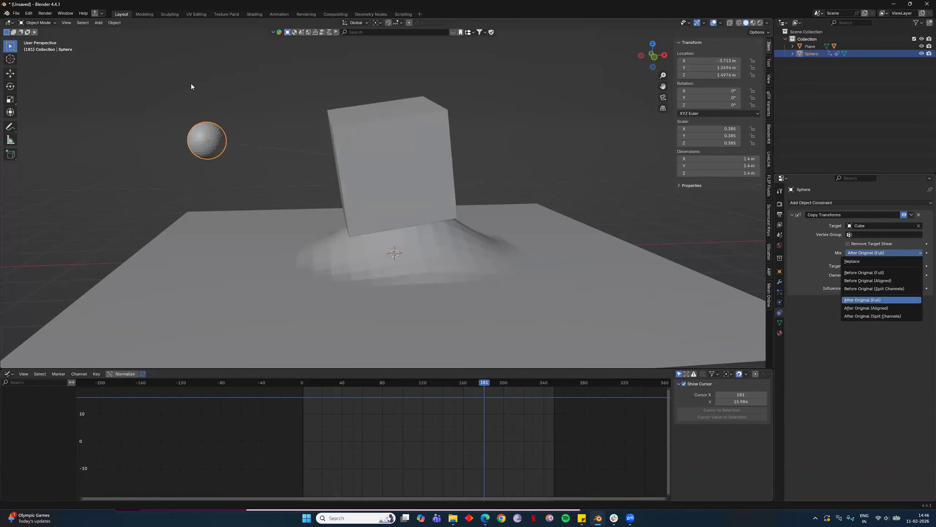
Step: At frame 2, move the sphere farther away from the cube so auto keying records its location
{"action": "middle_click_drag", "start_coordinate": [283, 221], "coordinate": [310, 380]}
{"action": "left_click", "coordinate": [308, 383]}
{"action": "left_click", "coordinate": [304, 383]}
{"action": "middle_click_drag", "start_coordinate": [272, 262], "coordinate": [354, 240]}
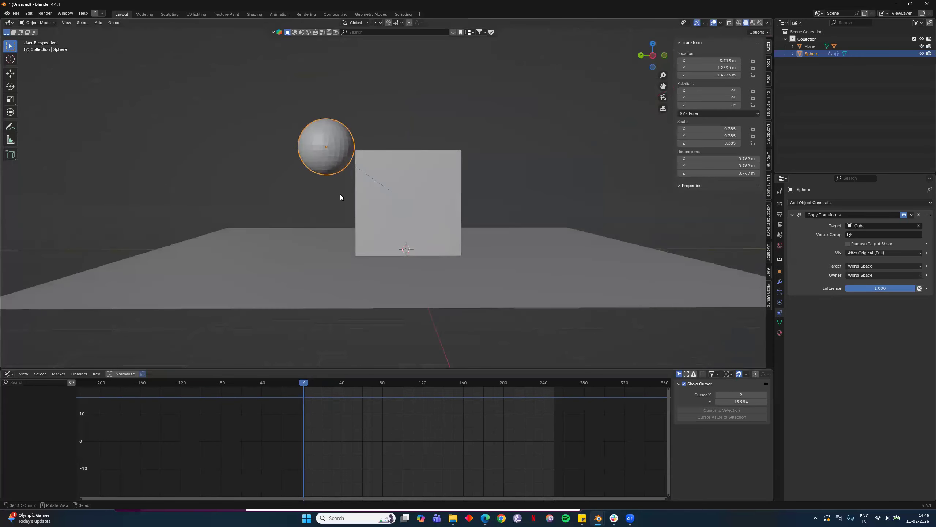
{"action": "key", "text": "g"}
{"action": "left_click", "coordinate": [212, 188]}
Step: At frame 41, move the sphere beside the cube's lower corner so auto keying records its location
{"action": "left_click_drag", "start_coordinate": [333, 381], "coordinate": [343, 383]}
{"action": "key", "text": "g"}
{"action": "key", "text": "Escape"}
{"action": "key", "text": "g"}
{"action": "left_click", "coordinate": [365, 387]}
Step: At frame 81, move the sphere to the cube's opposite side, at about X -3.74, Y -1.77, Z 1.86 m, and scrub through the motion
{"action": "left_click_drag", "start_coordinate": [365, 383], "coordinate": [287, 395]}
{"action": "key", "text": "g"}
{"action": "left_click", "coordinate": [656, 121]}
{"action": "left_click_drag", "start_coordinate": [377, 401], "coordinate": [495, 354]}
{"action": "left_click_drag", "start_coordinate": [302, 383], "coordinate": [380, 384]}
{"action": "left_click", "coordinate": [407, 383]}
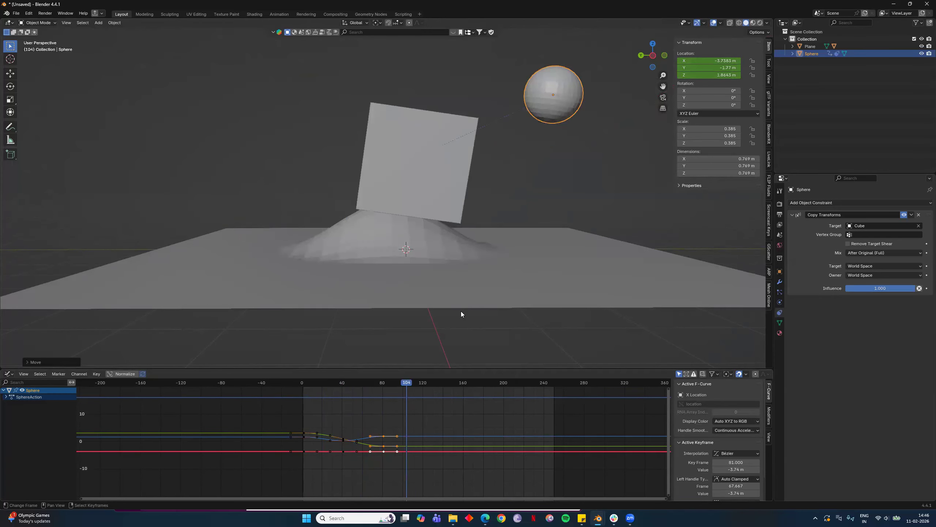
Step: Scrub the sphere's animation back to the start and jump to its first keyframe at frame 2
{"action": "left_click", "coordinate": [461, 305]}
{"action": "key", "text": "Delete"}
{"action": "left_click_drag", "start_coordinate": [401, 384], "coordinate": [304, 382]}
{"action": "left_click_drag", "start_coordinate": [241, 381], "coordinate": [237, 383]}
{"action": "left_click", "coordinate": [219, 126]}
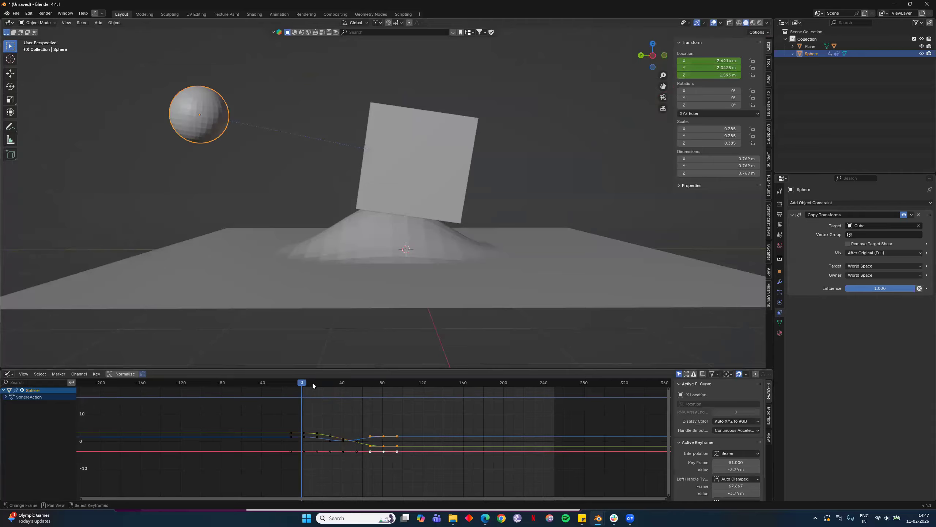
{"action": "key", "text": "Up"}
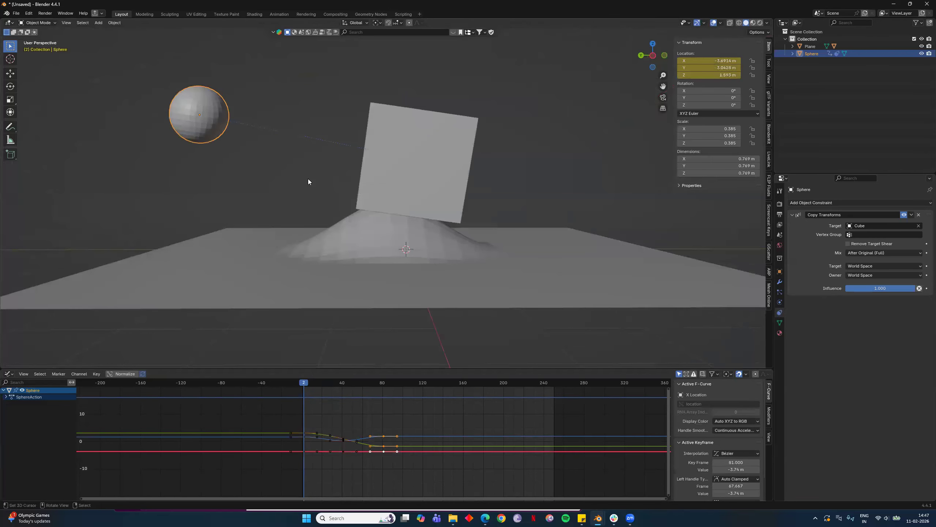
Step: Enable the Screencast Keys overlay and show the viewport's View settings
{"action": "left_click", "coordinate": [770, 214]}
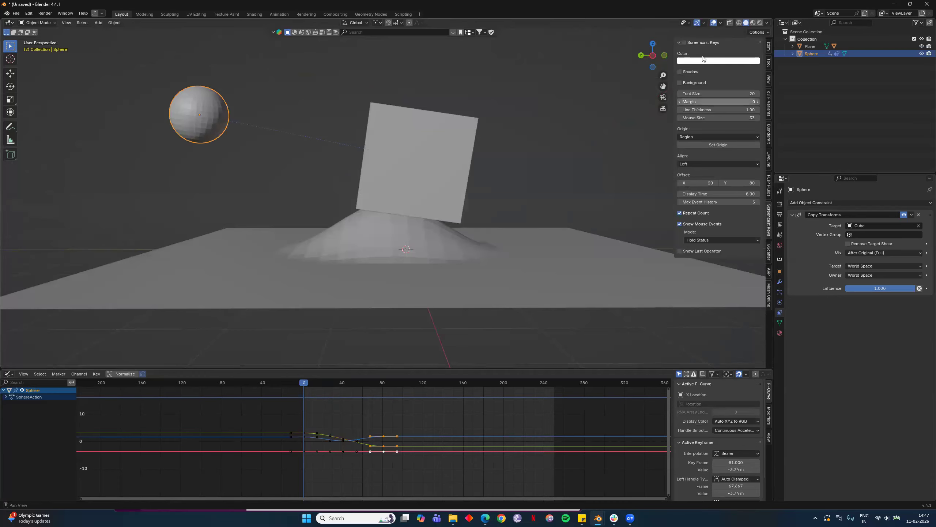
{"action": "left_click", "coordinate": [684, 43]}
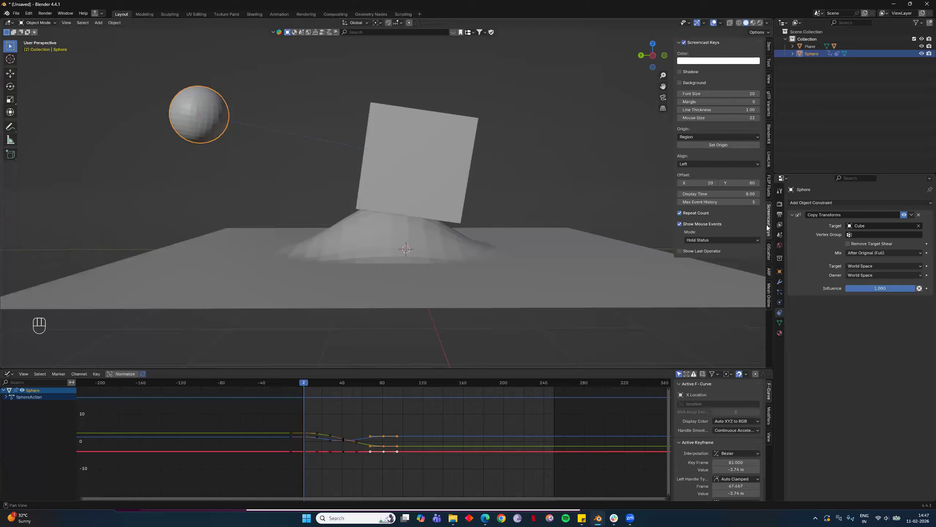
{"action": "left_click", "coordinate": [769, 80]}
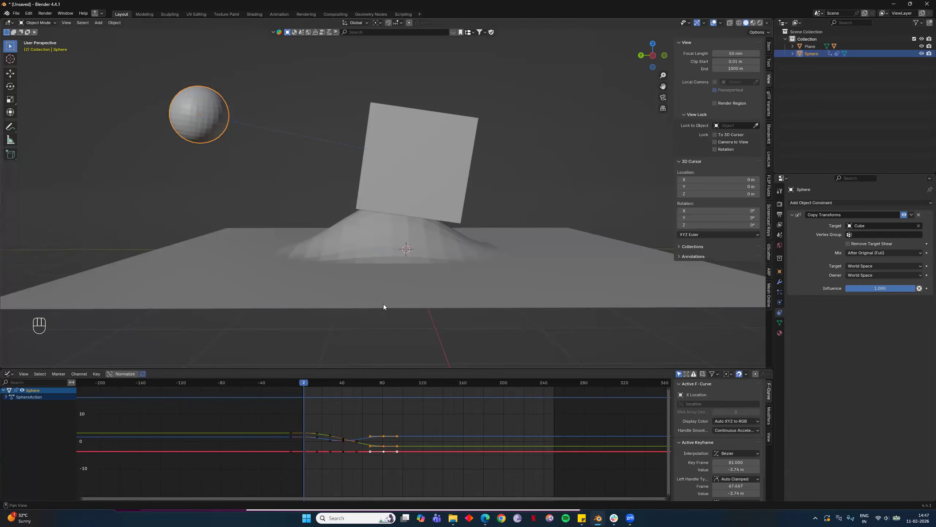
Step: Change the Graph Editor area showing the sphere's curves to a Timeline
{"action": "scroll", "coordinate": [344, 432], "scroll_direction": "up", "scroll_amount": 2}
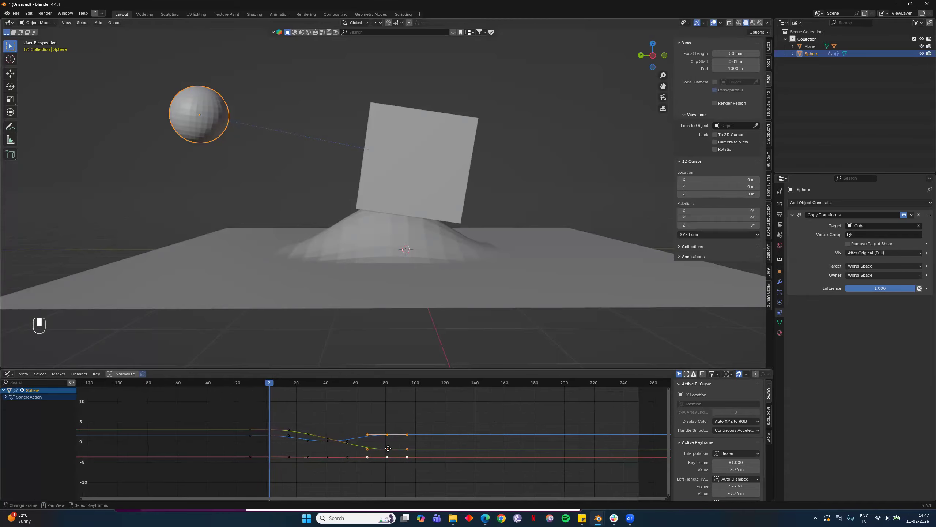
{"action": "middle_click_drag", "start_coordinate": [238, 405], "coordinate": [219, 423]}
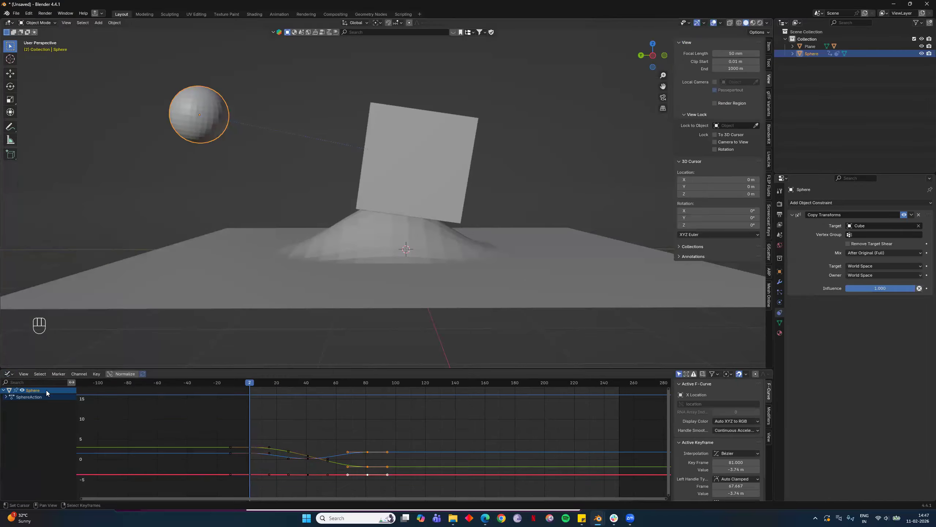
{"action": "left_click", "coordinate": [8, 374]}
{"action": "left_click", "coordinate": [98, 401]}
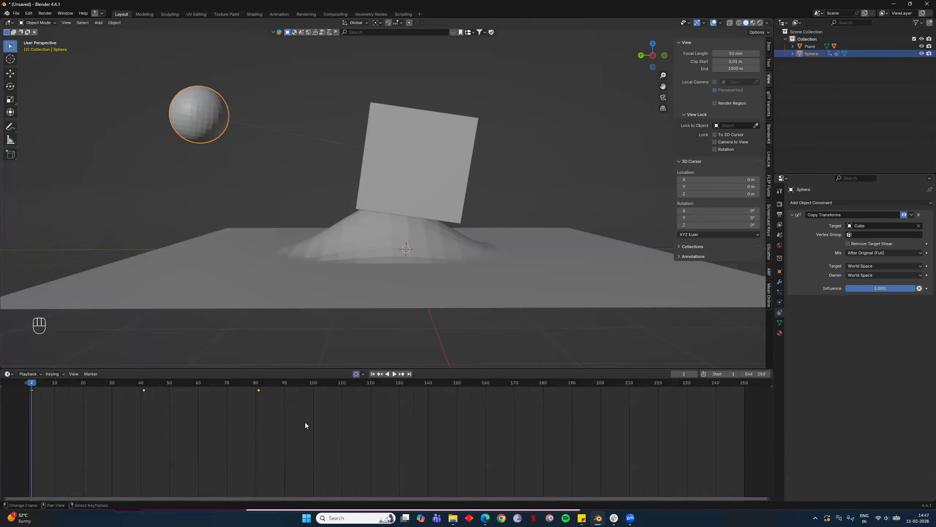
Step: Step the animation forward and backward one frame at a time from frame 2
{"action": "key", "text": "Right"}
{"action": "key", "text": "Right"}
{"action": "key", "text": "Right"}
{"action": "key", "text": "Right"}
{"action": "key", "text": "Right"}
{"action": "key", "text": "Right"}
{"action": "key", "text": "Right"}
{"action": "key", "text": "Right"}
{"action": "key", "text": "Right"}
{"action": "key", "text": "Right"}
{"action": "key", "text": "Right"}
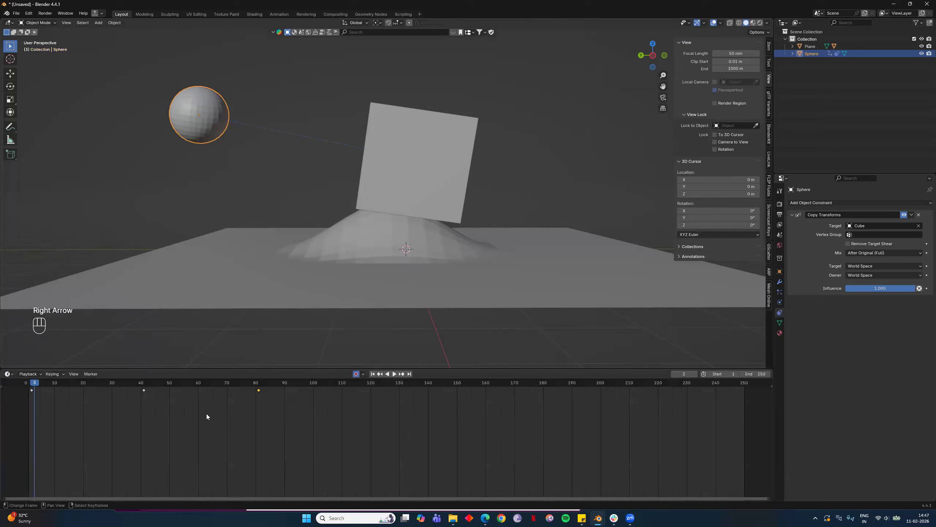
{"action": "key", "text": "Left"}
{"action": "key", "text": "Left"}
{"action": "key", "text": "Left"}
{"action": "key", "text": "Left"}
{"action": "key", "text": "Left"}
{"action": "key", "text": "Right"}
{"action": "key", "text": "Right"}
{"action": "key", "text": "Right"}
{"action": "key", "text": "Right"}
{"action": "key", "text": "Right"}
Step: Jump repeatedly between the sphere's keyframes at frames 2, 41 and 81, ending on frame 2
{"action": "key", "text": "Up"}
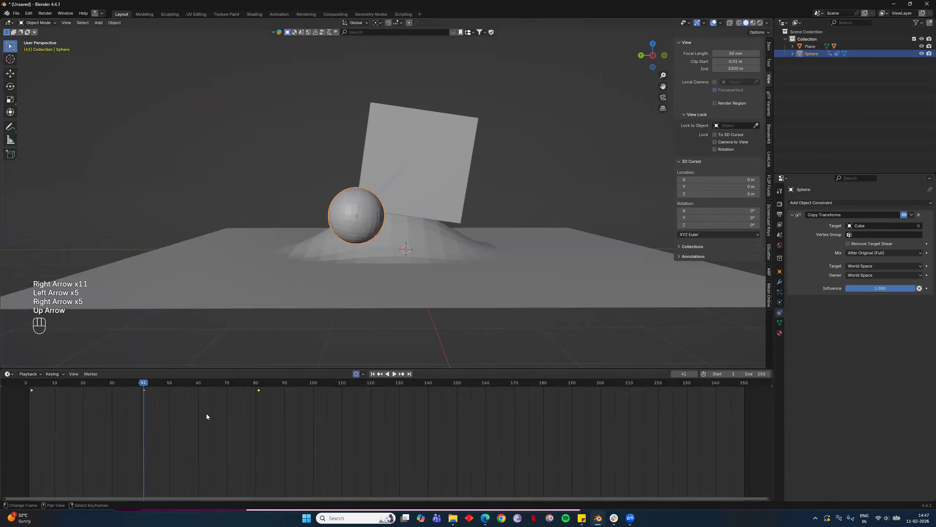
{"action": "key", "text": "Down"}
{"action": "key", "text": "Up"}
{"action": "key", "text": "Down"}
{"action": "key", "text": "Up"}
{"action": "key", "text": "Down"}
{"action": "key", "text": "Up"}
{"action": "key", "text": "Up"}
{"action": "key", "text": "Down"}
{"action": "key", "text": "Down"}
{"action": "key", "text": "Up"}
{"action": "key", "text": "Up"}
{"action": "key", "text": "Down"}
{"action": "key", "text": "Down"}
{"action": "key", "text": "Up"}
{"action": "key", "text": "Down"}
{"action": "key", "text": "Up"}
{"action": "key", "text": "Up"}
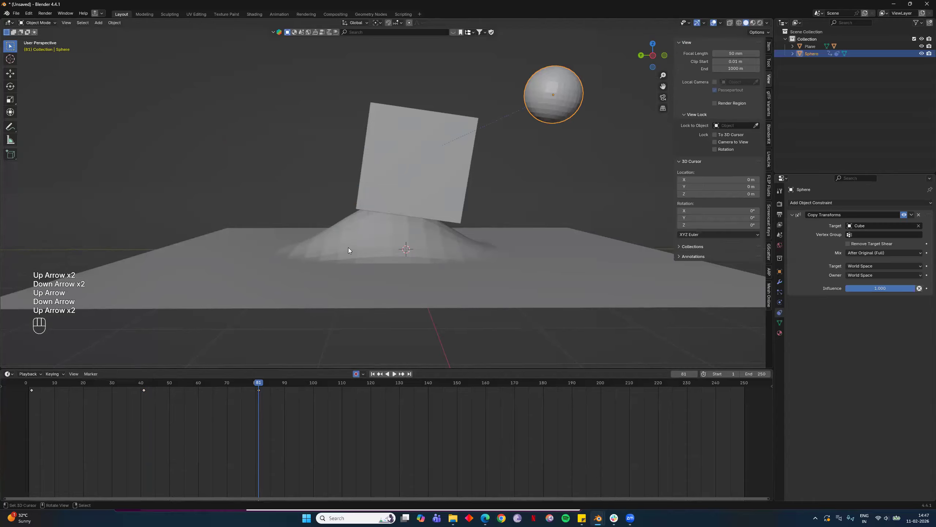
{"action": "key", "text": "Down"}
{"action": "key", "text": "Down"}
{"action": "key", "text": "Up"}
{"action": "key", "text": "Up"}
{"action": "key", "text": "Down"}
{"action": "key", "text": "Up"}
{"action": "key", "text": "Down"}
{"action": "key", "text": "Down"}
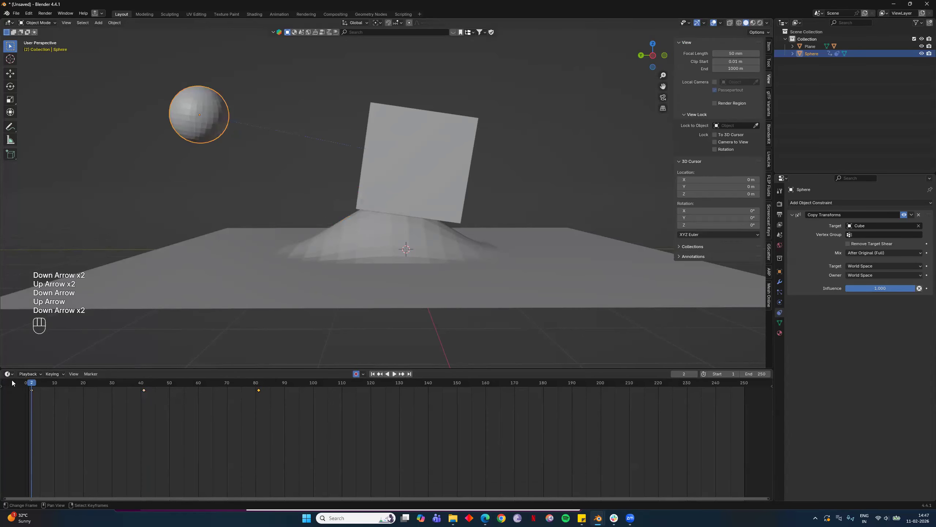
Step: Jump back and forth between the sphere's keyframes on the timeline, ending on frame 41
{"action": "left_click", "coordinate": [8, 374]}
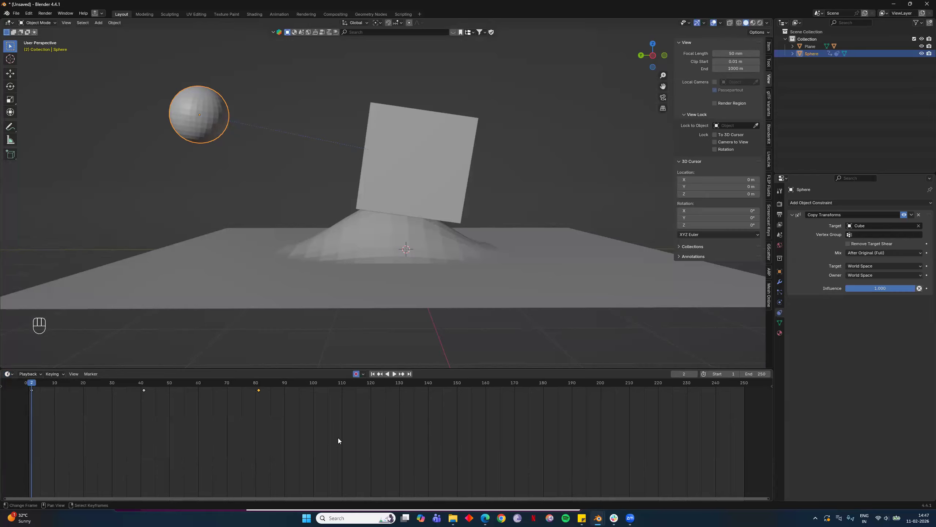
{"action": "key", "text": "Down"}
{"action": "key", "text": "Up"}
{"action": "key", "text": "Up"}
{"action": "key", "text": "Down"}
{"action": "key", "text": "Down"}
{"action": "key", "text": "Down"}
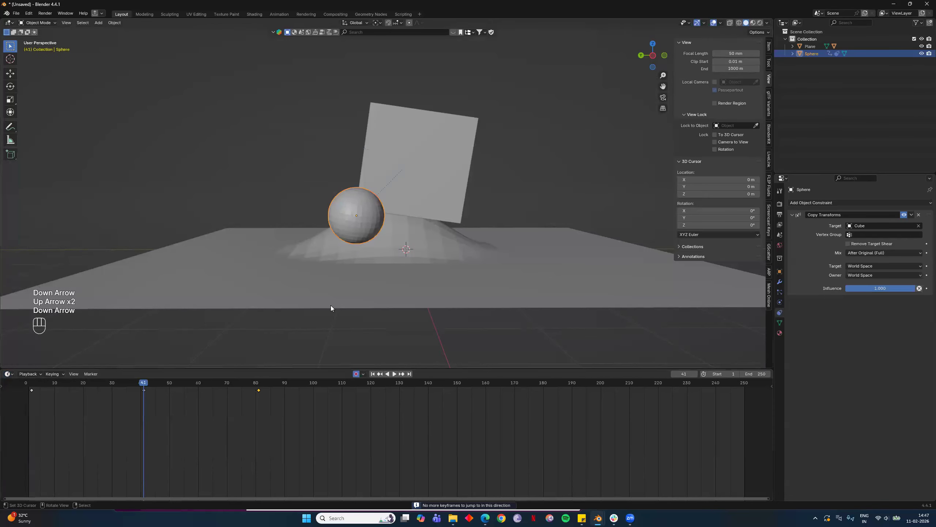
{"action": "key", "text": "Up"}
{"action": "key", "text": "Up"}
{"action": "key", "text": "Down"}
{"action": "key", "text": "Down"}
{"action": "key", "text": "Up"}
{"action": "key", "text": "Down"}
{"action": "key", "text": "Up"}
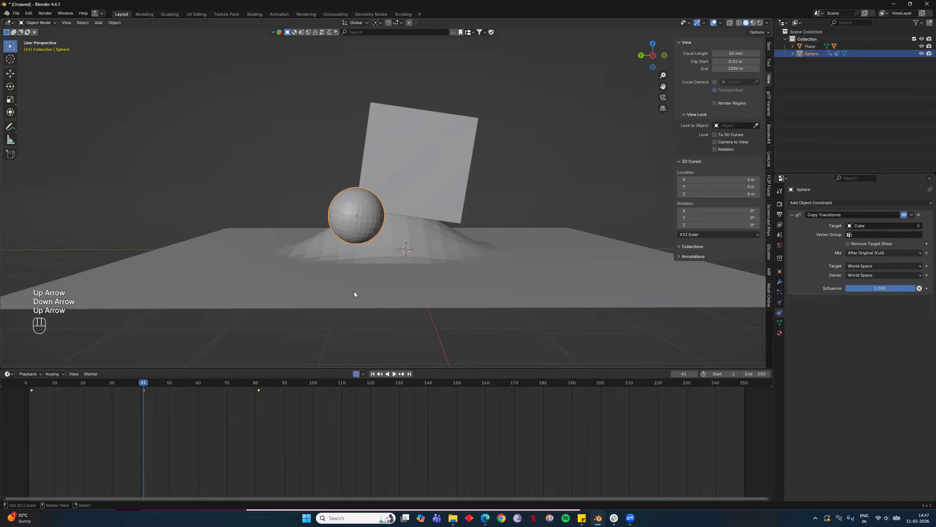
Step: Play the sphere's animation, scrub back to frame 22 during playback, and stop at frame 59
{"action": "key", "text": "x"}
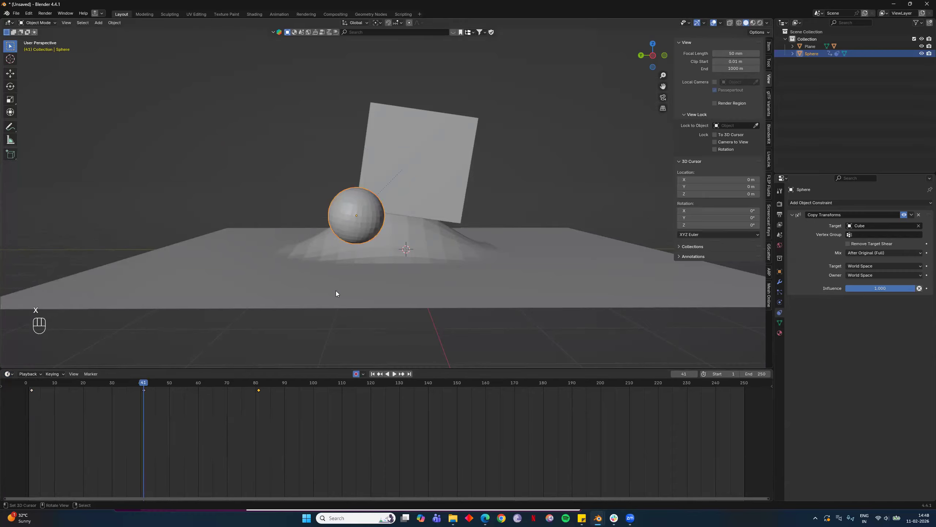
{"action": "key", "text": "x"}
{"action": "key", "text": "space"}
{"action": "left_click_drag", "start_coordinate": [203, 397], "coordinate": [89, 398]}
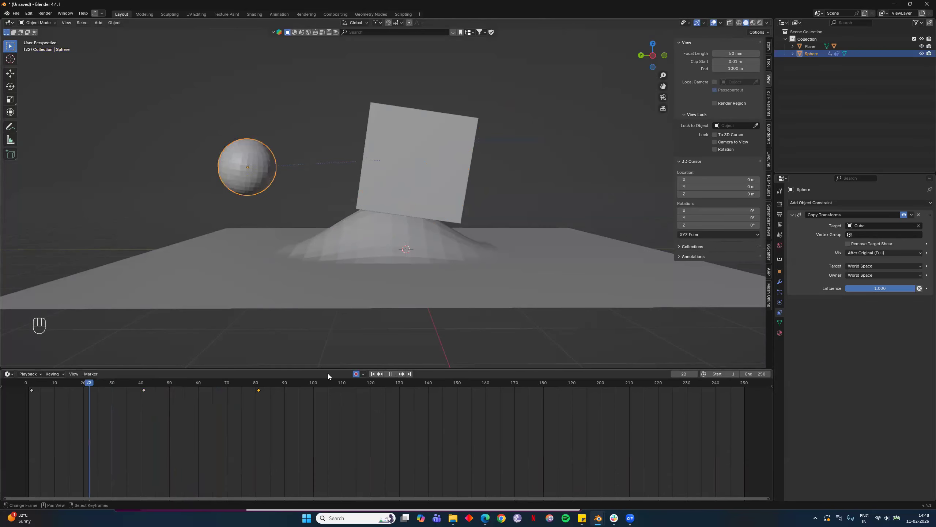
{"action": "key", "text": "space"}
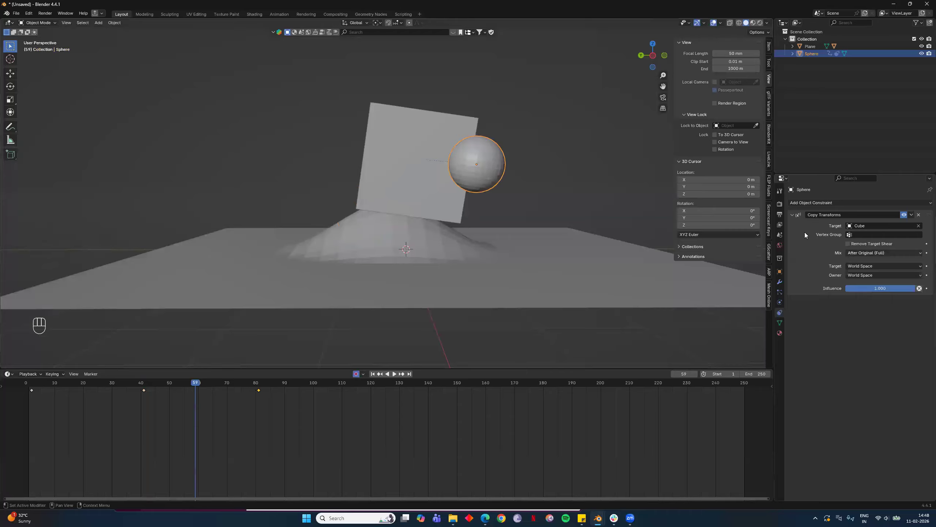
Step: Set the Mix mode of the sphere's Copy Transforms constraint to Replace
{"action": "left_click", "coordinate": [858, 254]}
{"action": "left_click", "coordinate": [859, 260]}
{"action": "middle_click_drag", "start_coordinate": [460, 201], "coordinate": [490, 107]}
Step: Show the sphere's transform values and scrub the timeline to frame 29 and on to frame 41
{"action": "left_click_drag", "start_coordinate": [199, 394], "coordinate": [110, 393]}
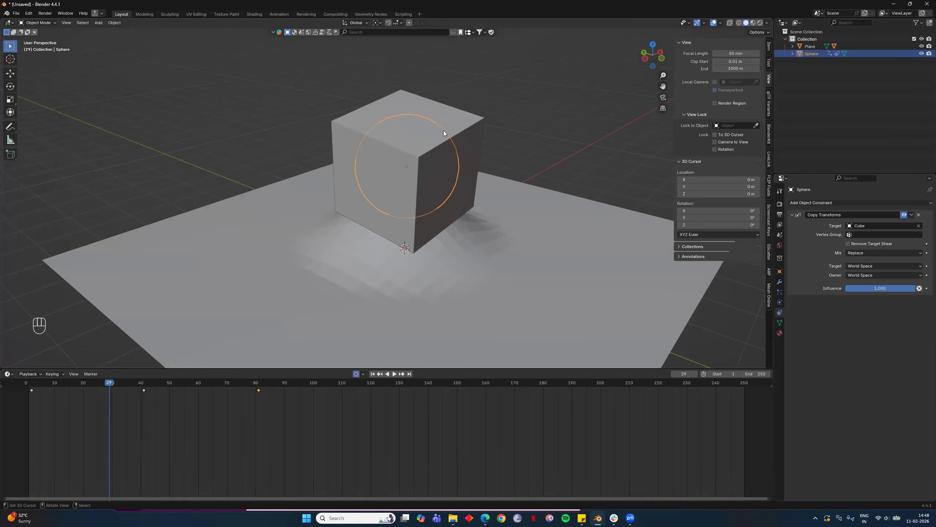
{"action": "left_click", "coordinate": [769, 46]}
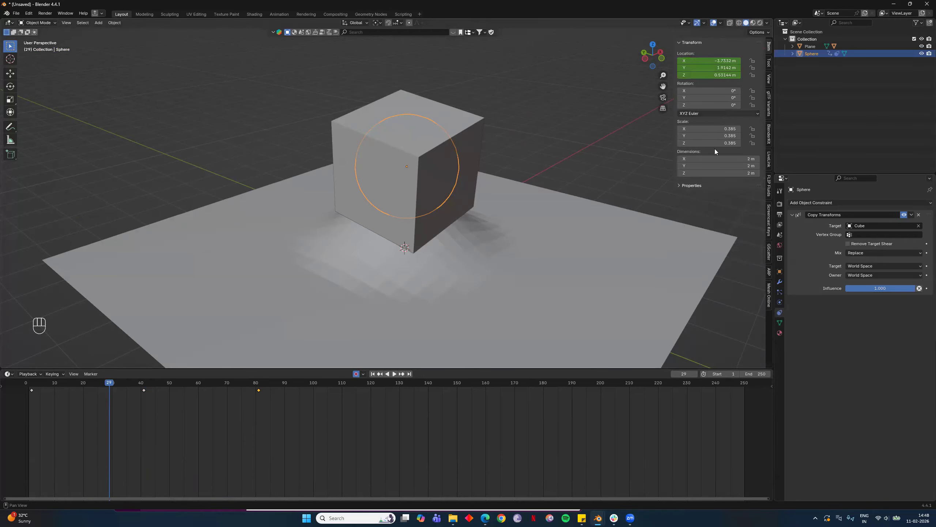
{"action": "left_click_drag", "start_coordinate": [73, 385], "coordinate": [143, 401]}
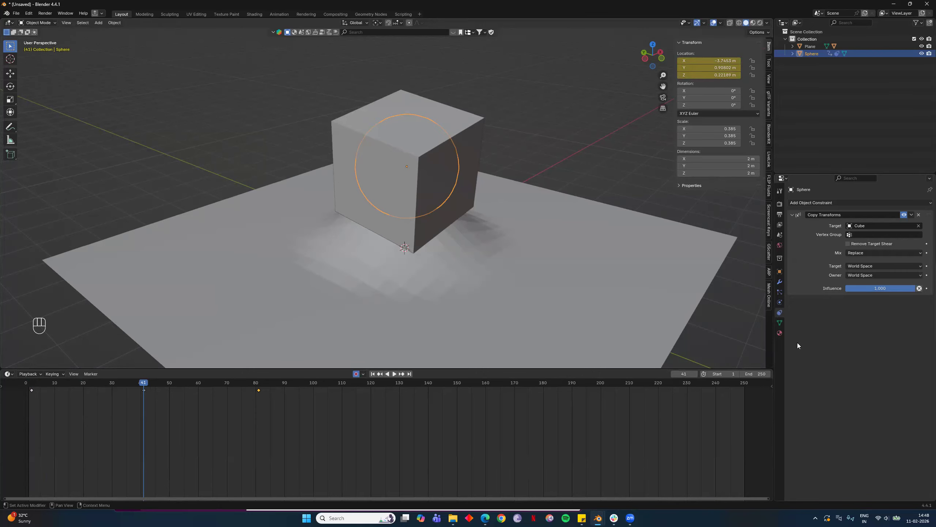
Step: Replace the sphere's Copy Transforms constraint with a Limit Location constraint
{"action": "left_click", "coordinate": [919, 215]}
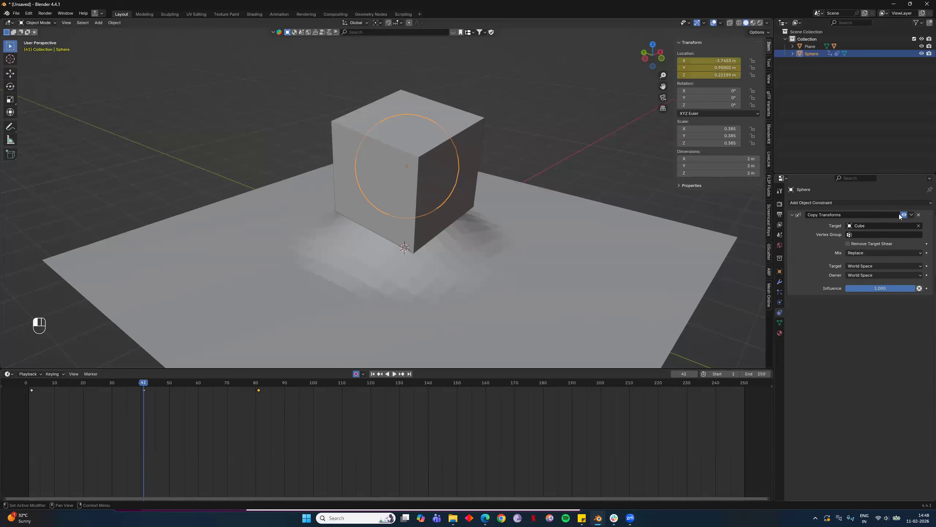
{"action": "left_click", "coordinate": [844, 203]}
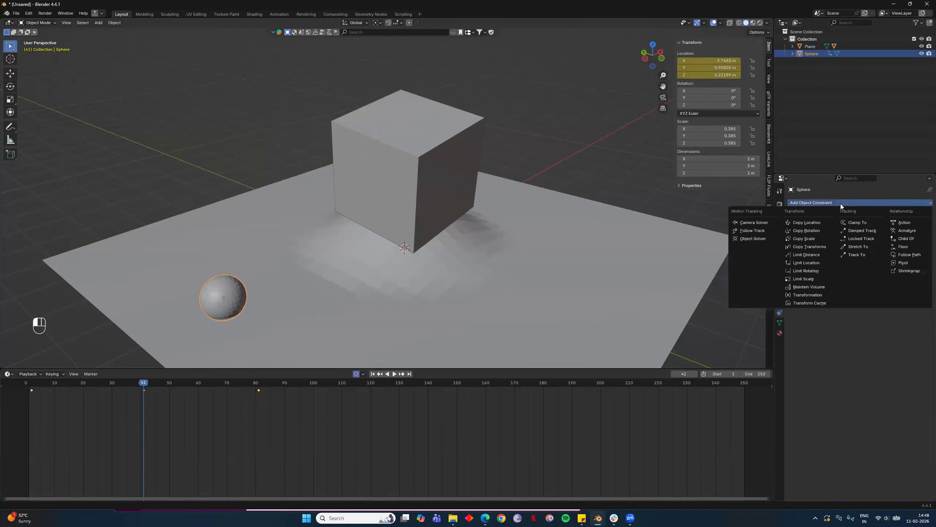
{"action": "left_click", "coordinate": [825, 266]}
{"action": "middle_click_drag", "start_coordinate": [448, 257], "coordinate": [489, 236]}
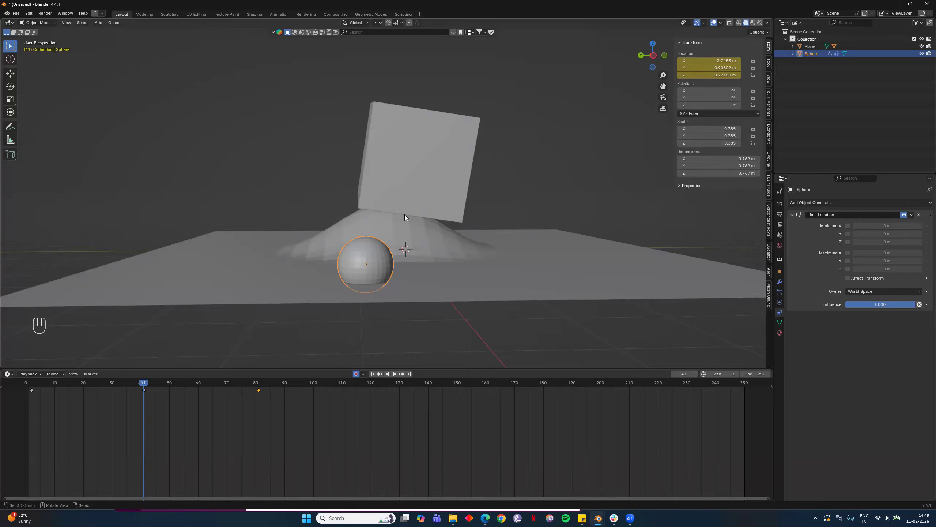
Step: Enable the Minimum Z limit in the sphere's Limit Location constraint and set it to 1 m
{"action": "middle_click_drag", "start_coordinate": [404, 215], "coordinate": [406, 180]}
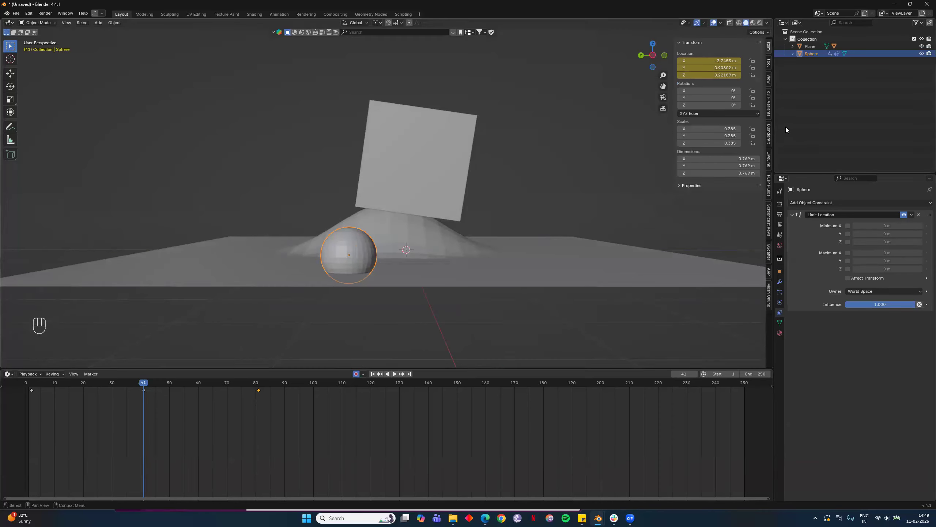
{"action": "scroll", "coordinate": [316, 328], "scroll_direction": "up", "scroll_amount": 2}
{"action": "scroll", "coordinate": [317, 326], "scroll_direction": "up", "scroll_amount": 2}
{"action": "scroll", "coordinate": [398, 281], "scroll_direction": "down", "scroll_amount": 2}
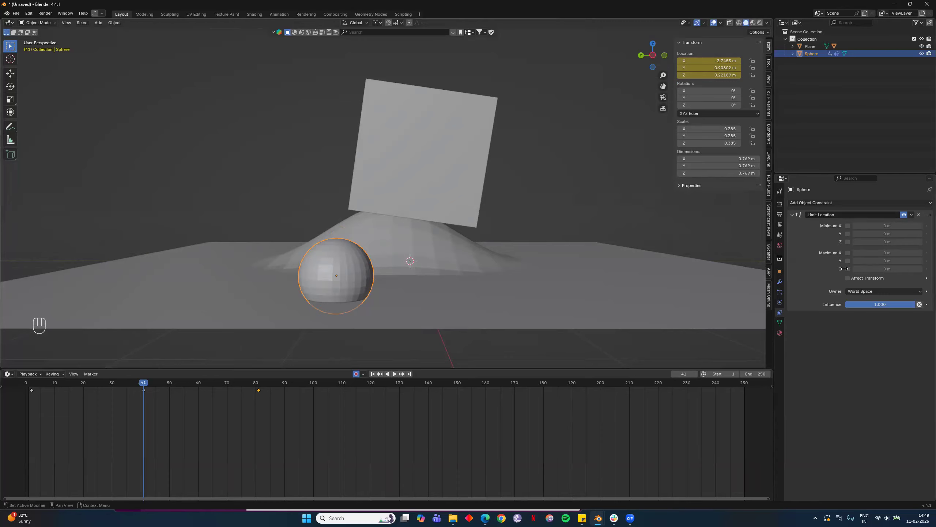
{"action": "left_click", "coordinate": [848, 242]}
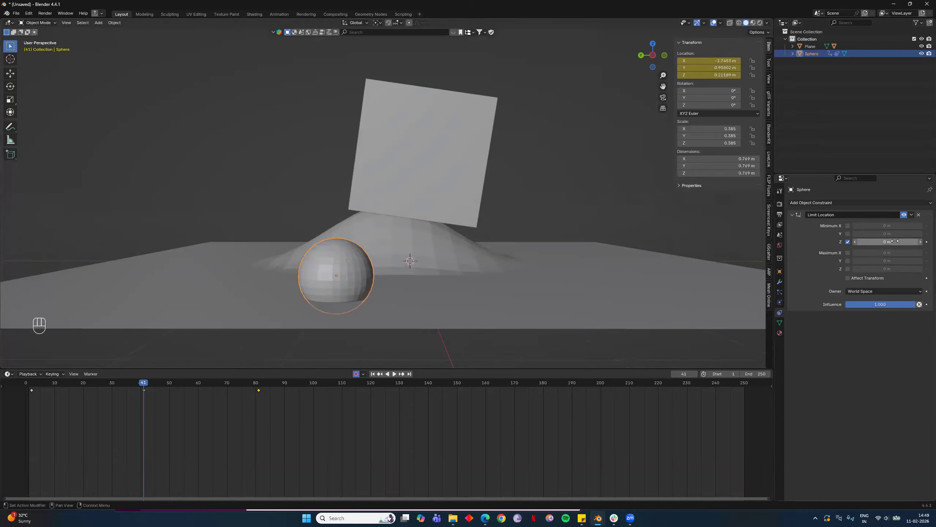
{"action": "middle_click_drag", "start_coordinate": [570, 259], "coordinate": [575, 259]}
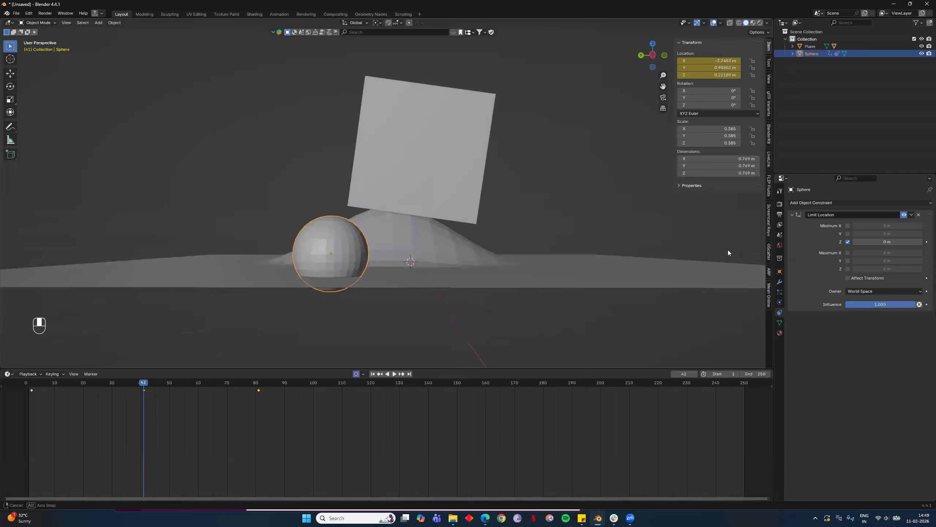
{"action": "left_click", "coordinate": [896, 242]}
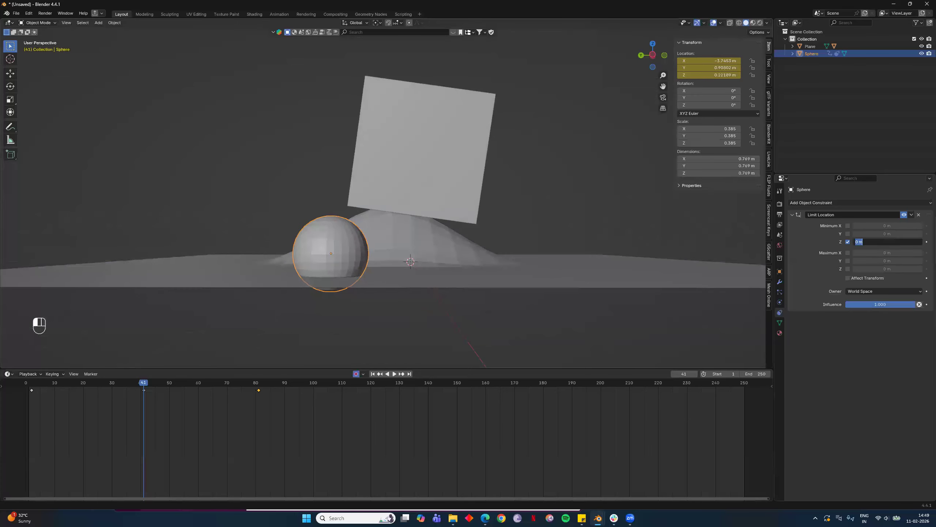
{"action": "type", "text": "1"}
{"action": "key", "text": "Return"}
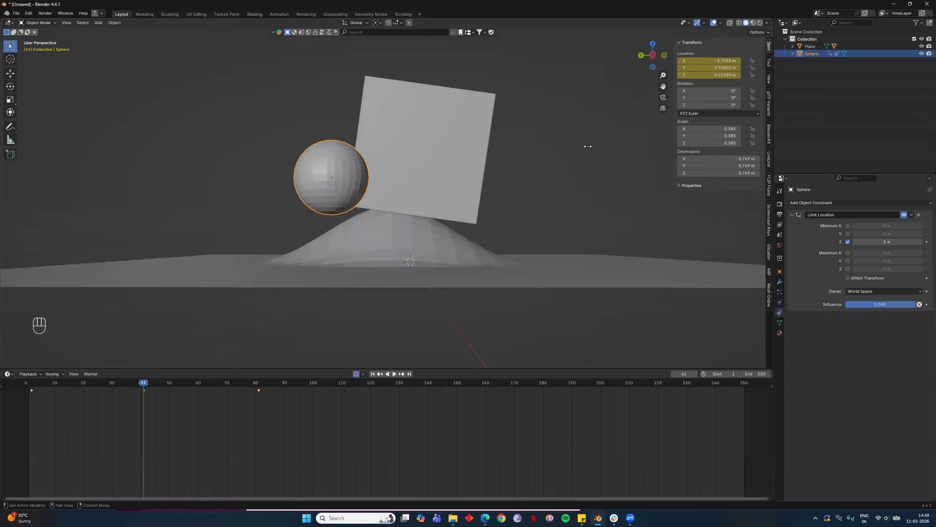
Step: Scrub to frame 2 and apply the sphere's scale
{"action": "middle_click_drag", "start_coordinate": [199, 360], "coordinate": [200, 360]}
{"action": "left_click_drag", "start_coordinate": [143, 387], "coordinate": [31, 415]}
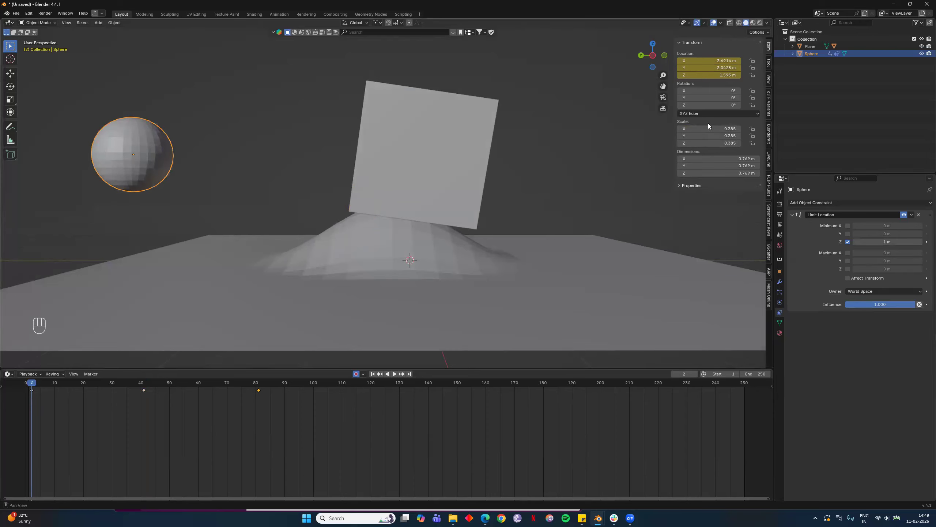
{"action": "key", "text": "ctrl+a"}
{"action": "left_click", "coordinate": [457, 186]}
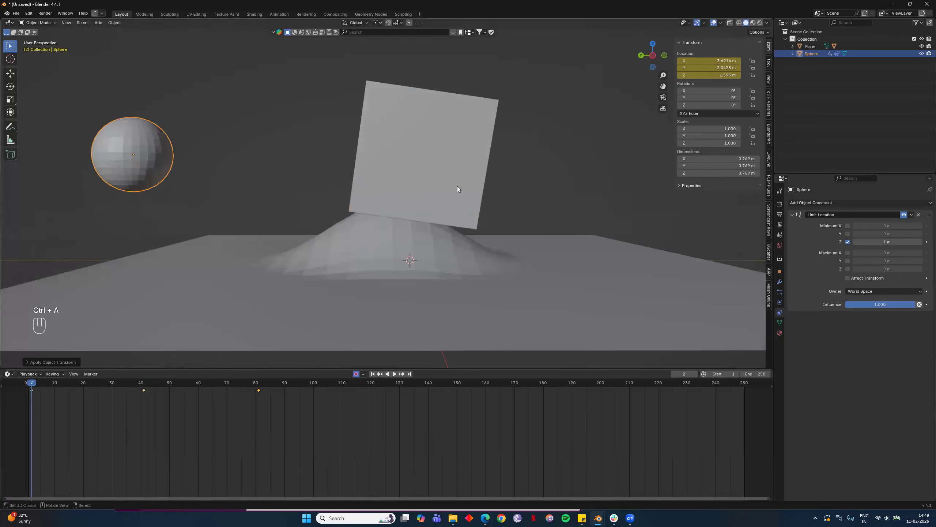
Step: Play the animation with the Limit Location constraint and scrub back to frame 28
{"action": "key", "text": "space"}
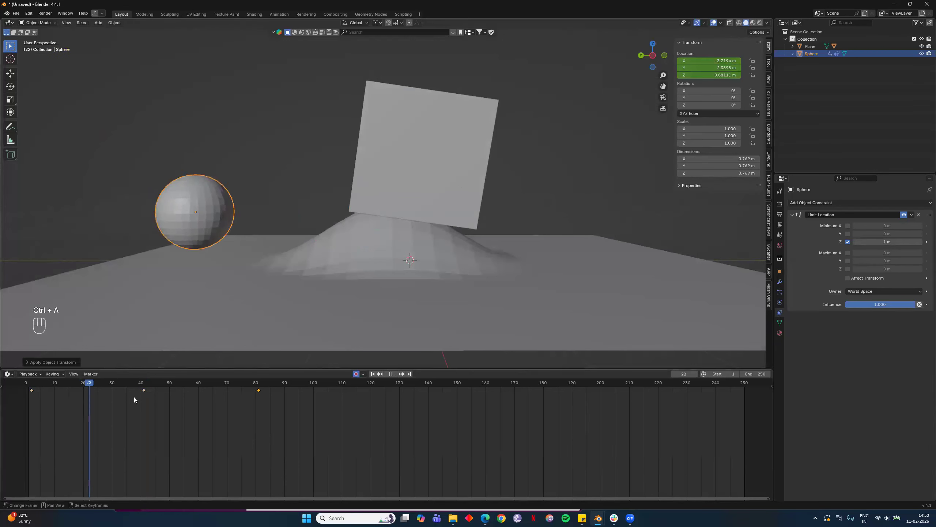
{"action": "left_click_drag", "start_coordinate": [189, 405], "coordinate": [107, 390]}
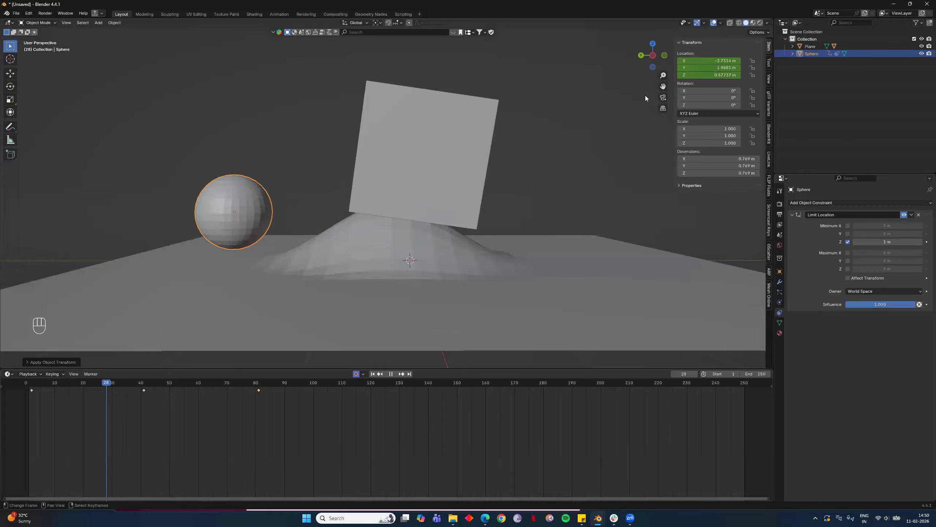
{"action": "left_click", "coordinate": [769, 63]}
{"action": "left_click", "coordinate": [768, 48]}
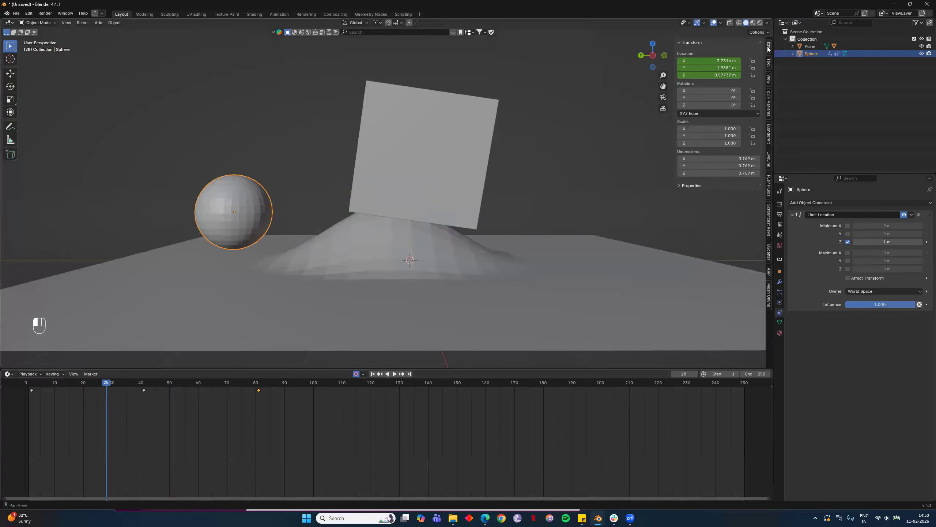
Step: Set the sphere's X, Y and Z dimensions to 1 m
{"action": "middle_click_drag", "start_coordinate": [286, 178], "coordinate": [230, 236]}
{"action": "middle_click_drag", "start_coordinate": [349, 194], "coordinate": [383, 207]}
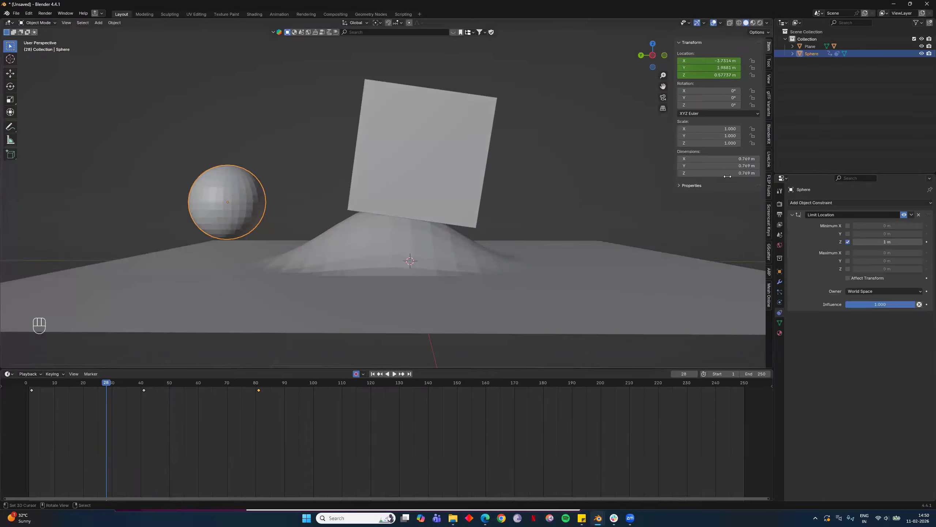
{"action": "left_click_drag", "start_coordinate": [701, 157], "coordinate": [716, 172]}
{"action": "type", "text": "1"}
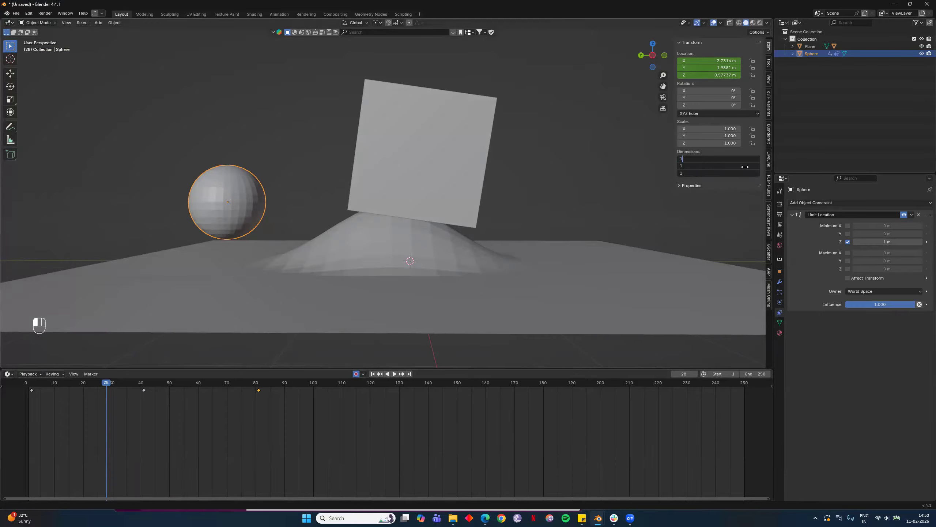
{"action": "key", "text": "Return"}
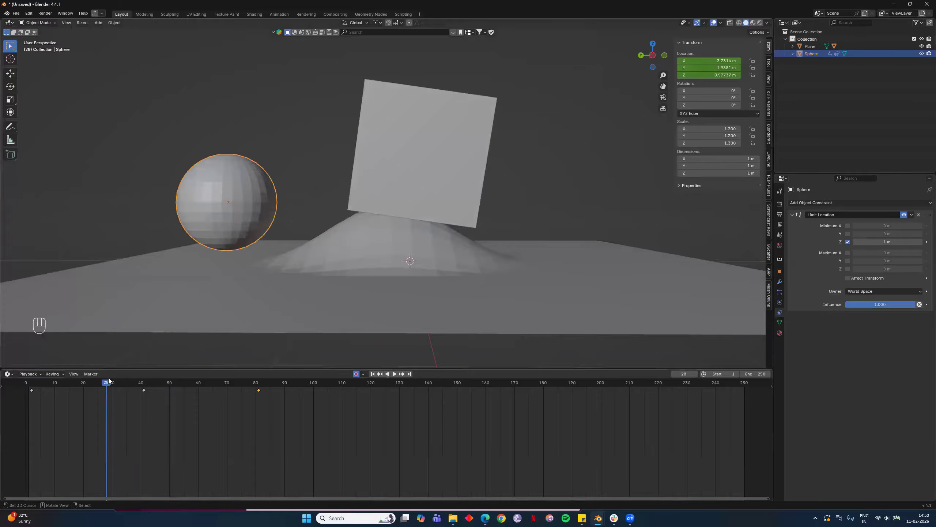
Step: Play the resized sphere's animation, return to frame 0 and apply the sphere's scale
{"action": "key", "text": "shift+Left"}
{"action": "key", "text": "space"}
{"action": "left_click_drag", "start_coordinate": [214, 428], "coordinate": [22, 398]}
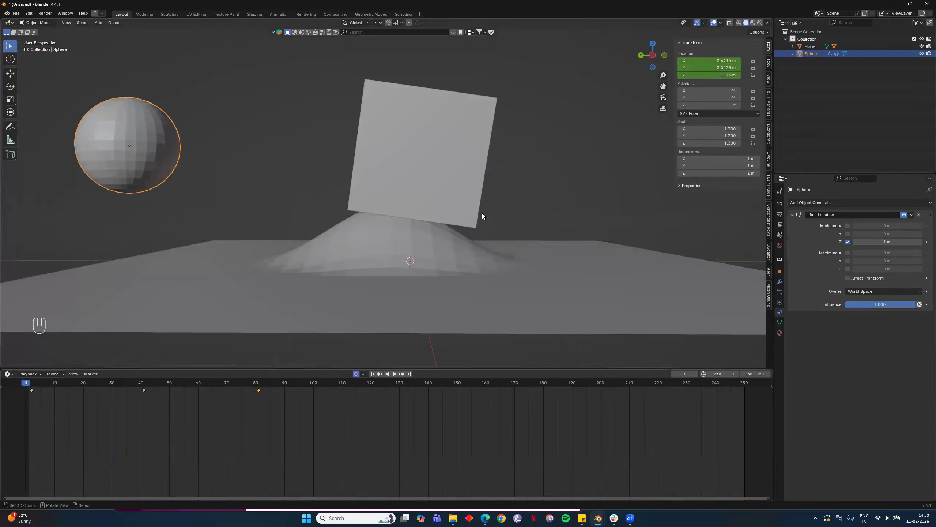
{"action": "key", "text": "ctrl+a"}
{"action": "left_click", "coordinate": [335, 169]}
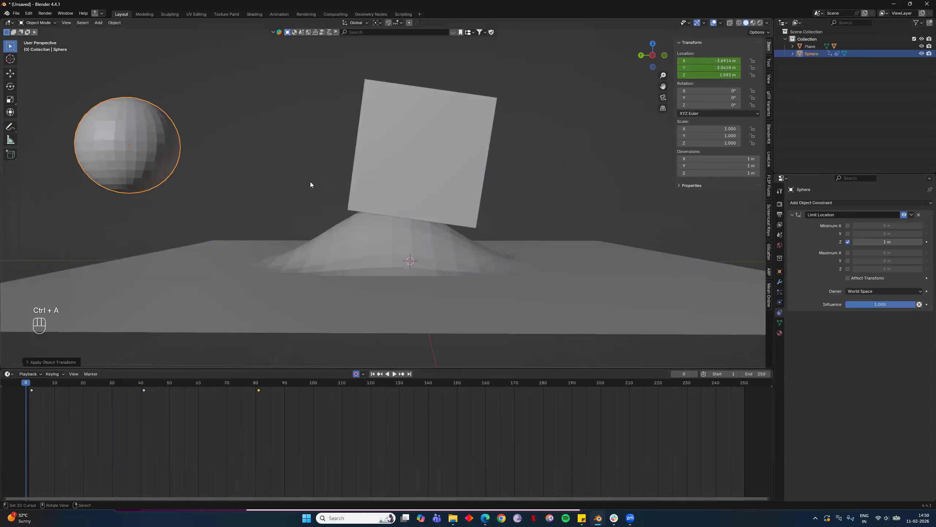
Step: Replay the sphere's motion and scrub back to frame 0
{"action": "key", "text": "space"}
{"action": "left_click_drag", "start_coordinate": [119, 397], "coordinate": [27, 390]}
{"action": "key", "text": "Escape"}
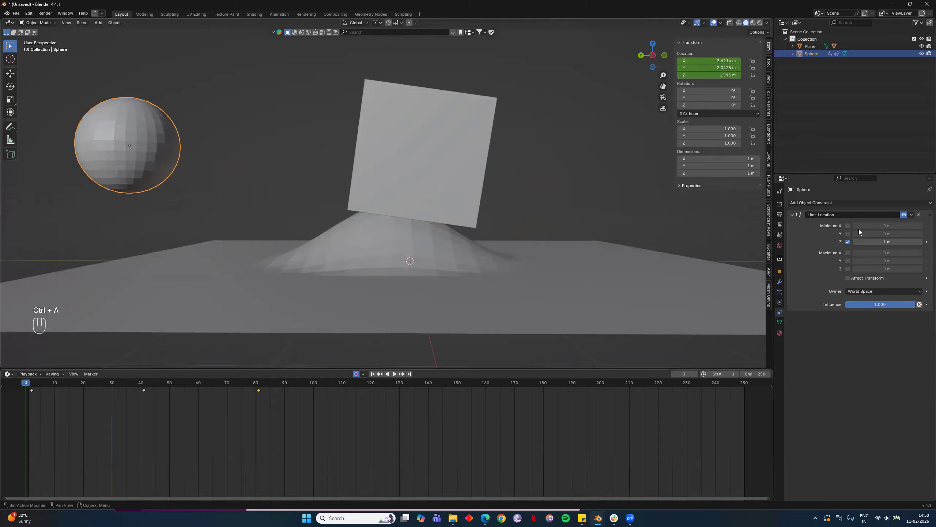
Step: Toggle Affect Transform on and off in the Limit Location constraint, replay the animation and return to frame 0
{"action": "left_click", "coordinate": [857, 279]}
{"action": "left_click", "coordinate": [858, 278]}
{"action": "key", "text": "space"}
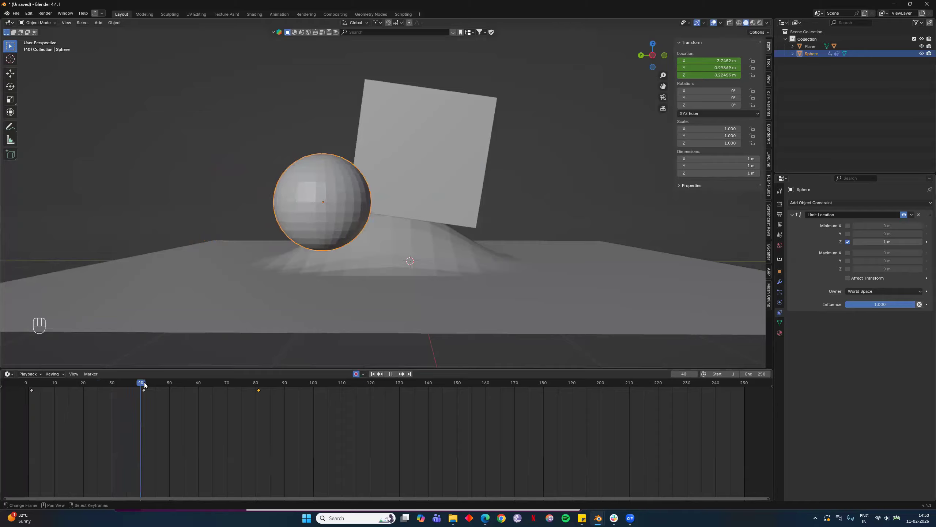
{"action": "left_click_drag", "start_coordinate": [118, 385], "coordinate": [44, 387]}
{"action": "key", "text": "Escape"}
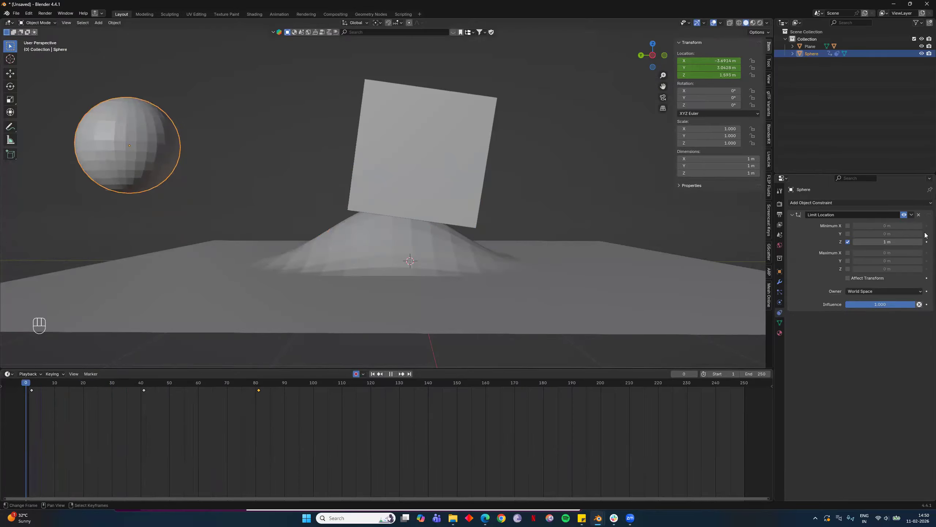
Step: In the left orthographic view, move the sphere to the opposite side of the cube, at about Y -2.37 m and Z 0.41 m
{"action": "middle_click_drag", "start_coordinate": [352, 271], "coordinate": [445, 244]}
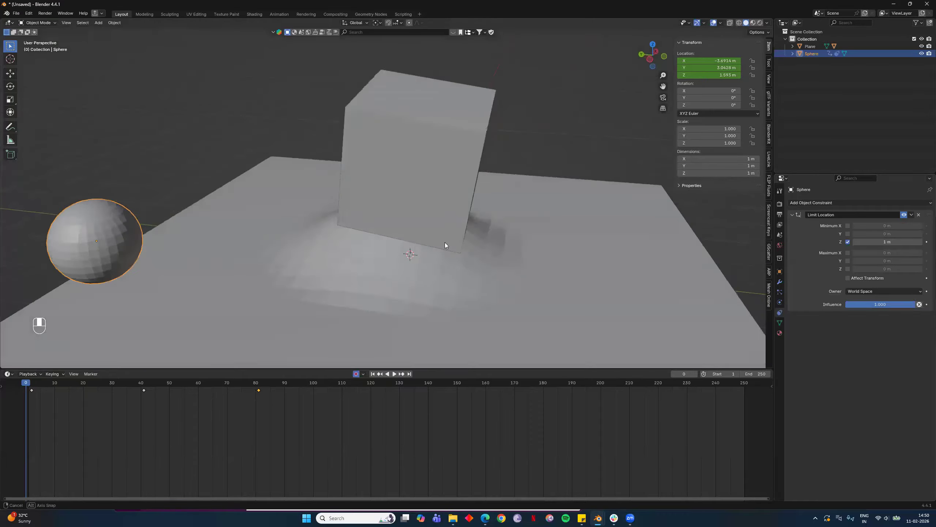
{"action": "scroll", "coordinate": [445, 244], "scroll_direction": "down", "scroll_amount": 5}
{"action": "left_click", "coordinate": [780, 272]}
{"action": "middle_click_drag", "start_coordinate": [330, 230], "coordinate": [437, 253]}
{"action": "scroll", "coordinate": [427, 204], "scroll_direction": "up", "scroll_amount": 3}
{"action": "scroll", "coordinate": [488, 240], "scroll_direction": "up", "scroll_amount": 2}
{"action": "key", "text": "g"}
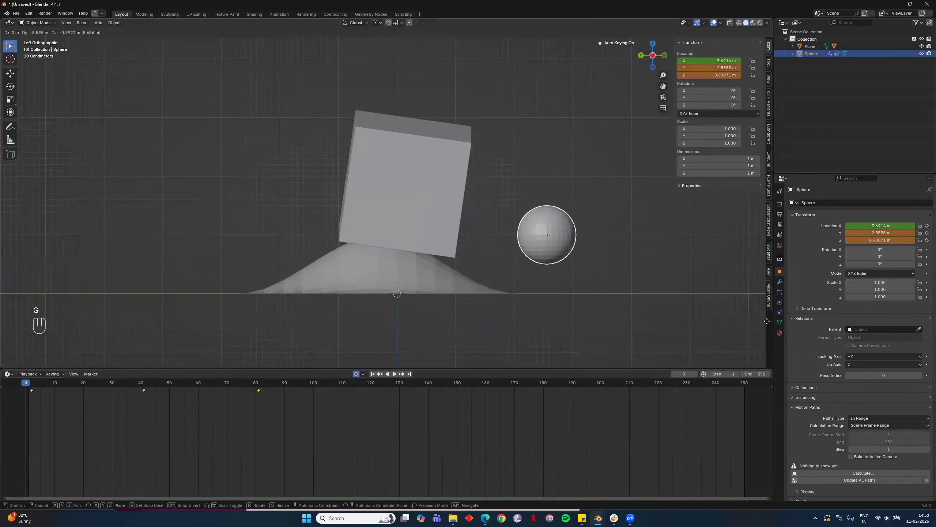
{"action": "left_click", "coordinate": [756, 322]}
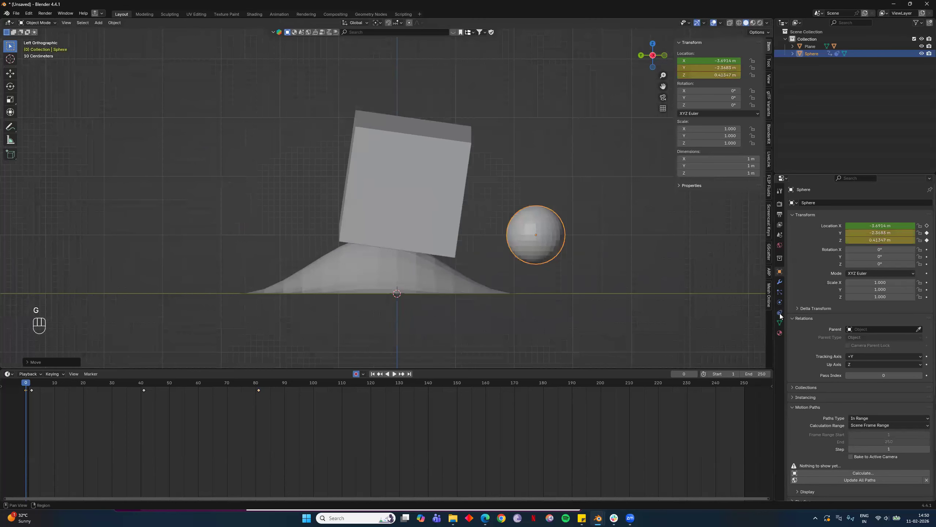
Step: Lower the Minimum Z of the sphere's Limit Location constraint to 0.4 m
{"action": "left_click", "coordinate": [780, 312]}
{"action": "left_click_drag", "start_coordinate": [885, 242], "coordinate": [892, 242]}
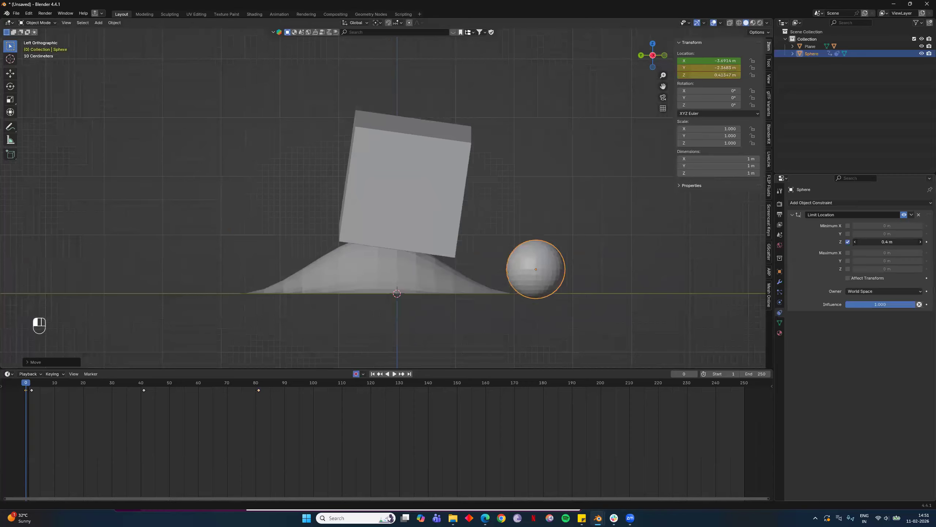
Step: Set the Minimum Z of the sphere's Limit Location constraint to 0.5 m
{"action": "left_click_drag", "start_coordinate": [893, 242], "coordinate": [899, 241]}
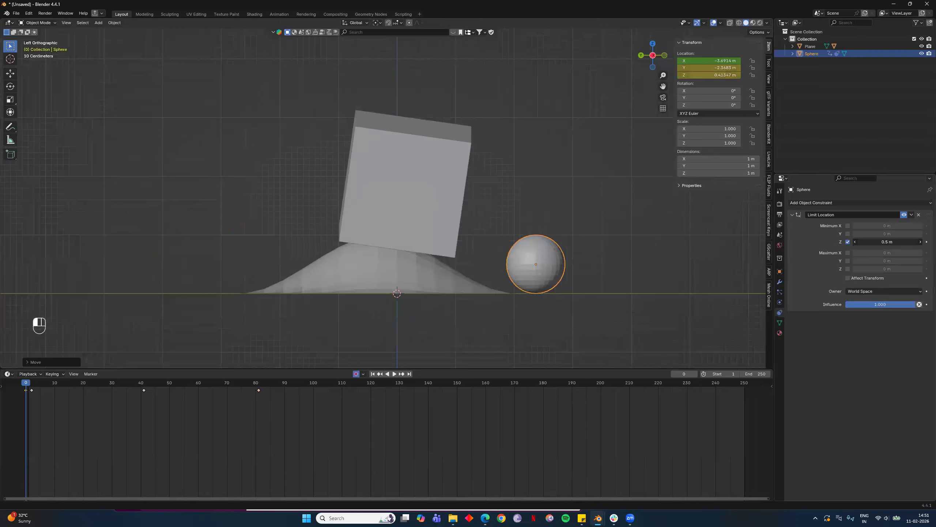
Step: Look through the render, output, view layer and scene properties, and examine the scene's Units settings
{"action": "left_click", "coordinate": [780, 204]}
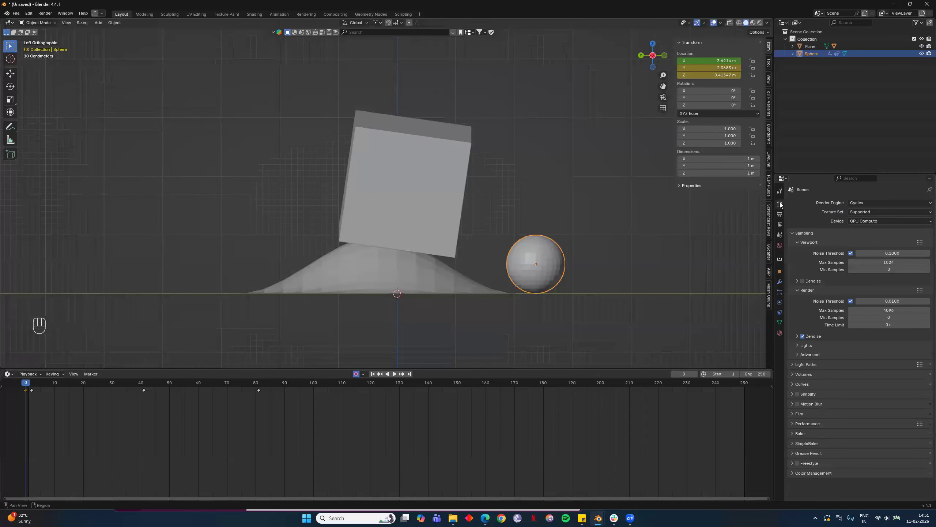
{"action": "left_click", "coordinate": [780, 215]}
{"action": "left_click", "coordinate": [780, 224]}
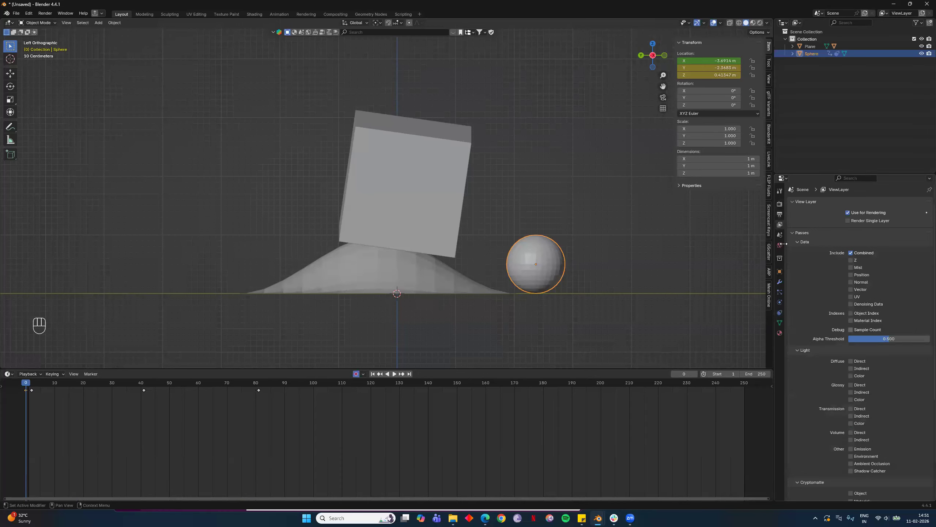
{"action": "left_click", "coordinate": [779, 217]}
{"action": "left_click", "coordinate": [780, 235]}
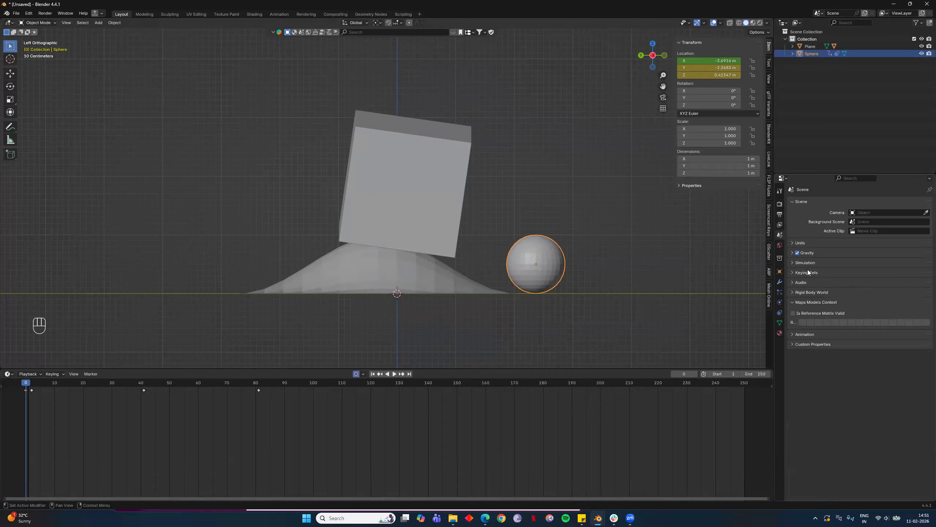
{"action": "left_click", "coordinate": [806, 281]}
{"action": "left_click", "coordinate": [807, 282]}
{"action": "left_click", "coordinate": [817, 243]}
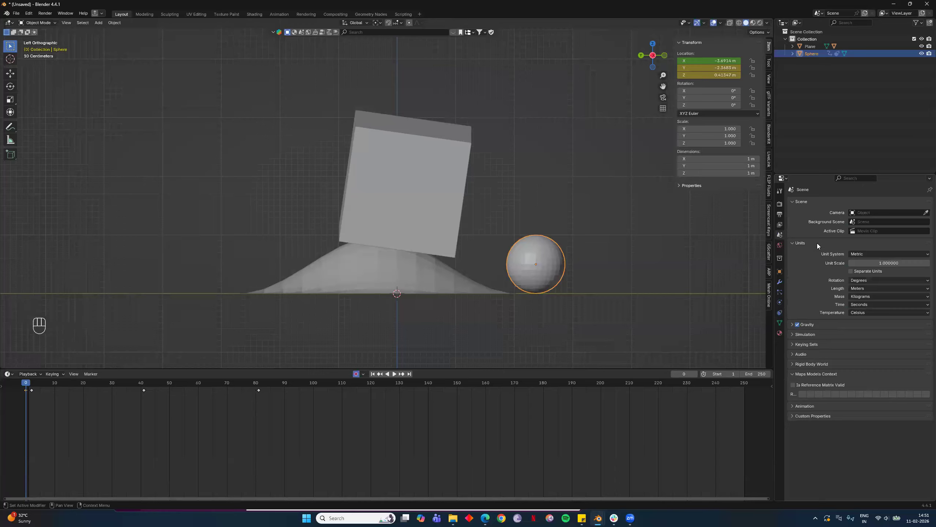
{"action": "left_click", "coordinate": [817, 243]}
Step: Delete the sphere, add a default UV sphere to check its dimensions, and undo both the addition and the deletion
{"action": "middle_click_drag", "start_coordinate": [561, 251], "coordinate": [482, 243], "text": "shift"}
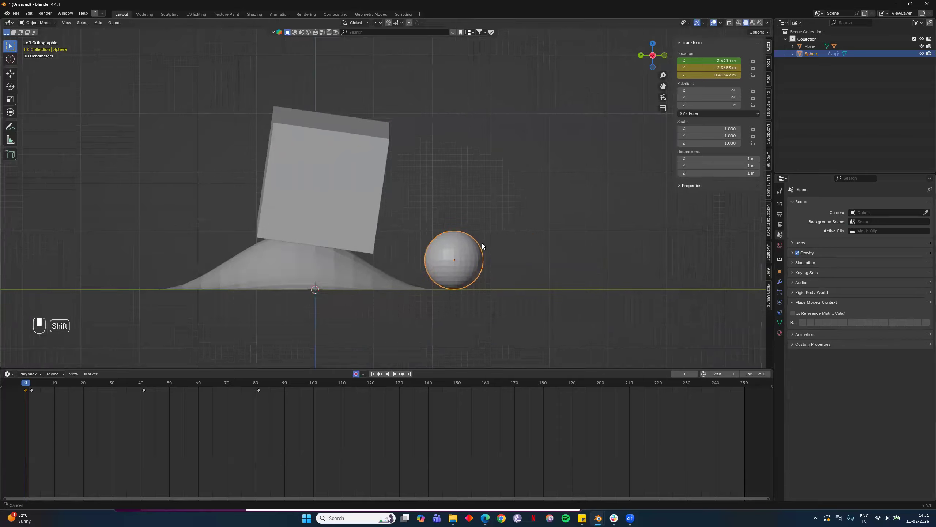
{"action": "scroll", "coordinate": [478, 280], "scroll_direction": "up", "scroll_amount": 3}
{"action": "key", "text": "x"}
{"action": "left_click", "coordinate": [480, 284]}
{"action": "scroll", "coordinate": [412, 231], "scroll_direction": "down", "scroll_amount": 4}
{"action": "key", "text": "shift+a"}
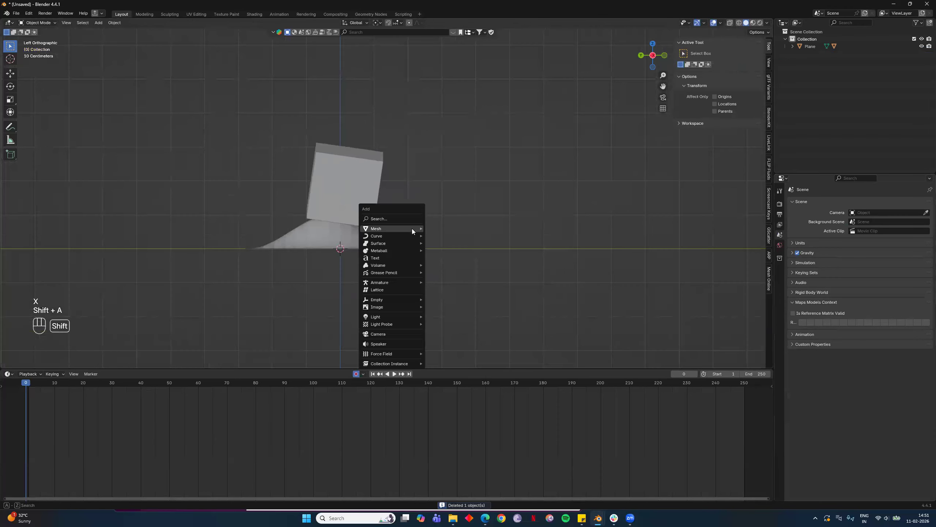
{"action": "mouse_move", "coordinate": [412, 228]}
{"action": "left_click", "coordinate": [459, 249]}
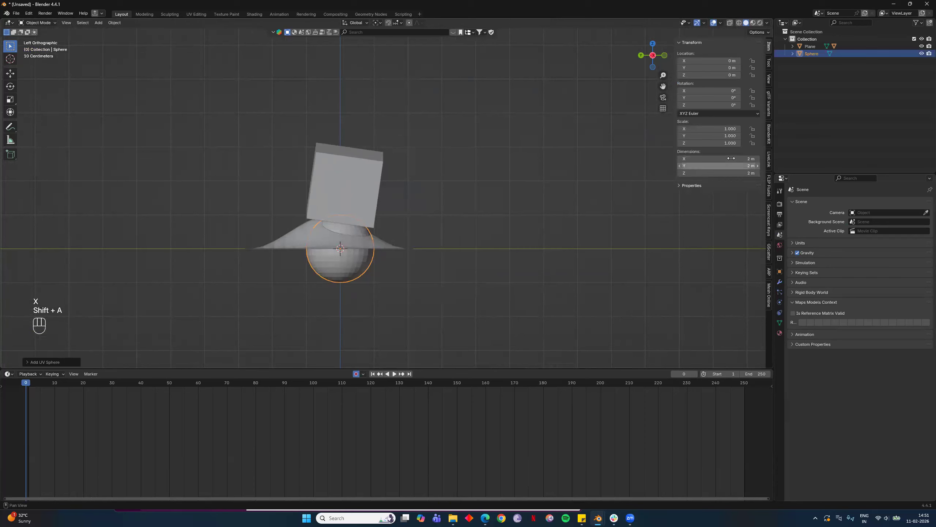
{"action": "left_click", "coordinate": [781, 205]}
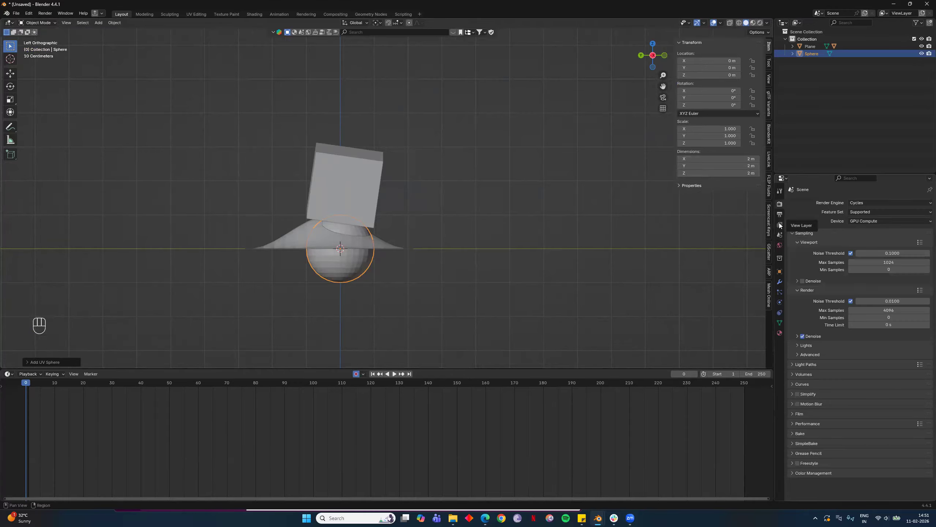
{"action": "key", "text": "ctrl+z"}
{"action": "key", "text": "ctrl+z"}
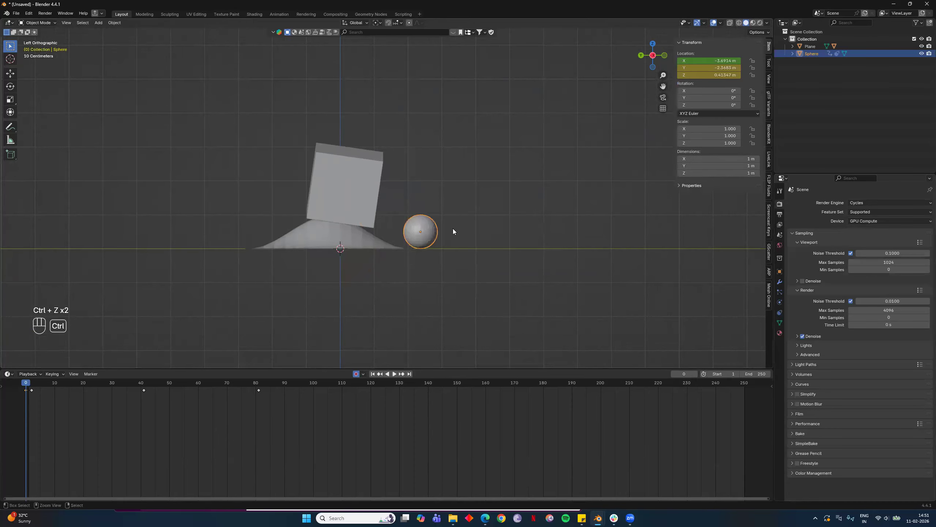
Step: Return to the original sphere and show its object constraint settings again
{"action": "scroll", "coordinate": [523, 237], "scroll_direction": "up", "scroll_amount": 5}
{"action": "middle_click_drag", "start_coordinate": [637, 278], "coordinate": [310, 335], "text": "shift"}
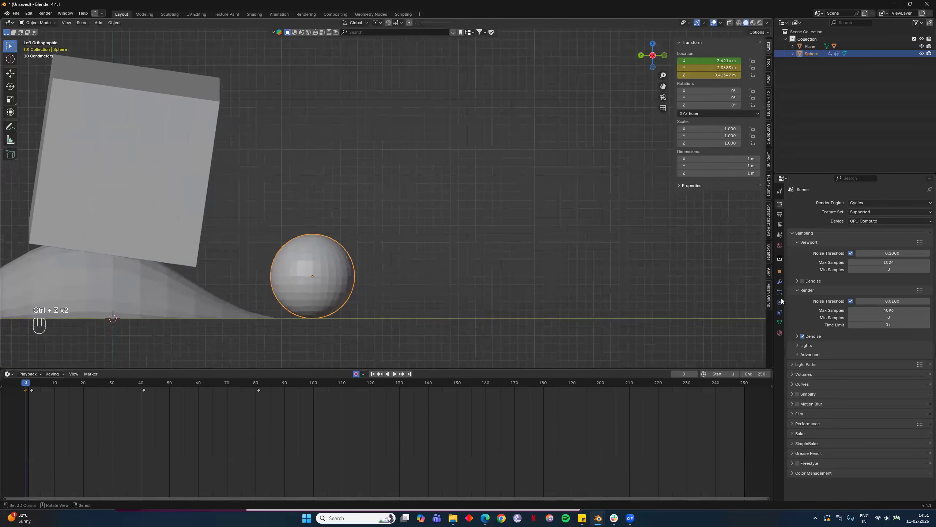
{"action": "left_click", "coordinate": [779, 312]}
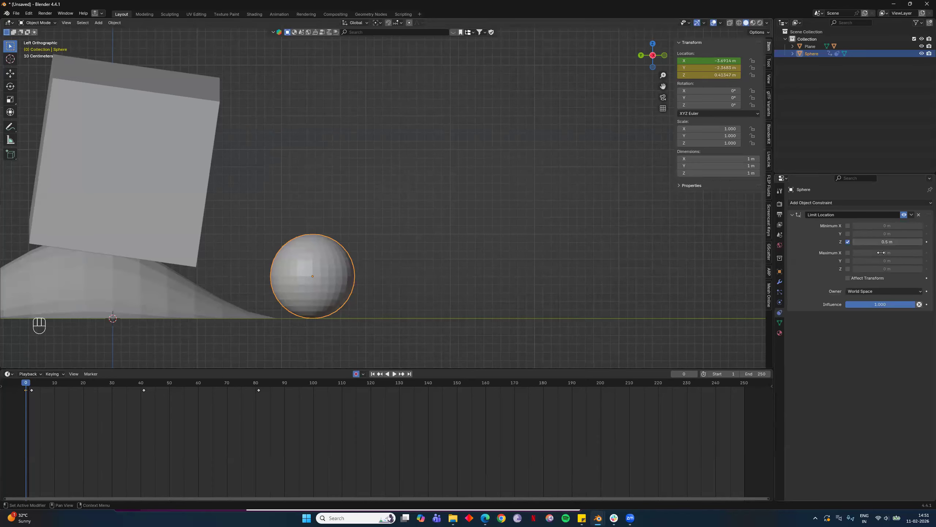
Step: Try moving the sphere about 2 m farther from the cube along Y, and cancel the move
{"action": "key", "text": "g"}
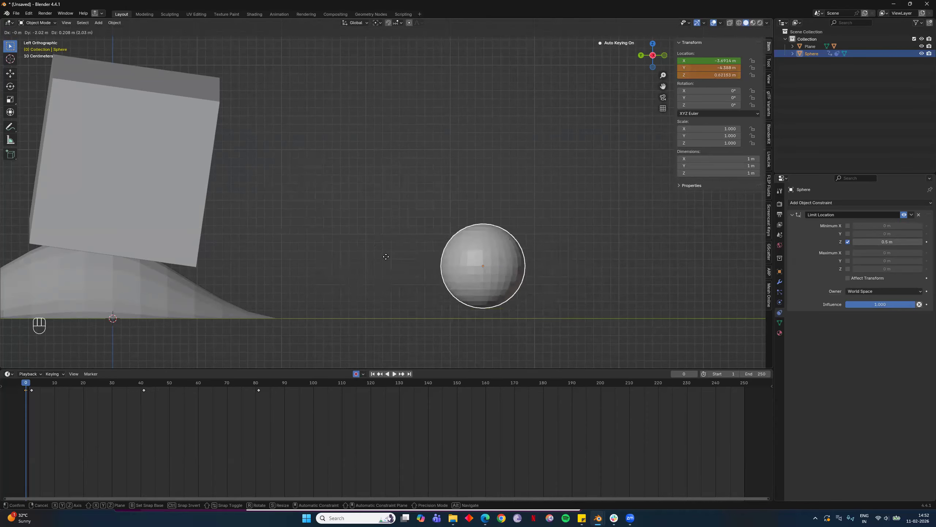
{"action": "right_click", "coordinate": [458, 239]}
{"action": "scroll", "coordinate": [457, 247], "scroll_direction": "down", "scroll_amount": 5}
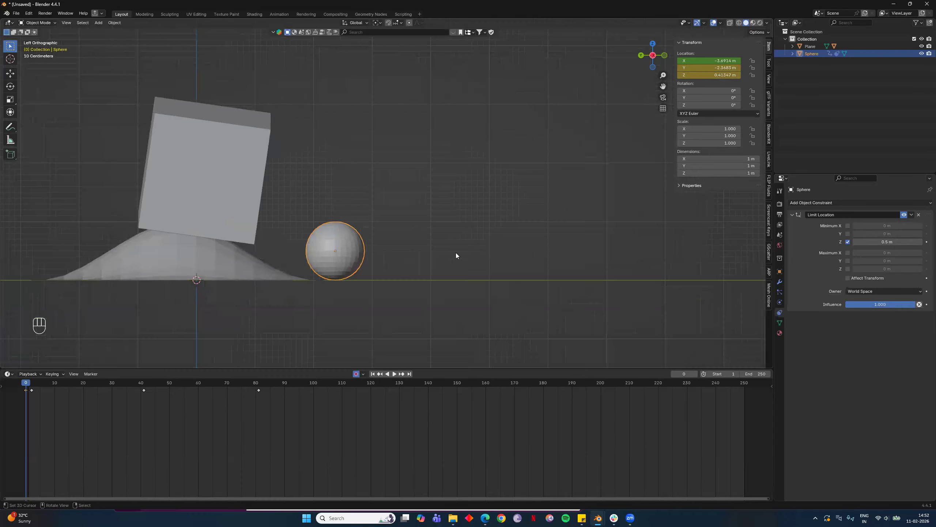
{"action": "scroll", "coordinate": [456, 253], "scroll_direction": "up", "scroll_amount": 4}
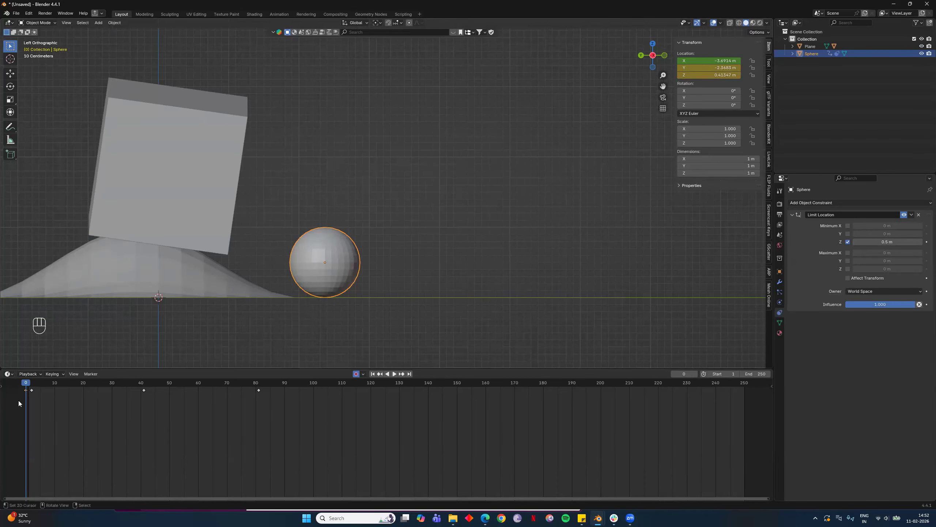
Step: Delete the sphere's keyframe at frame 0 and replay its motion up to frame 41
{"action": "key", "text": "x"}
{"action": "key", "text": "Escape"}
{"action": "left_click_drag", "start_coordinate": [26, 382], "coordinate": [51, 383]}
{"action": "scroll", "coordinate": [272, 264], "scroll_direction": "down", "scroll_amount": 6}
{"action": "scroll", "coordinate": [360, 213], "scroll_direction": "up", "scroll_amount": 6}
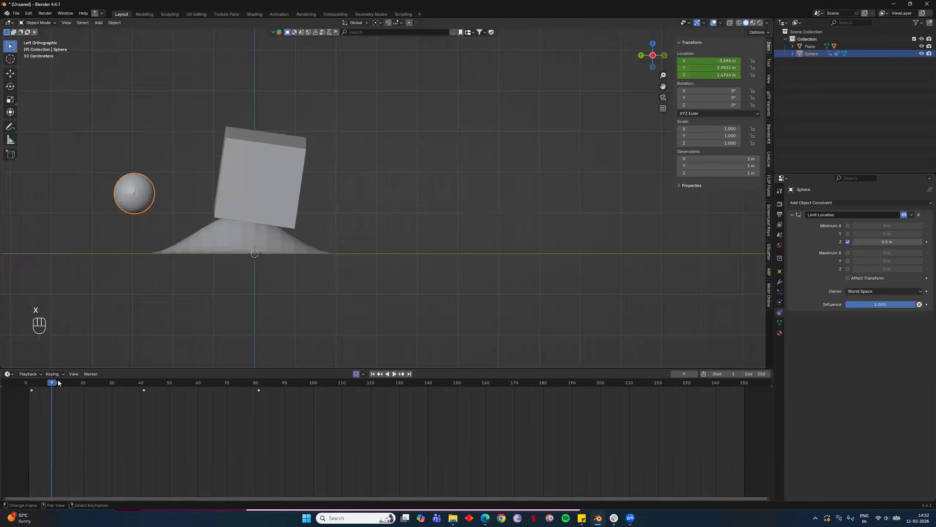
{"action": "key", "text": "space"}
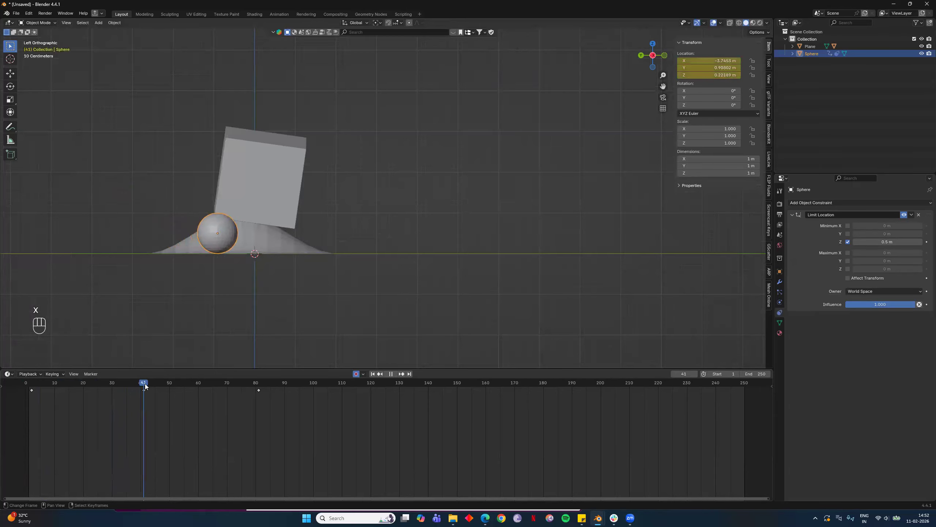
{"action": "key", "text": "space"}
{"action": "scroll", "coordinate": [322, 286], "scroll_direction": "up", "scroll_amount": 5}
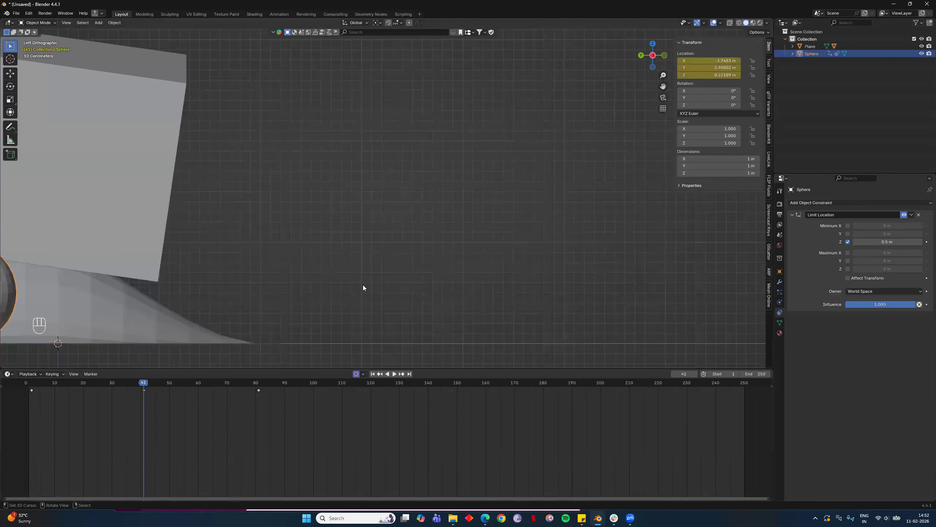
{"action": "scroll", "coordinate": [393, 286], "scroll_direction": "down", "scroll_amount": 5}
{"action": "scroll", "coordinate": [393, 287], "scroll_direction": "up", "scroll_amount": 4}
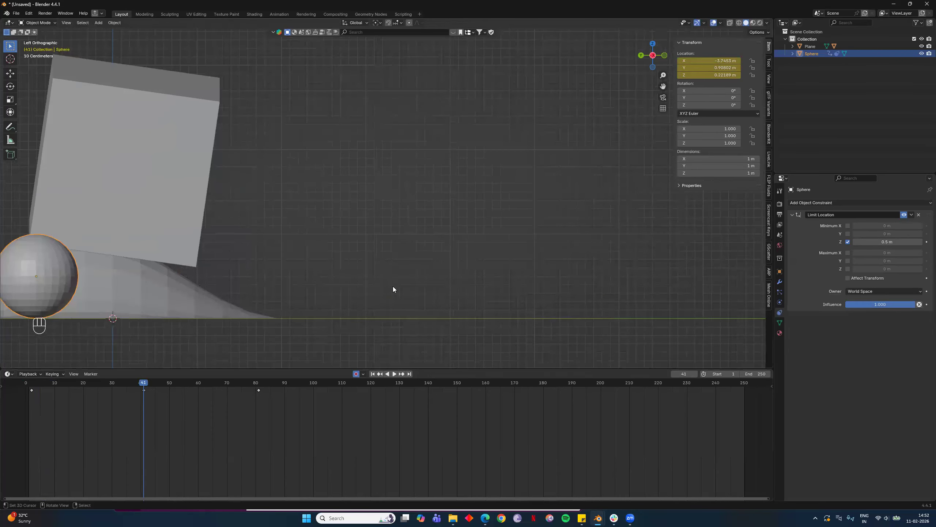
{"action": "scroll", "coordinate": [393, 290], "scroll_direction": "down", "scroll_amount": 2}
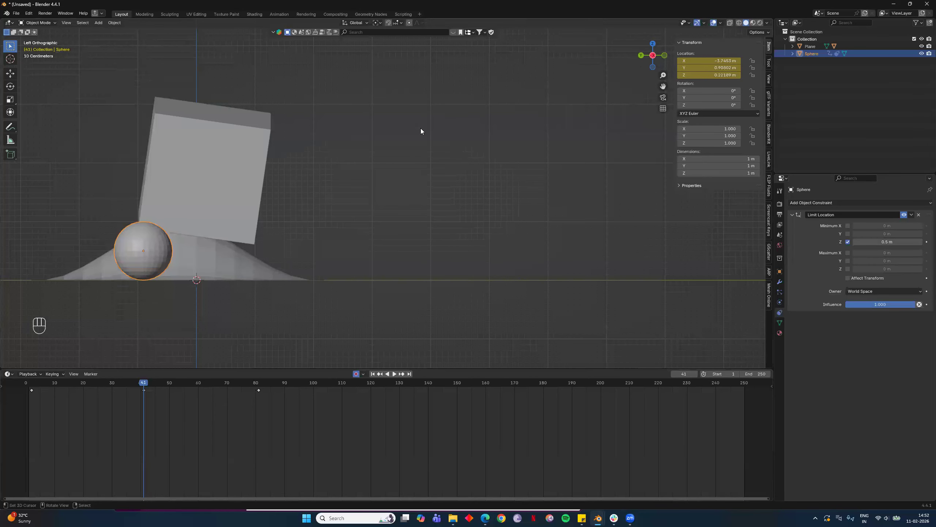
Step: Add a Maintain Volume constraint to the sphere, below its Limit Location constraint
{"action": "middle_click_drag", "start_coordinate": [401, 168], "coordinate": [287, 264]}
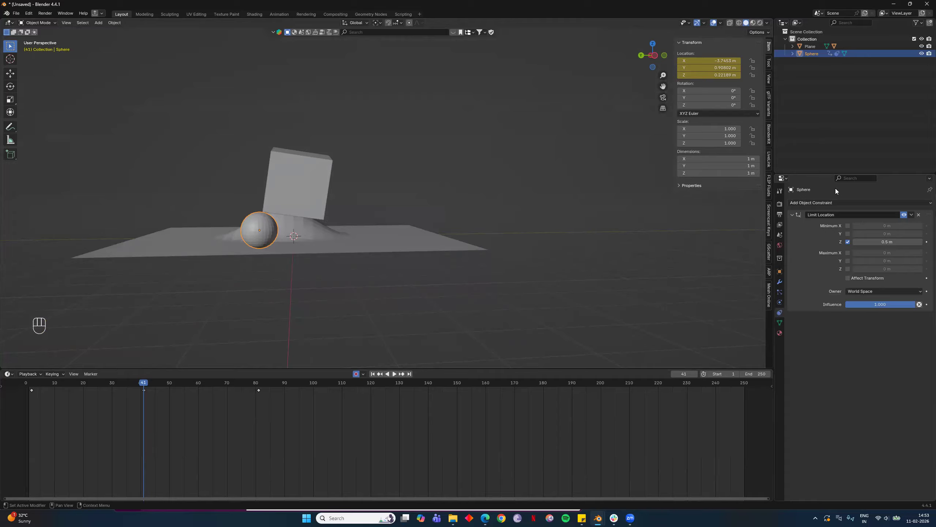
{"action": "left_click", "coordinate": [834, 202]}
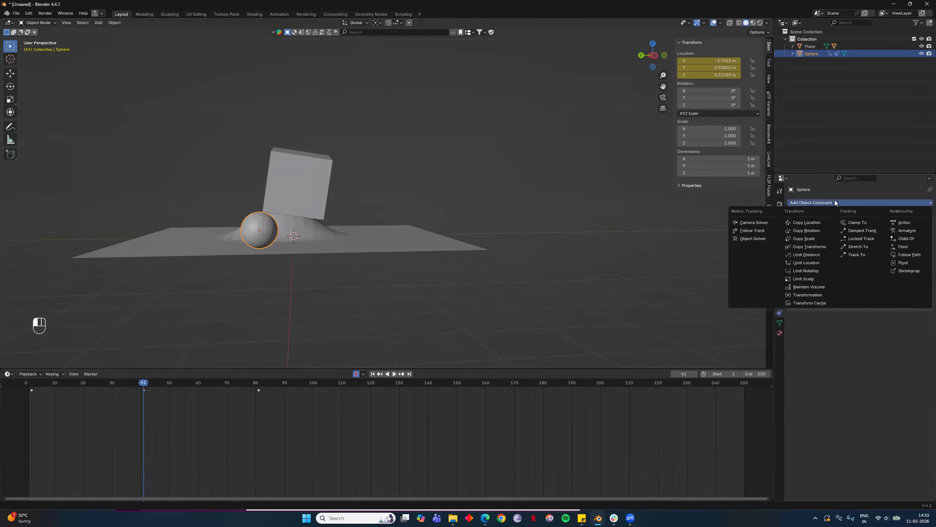
{"action": "left_click", "coordinate": [825, 289]}
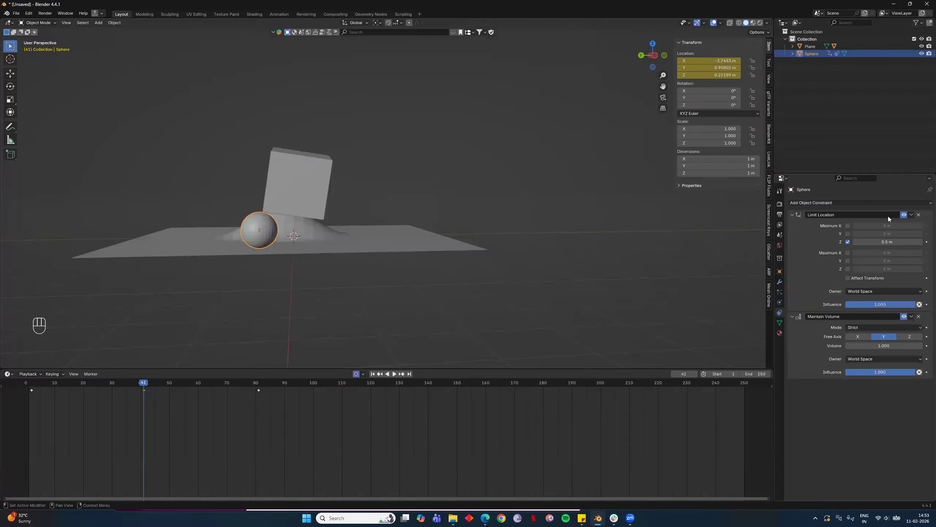
Step: Try stretching the sphere to about 4.5 times along Y with Maintain Volume active, and cancel the scaling
{"action": "scroll", "coordinate": [217, 228], "scroll_direction": "up", "scroll_amount": 5}
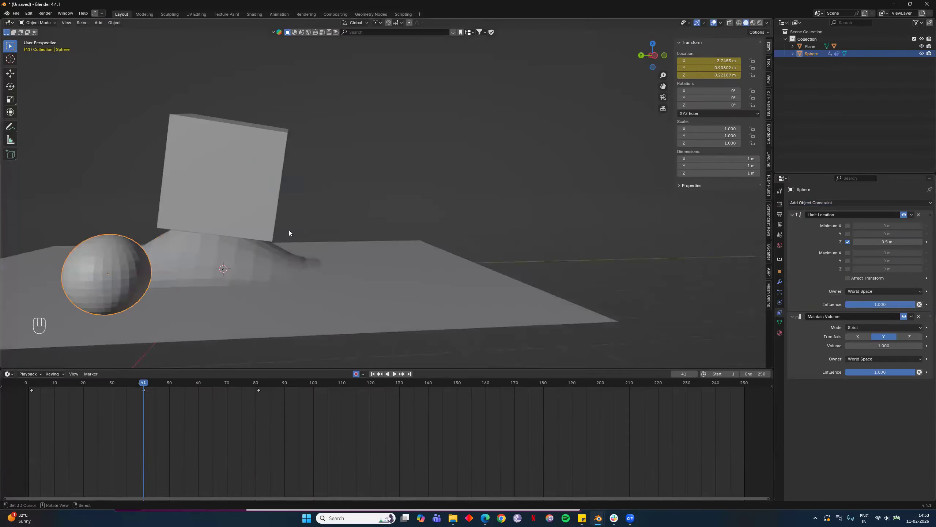
{"action": "middle_click_drag", "start_coordinate": [353, 240], "coordinate": [736, 333]}
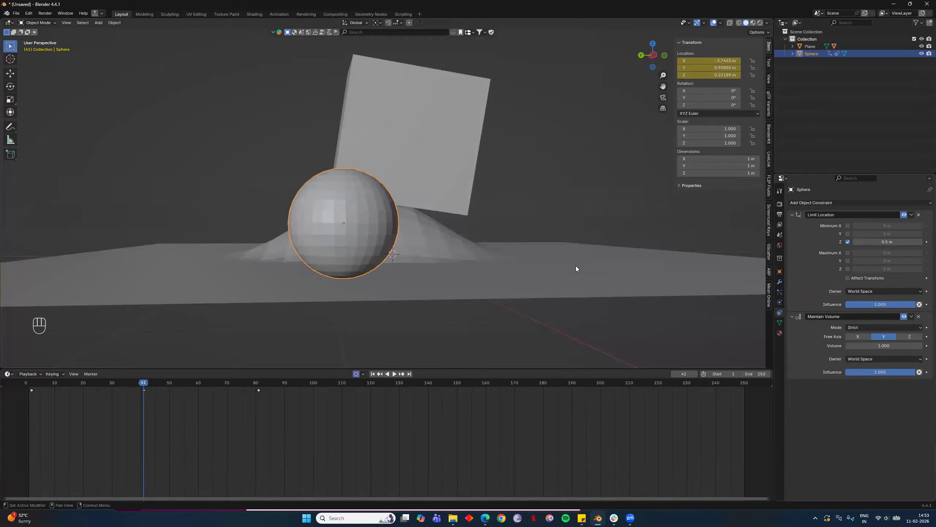
{"action": "key", "text": "s"}
{"action": "key", "text": "y"}
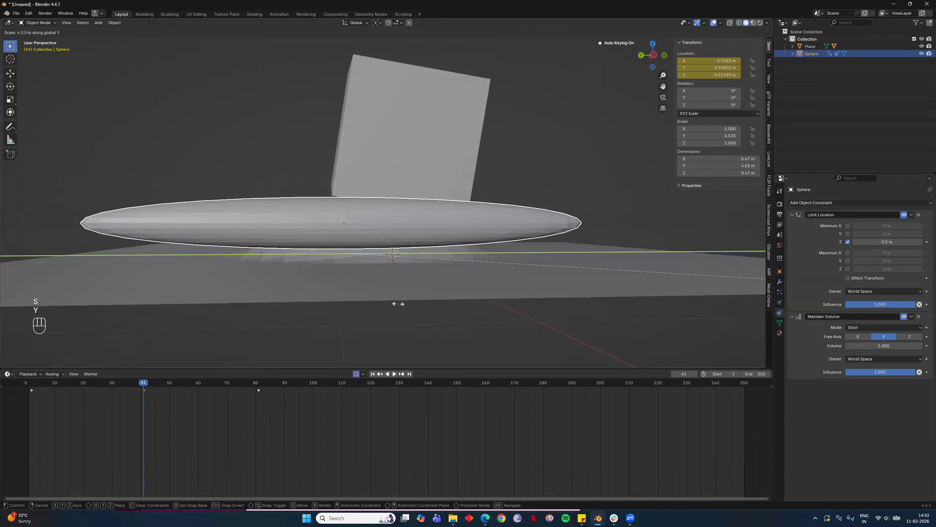
{"action": "right_click", "coordinate": [569, 338]}
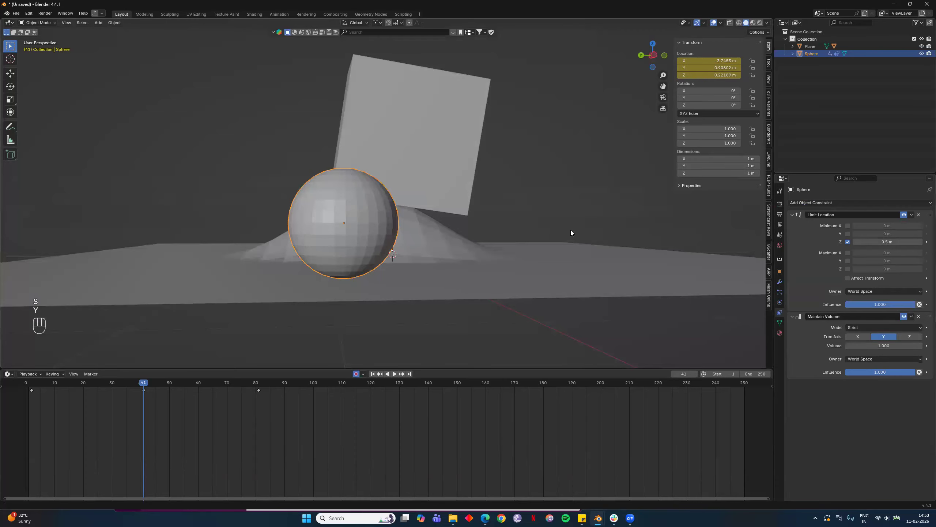
{"action": "middle_click_drag", "start_coordinate": [464, 236], "coordinate": [513, 244]}
{"action": "middle_click_drag", "start_coordinate": [410, 182], "coordinate": [342, 180]}
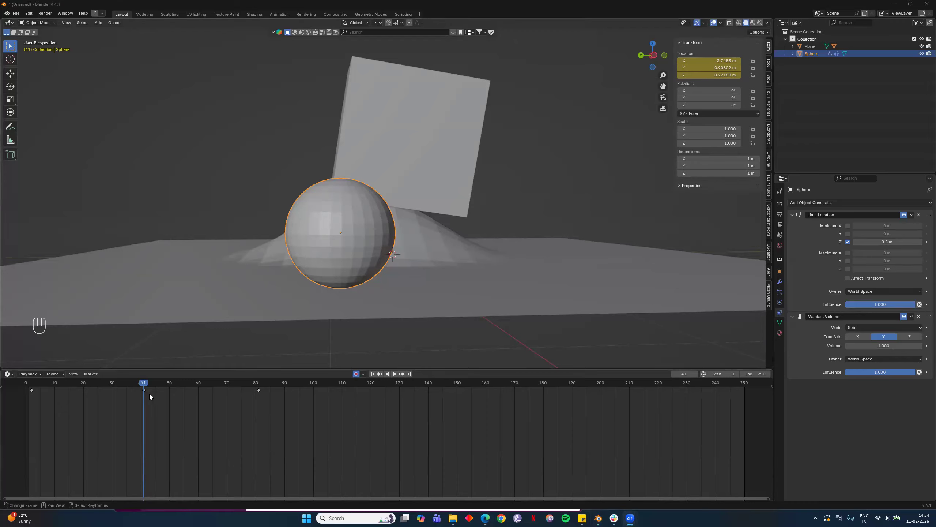
Step: Advance the sphere's animation to frame 54 and view the sphere up close
{"action": "left_click_drag", "start_coordinate": [145, 384], "coordinate": [143, 406]}
{"action": "key", "text": "space"}
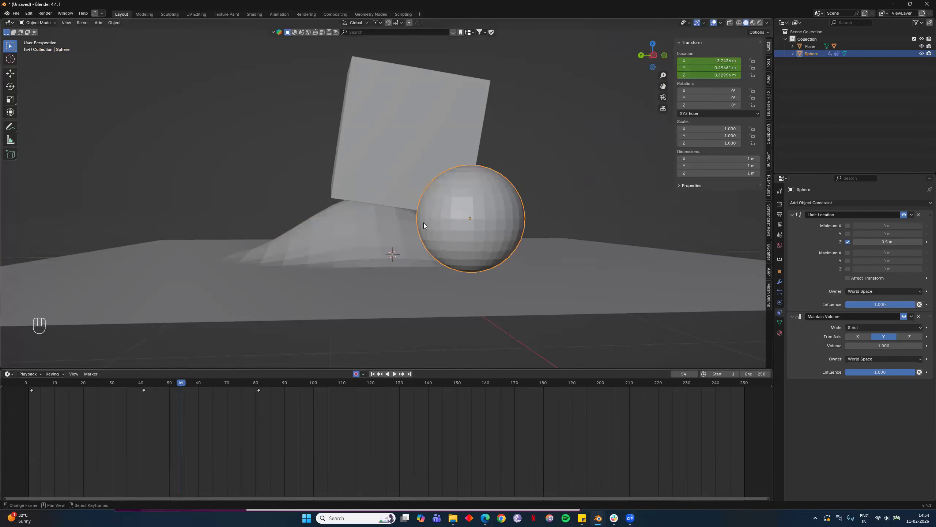
{"action": "middle_click_drag", "start_coordinate": [532, 261], "coordinate": [364, 174]}
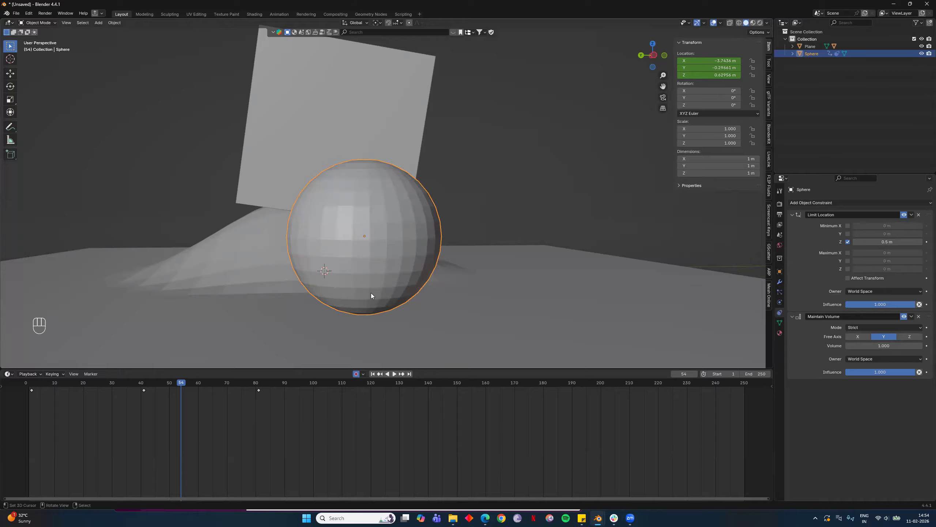
Step: Disable the Maintain Volume constraint, try scaling the sphere along Y to about 0.74 for comparison, and cancel the scaling
{"action": "left_click", "coordinate": [904, 316]}
{"action": "key", "text": "s"}
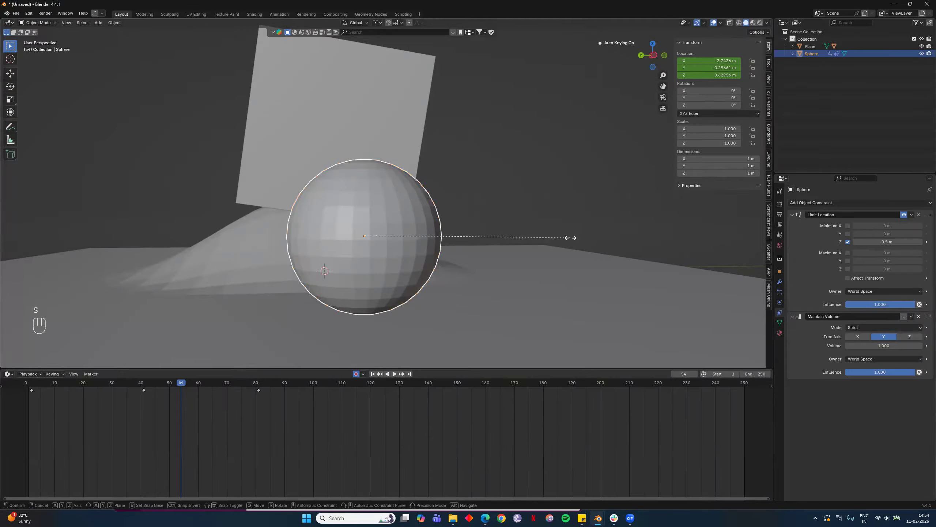
{"action": "key", "text": "y"}
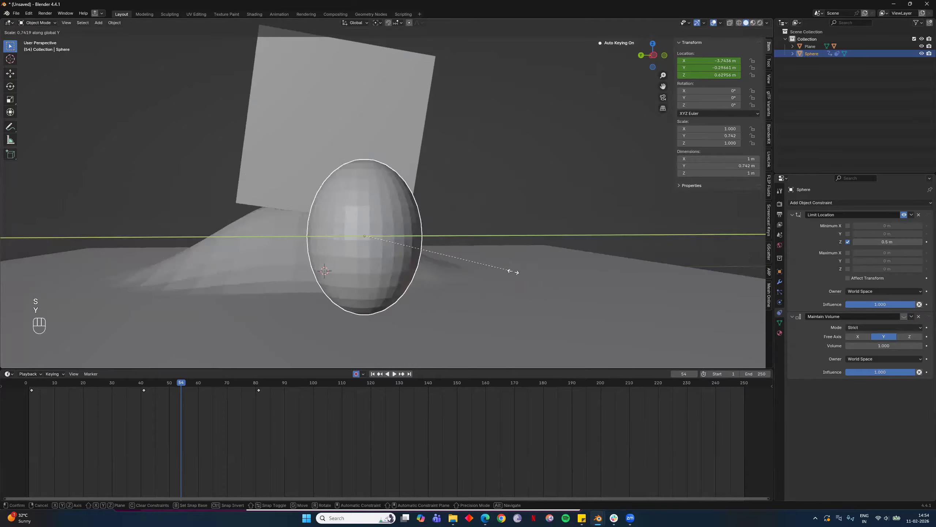
{"action": "right_click", "coordinate": [356, 172]}
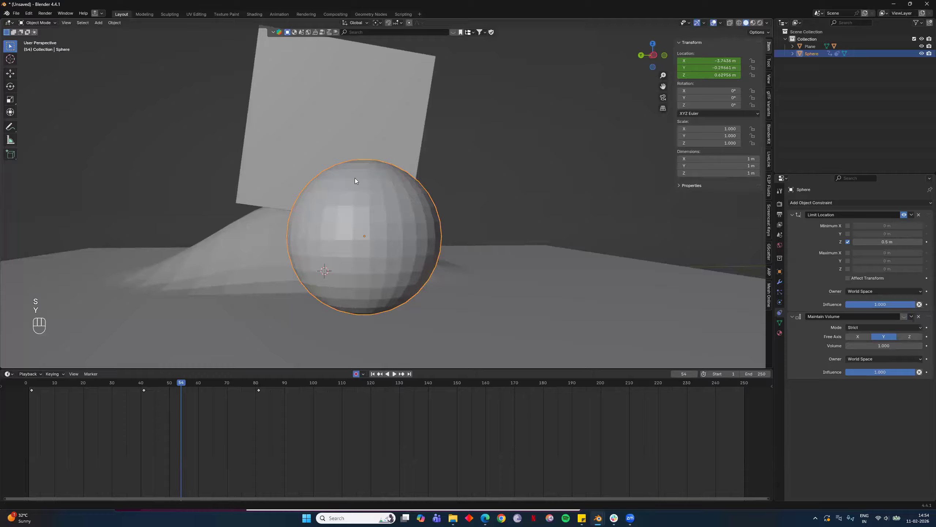
{"action": "middle_click_drag", "start_coordinate": [369, 239], "coordinate": [297, 310]}
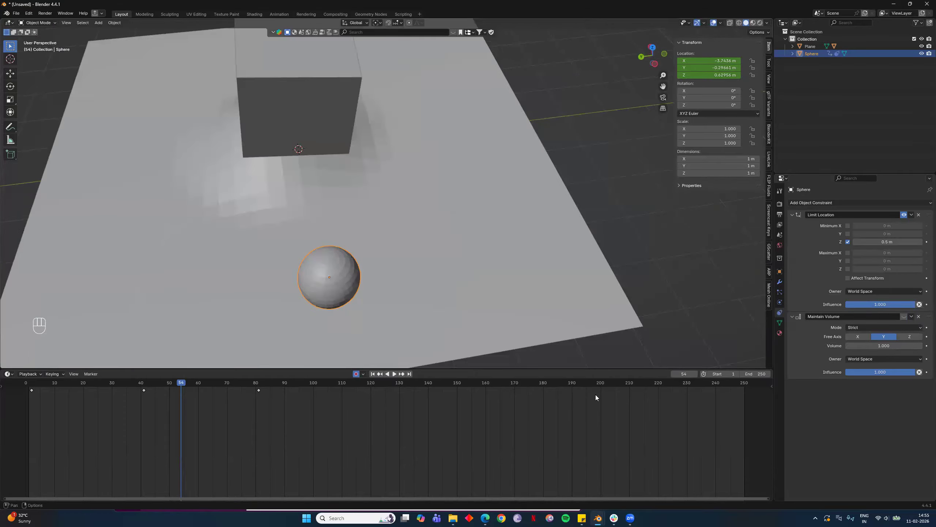
Step: Re-enable the sphere's Maintain Volume constraint, try scaling the sphere along global Y, and cancel the scaling
{"action": "left_click", "coordinate": [905, 316]}
{"action": "middle_click_drag", "start_coordinate": [414, 363], "coordinate": [426, 318]}
{"action": "key", "text": "s"}
{"action": "key", "text": "y"}
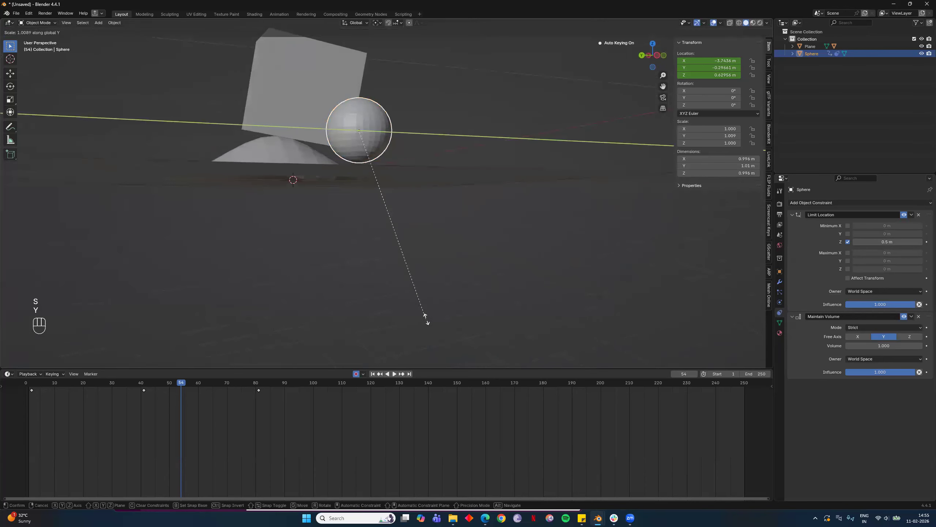
{"action": "right_click", "coordinate": [378, 90]}
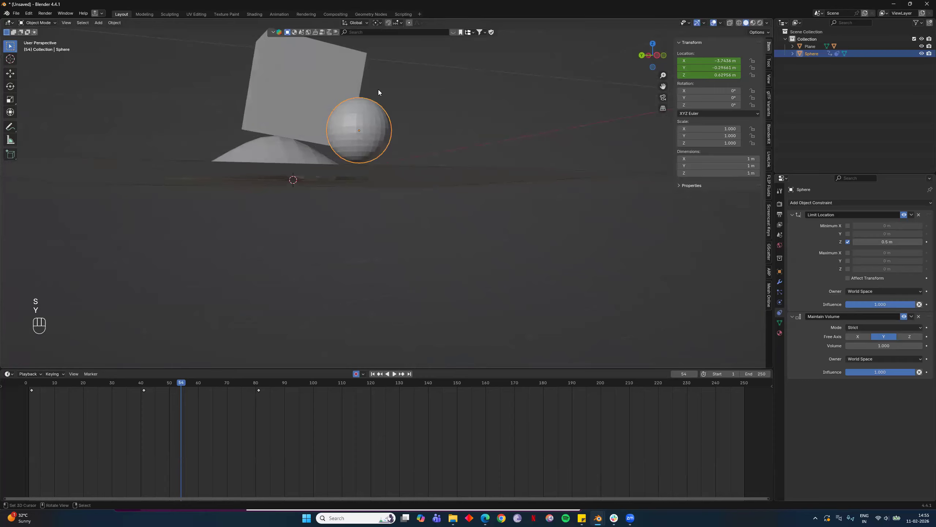
Step: Try squashing the sphere along Y to about 0.2 with Maintain Volume active, and cancel the scaling
{"action": "scroll", "coordinate": [427, 136], "scroll_direction": "up", "scroll_amount": 2}
{"action": "middle_click_drag", "start_coordinate": [424, 117], "coordinate": [448, 212], "text": "shift"}
{"action": "scroll", "coordinate": [440, 222], "scroll_direction": "up", "scroll_amount": 1}
{"action": "key", "text": "s"}
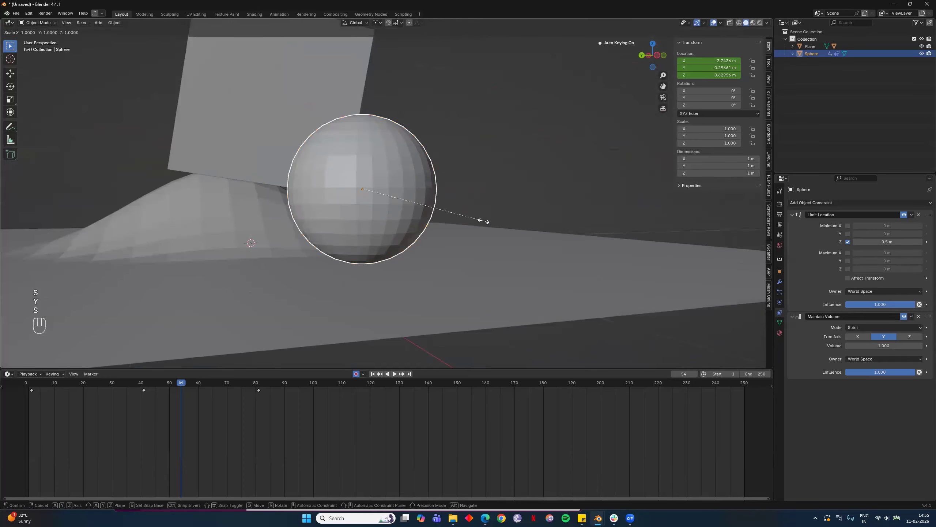
{"action": "key", "text": "y"}
{"action": "right_click", "coordinate": [607, 207]}
{"action": "key", "text": "s"}
{"action": "key", "text": "y"}
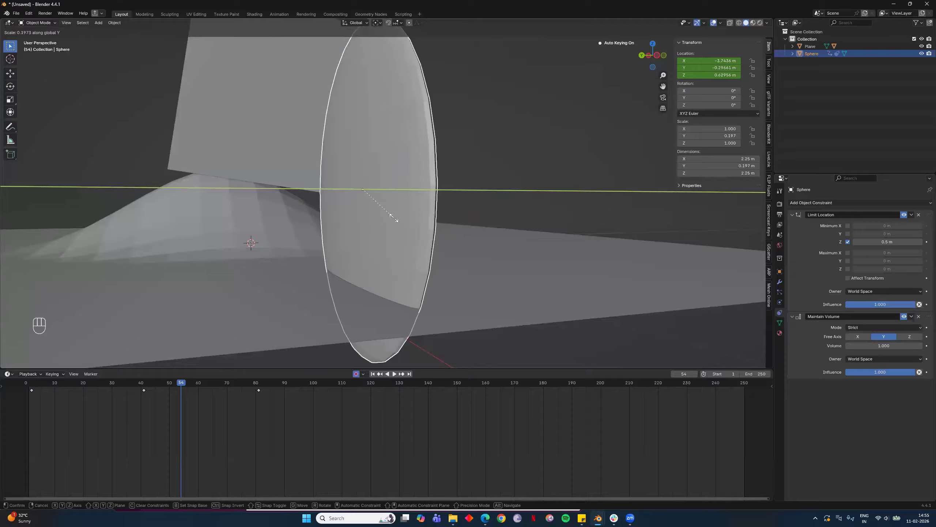
{"action": "right_click", "coordinate": [453, 272]}
Step: Try squashing the sphere along Y to about 0.3 in a closer view, and cancel the scaling
{"action": "mouse_move", "coordinate": [453, 272]}
{"action": "middle_mouse_down"}
{"action": "mouse_move", "coordinate": [494, 249]}
{"action": "mouse_move", "coordinate": [518, 254]}
{"action": "mouse_move", "coordinate": [450, 213]}
{"action": "middle_mouse_up"}
{"action": "key", "text": "z"}
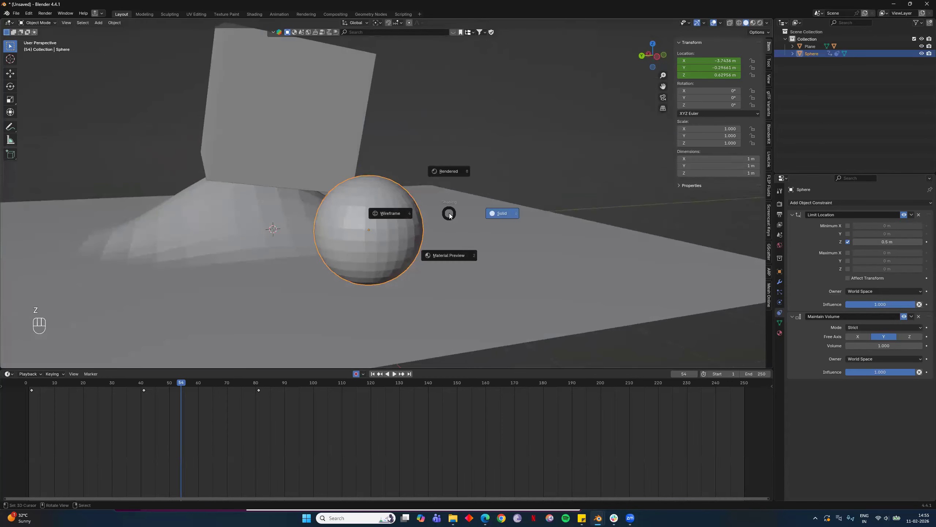
{"action": "key", "text": "grave"}
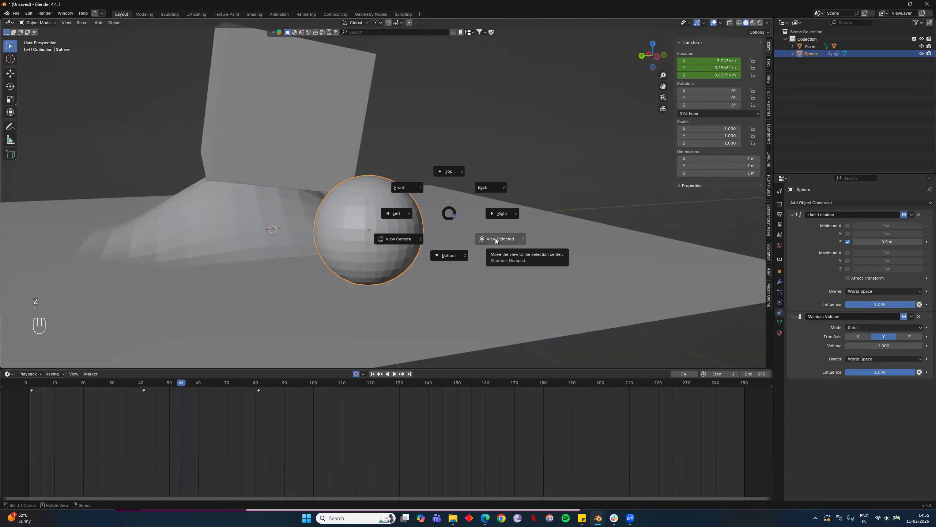
{"action": "left_click", "coordinate": [561, 269]}
{"action": "middle_click_drag", "start_coordinate": [540, 280], "coordinate": [503, 264]}
{"action": "scroll", "coordinate": [503, 264], "scroll_direction": "down", "scroll_amount": 4}
{"action": "middle_click_drag", "start_coordinate": [450, 202], "coordinate": [446, 147]}
{"action": "scroll", "coordinate": [447, 148], "scroll_direction": "up", "scroll_amount": 2}
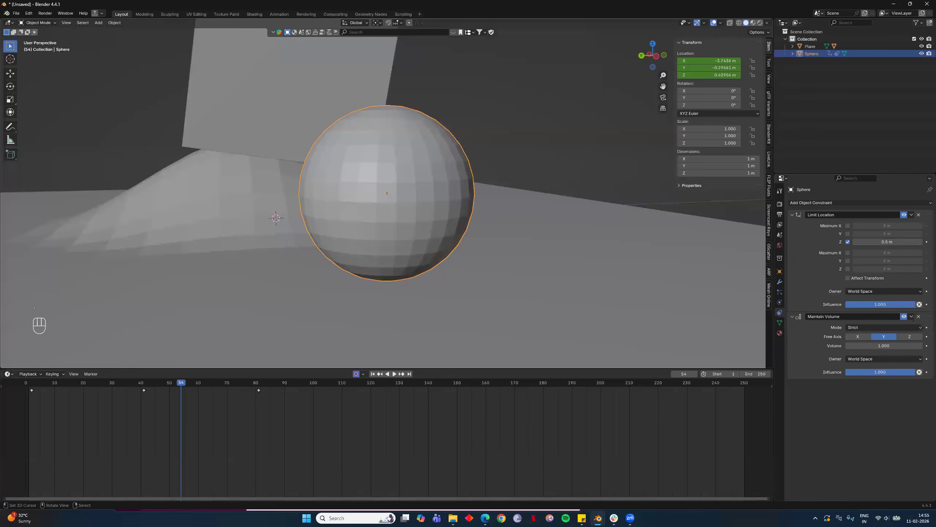
{"action": "key", "text": "s"}
{"action": "key", "text": "y"}
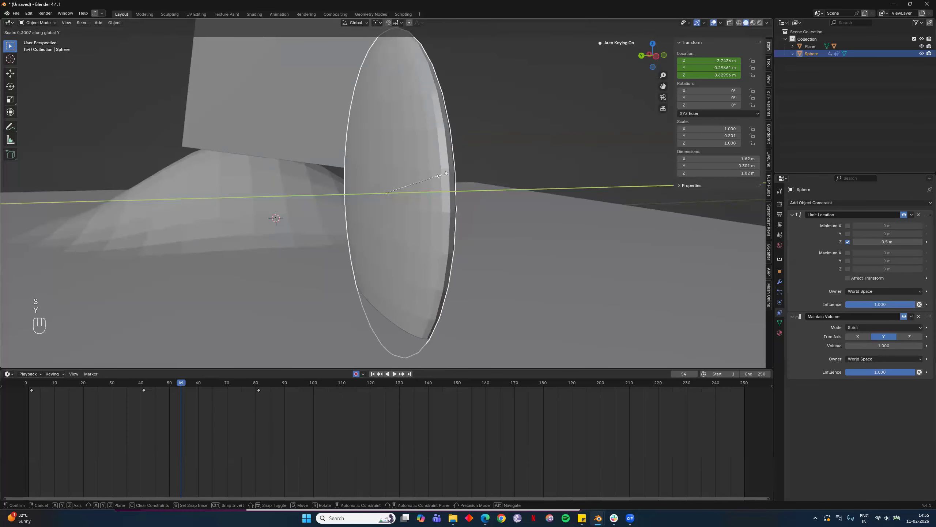
{"action": "key", "text": "Escape"}
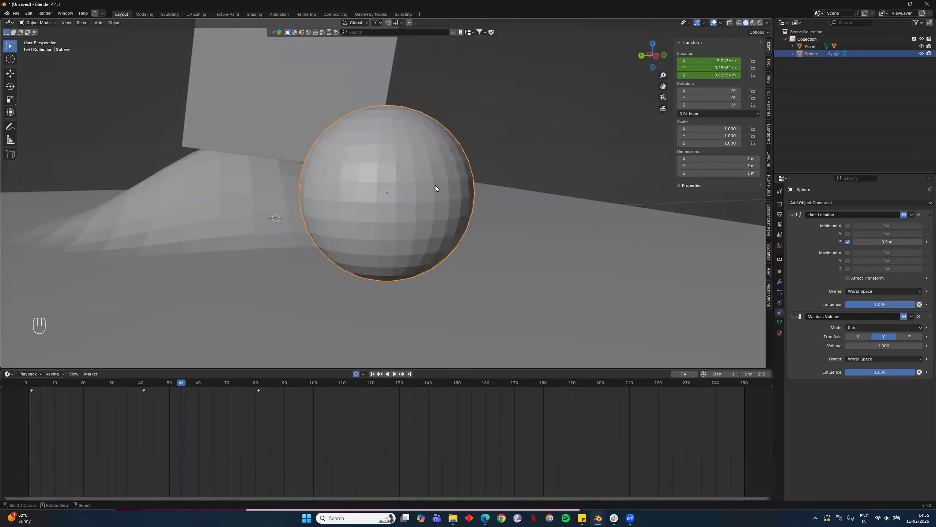
Step: Add a Transformation constraint to the sphere and look through its Map From location ranges
{"action": "left_click", "coordinate": [842, 203]}
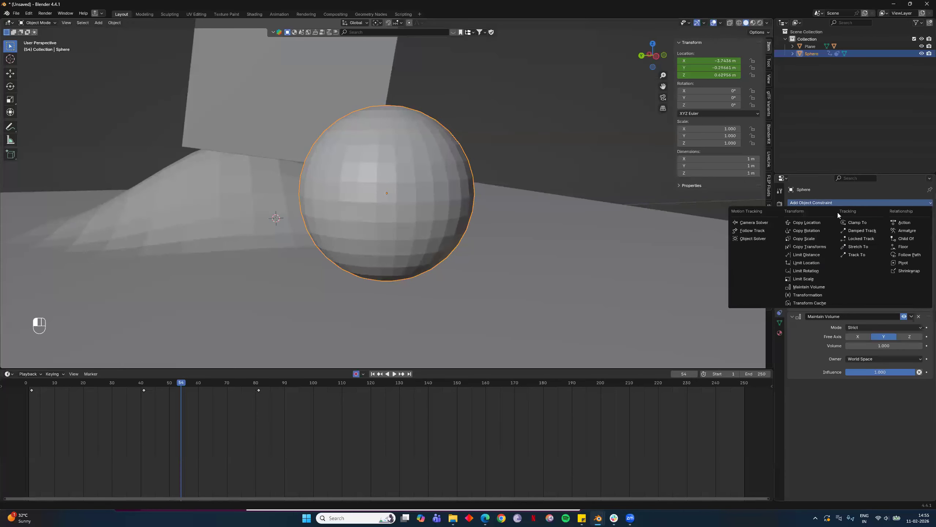
{"action": "left_click", "coordinate": [828, 295]}
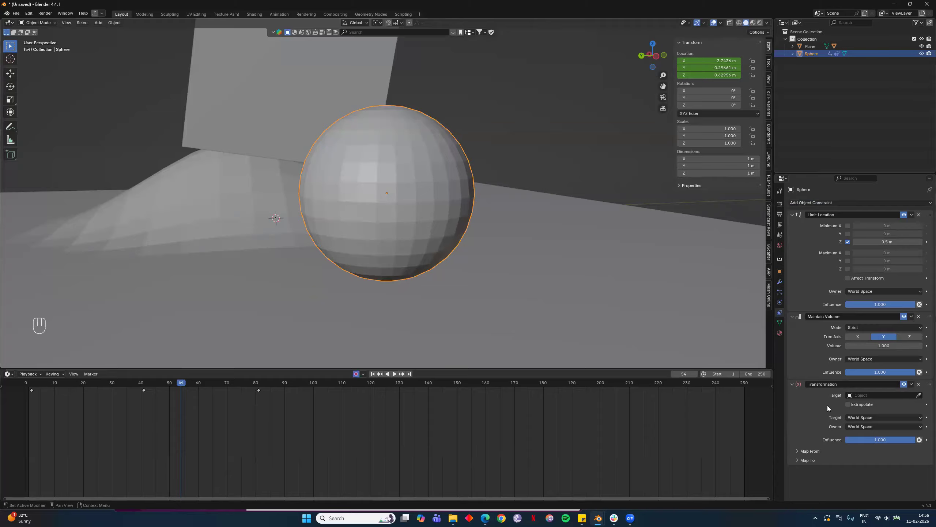
{"action": "left_click", "coordinate": [811, 451]}
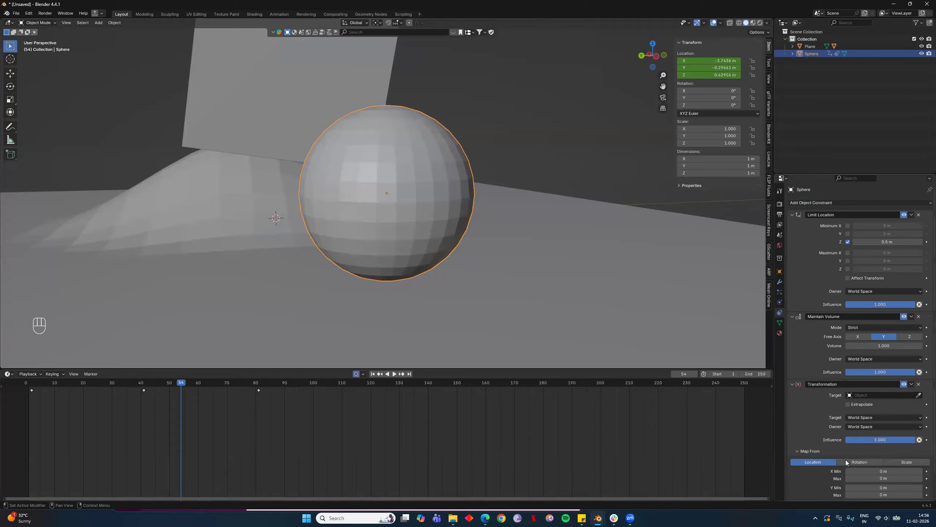
{"action": "scroll", "coordinate": [885, 457], "scroll_direction": "down", "scroll_amount": 2}
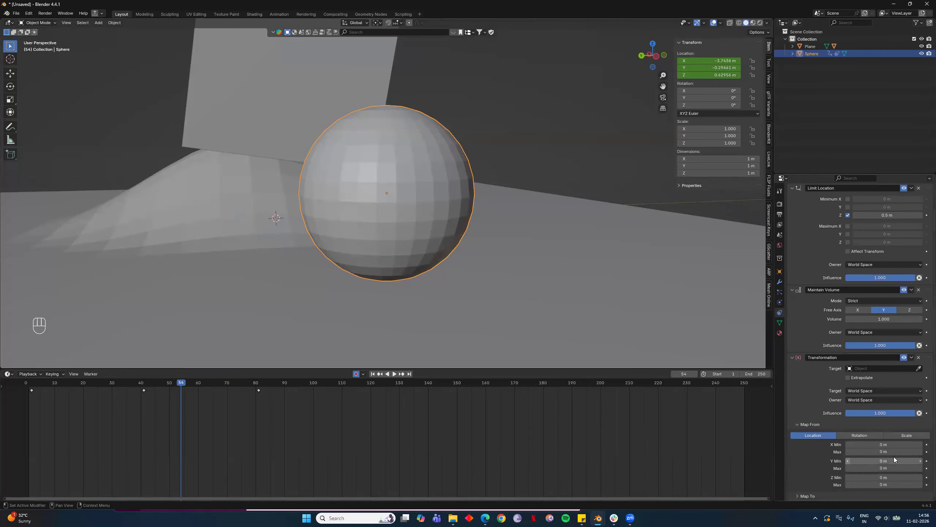
{"action": "left_click", "coordinate": [813, 424]}
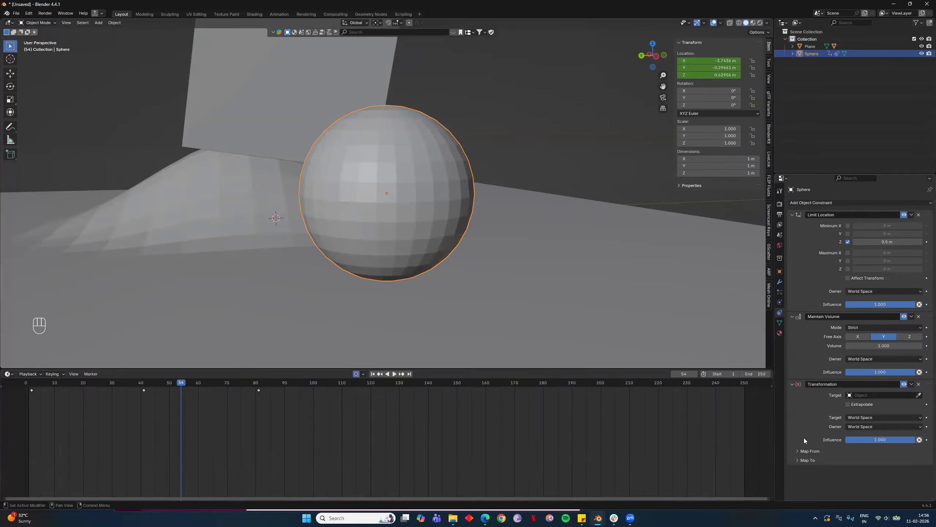
Step: Examine the Map From and Map To settings of the Transformation constraint together, and collapse both sections
{"action": "left_click", "coordinate": [817, 452]}
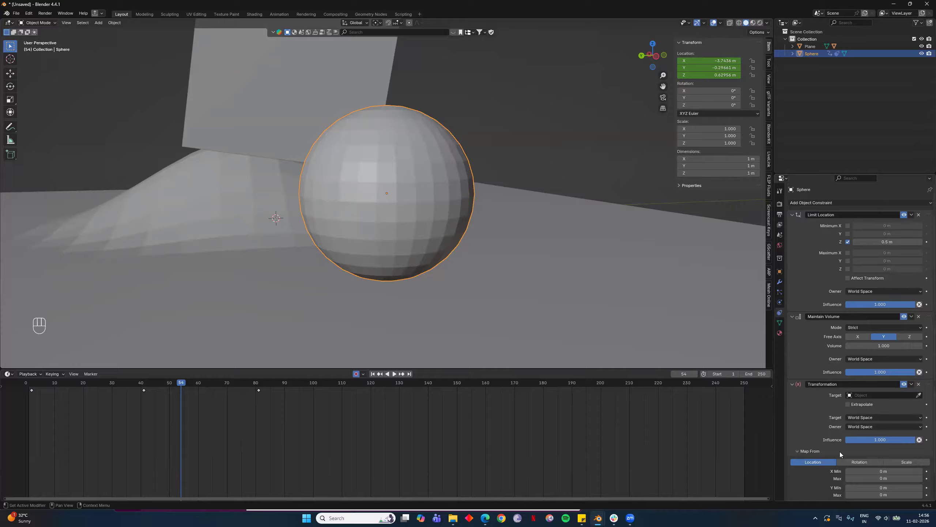
{"action": "scroll", "coordinate": [840, 452], "scroll_direction": "down", "scroll_amount": 2}
{"action": "left_click", "coordinate": [837, 497]}
{"action": "scroll", "coordinate": [843, 443], "scroll_direction": "down", "scroll_amount": 6}
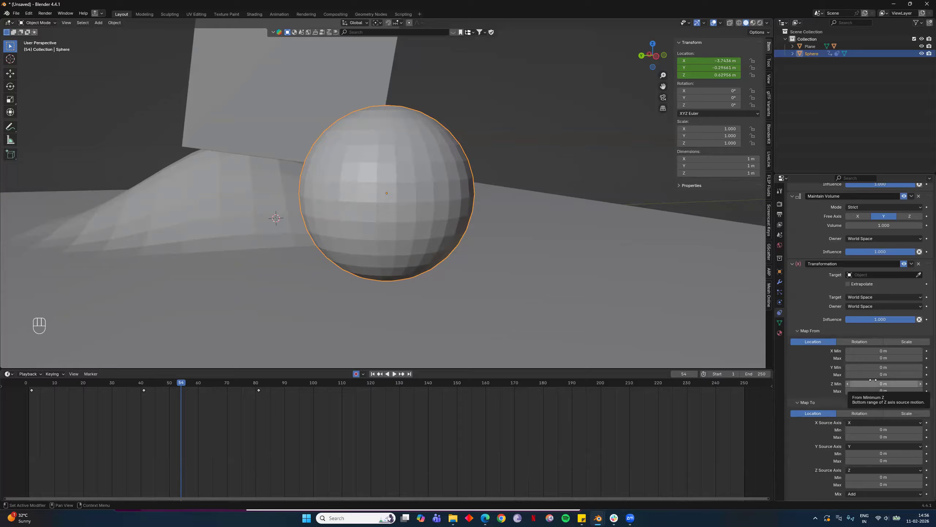
{"action": "left_click", "coordinate": [810, 331]}
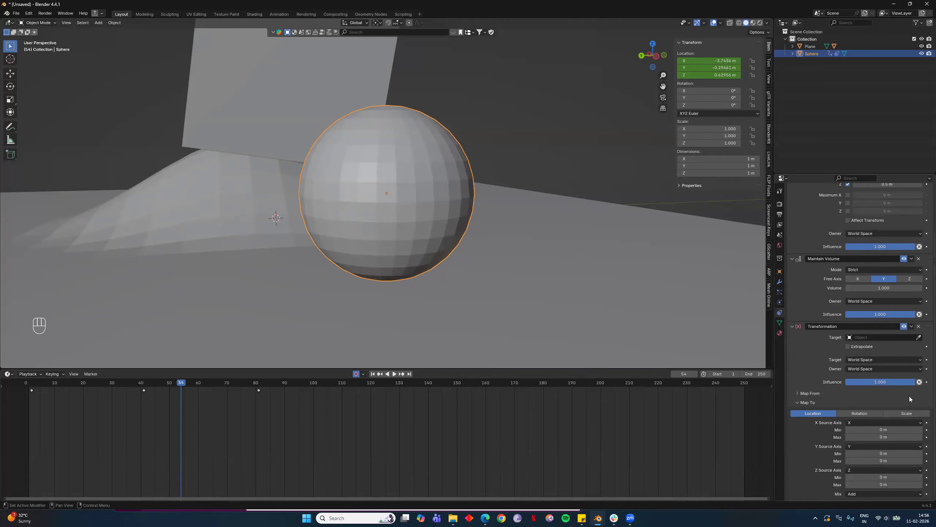
{"action": "left_click", "coordinate": [909, 399]}
Step: Review the list of available object constraint types and view the sphere and plane from the side
{"action": "left_click", "coordinate": [852, 203]}
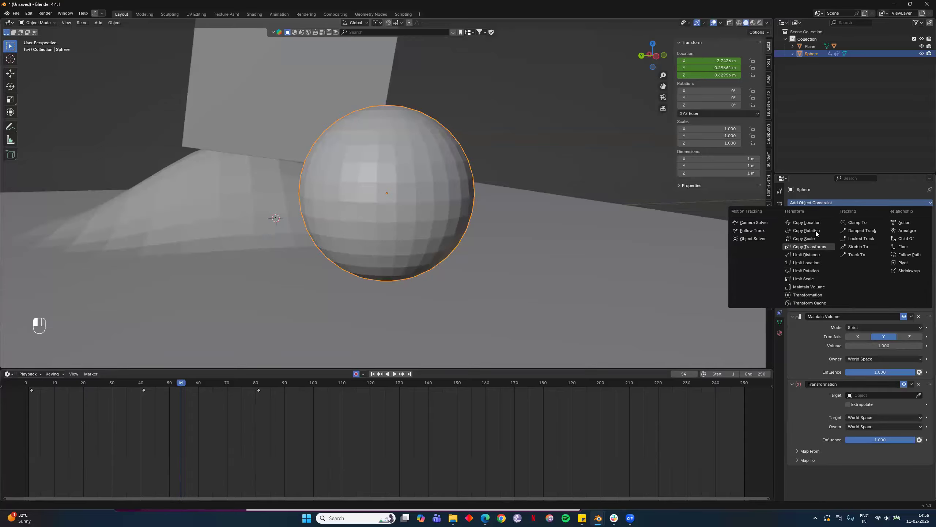
{"action": "left_click", "coordinate": [819, 262]}
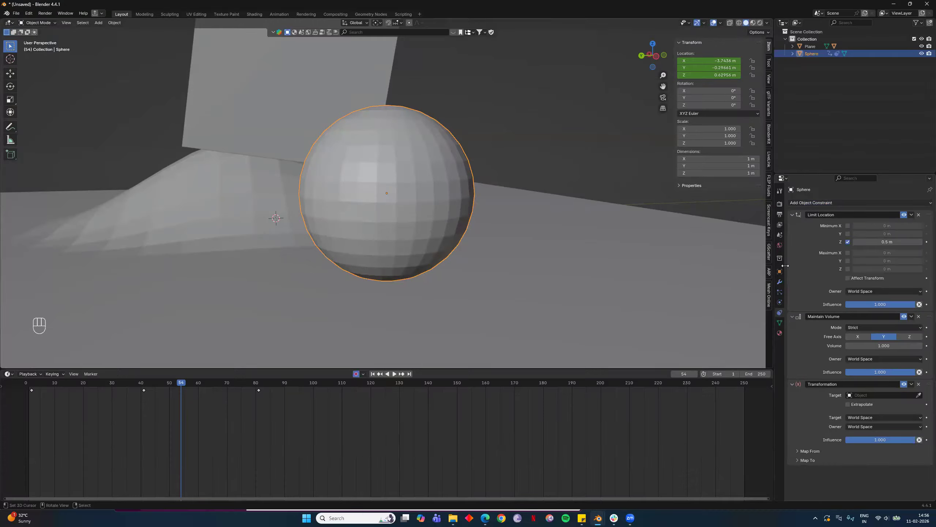
{"action": "left_click", "coordinate": [849, 202]}
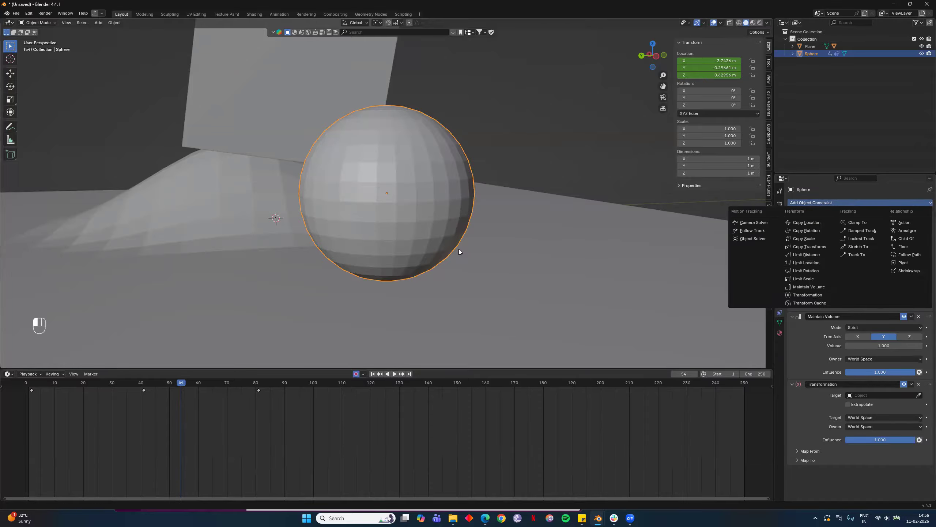
{"action": "left_click", "coordinate": [806, 262]}
{"action": "scroll", "coordinate": [437, 291], "scroll_direction": "down", "scroll_amount": 5}
{"action": "middle_click_drag", "start_coordinate": [437, 291], "coordinate": [490, 300]}
{"action": "scroll", "coordinate": [491, 300], "scroll_direction": "up", "scroll_amount": 5}
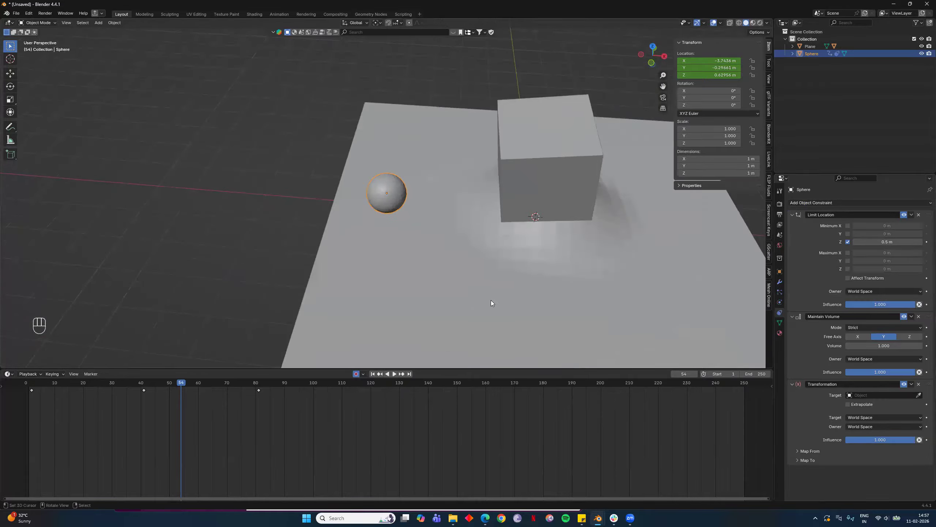
{"action": "middle_click_drag", "start_coordinate": [573, 280], "coordinate": [590, 280]}
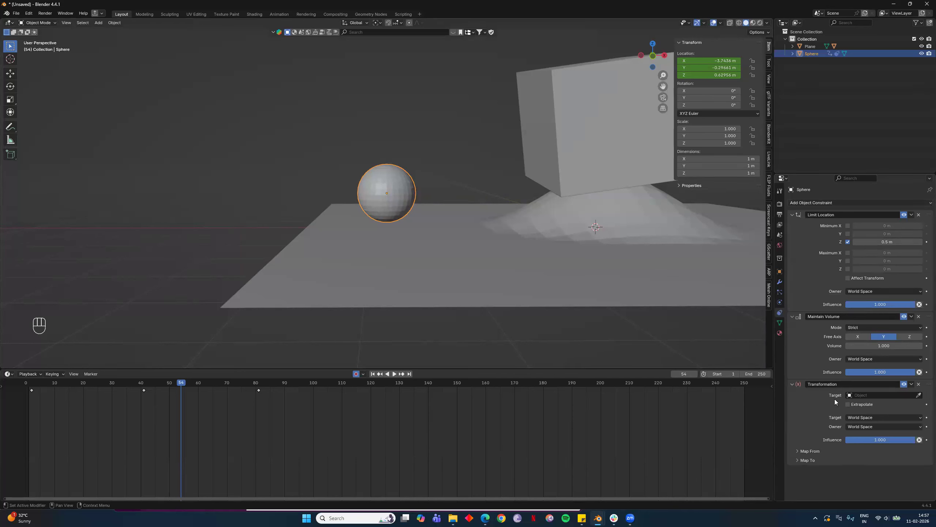
{"action": "left_click", "coordinate": [852, 202]}
Step: Add a camera and move it out in front of the plane, to about X -11.6 m, Y -1.9 m, Z 3.2 m
{"action": "middle_click_drag", "start_coordinate": [691, 311], "coordinate": [428, 268]}
{"action": "key", "text": "shift+a"}
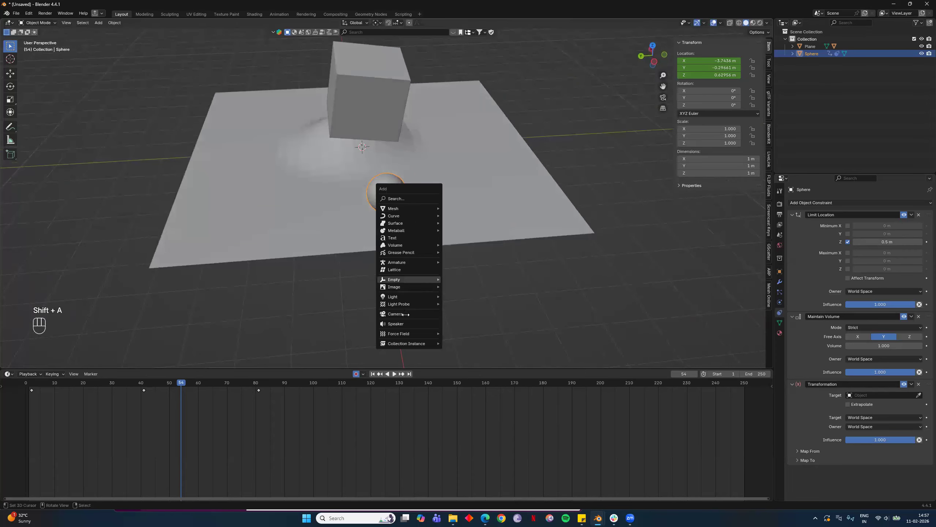
{"action": "left_click", "coordinate": [402, 314]}
{"action": "scroll", "coordinate": [520, 184], "scroll_direction": "down", "scroll_amount": 4}
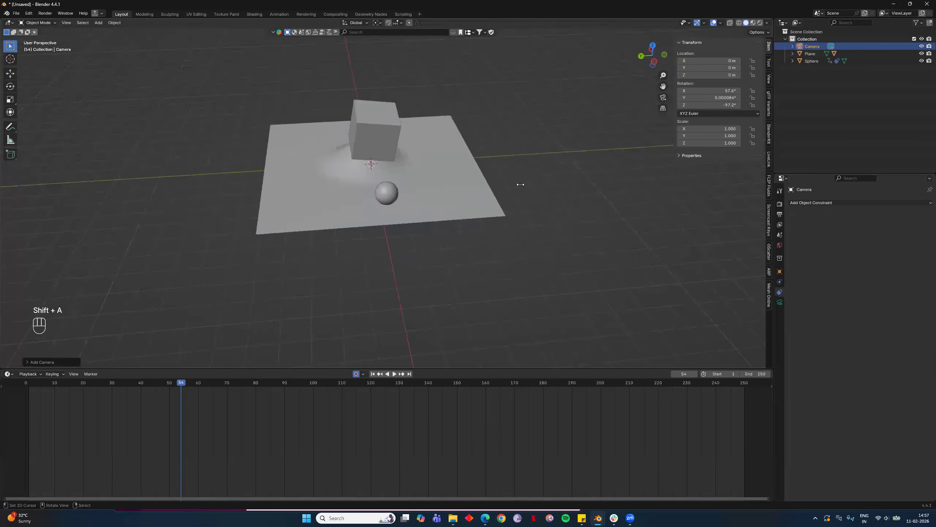
{"action": "scroll", "coordinate": [520, 184], "scroll_direction": "down", "scroll_amount": 3}
{"action": "middle_click_drag", "start_coordinate": [521, 185], "coordinate": [579, 207]}
{"action": "key", "text": "g"}
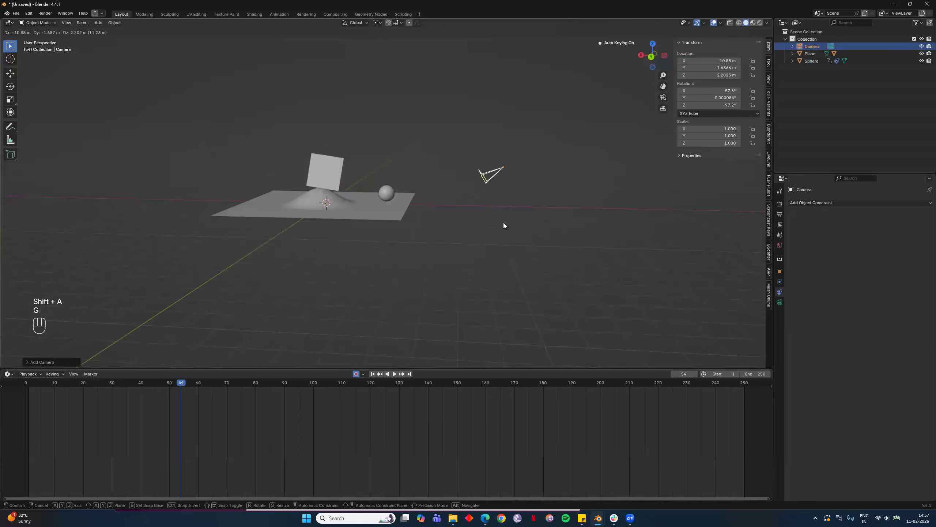
{"action": "left_click", "coordinate": [503, 227]}
Step: Split the 3D viewport into two side by side and show the camera view in the new one
{"action": "middle_click_drag", "start_coordinate": [503, 229], "coordinate": [771, 367]}
{"action": "left_click_drag", "start_coordinate": [772, 367], "coordinate": [454, 350]}
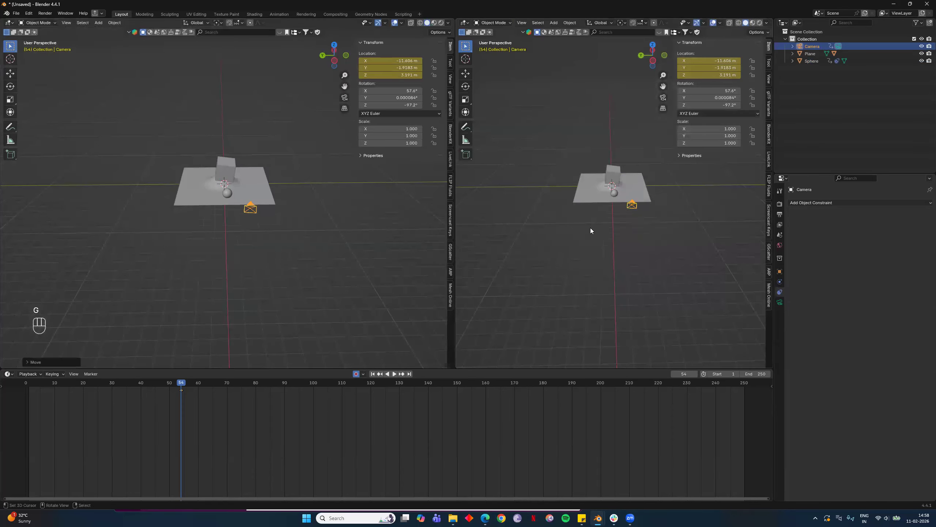
{"action": "key", "text": "grave"}
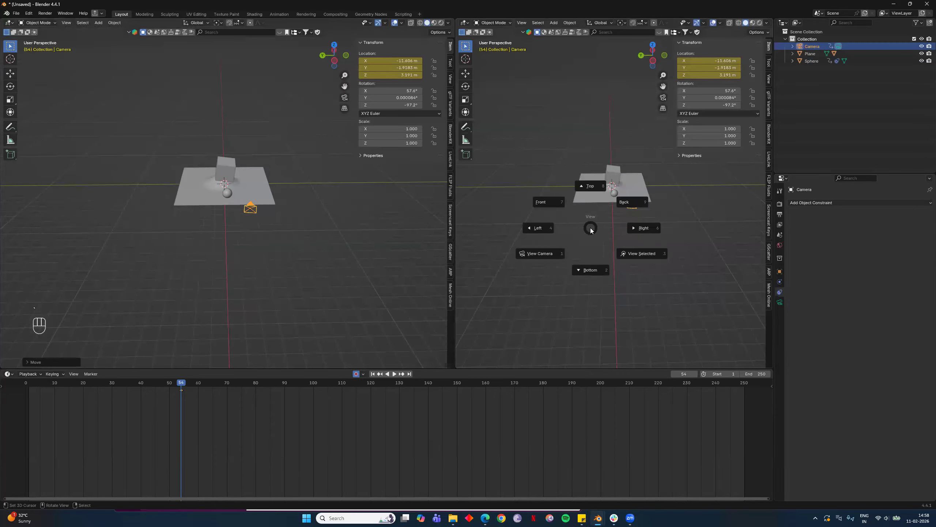
{"action": "left_click", "coordinate": [552, 254]}
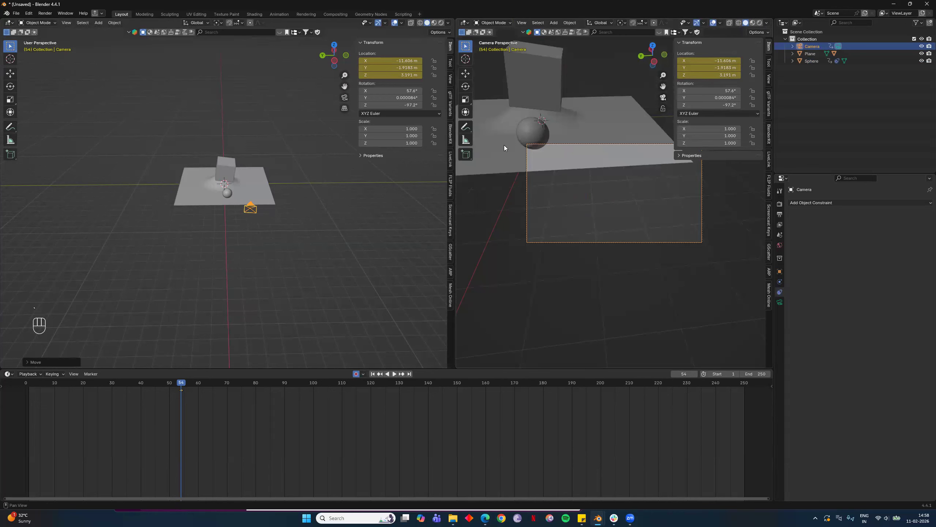
Step: Delete the sphere from the scene
{"action": "left_click", "coordinate": [536, 140]}
{"action": "key", "text": "x"}
{"action": "left_click", "coordinate": [537, 138]}
{"action": "scroll", "coordinate": [202, 153], "scroll_direction": "up", "scroll_amount": 4}
{"action": "middle_click_drag", "start_coordinate": [208, 154], "coordinate": [229, 208]}
{"action": "scroll", "coordinate": [230, 208], "scroll_direction": "down", "scroll_amount": 5}
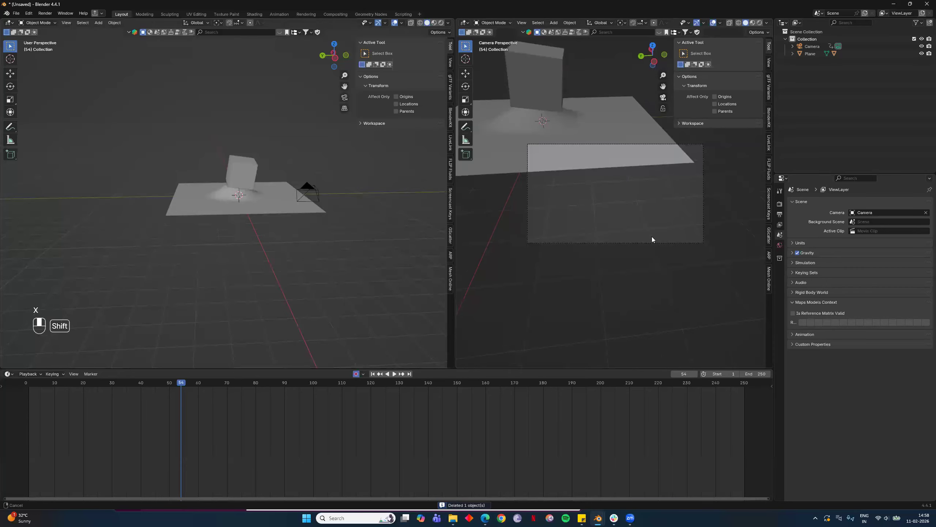
Step: Leave the camera view in the second viewport for a free perspective view of the scene
{"action": "middle_click_drag", "start_coordinate": [652, 237], "coordinate": [712, 293], "text": "shift"}
{"action": "scroll", "coordinate": [663, 209], "scroll_direction": "down", "scroll_amount": 3}
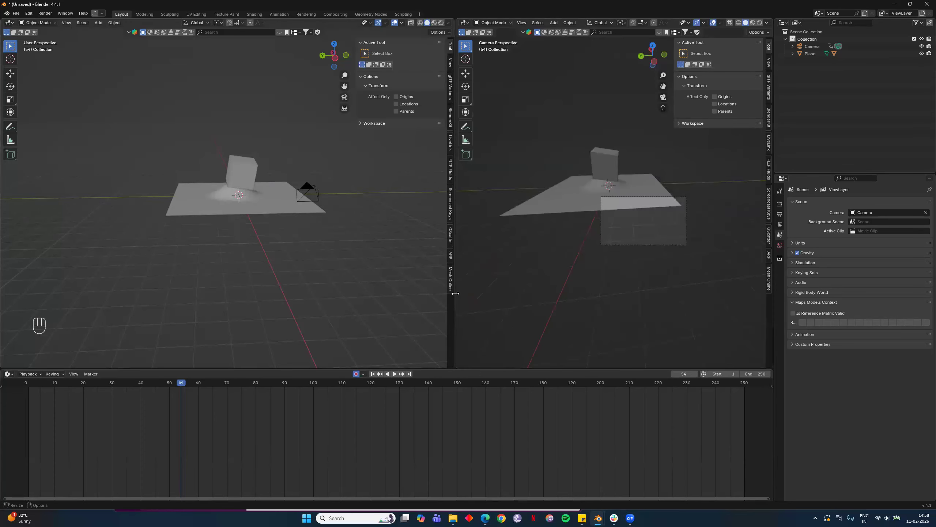
{"action": "left_click_drag", "start_coordinate": [637, 212], "coordinate": [631, 210]}
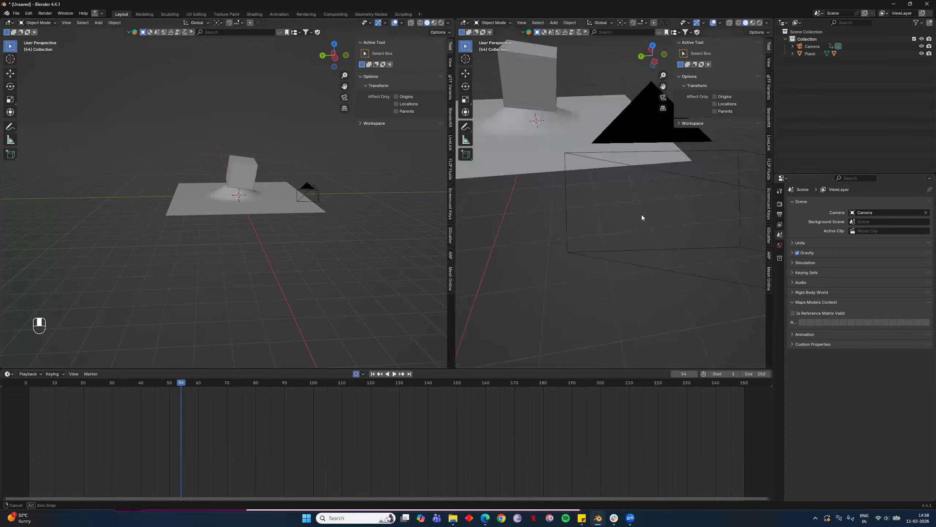
{"action": "scroll", "coordinate": [282, 186], "scroll_direction": "up", "scroll_amount": 2}
{"action": "middle_click_drag", "start_coordinate": [281, 186], "coordinate": [106, 224]}
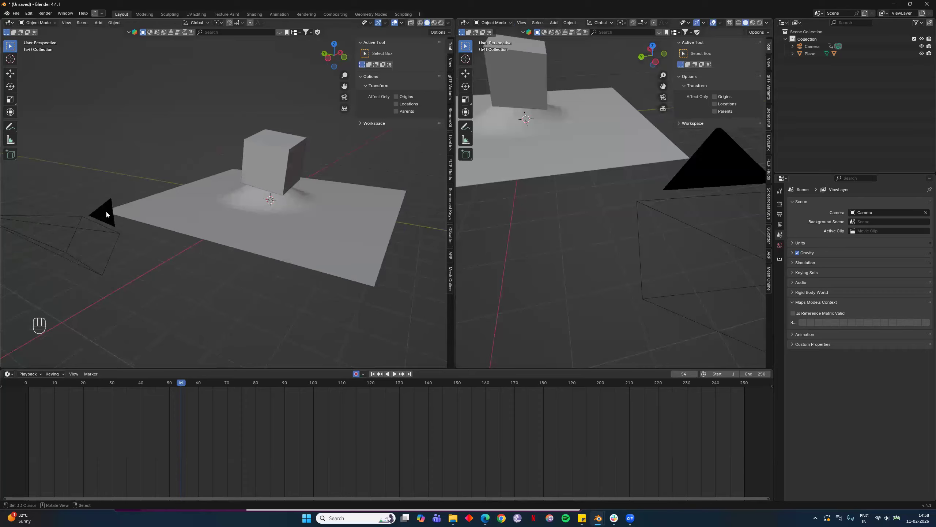
Step: Select the camera, delete all its location keyframes, and return the timeline to frame 0
{"action": "left_click", "coordinate": [105, 214]}
{"action": "middle_click_drag", "start_coordinate": [289, 228], "coordinate": [731, 221]}
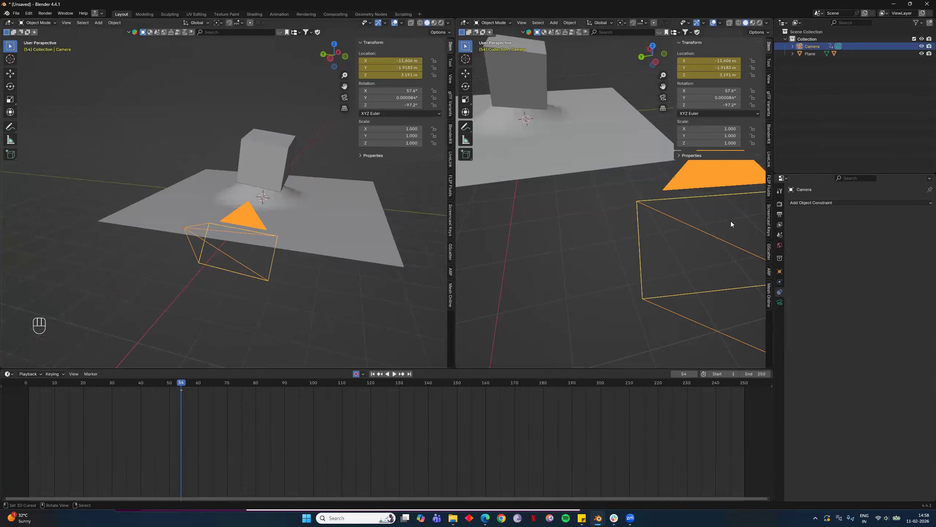
{"action": "scroll", "coordinate": [731, 221], "scroll_direction": "down", "scroll_amount": 5}
{"action": "scroll", "coordinate": [625, 221], "scroll_direction": "up", "scroll_amount": 2}
{"action": "middle_click_drag", "start_coordinate": [636, 235], "coordinate": [667, 229]}
{"action": "scroll", "coordinate": [668, 229], "scroll_direction": "up", "scroll_amount": 4}
{"action": "scroll", "coordinate": [668, 229], "scroll_direction": "down", "scroll_amount": 4}
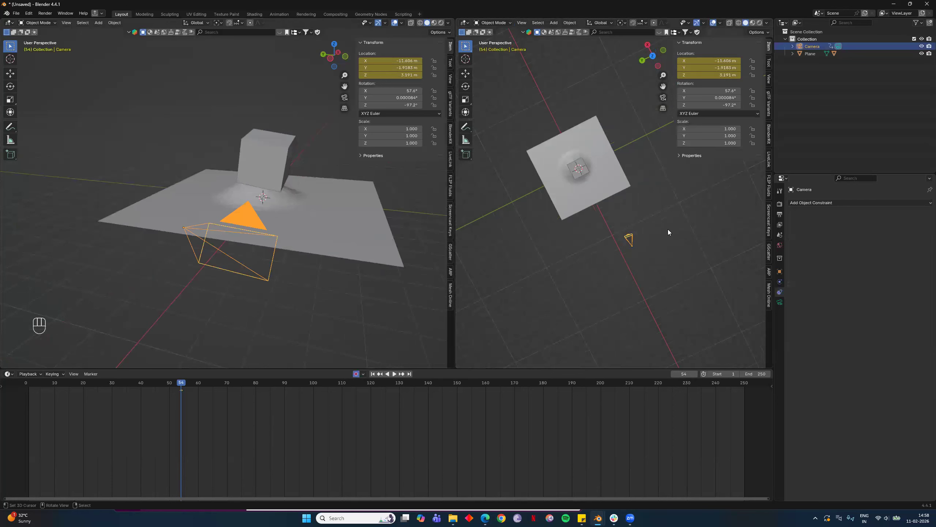
{"action": "key", "text": "a"}
{"action": "key", "text": "x"}
{"action": "left_click_drag", "start_coordinate": [158, 384], "coordinate": [26, 391]}
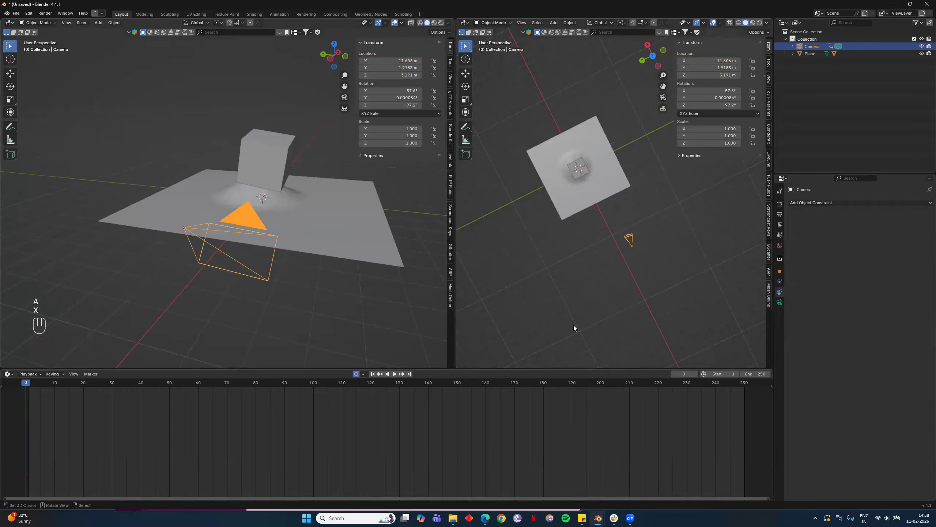
Step: Switch the second viewport to the camera view and show its view lock settings
{"action": "key", "text": "grave"}
{"action": "left_click", "coordinate": [593, 277]}
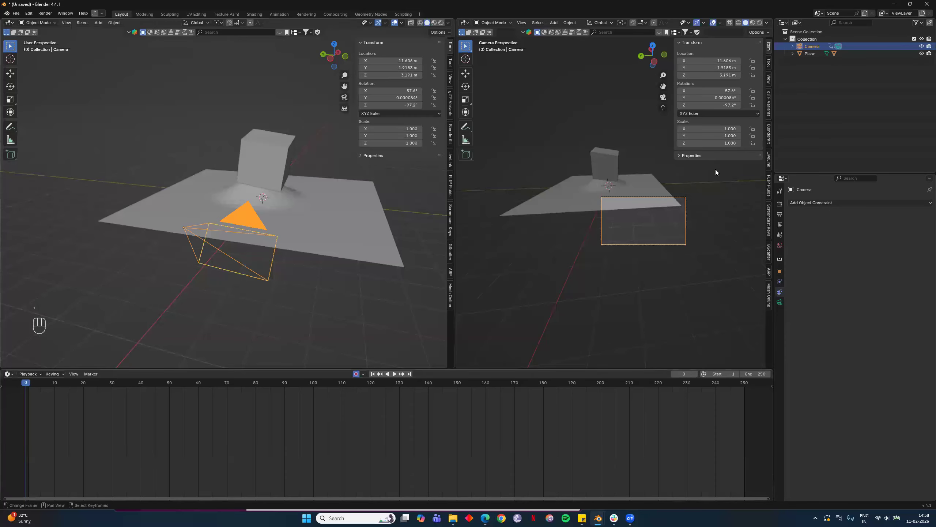
{"action": "left_click", "coordinate": [769, 78]}
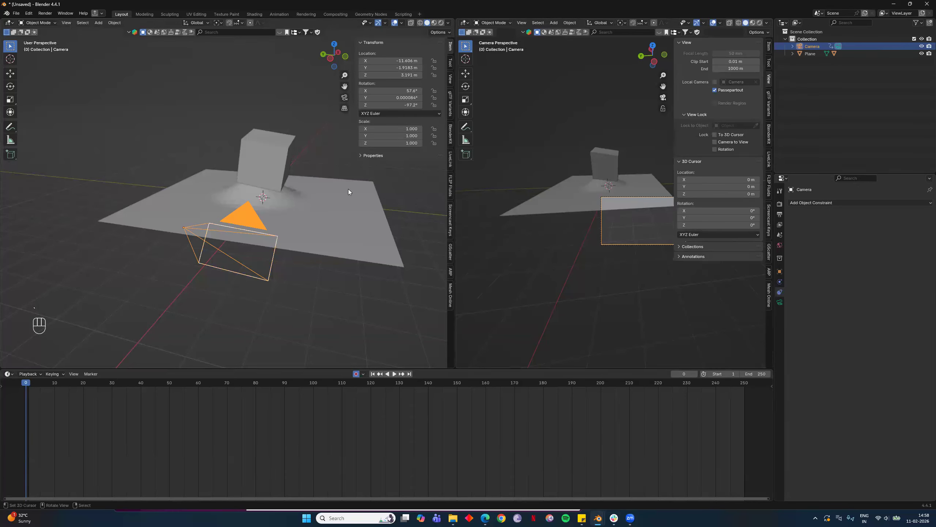
{"action": "key", "text": "r"}
{"action": "key", "text": "x"}
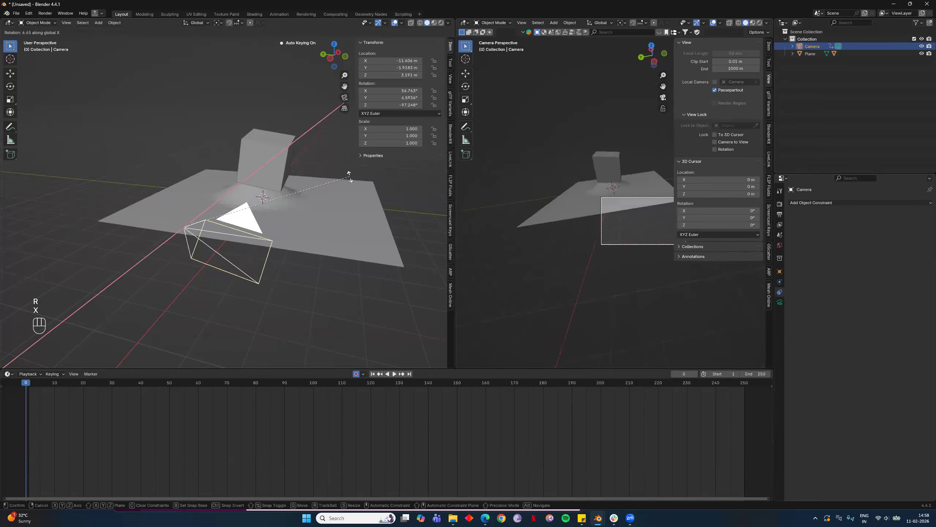
{"action": "left_click", "coordinate": [288, 163]}
Step: Set the camera's rotation to about 74.6° on X, 0° on Y and about -80.2° on Z
{"action": "left_click", "coordinate": [369, 97]}
{"action": "type", "text": "0"}
{"action": "key", "text": "Return"}
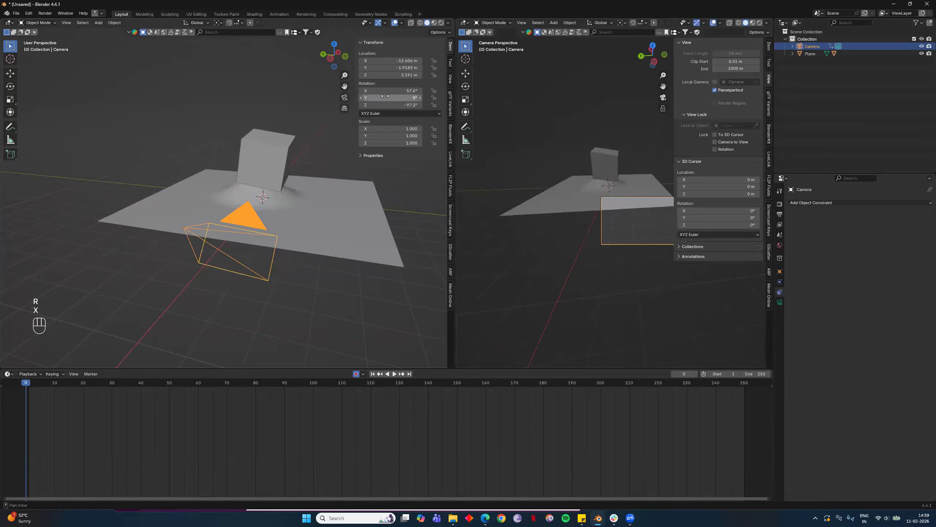
{"action": "left_click_drag", "start_coordinate": [368, 91], "coordinate": [413, 104]}
Step: Enlarge the camera frame in the second viewport and lock the camera to the view
{"action": "key", "text": "n"}
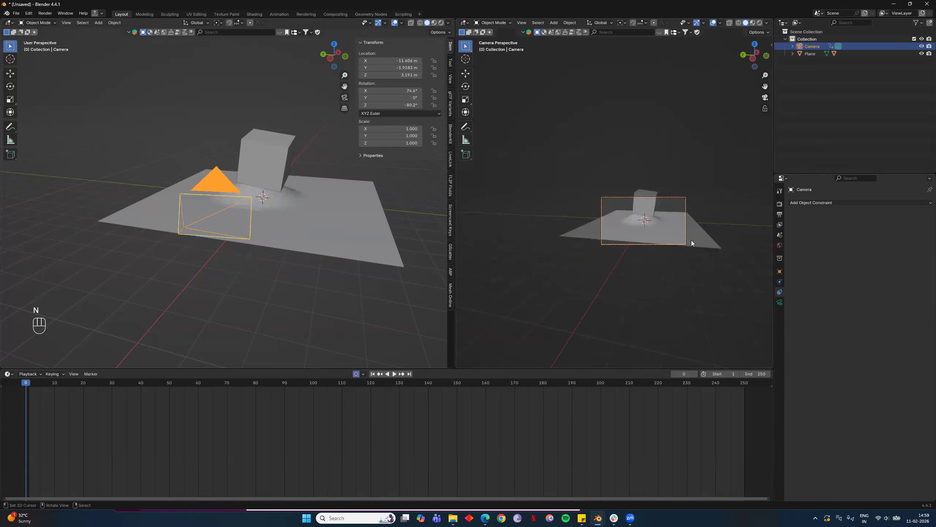
{"action": "key", "text": "n"}
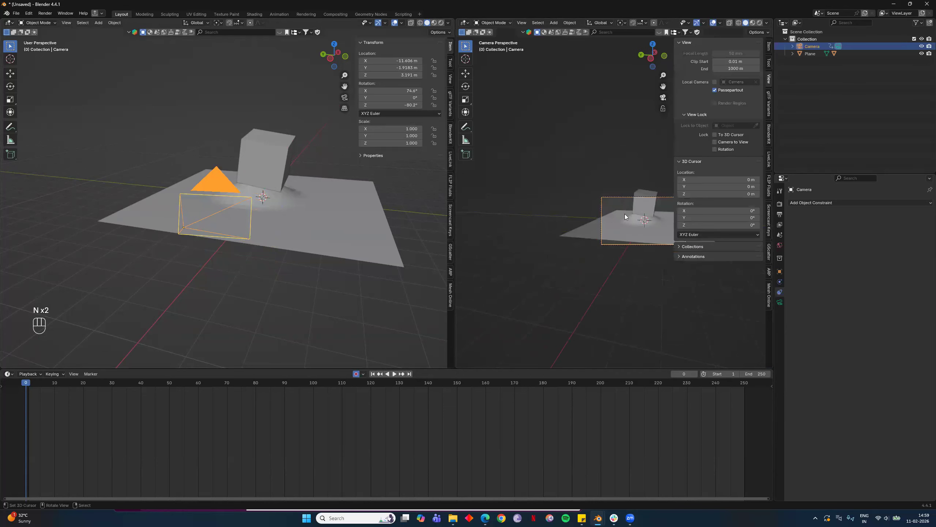
{"action": "scroll", "coordinate": [625, 213], "scroll_direction": "up", "scroll_amount": 6}
{"action": "middle_click_drag", "start_coordinate": [565, 204], "coordinate": [575, 206], "text": "shift"}
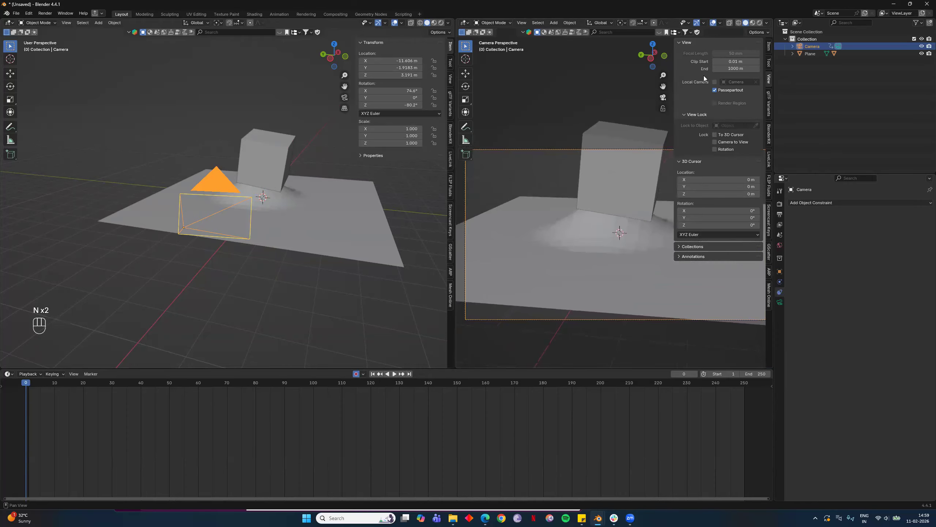
{"action": "left_click", "coordinate": [769, 47]}
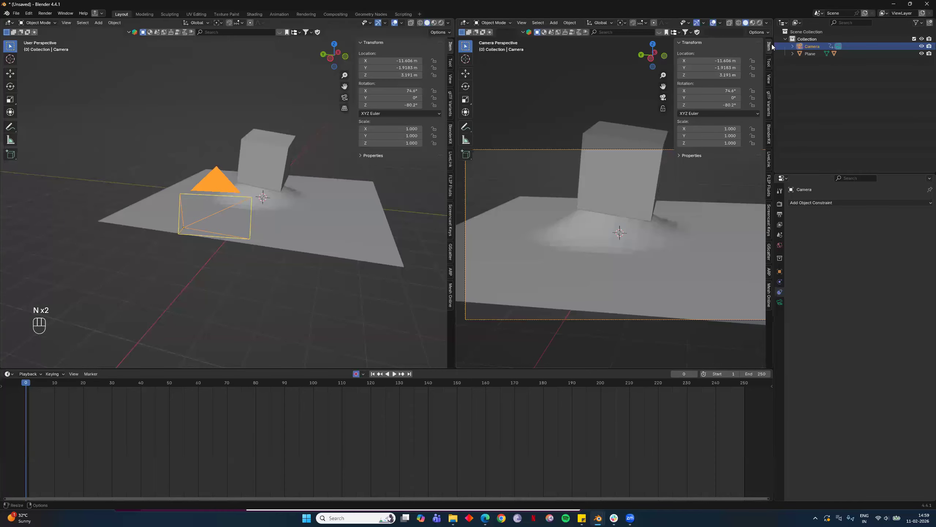
{"action": "key", "text": "n"}
{"action": "key", "text": "n"}
{"action": "left_click", "coordinate": [768, 78]}
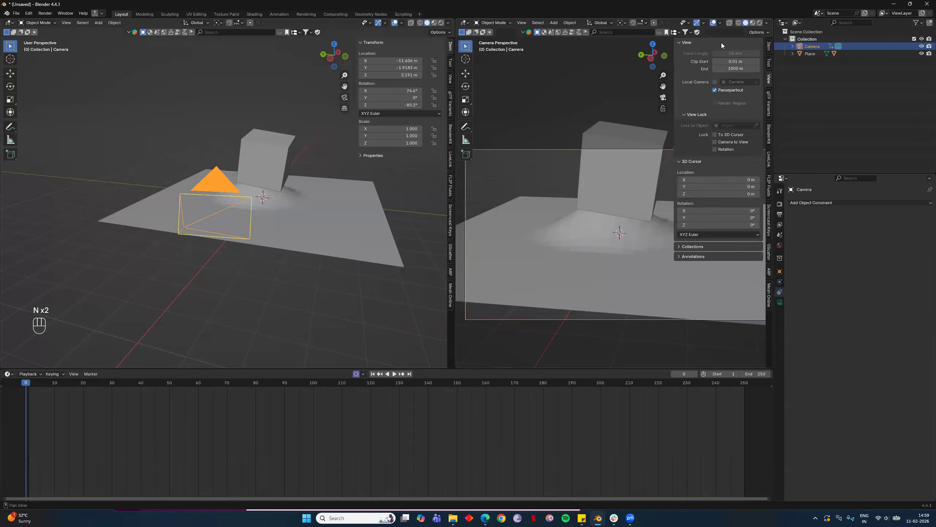
{"action": "left_click", "coordinate": [729, 142]}
Step: Reposition the camera at frame 0 to face the cube and whole plane, at about X -14.3, Y 0, Z 4.1 m, and keyframe it
{"action": "middle_click_drag", "start_coordinate": [633, 264], "coordinate": [645, 336]}
{"action": "key", "text": "i"}
{"action": "scroll", "coordinate": [636, 280], "scroll_direction": "down", "scroll_amount": 5}
{"action": "scroll", "coordinate": [649, 266], "scroll_direction": "up", "scroll_amount": 2}
{"action": "middle_click_drag", "start_coordinate": [649, 265], "coordinate": [673, 275], "text": "shift"}
{"action": "key", "text": "i"}
{"action": "key", "text": "n"}
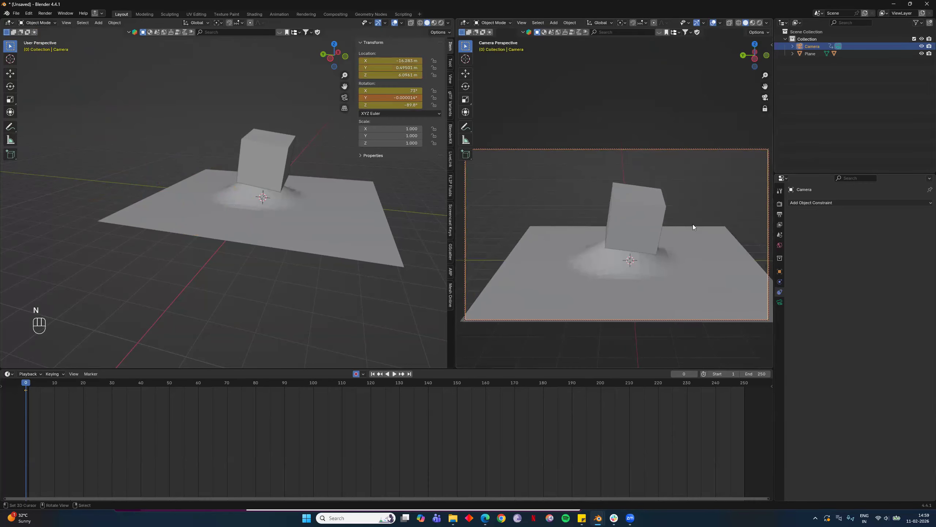
{"action": "middle_click_drag", "start_coordinate": [683, 214], "coordinate": [669, 216], "text": "shift"}
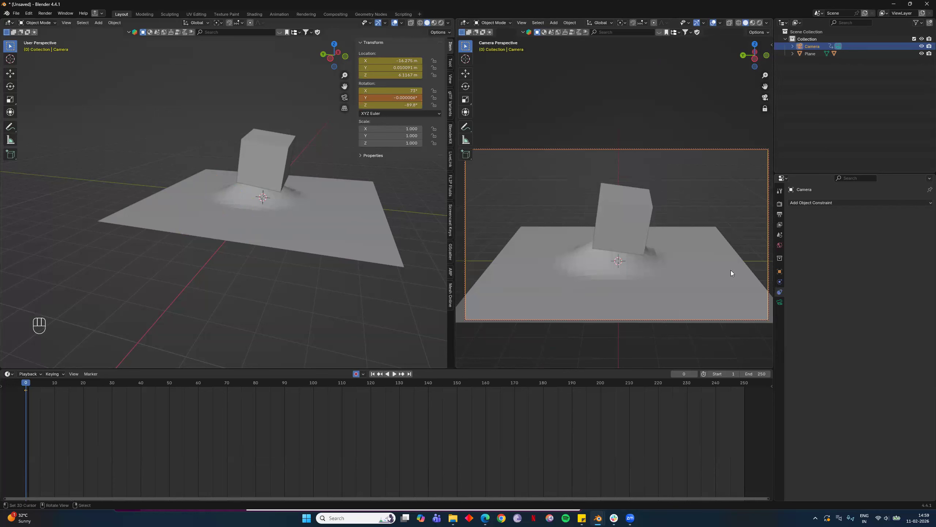
Step: Move to frame 40 and keyframe the camera a quarter turn around the plane, at about Y -15 m, framing the cube
{"action": "scroll", "coordinate": [252, 199], "scroll_direction": "down", "scroll_amount": 5}
{"action": "middle_click_drag", "start_coordinate": [251, 199], "coordinate": [345, 327]}
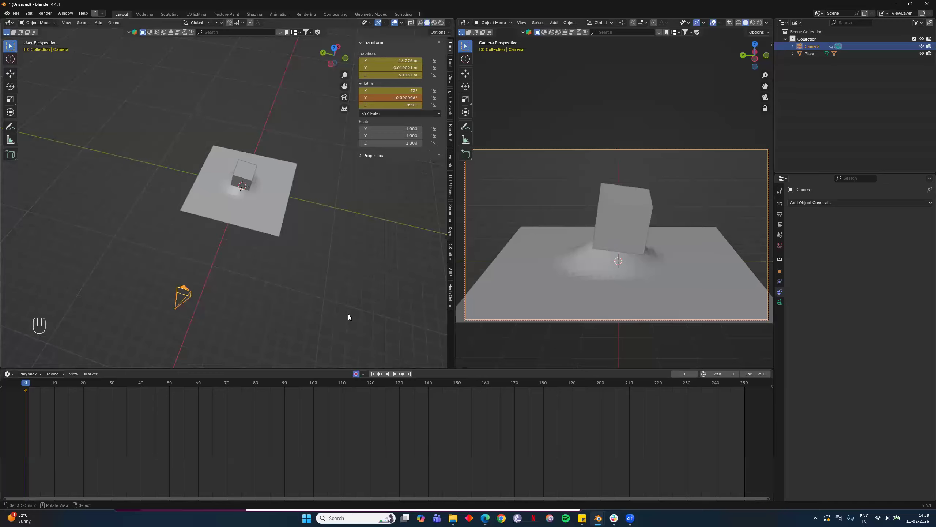
{"action": "key", "text": "space"}
{"action": "left_click_drag", "start_coordinate": [143, 391], "coordinate": [142, 392]}
{"action": "middle_click_drag", "start_coordinate": [684, 264], "coordinate": [605, 261]}
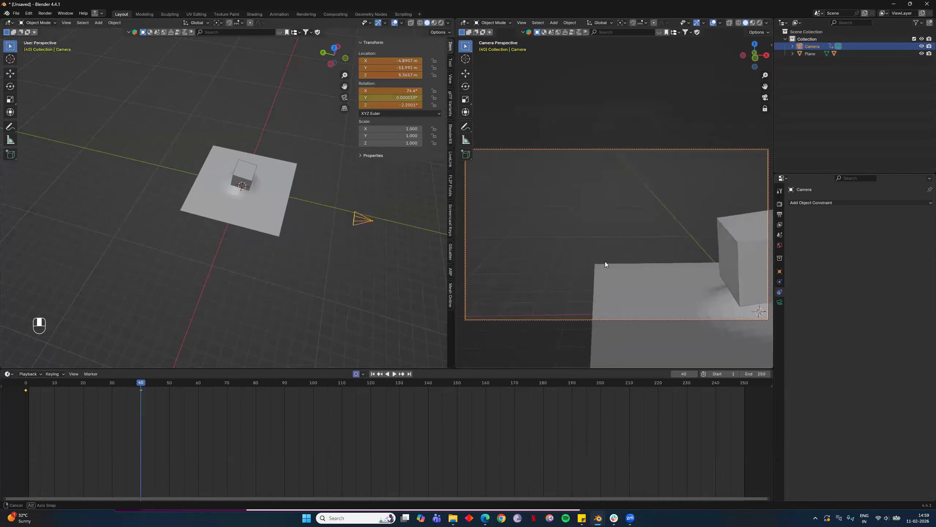
{"action": "middle_click_drag", "start_coordinate": [521, 239], "coordinate": [475, 236], "text": "ctrl"}
{"action": "middle_click_drag", "start_coordinate": [652, 246], "coordinate": [665, 262], "text": "ctrl"}
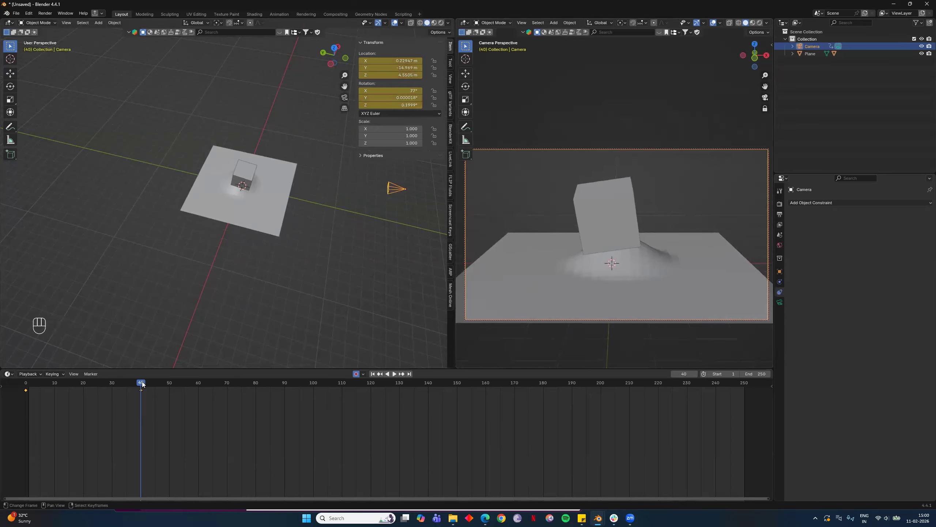
Step: Keyframe the camera at frame 80 on the far side of the plane, facing the cube
{"action": "key", "text": "space"}
{"action": "key", "text": "space"}
{"action": "middle_click_drag", "start_coordinate": [605, 244], "coordinate": [579, 233]}
{"action": "key", "text": "i"}
{"action": "mouse_move", "coordinate": [671, 242]}
{"action": "middle_mouse_down", "text": "shift"}
{"action": "mouse_move", "coordinate": [688, 247]}
{"action": "mouse_move", "coordinate": [678, 243]}
{"action": "middle_mouse_up", "text": "shift"}
{"action": "key", "text": "i"}
Step: Move to frame 120 and keyframe the camera three quarters around the plane, facing the cube
{"action": "key", "text": "space"}
{"action": "left_click_drag", "start_coordinate": [363, 392], "coordinate": [369, 393]}
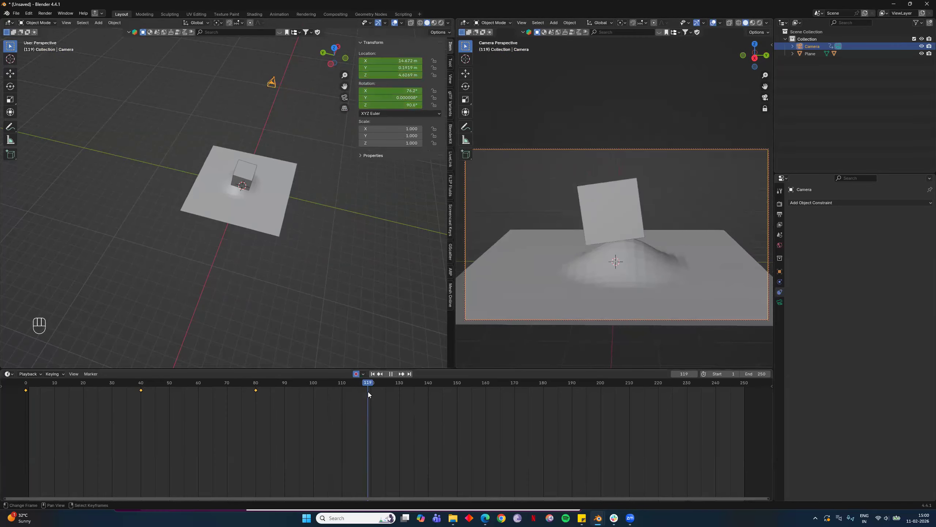
{"action": "key", "text": "space"}
{"action": "middle_click_drag", "start_coordinate": [695, 225], "coordinate": [623, 216]}
{"action": "middle_click_drag", "start_coordinate": [627, 220], "coordinate": [556, 231]}
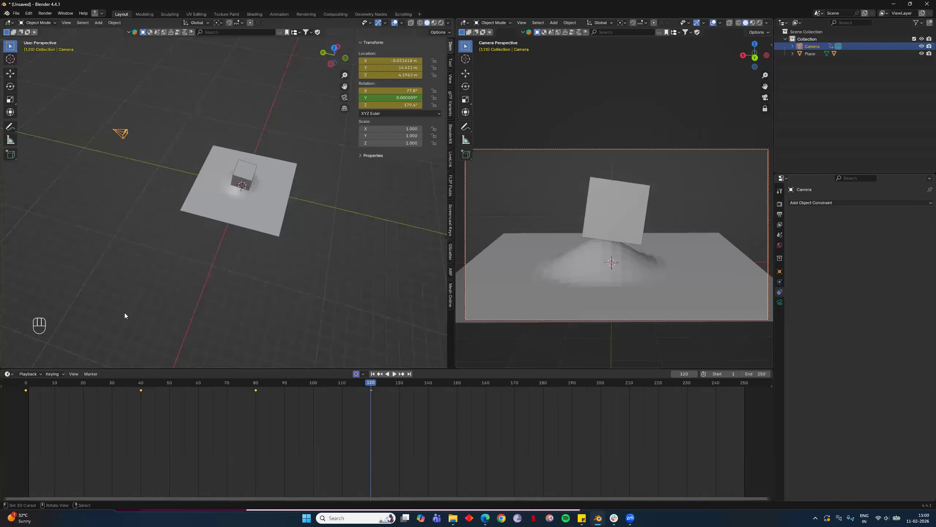
Step: Scrub through the timeline to review the camera animation, and return to frame 0
{"action": "left_click_drag", "start_coordinate": [372, 386], "coordinate": [769, 387]}
{"action": "left_click_drag", "start_coordinate": [124, 388], "coordinate": [82, 371]}
{"action": "key", "text": "Escape"}
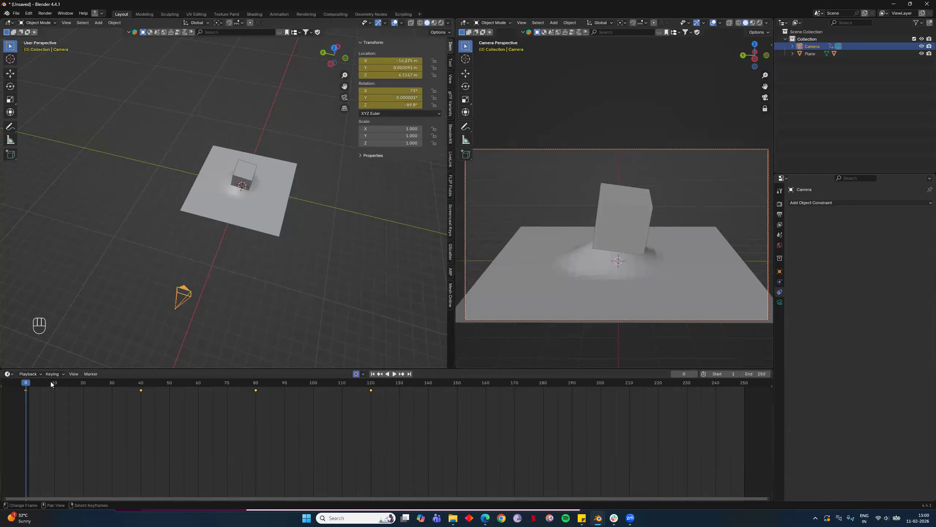
Step: Go to frame 20 and keyframe an adjusted camera position farther out from the cube
{"action": "key", "text": "space"}
{"action": "key", "text": "space"}
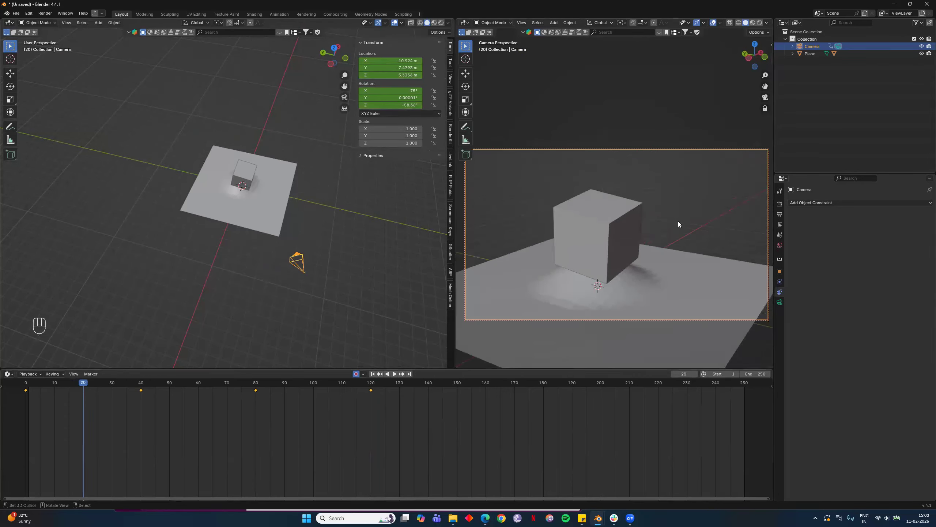
{"action": "middle_click_drag", "start_coordinate": [718, 241], "coordinate": [680, 269], "text": "shift"}
Step: Adjust the camera at frame 60 and keyframe it at frames 60 and 100 to even out its orbit
{"action": "left_click_drag", "start_coordinate": [174, 384], "coordinate": [198, 383]}
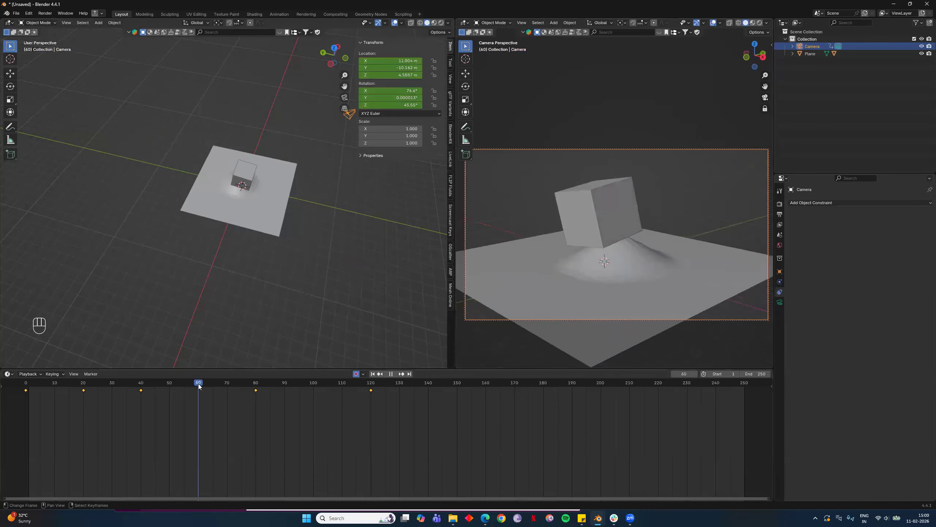
{"action": "mouse_move", "coordinate": [660, 295]}
{"action": "middle_mouse_down"}
{"action": "mouse_move", "coordinate": [712, 281]}
{"action": "mouse_move", "coordinate": [654, 295]}
{"action": "mouse_move", "coordinate": [663, 295]}
{"action": "middle_mouse_up"}
{"action": "key", "text": "i"}
{"action": "left_click", "coordinate": [314, 383]}
{"action": "left_click", "coordinate": [394, 374]}
{"action": "left_click", "coordinate": [391, 374]}
{"action": "key", "text": "i"}
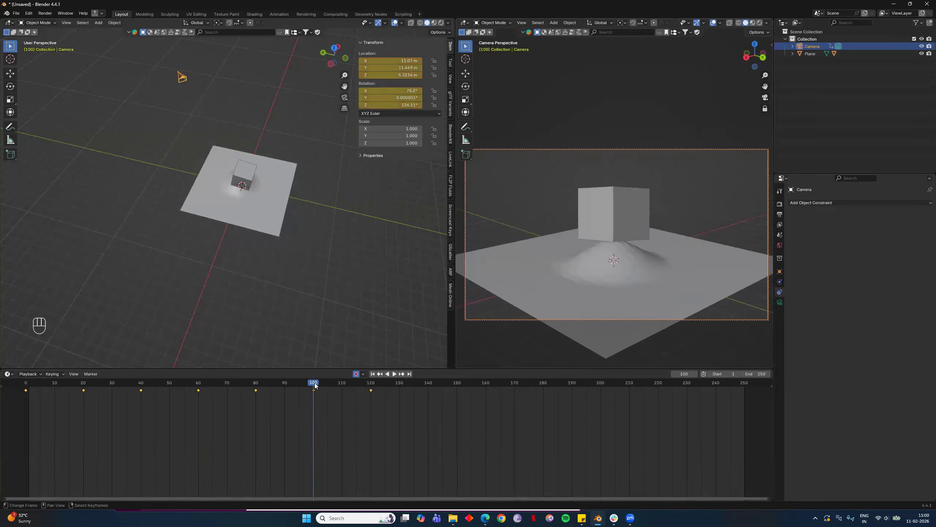
Step: Go to frame 1 and calculate the camera's motion path over the scene frame range, viewed from above
{"action": "key", "text": "shift+ctrl+space"}
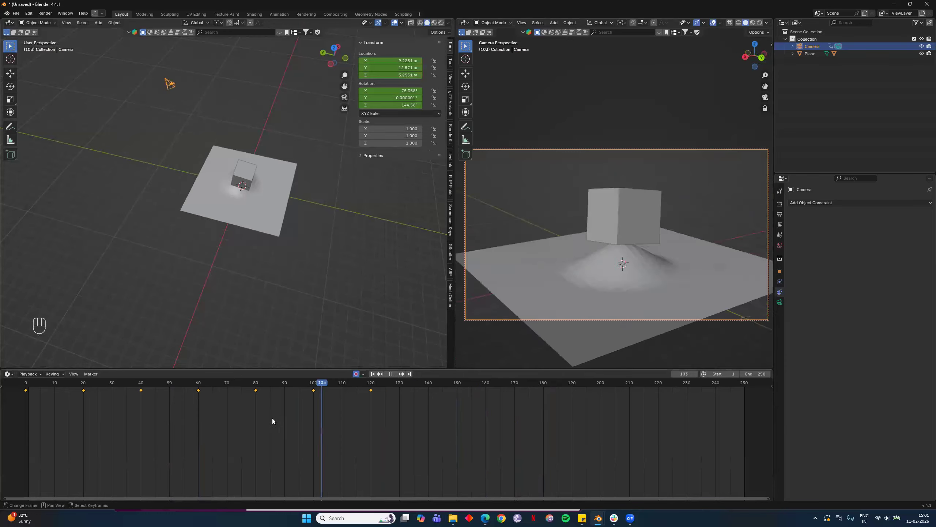
{"action": "key", "text": "space"}
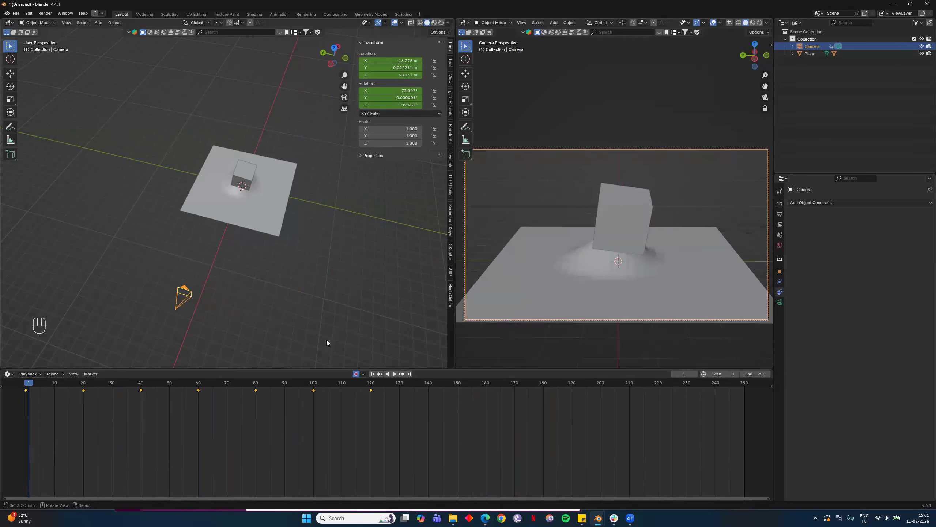
{"action": "left_click", "coordinate": [780, 272]}
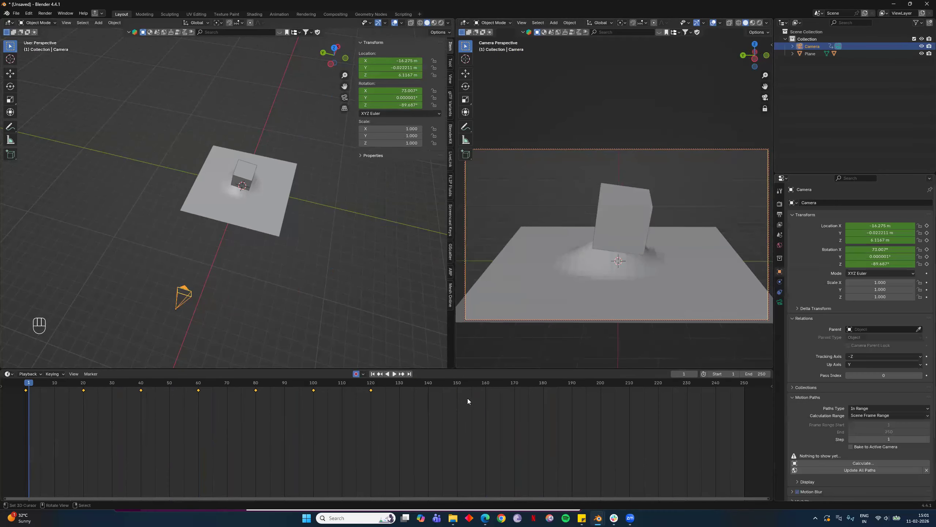
{"action": "left_click", "coordinate": [875, 463]}
{"action": "left_click", "coordinate": [863, 485]}
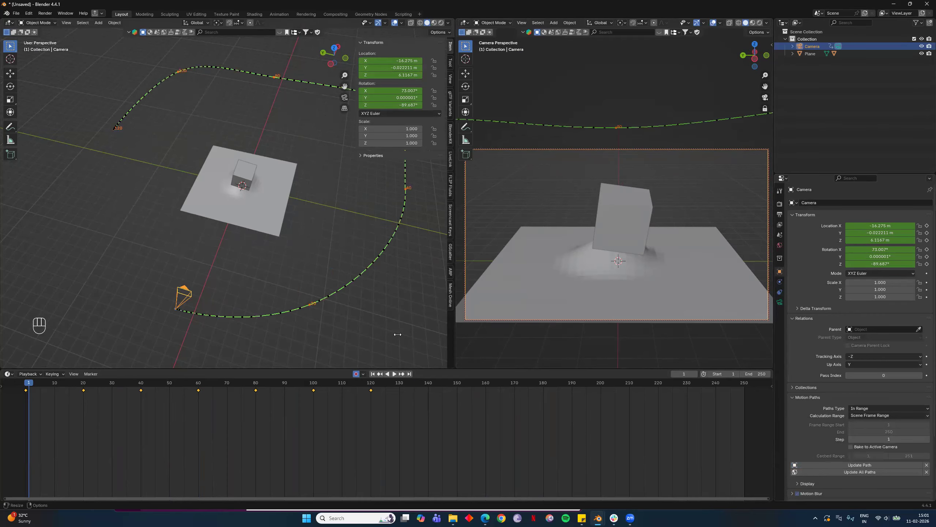
{"action": "middle_click_drag", "start_coordinate": [301, 224], "coordinate": [293, 324]}
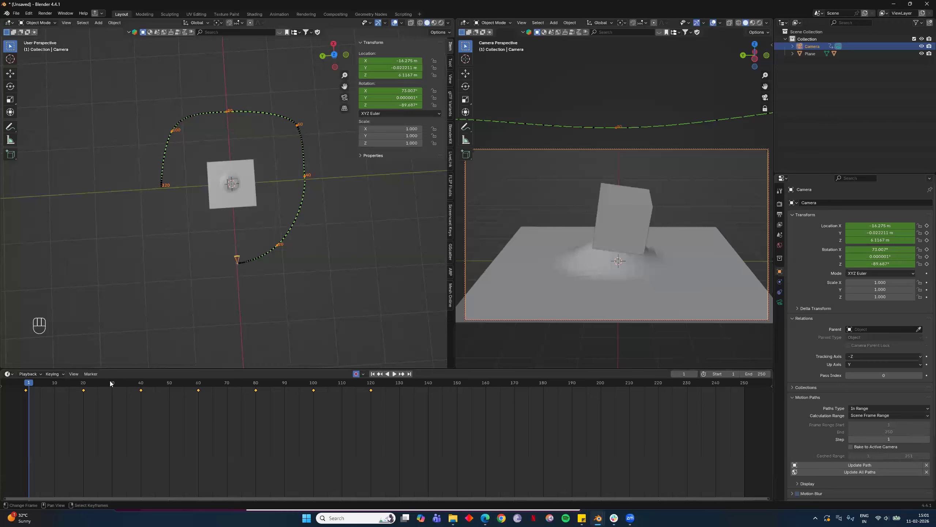
Step: Examine the camera's movement along its motion path by playing and scrubbing the animation, stopping at frame 30
{"action": "key", "text": "space"}
{"action": "left_click_drag", "start_coordinate": [534, 404], "coordinate": [139, 374]}
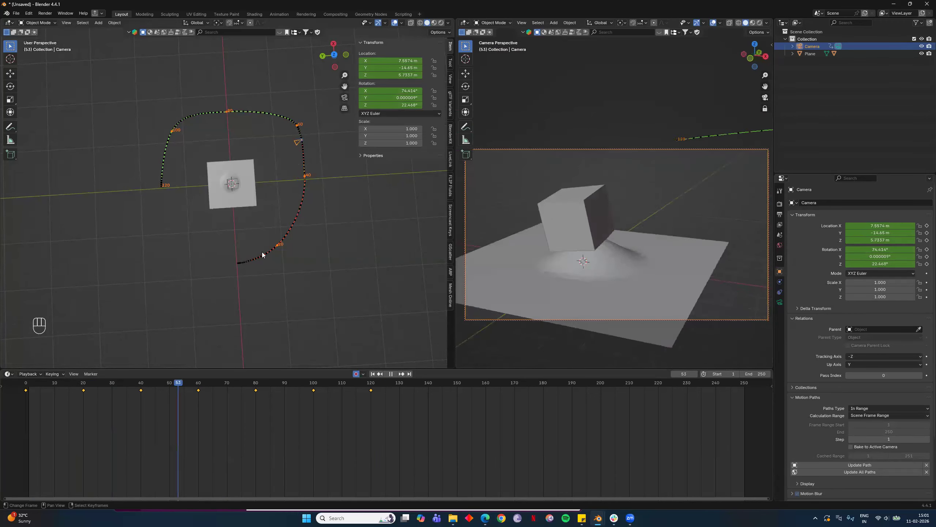
{"action": "key", "text": "space"}
{"action": "scroll", "coordinate": [301, 197], "scroll_direction": "up", "scroll_amount": 3}
{"action": "middle_click_drag", "start_coordinate": [287, 232], "coordinate": [272, 178]}
{"action": "scroll", "coordinate": [317, 252], "scroll_direction": "up", "scroll_amount": 3}
{"action": "mouse_move", "coordinate": [317, 252]}
{"action": "middle_mouse_down", "text": "shift"}
{"action": "mouse_move", "coordinate": [259, 284]}
{"action": "mouse_move", "coordinate": [303, 275]}
{"action": "mouse_move", "coordinate": [327, 248]}
{"action": "middle_mouse_up", "text": "shift"}
{"action": "scroll", "coordinate": [284, 295], "scroll_direction": "down", "scroll_amount": 6}
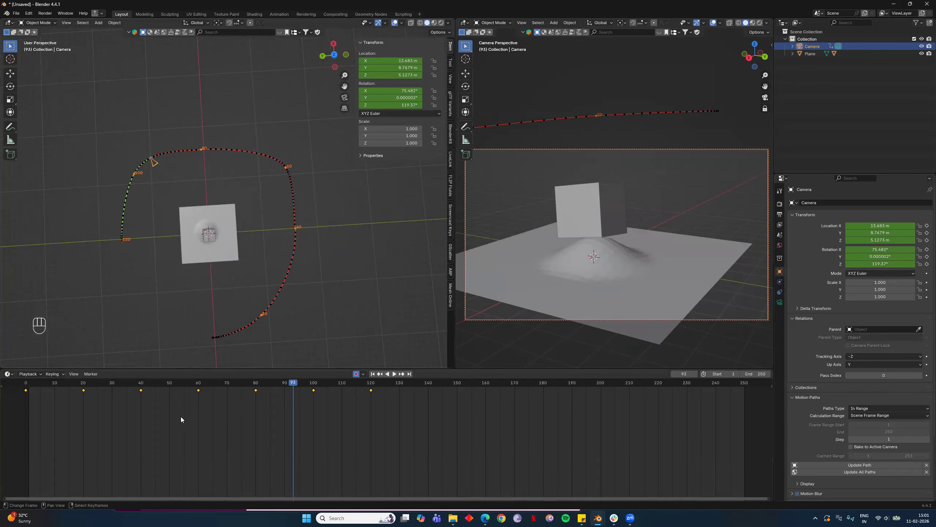
{"action": "left_click_drag", "start_coordinate": [173, 382], "coordinate": [141, 390]}
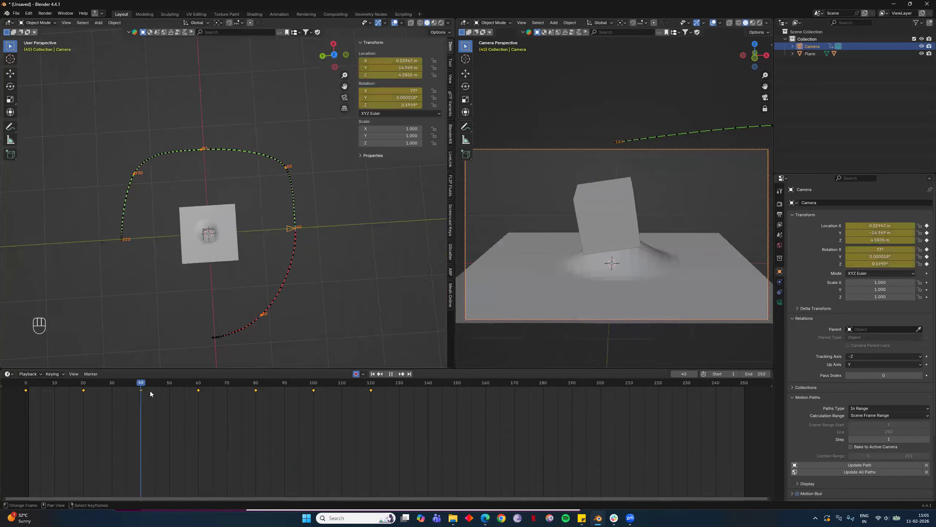
{"action": "key", "text": "space"}
{"action": "left_click", "coordinate": [54, 394]}
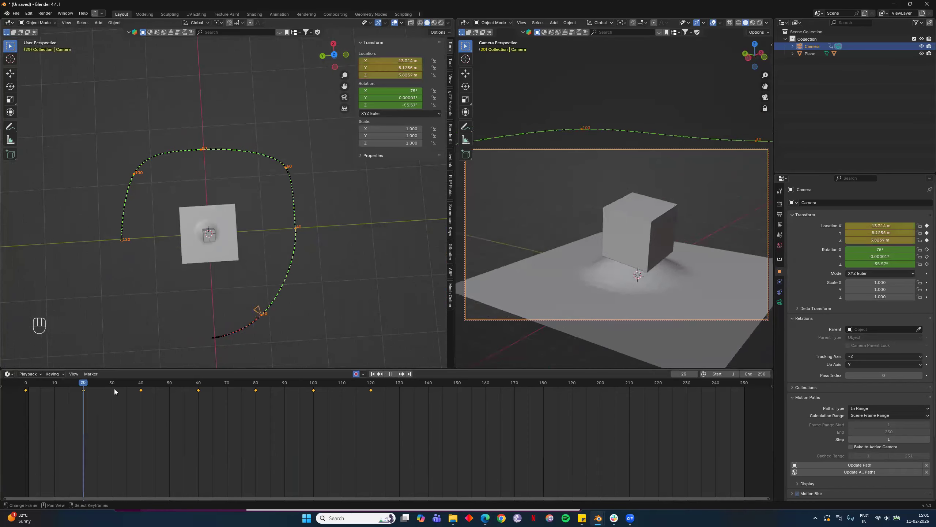
{"action": "key", "text": "space"}
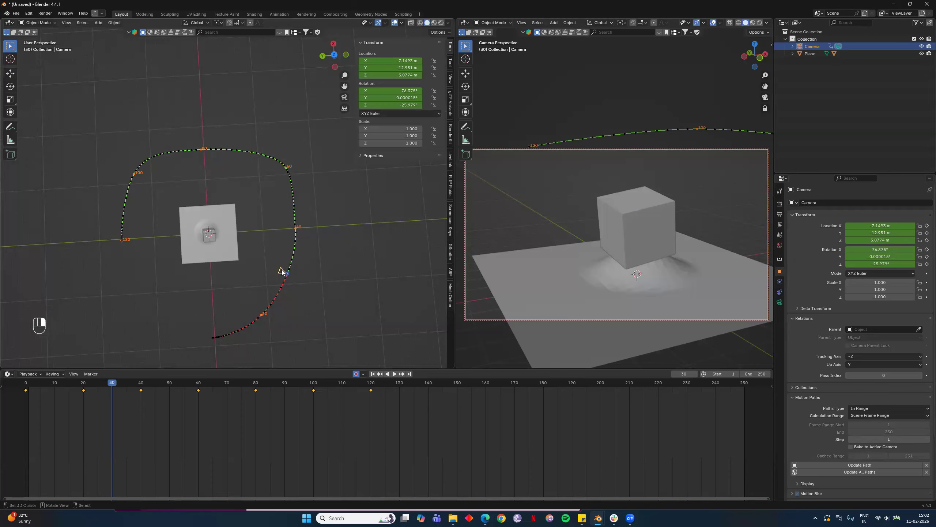
Step: Add a Limit Distance constraint to the camera and start choosing its target object
{"action": "left_click", "coordinate": [780, 291]}
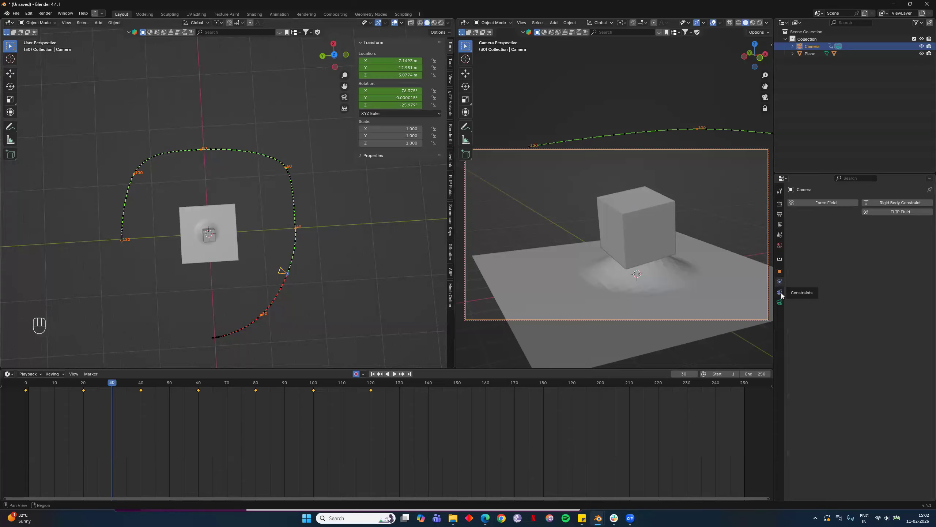
{"action": "left_click", "coordinate": [781, 293]}
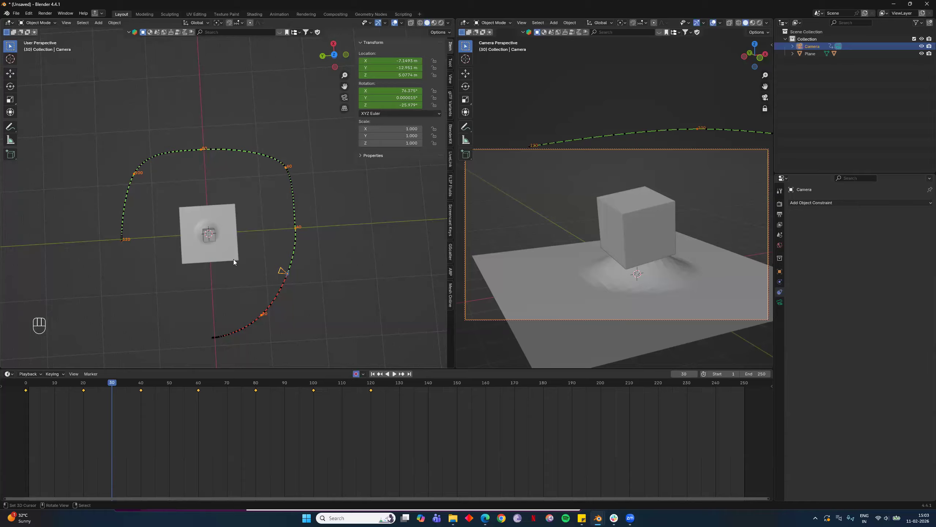
{"action": "left_click", "coordinate": [844, 203]}
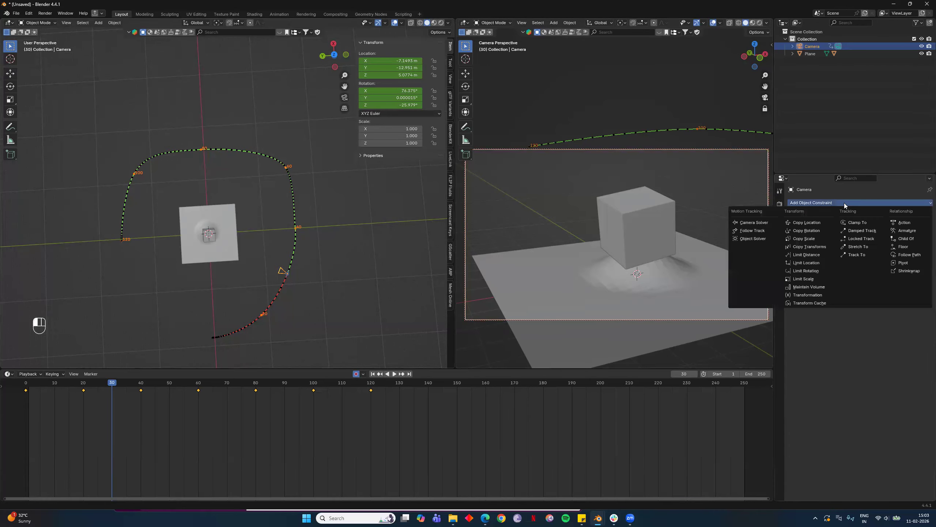
{"action": "left_click", "coordinate": [818, 255]}
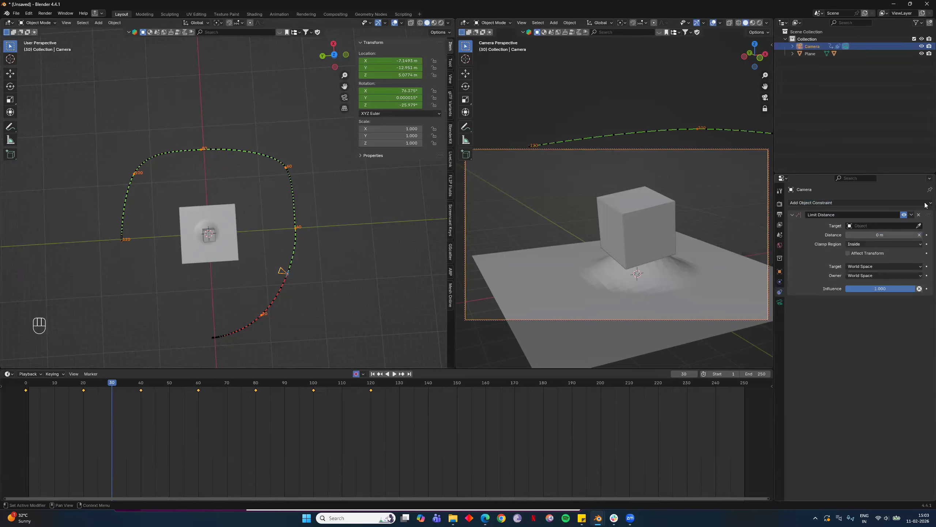
{"action": "left_click", "coordinate": [918, 225]}
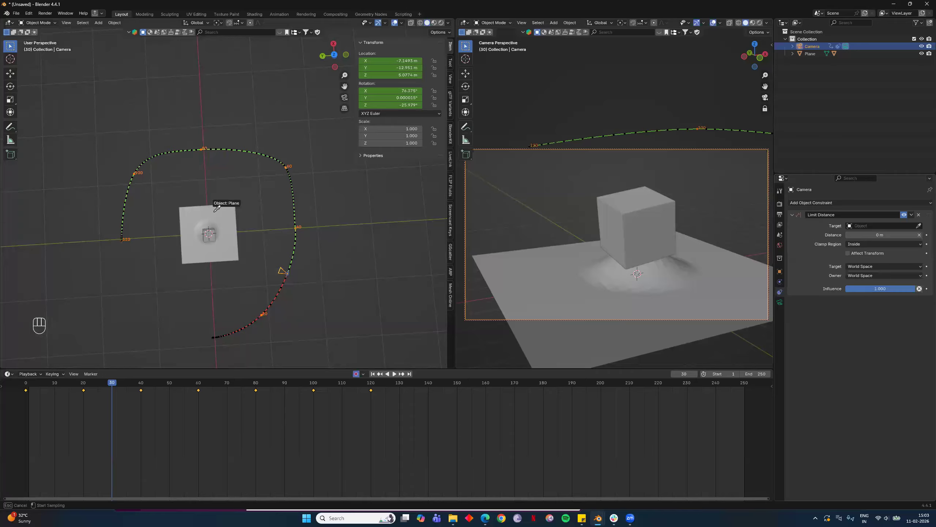
Step: Play the animation briefly from a lower viewing angle and return to frame 1
{"action": "middle_click_drag", "start_coordinate": [363, 190], "coordinate": [229, 206]}
{"action": "key", "text": "space"}
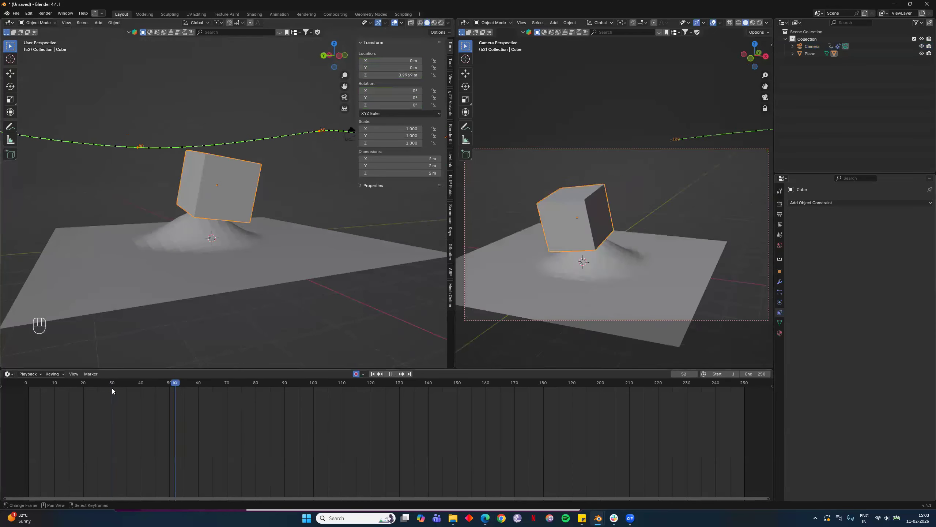
{"action": "left_click", "coordinate": [29, 395]}
{"action": "key", "text": "space"}
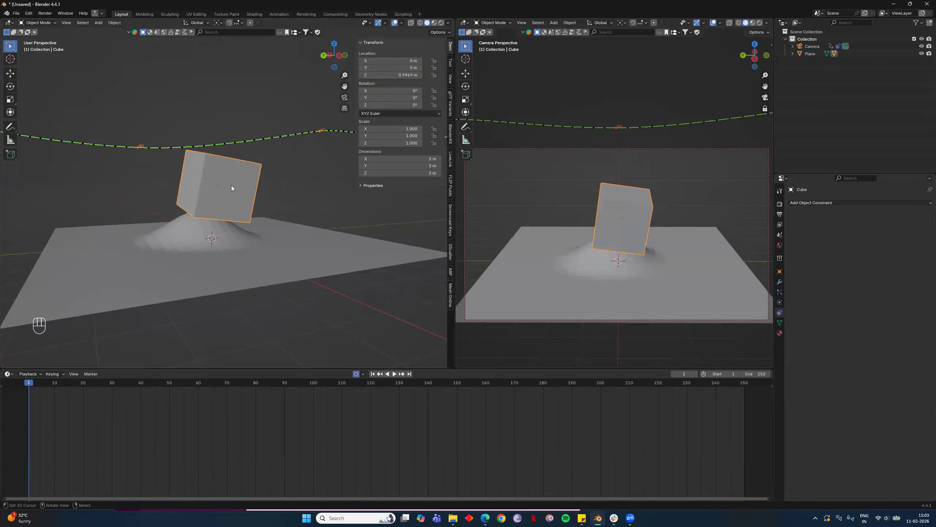
Step: Add a Plain Axes empty at the world origin in the centre of the plane
{"action": "left_click", "coordinate": [265, 250]}
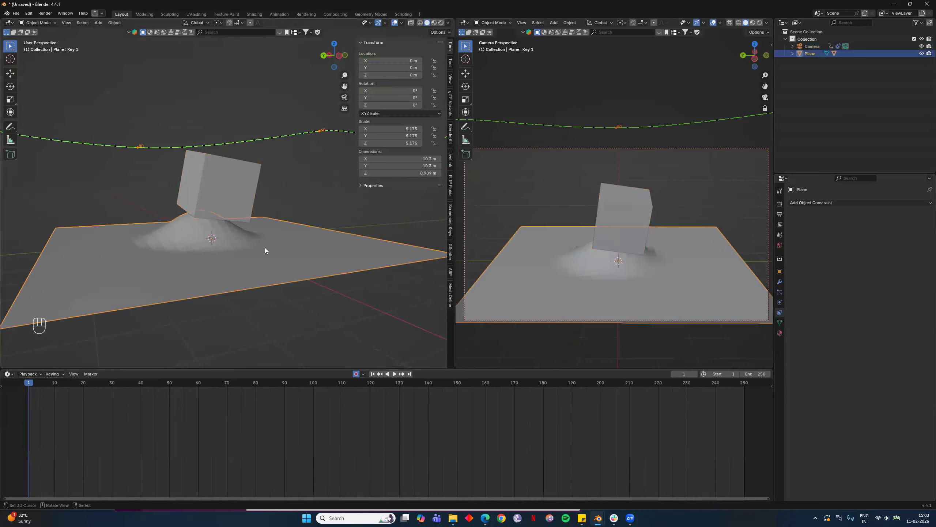
{"action": "middle_click_drag", "start_coordinate": [283, 266], "coordinate": [259, 251]}
{"action": "scroll", "coordinate": [221, 258], "scroll_direction": "down", "scroll_amount": 5}
{"action": "scroll", "coordinate": [258, 251], "scroll_direction": "up", "scroll_amount": 8}
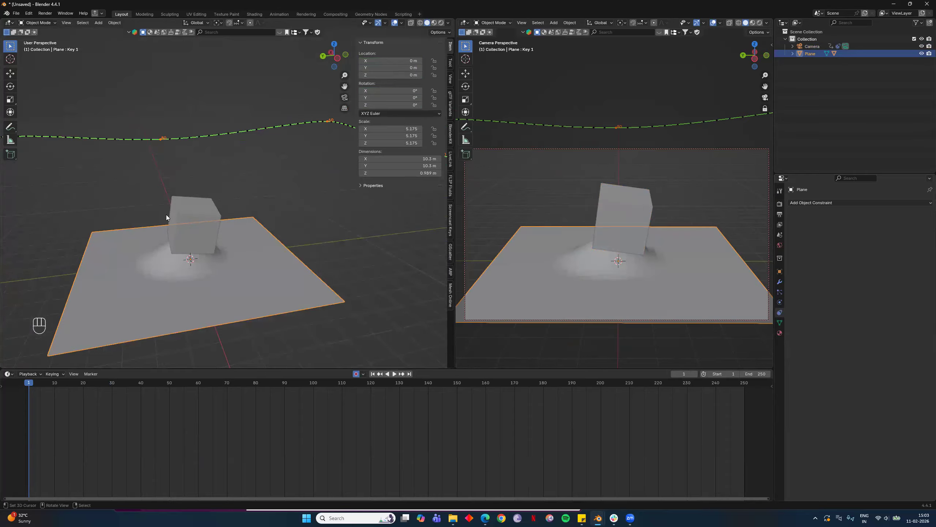
{"action": "scroll", "coordinate": [210, 276], "scroll_direction": "down", "scroll_amount": 5}
{"action": "middle_click_drag", "start_coordinate": [239, 245], "coordinate": [119, 245]}
{"action": "scroll", "coordinate": [159, 247], "scroll_direction": "up", "scroll_amount": 3}
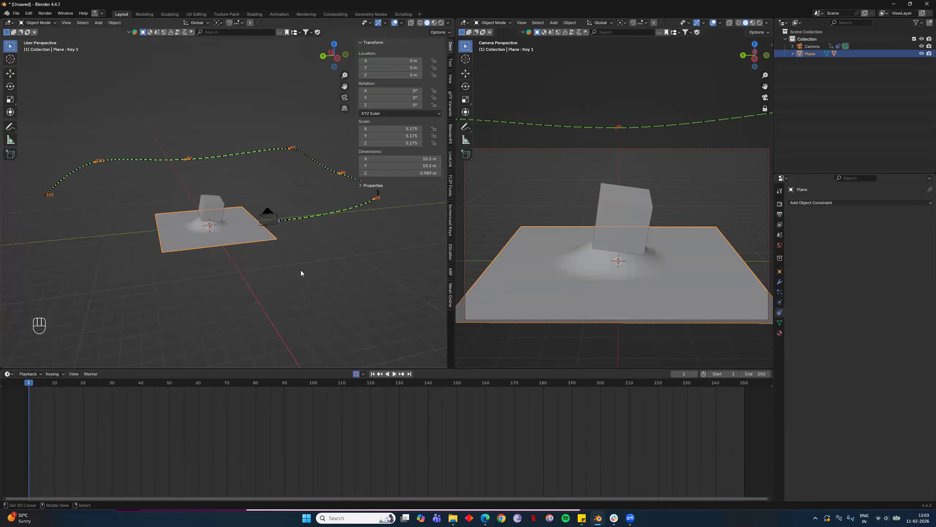
{"action": "key", "text": "shift+a"}
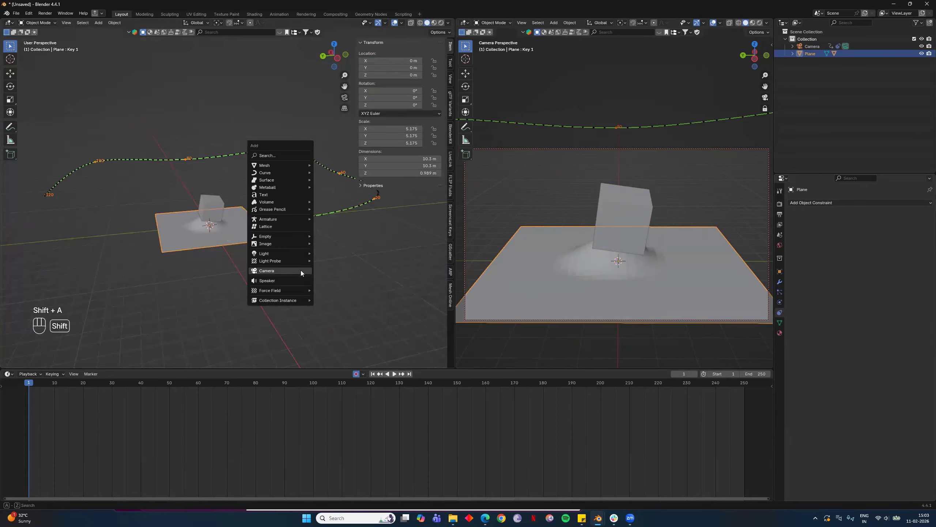
{"action": "mouse_move", "coordinate": [285, 221]}
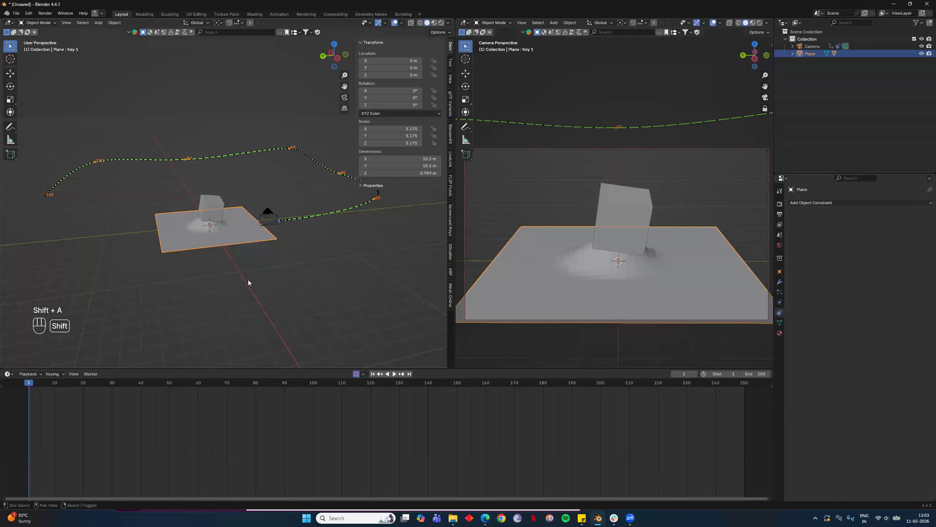
{"action": "key", "text": "shift+a"}
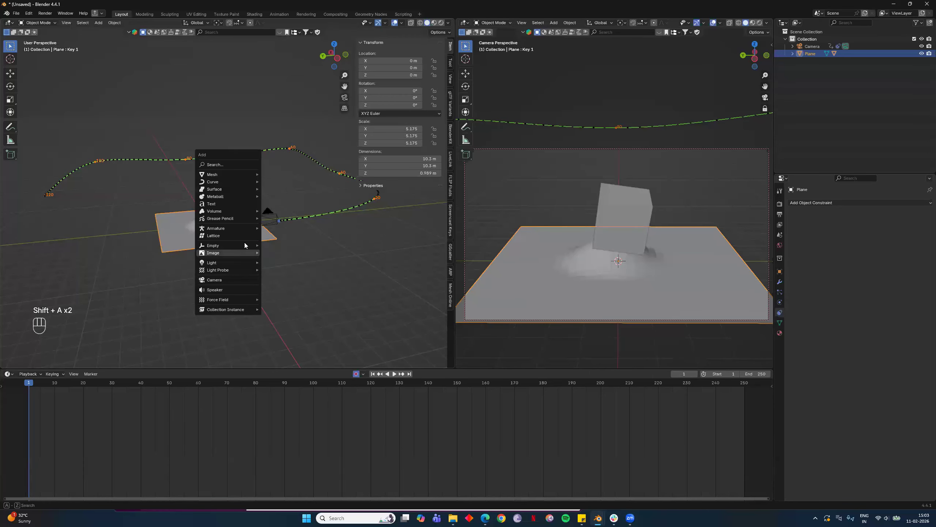
{"action": "mouse_move", "coordinate": [234, 246]}
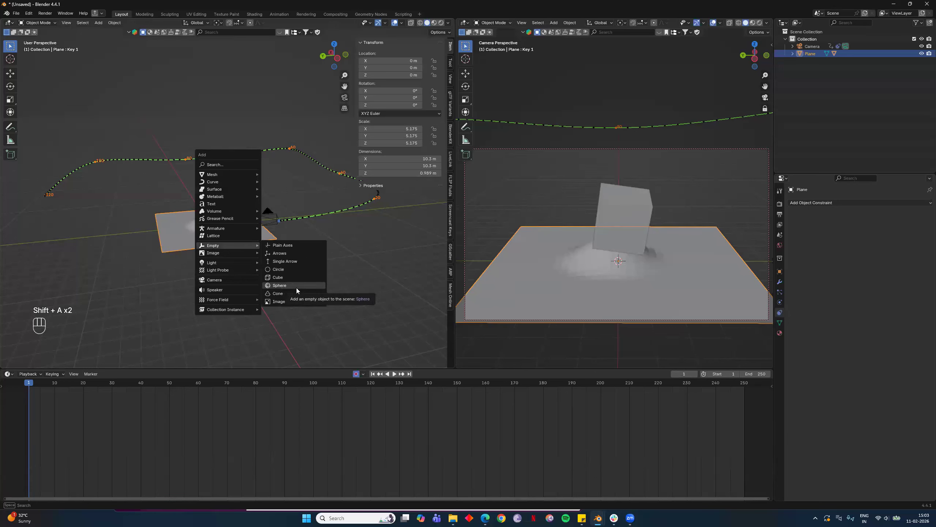
{"action": "left_click", "coordinate": [298, 247]}
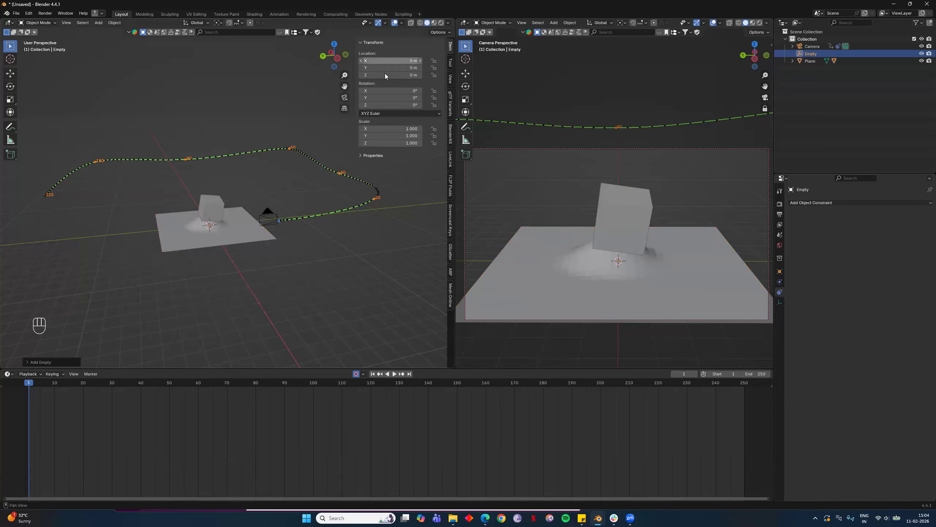
Step: Raise the empty straight up along Z to about 3.6 m, just above the cube
{"action": "key", "text": "g"}
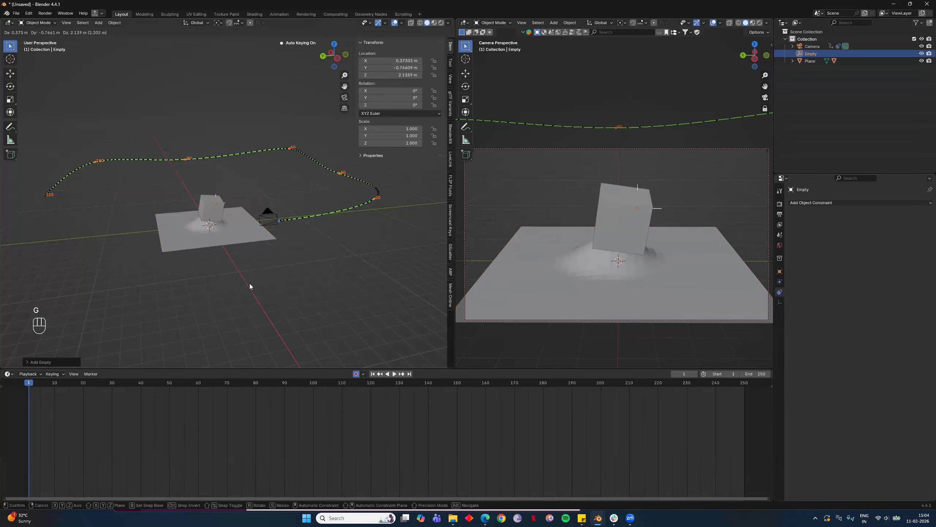
{"action": "right_click", "coordinate": [227, 229]}
{"action": "key", "text": "g"}
{"action": "key", "text": "z"}
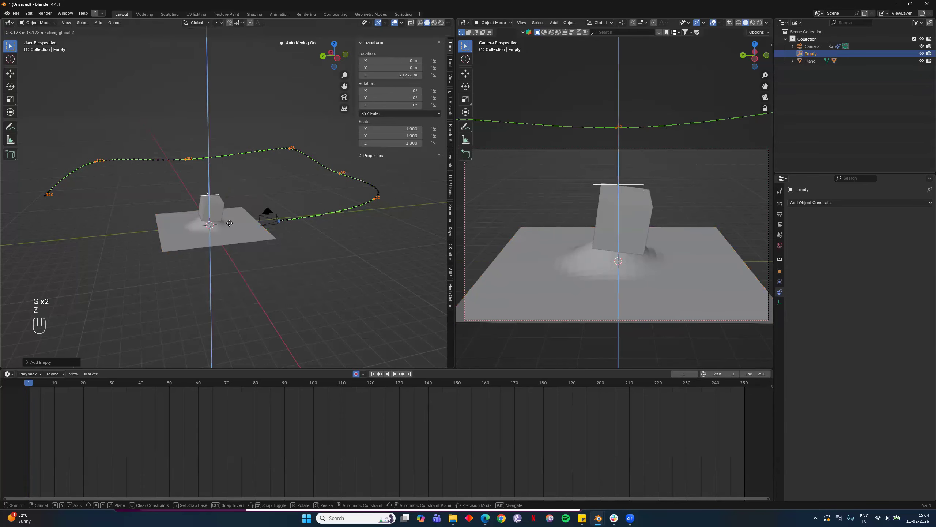
{"action": "left_click", "coordinate": [231, 222]}
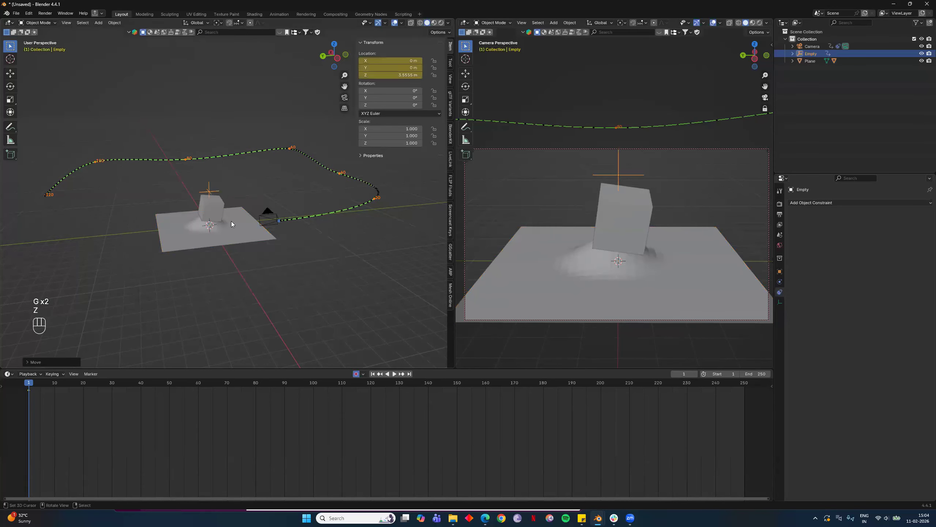
Step: Set the empty as the target of the camera's Limit Distance constraint
{"action": "left_click", "coordinate": [271, 212]}
{"action": "left_click", "coordinate": [919, 226]}
{"action": "left_click", "coordinate": [214, 182]}
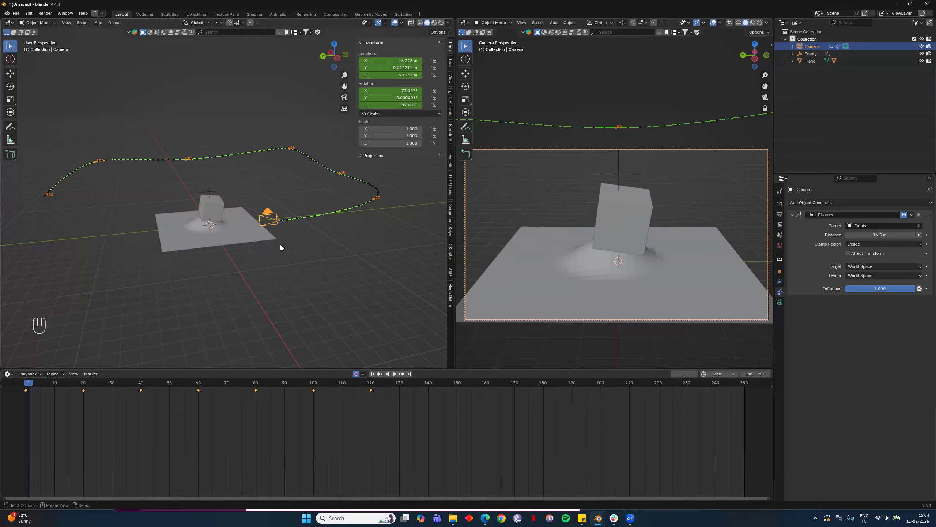
Step: Try moving the camera around the empty to test the distance limit, viewed from above
{"action": "middle_click_drag", "start_coordinate": [358, 263], "coordinate": [333, 253]}
{"action": "scroll", "coordinate": [324, 251], "scroll_direction": "down", "scroll_amount": 5}
{"action": "key", "text": "g"}
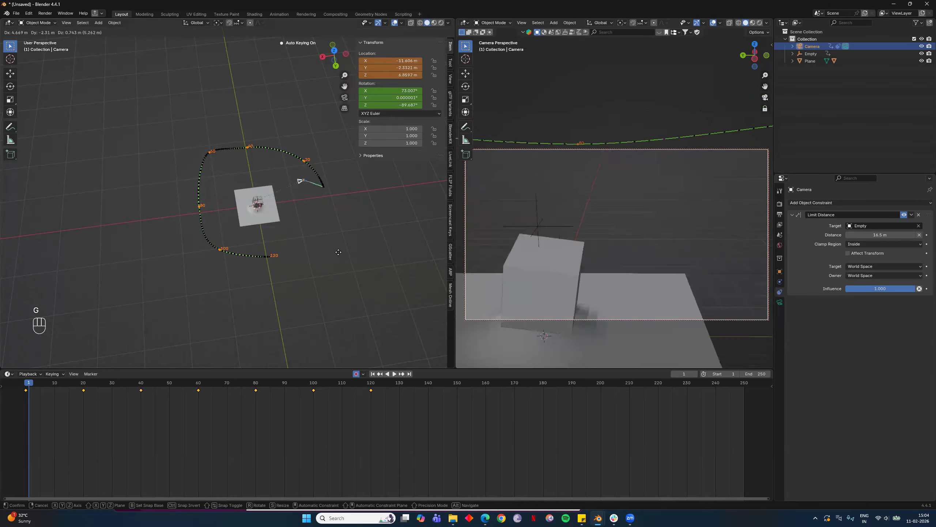
{"action": "right_click", "coordinate": [391, 240]}
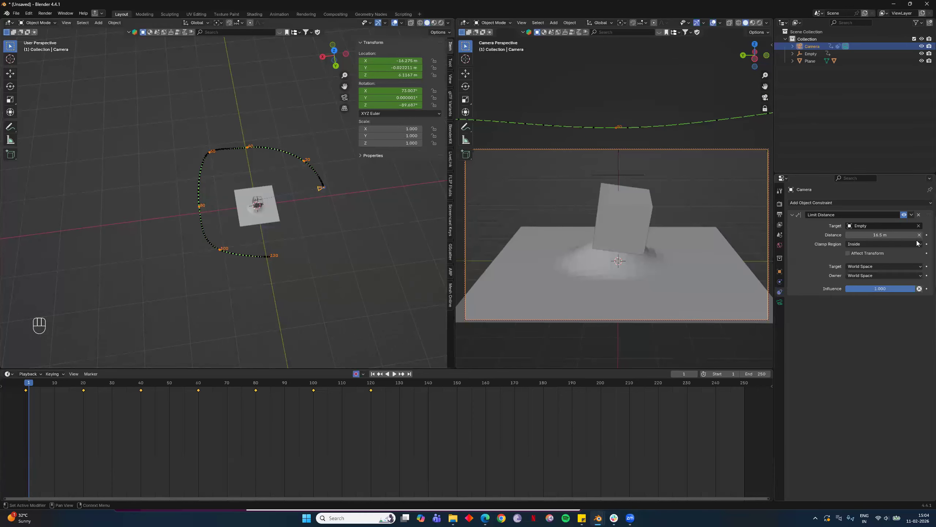
Step: Set the distance of the camera's Limit Distance constraint to 15 m
{"action": "left_click", "coordinate": [881, 234]}
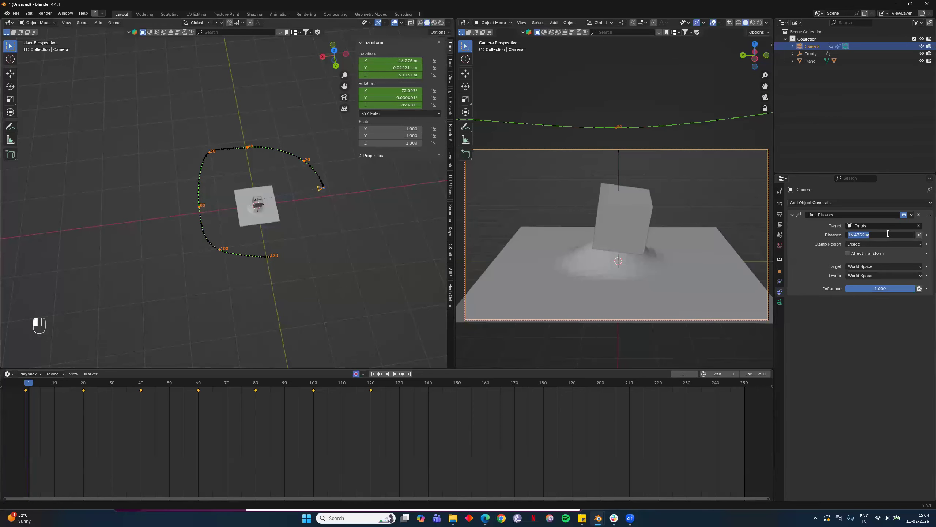
{"action": "type", "text": "15"}
{"action": "key", "text": "Return"}
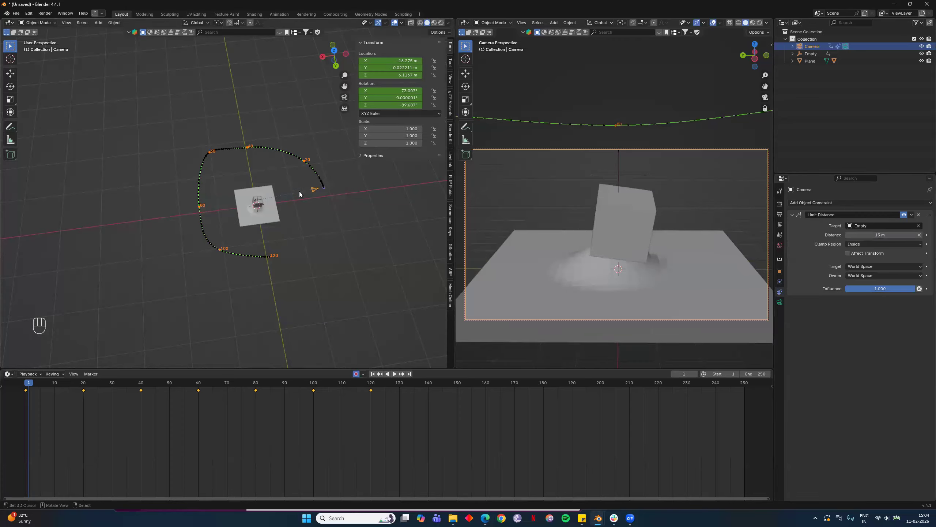
Step: Play the animation to check how the camera orbits the cube under the 15 m limit
{"action": "key", "text": "space"}
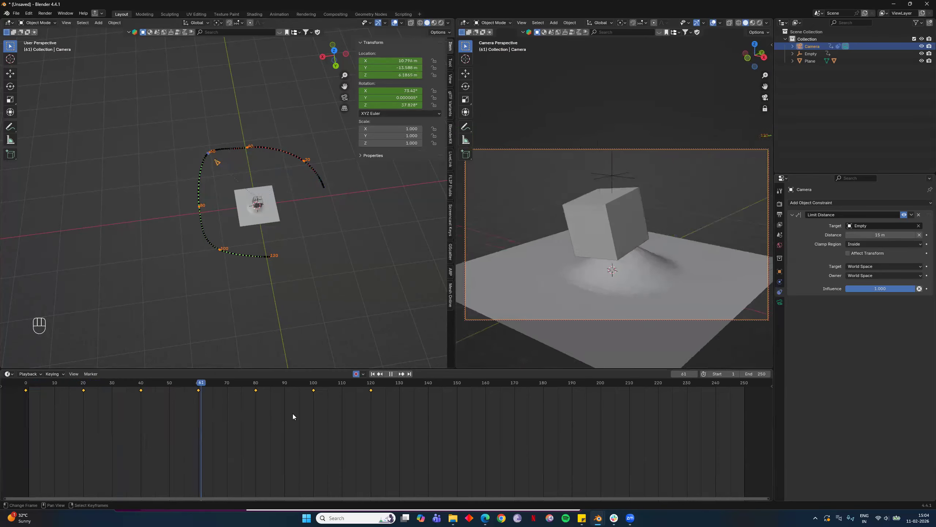
{"action": "key", "text": "shift+ctrl+space"}
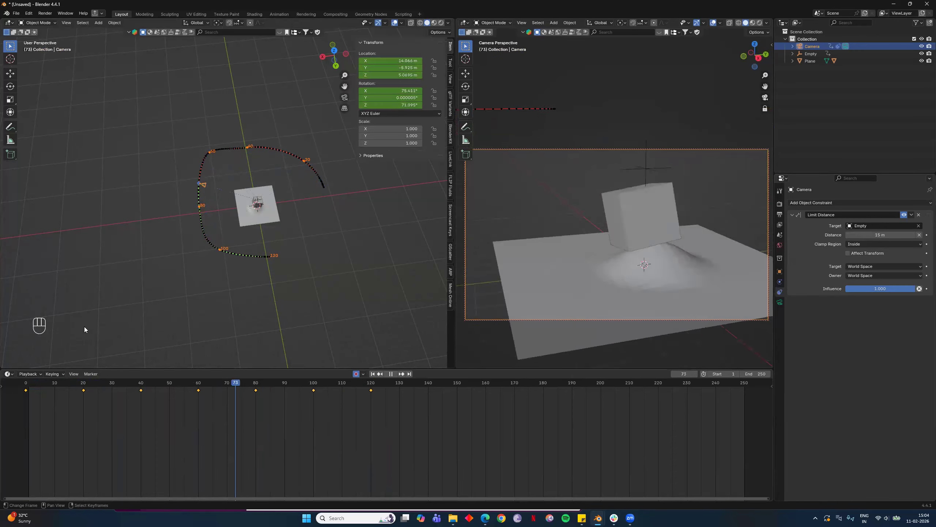
{"action": "key", "text": "space"}
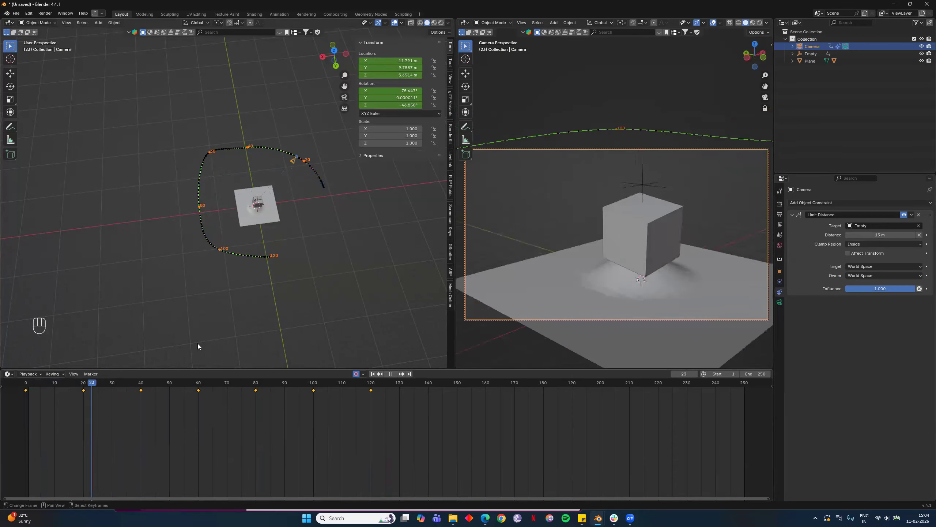
{"action": "key", "text": "space"}
Step: Delete all of the camera's keyframes from the timeline
{"action": "left_click_drag", "start_coordinate": [411, 384], "coordinate": [315, 424]}
{"action": "key", "text": "x"}
{"action": "left_click", "coordinate": [313, 424]}
{"action": "key", "text": "shift+ctrl+space"}
{"action": "left_click", "coordinate": [1, 409]}
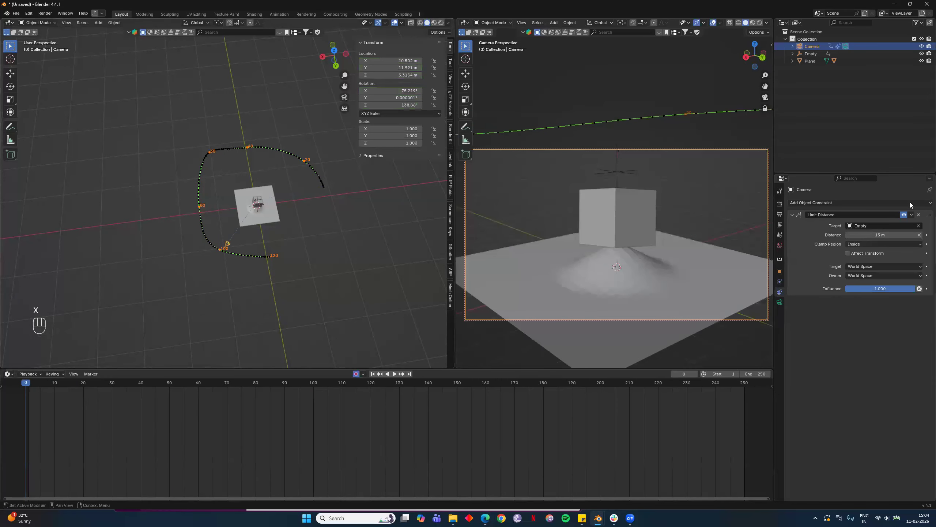
Step: Play and scrub the timeline to check the camera with its keyframes removed
{"action": "left_click_drag", "start_coordinate": [112, 392], "coordinate": [311, 391]}
{"action": "key", "text": "space"}
{"action": "left_click", "coordinate": [121, 383]}
{"action": "key", "text": "space"}
Step: Clear the camera's motion path and return the timeline to frame 0
{"action": "scroll", "coordinate": [781, 302], "scroll_direction": "up", "scroll_amount": 2, "text": "ctrl"}
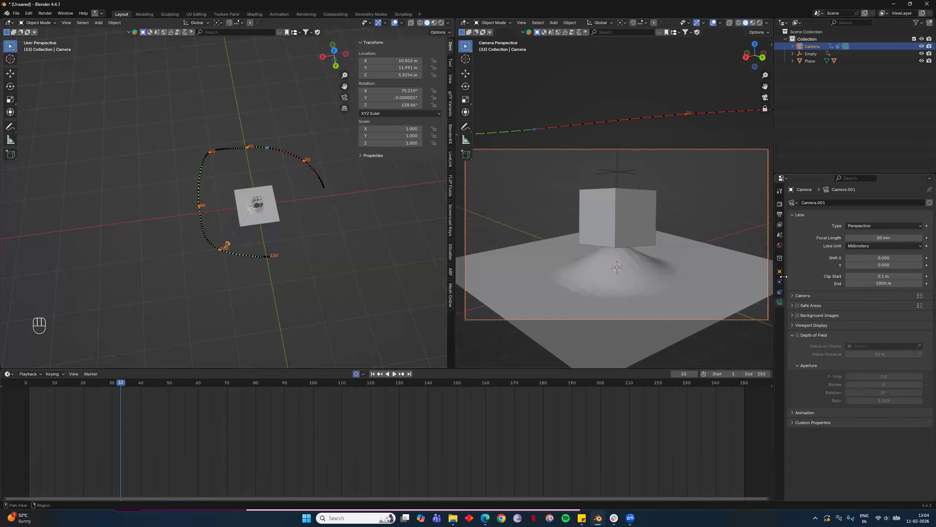
{"action": "left_click", "coordinate": [807, 397]}
{"action": "left_click", "coordinate": [927, 465]}
{"action": "scroll", "coordinate": [270, 256], "scroll_direction": "up", "scroll_amount": 3}
{"action": "left_click_drag", "start_coordinate": [121, 383], "coordinate": [25, 393]}
Step: Try moving the camera freely around the scene to test how far the distance constraint lets it go
{"action": "key", "text": "g"}
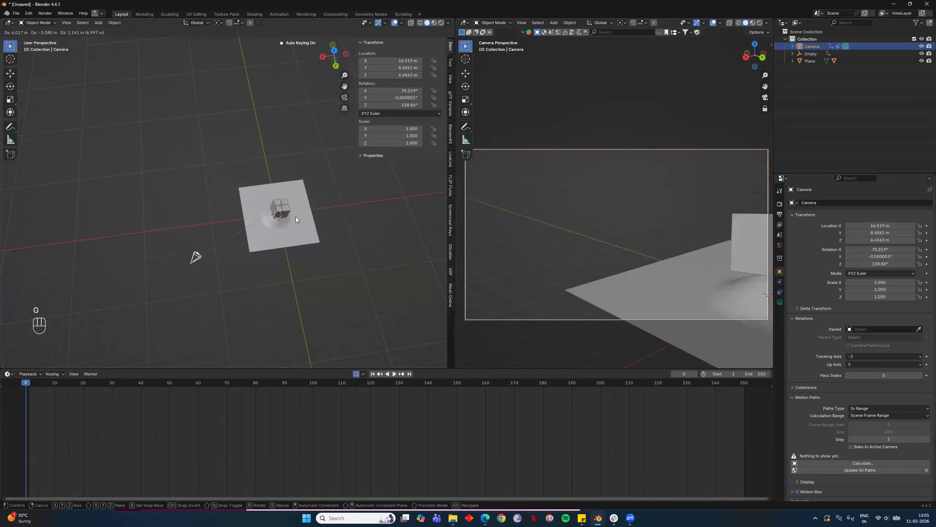
{"action": "left_click", "coordinate": [364, 249]}
{"action": "middle_click_drag", "start_coordinate": [365, 249], "coordinate": [446, 148]}
{"action": "middle_click_drag", "start_coordinate": [308, 242], "coordinate": [229, 259]}
{"action": "left_click", "coordinate": [780, 302]}
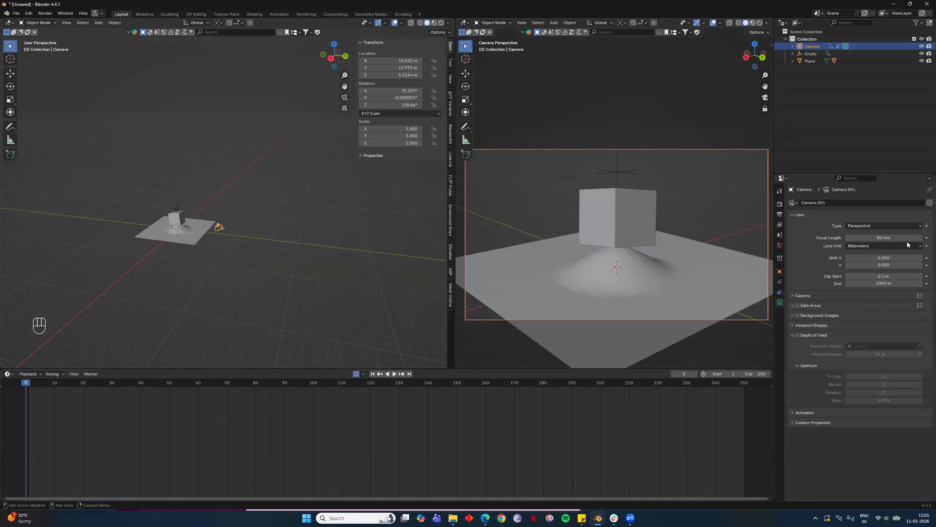
{"action": "middle_click_drag", "start_coordinate": [241, 221], "coordinate": [343, 257]}
{"action": "key", "text": "g"}
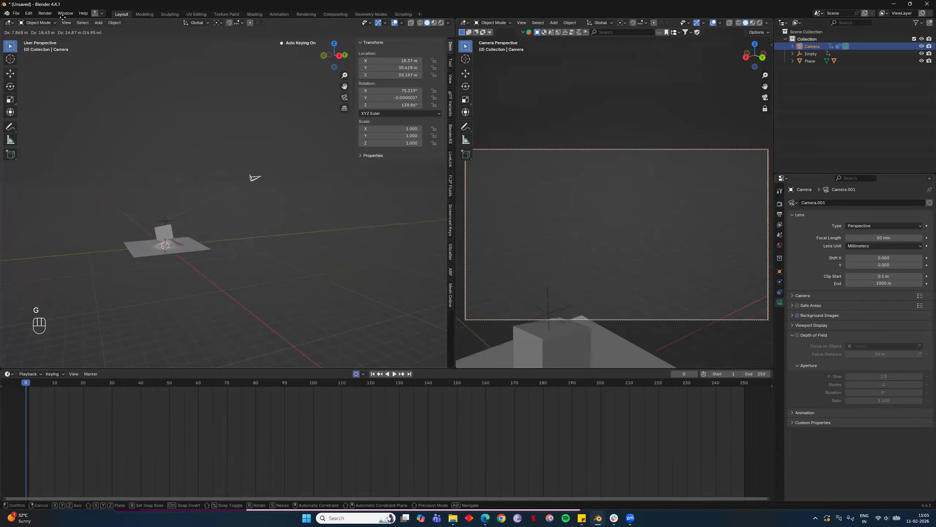
{"action": "left_click", "coordinate": [234, 244]}
Step: Add a Limit Location constraint to the camera and enable its Minimum Z limit
{"action": "left_click", "coordinate": [780, 291]}
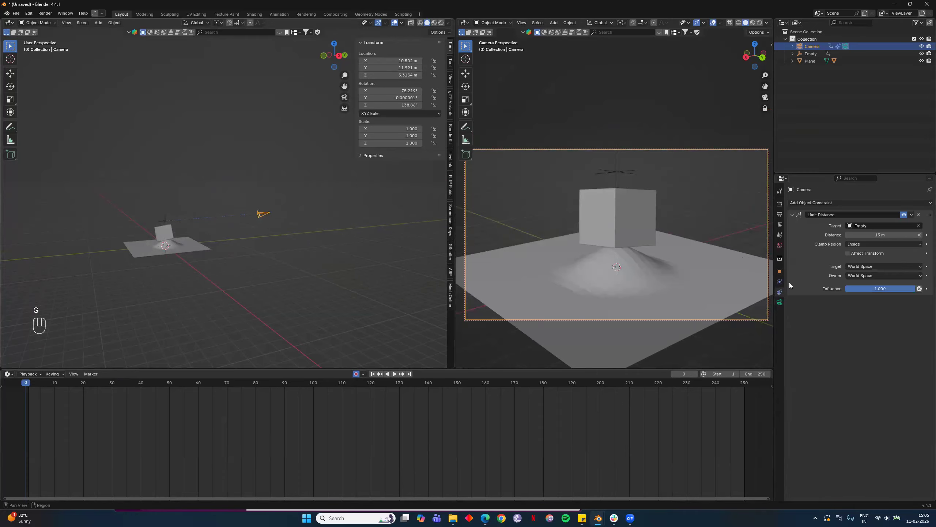
{"action": "left_click", "coordinate": [830, 202]}
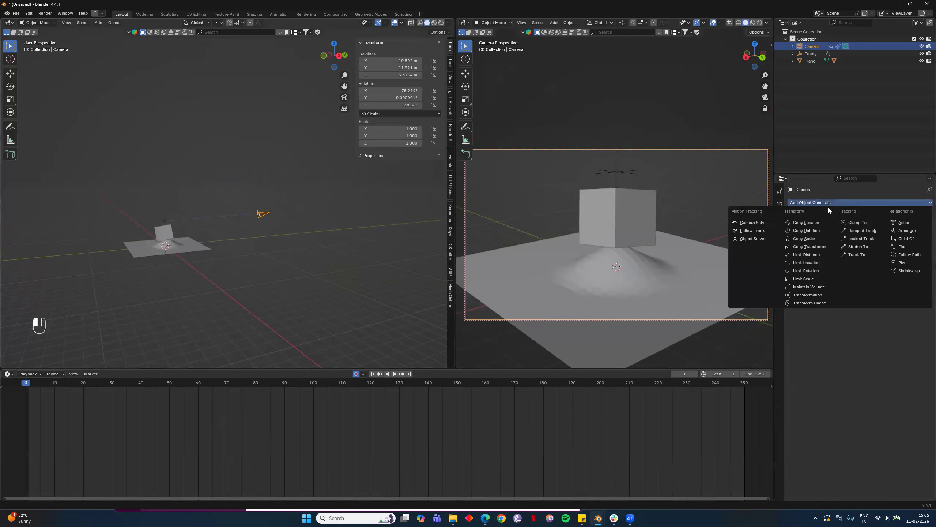
{"action": "left_click", "coordinate": [817, 262]}
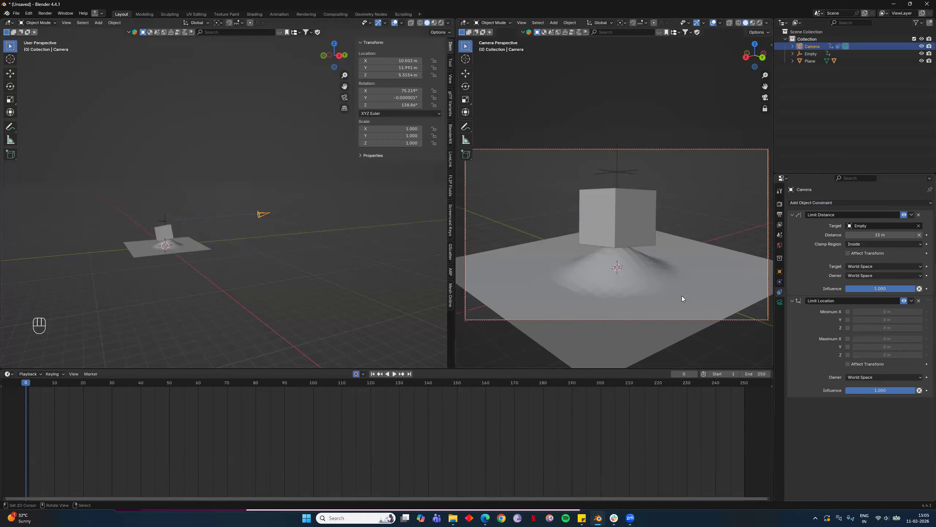
{"action": "left_click", "coordinate": [848, 327]}
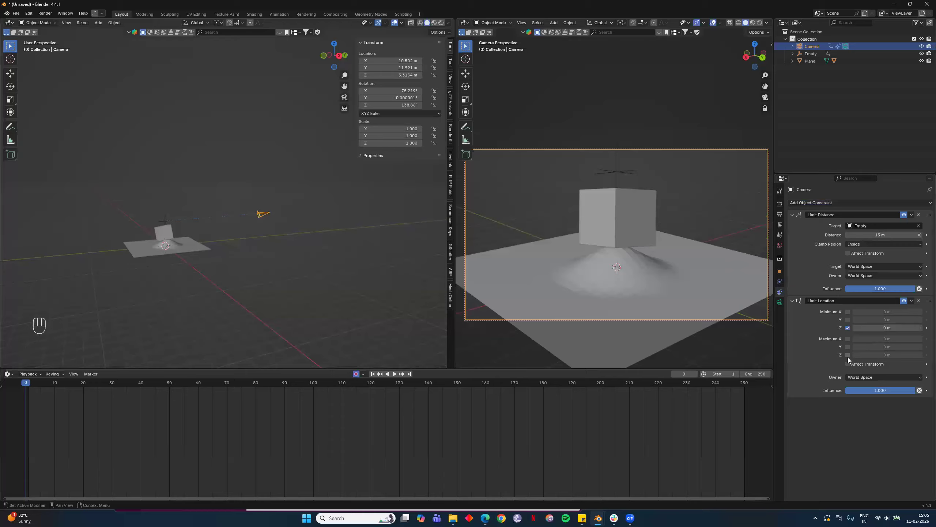
Step: Disable the Minimum Z limit in the camera's Limit Location constraint and lock the camera's Z location instead
{"action": "left_click", "coordinate": [848, 356]}
{"action": "left_click", "coordinate": [848, 355]}
{"action": "left_click", "coordinate": [847, 327]}
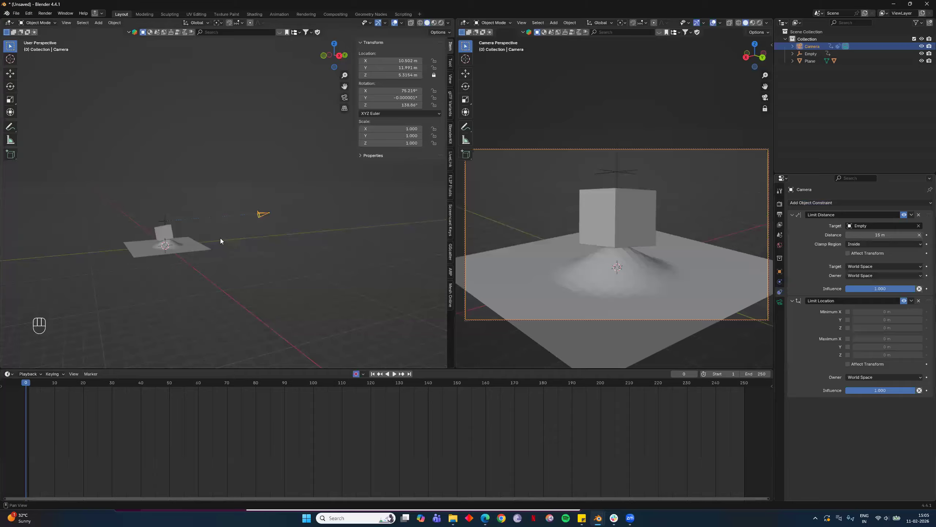
Step: Move the camera around the plane to test its locked Z location, and scrub the timeline to frame 93
{"action": "key", "text": "g"}
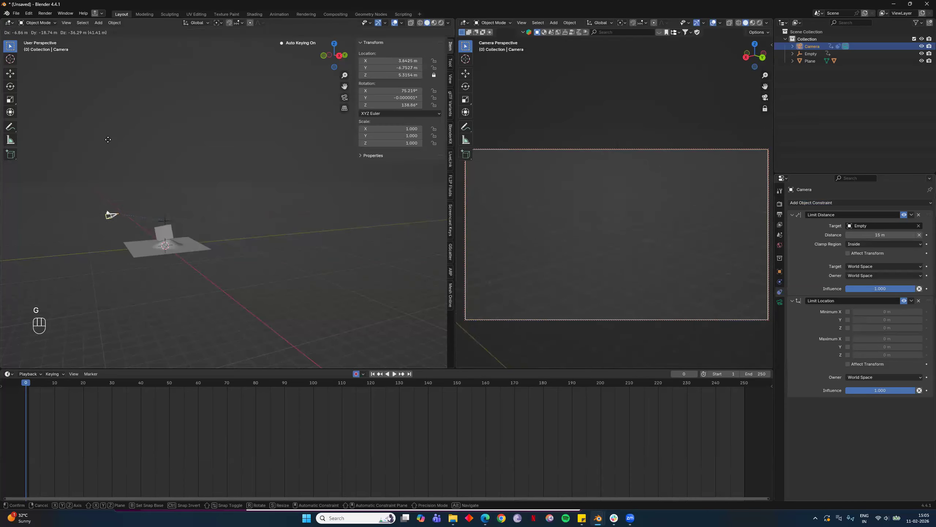
{"action": "left_click", "coordinate": [610, 264]}
{"action": "key", "text": "g"}
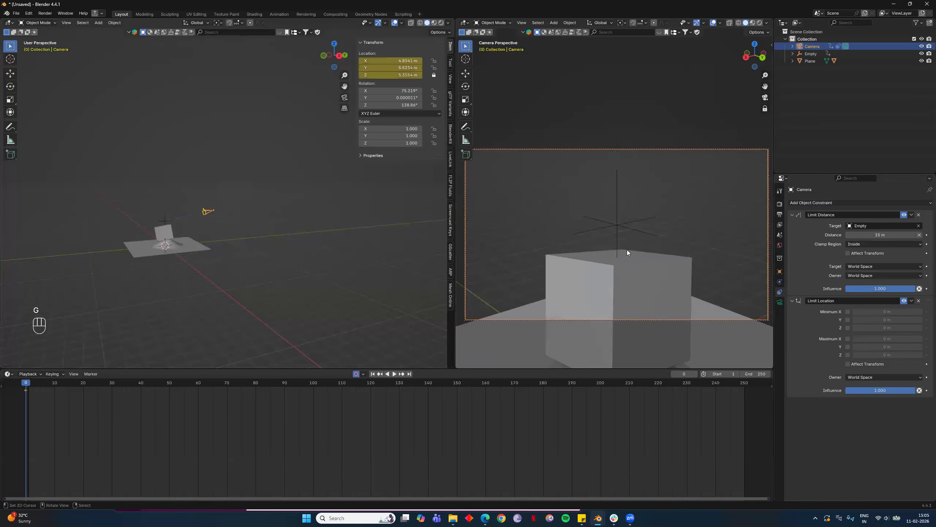
{"action": "middle_click_drag", "start_coordinate": [207, 194], "coordinate": [215, 228]}
{"action": "key", "text": "g"}
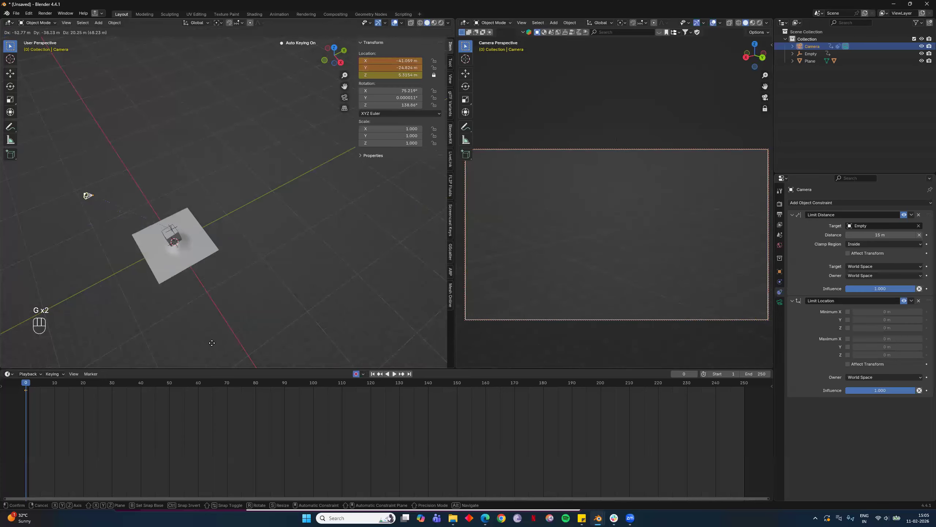
{"action": "right_click", "coordinate": [293, 256]}
{"action": "middle_click_drag", "start_coordinate": [33, 221], "coordinate": [262, 345]}
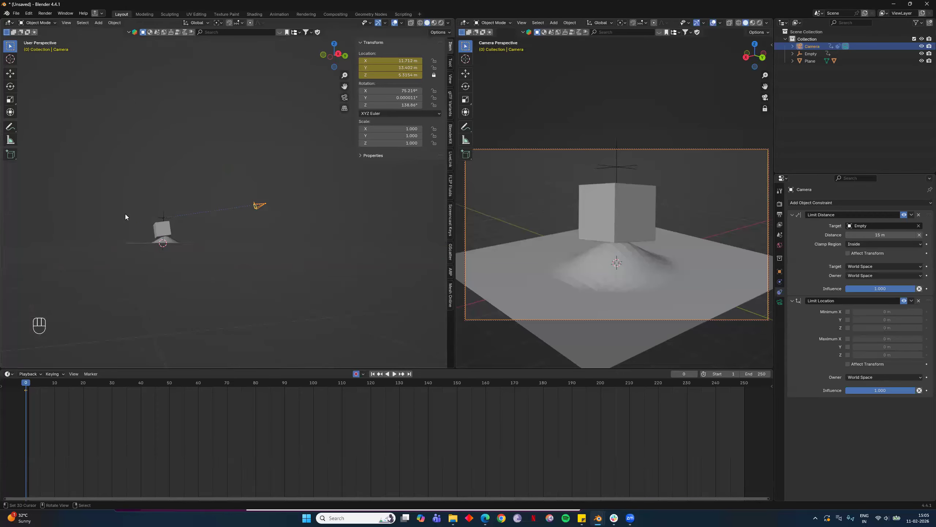
{"action": "middle_click_drag", "start_coordinate": [244, 264], "coordinate": [301, 201]}
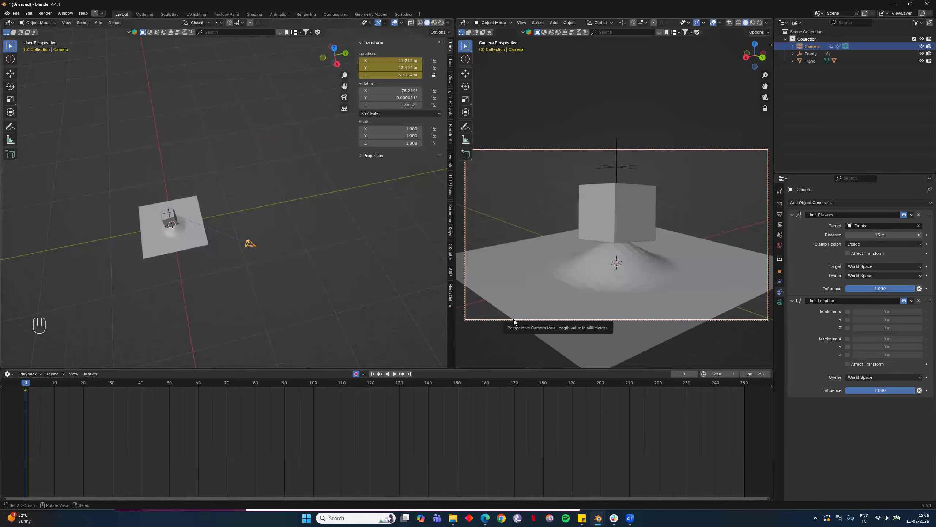
{"action": "left_click_drag", "start_coordinate": [38, 387], "coordinate": [293, 229]}
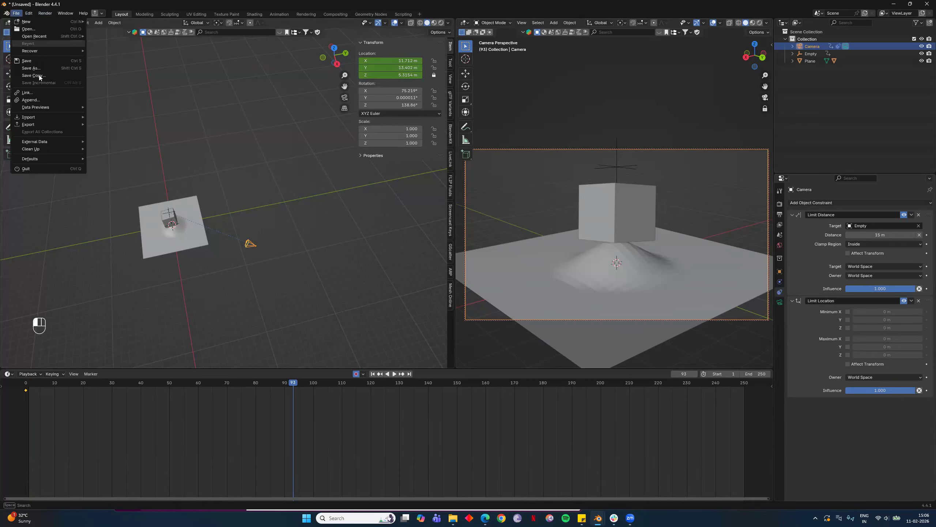
Step: Save the scene as Abstract Art.blend in the D:\Blender Class Cosmos folder
{"action": "left_click", "coordinate": [65, 69]}
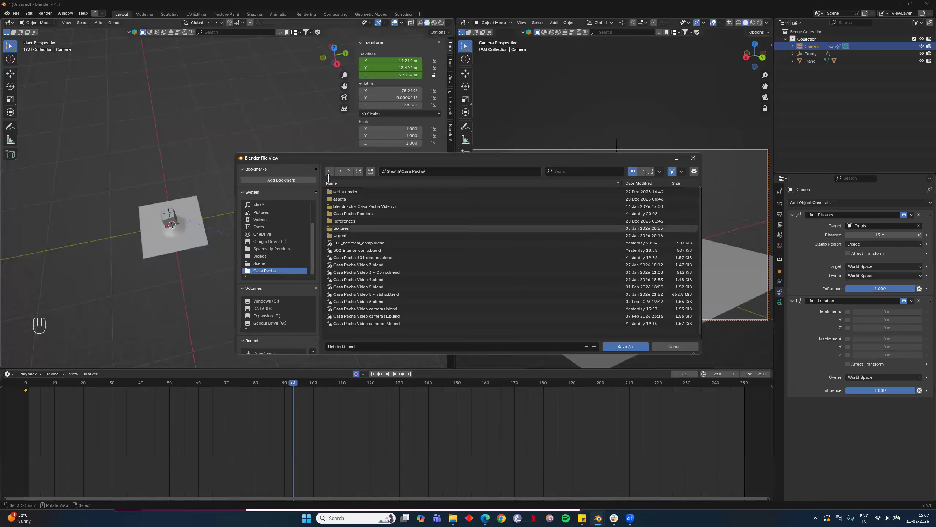
{"action": "left_click", "coordinate": [351, 170]}
{"action": "left_click", "coordinate": [351, 171]}
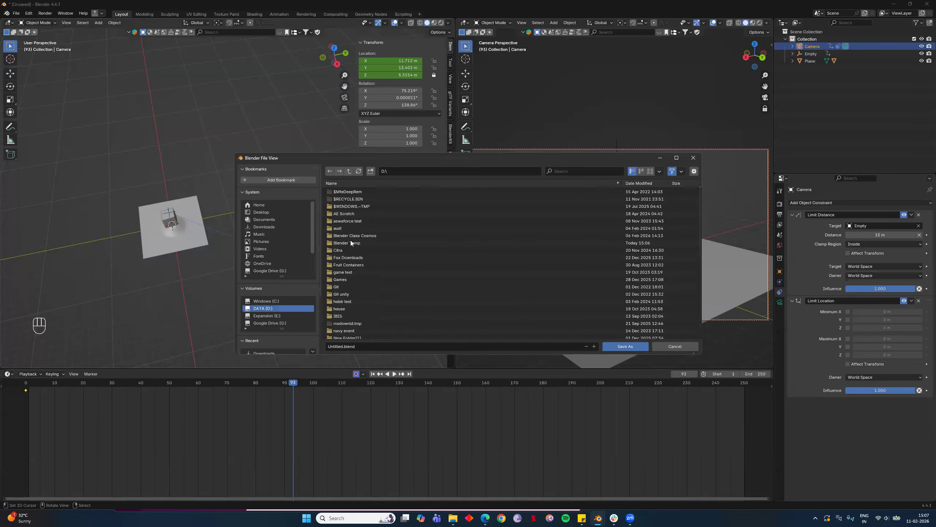
{"action": "left_click", "coordinate": [376, 235]}
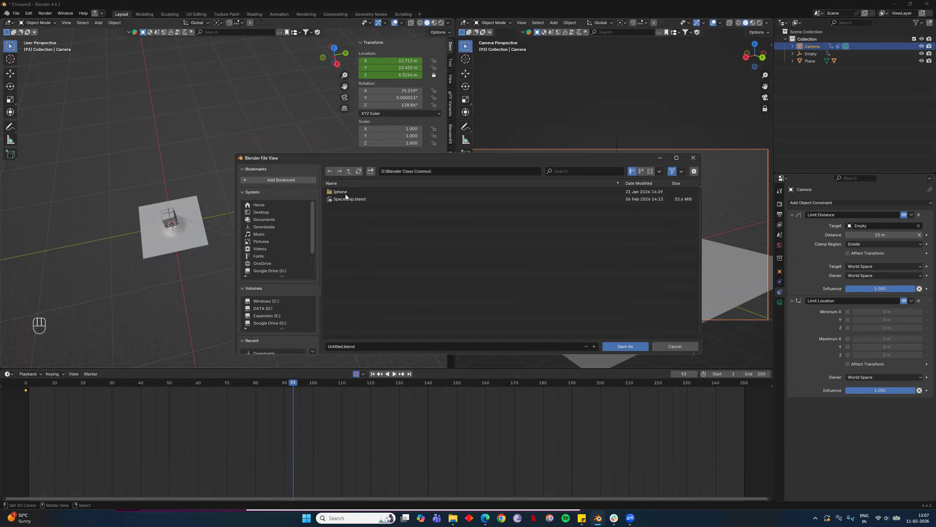
{"action": "left_click", "coordinate": [341, 346]}
{"action": "double_click", "coordinate": [343, 346]}
{"action": "type", "text": "Abstract Art"}
{"action": "key", "text": "Return"}
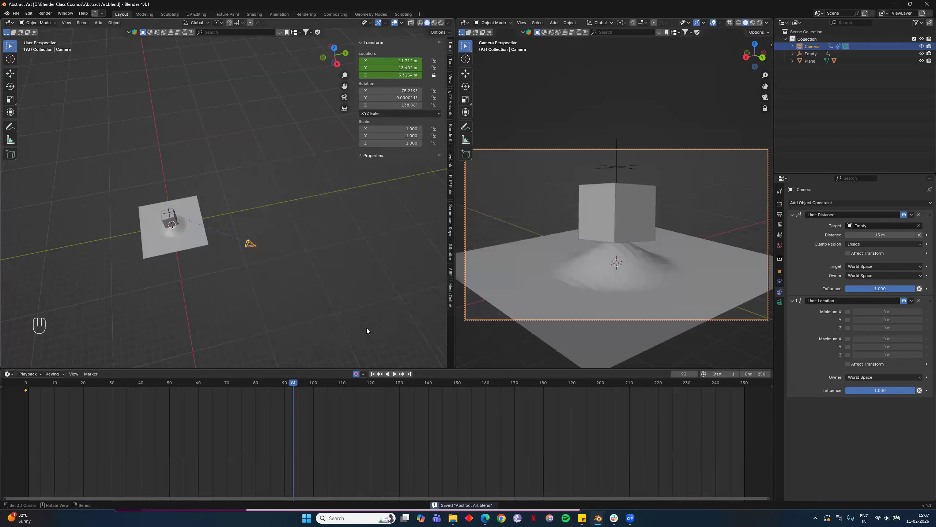